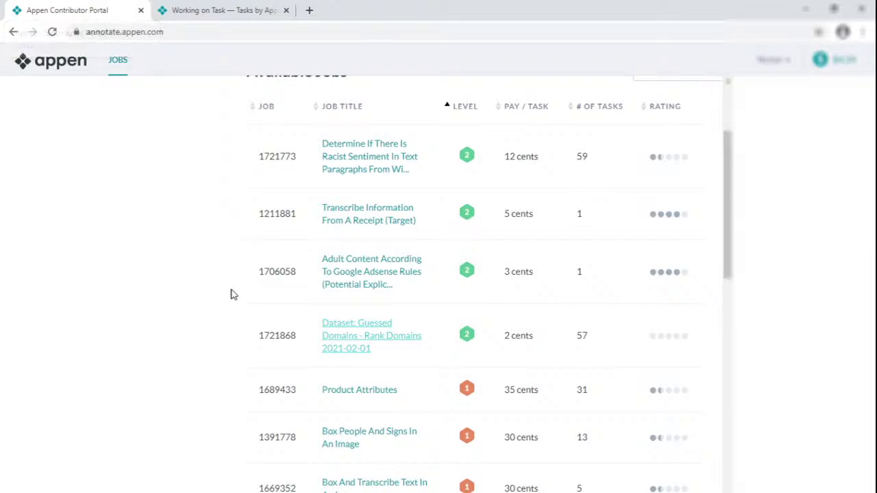
- Check the job number and pay of "Dataset: Guessed Domains - Rank Domains 2021-02-01" and switch to its open task page
{"action": "double_click", "coordinate": [280, 336]}
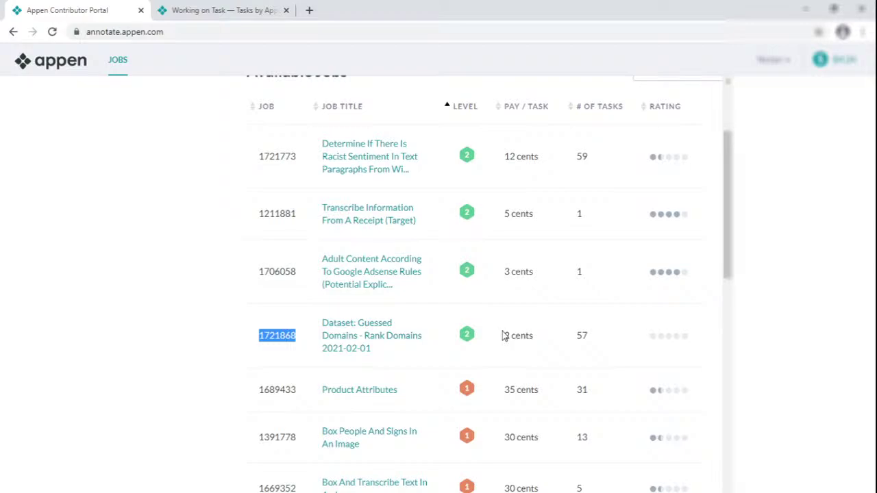
{"action": "left_click_drag", "start_coordinate": [503, 335], "coordinate": [536, 337]}
{"action": "left_click", "coordinate": [200, 11]}
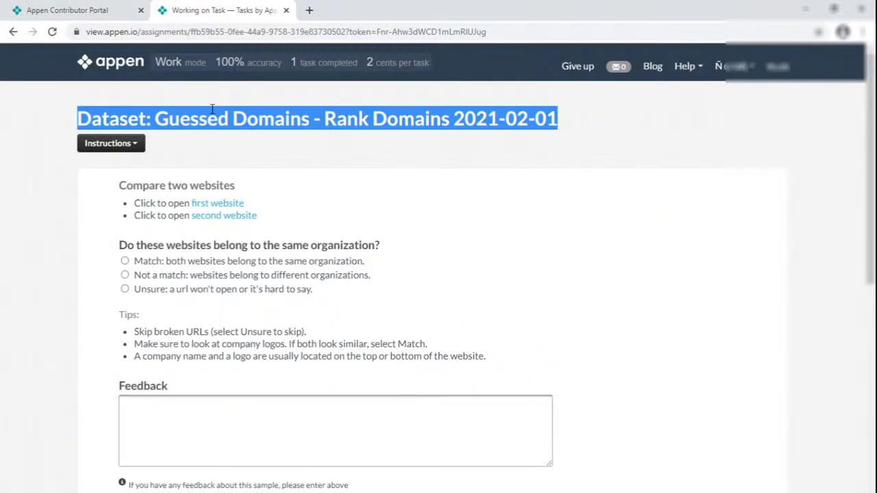
{"action": "left_click", "coordinate": [148, 119]}
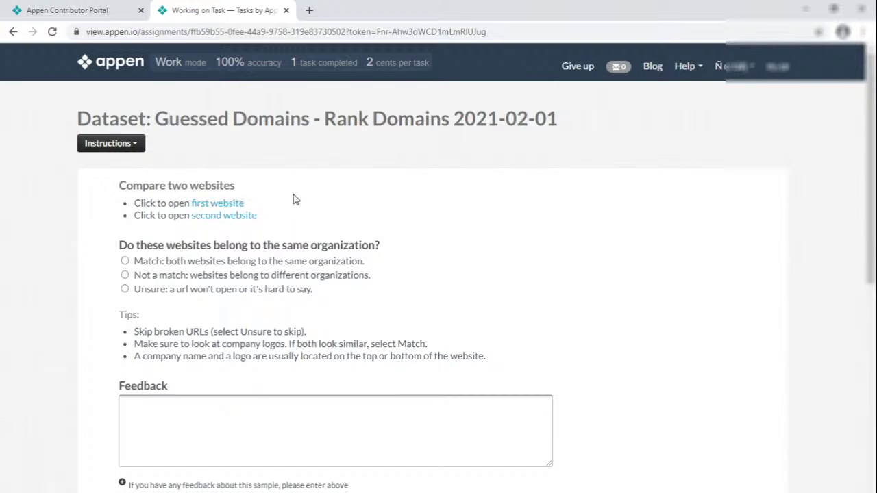
- Open the first and second websites of the first comparison and bring each one into view
{"action": "left_click", "coordinate": [217, 204]}
{"action": "left_click", "coordinate": [226, 216]}
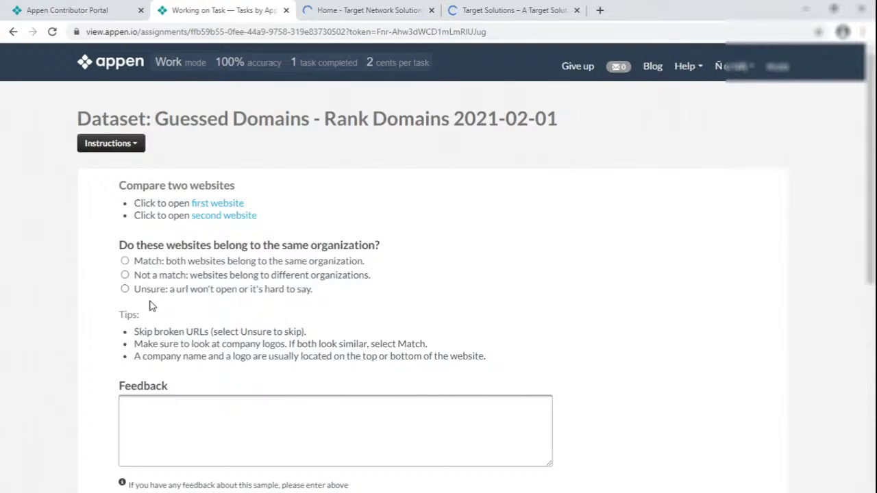
{"action": "left_click", "coordinate": [368, 8]}
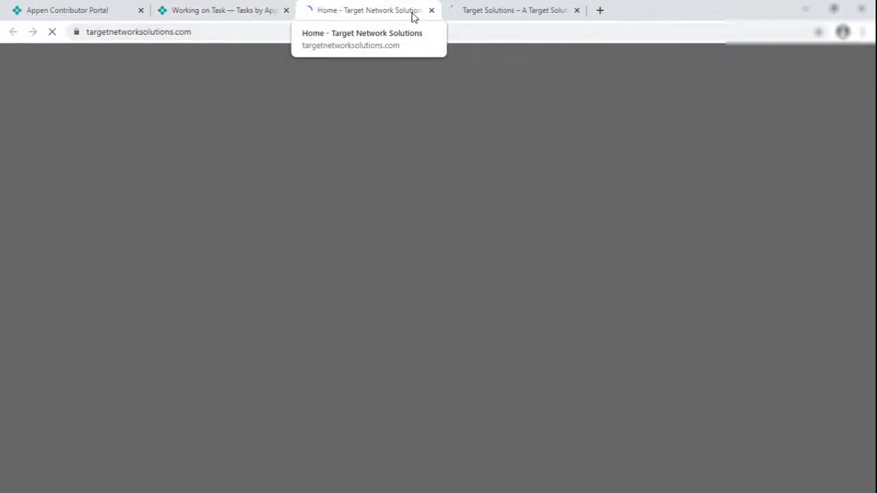
{"action": "left_click", "coordinate": [461, 15]}
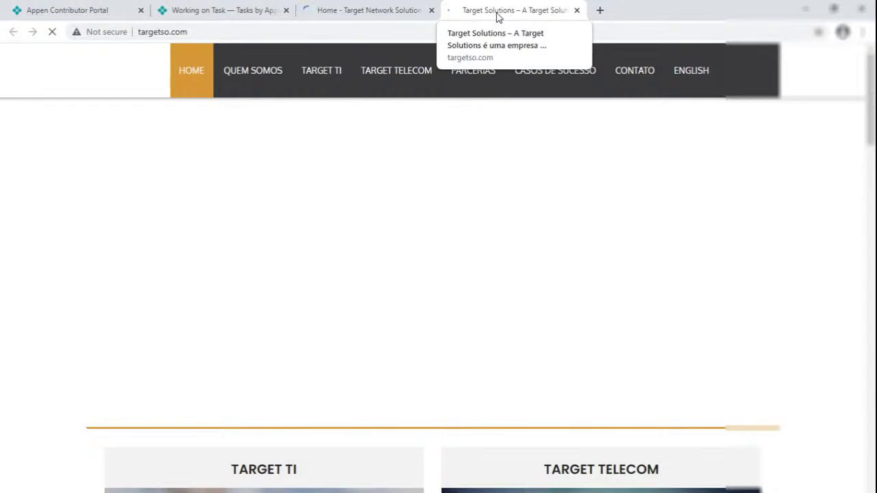
- Look through the Target Network Solutions home page down to its footer for company name, logo and contact details
{"action": "left_click", "coordinate": [386, 8]}
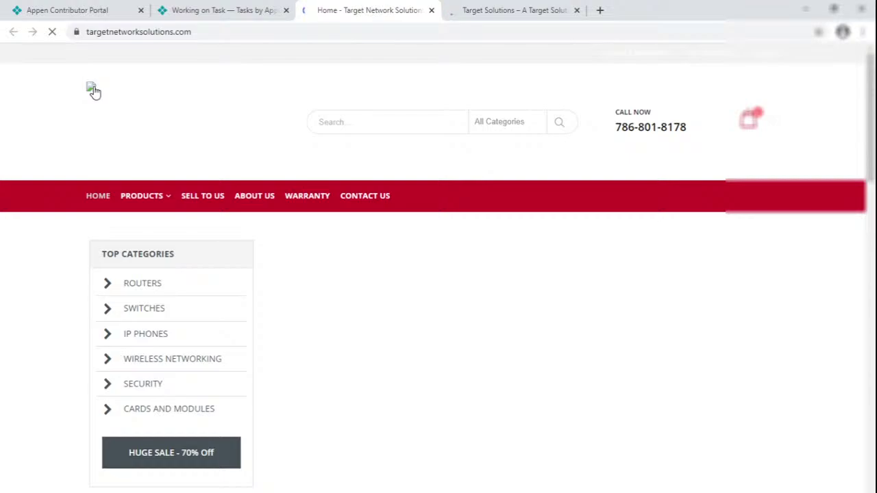
{"action": "scroll", "coordinate": [381, 245], "scroll_direction": "down", "scroll_amount": 6}
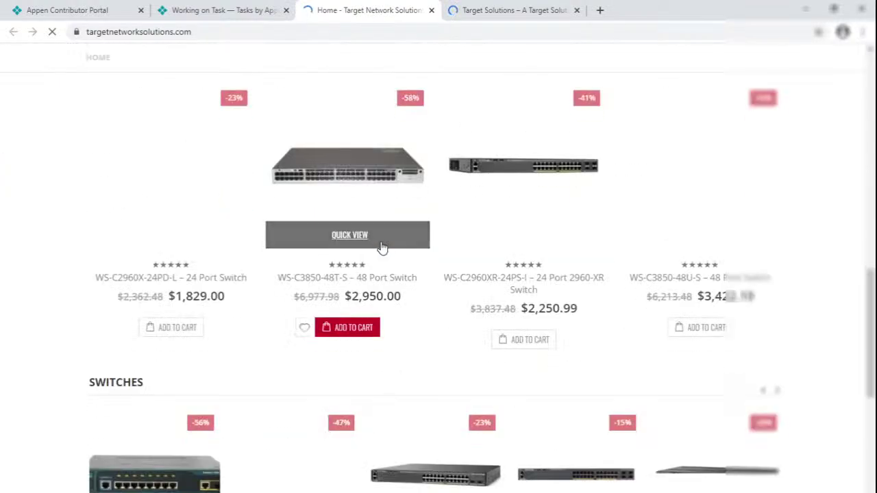
{"action": "scroll", "coordinate": [382, 247], "scroll_direction": "down", "scroll_amount": 6}
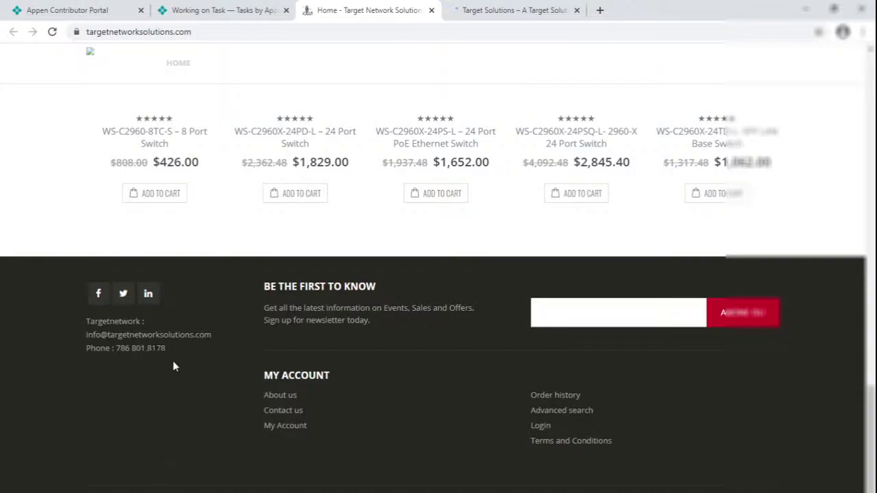
{"action": "scroll", "coordinate": [181, 348], "scroll_direction": "up", "scroll_amount": 15}
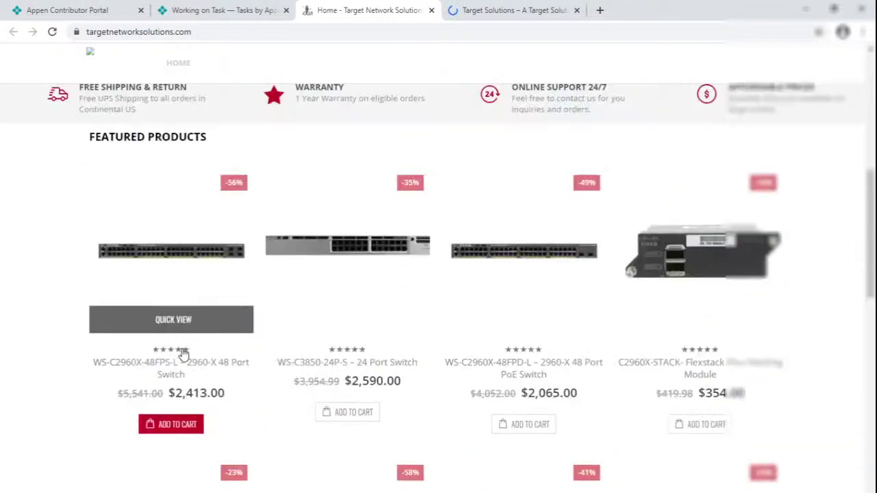
- Look through the Target Solutions home page down to its footer and compare it with the Target Network Solutions page
{"action": "left_click", "coordinate": [504, 9]}
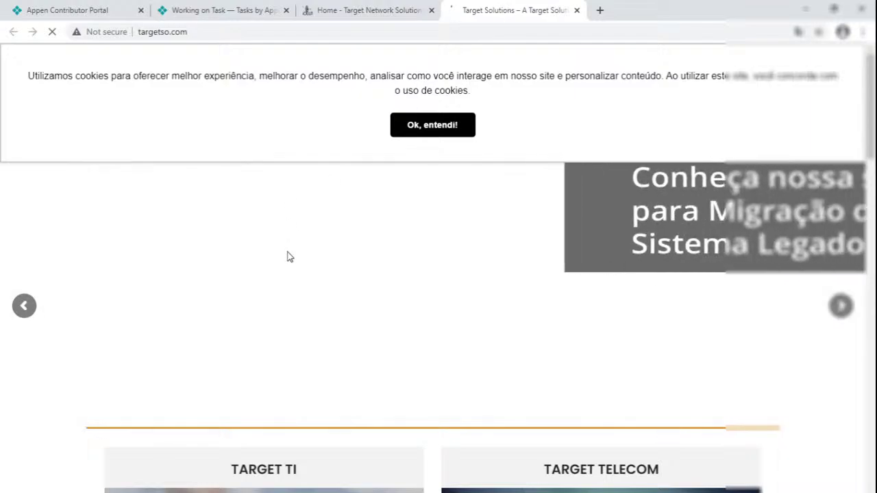
{"action": "scroll", "coordinate": [288, 254], "scroll_direction": "down", "scroll_amount": 5}
{"action": "scroll", "coordinate": [297, 269], "scroll_direction": "down", "scroll_amount": 10}
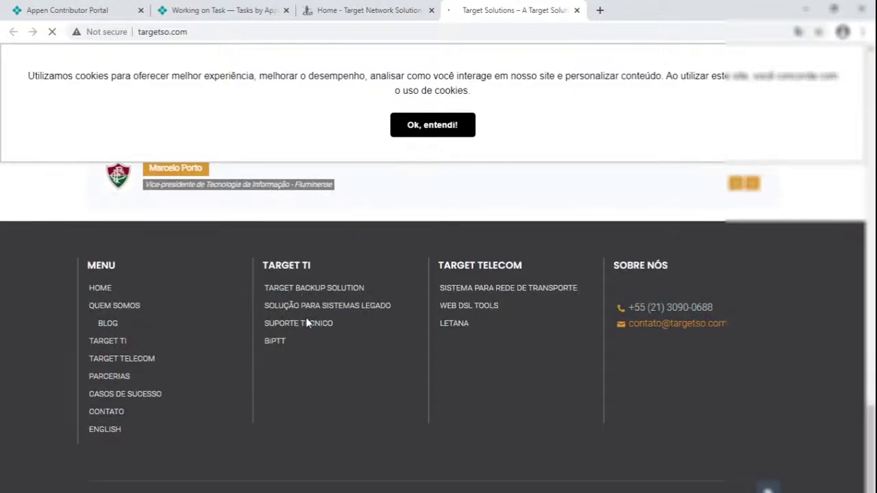
{"action": "scroll", "coordinate": [363, 399], "scroll_direction": "up", "scroll_amount": 15}
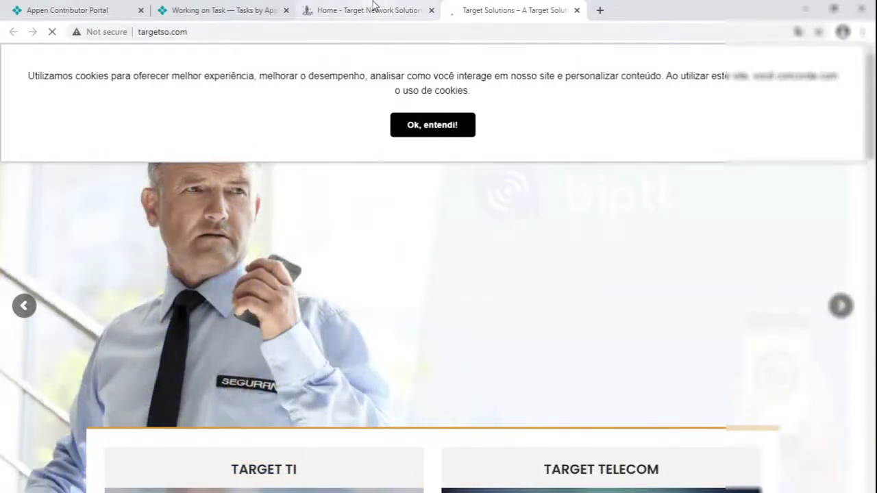
{"action": "left_click", "coordinate": [367, 12]}
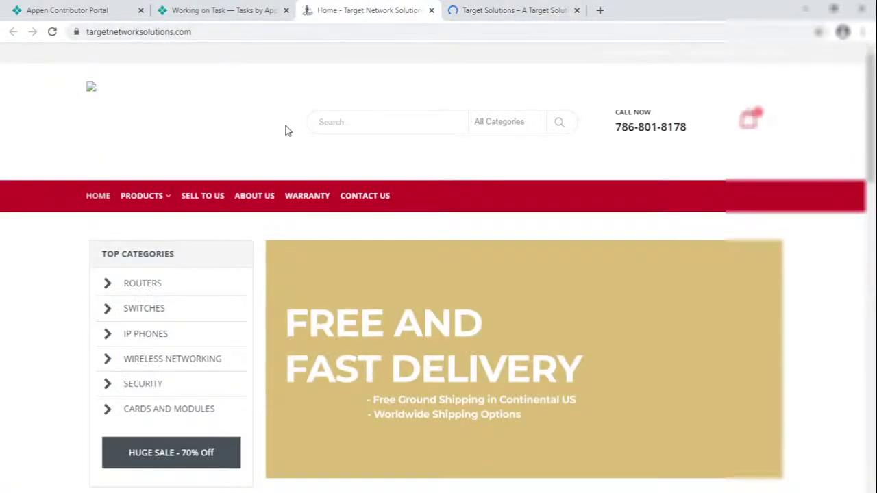
- Answer the first comparison with "Not a match: websites belong to different organizations" and close both opened websites
{"action": "left_click", "coordinate": [230, 9]}
{"action": "left_click", "coordinate": [145, 282]}
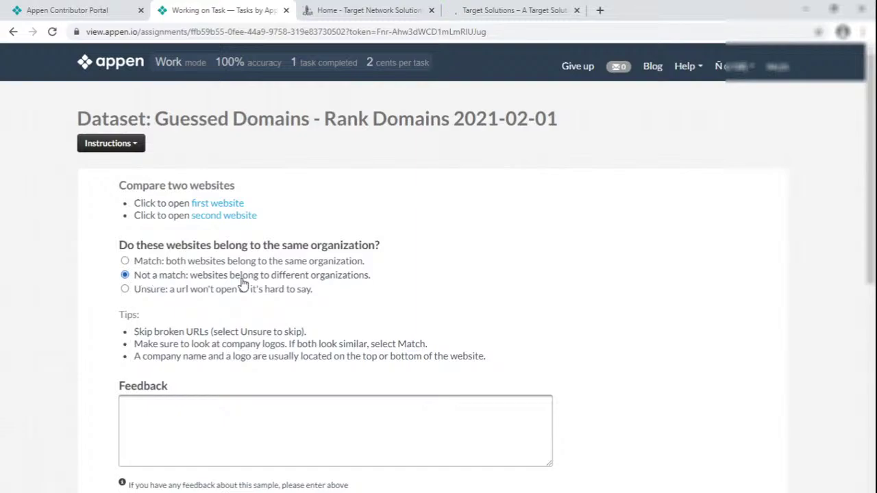
{"action": "scroll", "coordinate": [145, 283], "scroll_direction": "down", "scroll_amount": 6}
{"action": "left_click", "coordinate": [431, 10]}
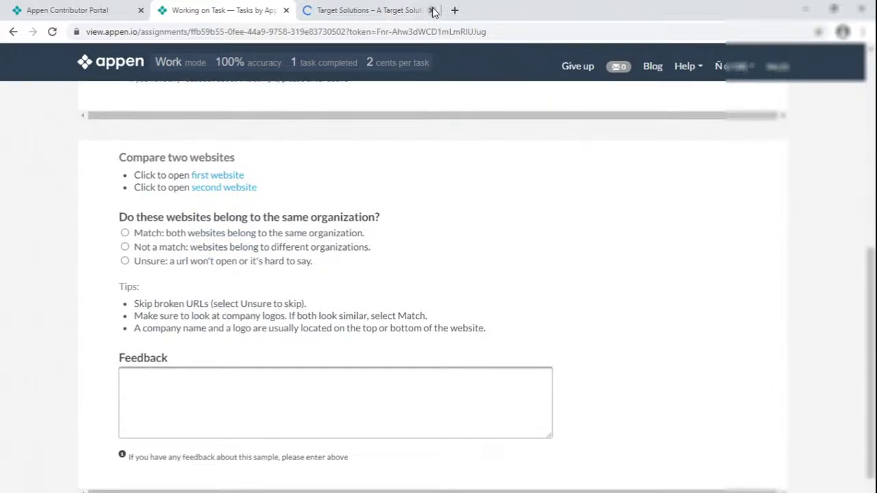
{"action": "left_click", "coordinate": [432, 10]}
- Open both websites of the second comparison and view the two Bocconi university pages
{"action": "left_click", "coordinate": [221, 175]}
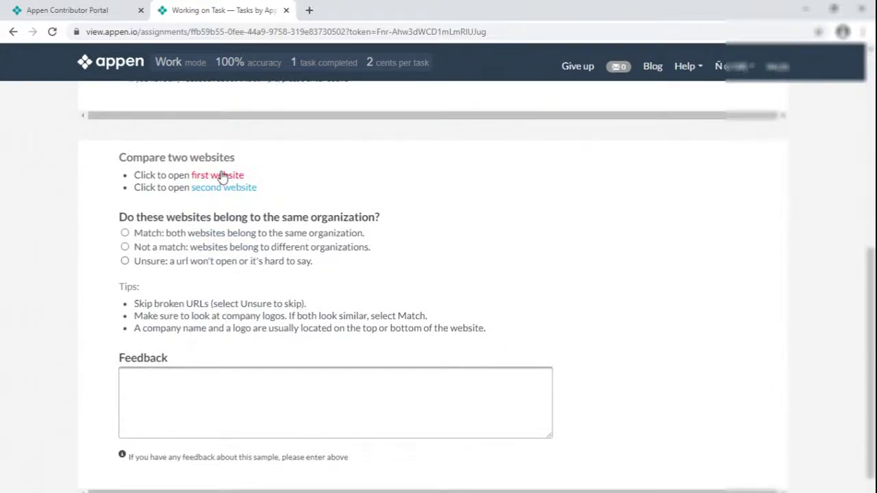
{"action": "left_click", "coordinate": [241, 187]}
{"action": "left_click", "coordinate": [346, 12]}
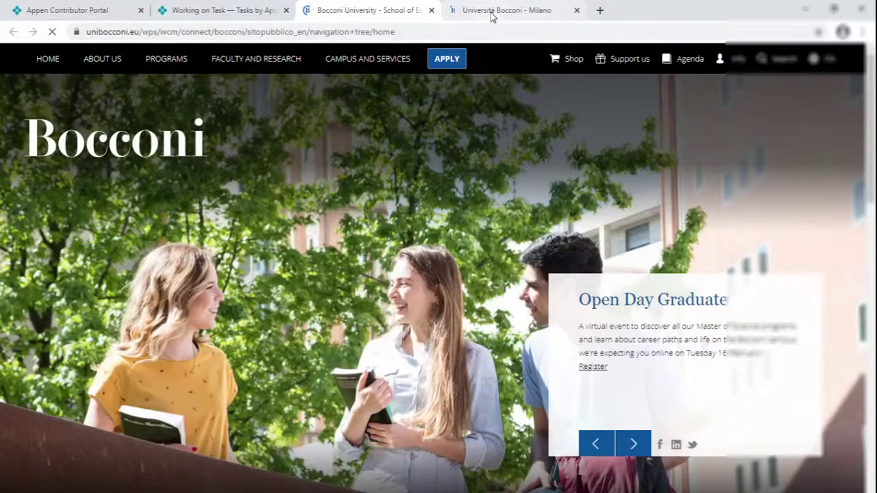
{"action": "left_click", "coordinate": [491, 15]}
- Answer the second comparison with "Match: both websites belong to the same organization" and submit the task page
{"action": "left_click", "coordinate": [238, 17]}
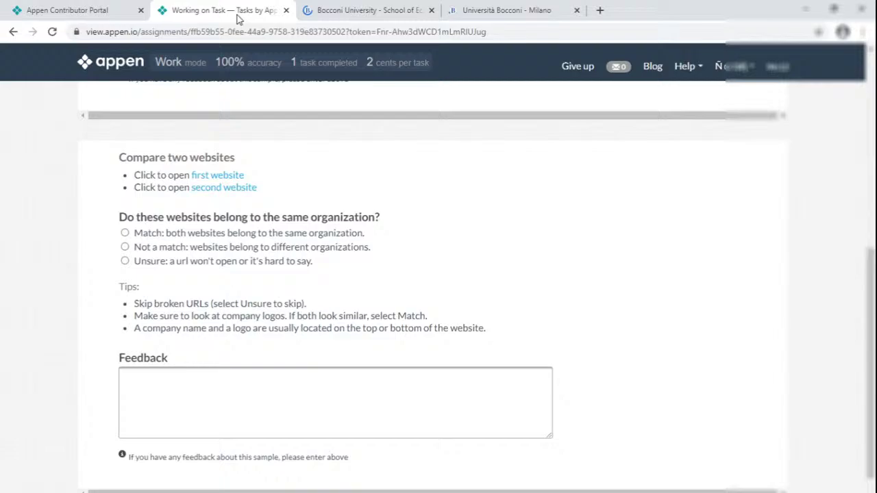
{"action": "left_click", "coordinate": [145, 234]}
{"action": "scroll", "coordinate": [555, 336], "scroll_direction": "down", "scroll_amount": 1}
{"action": "left_click", "coordinate": [748, 455]}
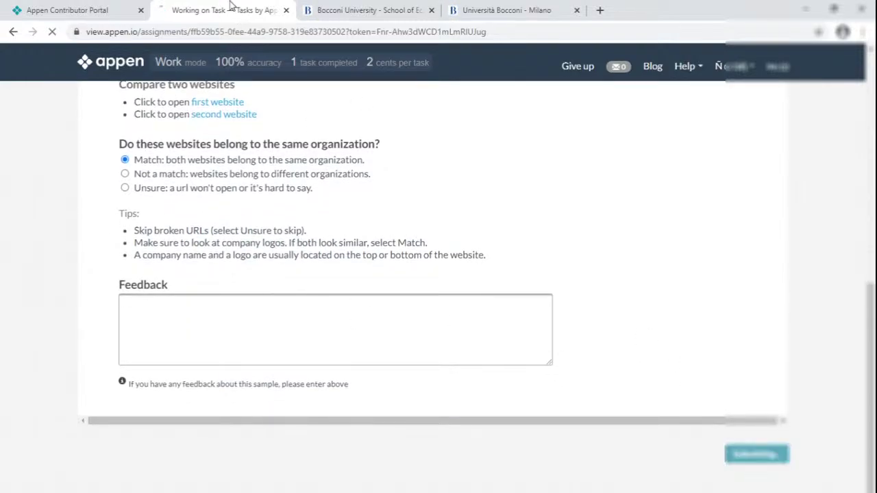
- Close the two Bocconi websites and check the completed-task count on the new task page
{"action": "right_click", "coordinate": [206, 10]}
{"action": "left_click", "coordinate": [253, 155]}
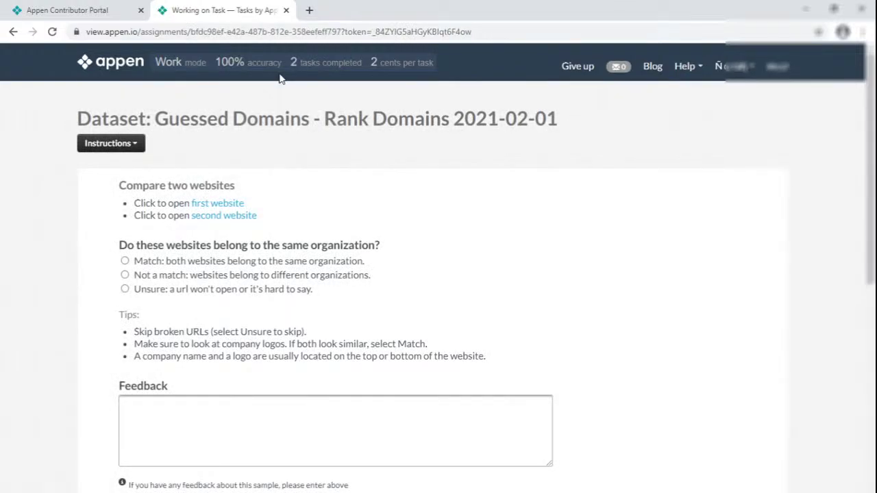
{"action": "left_click_drag", "start_coordinate": [276, 63], "coordinate": [362, 63]}
{"action": "left_click", "coordinate": [362, 63]}
- Open both websites of the new page's first comparison and bring the Edraj Technology site into view
{"action": "left_click", "coordinate": [235, 205]}
{"action": "left_click", "coordinate": [248, 216]}
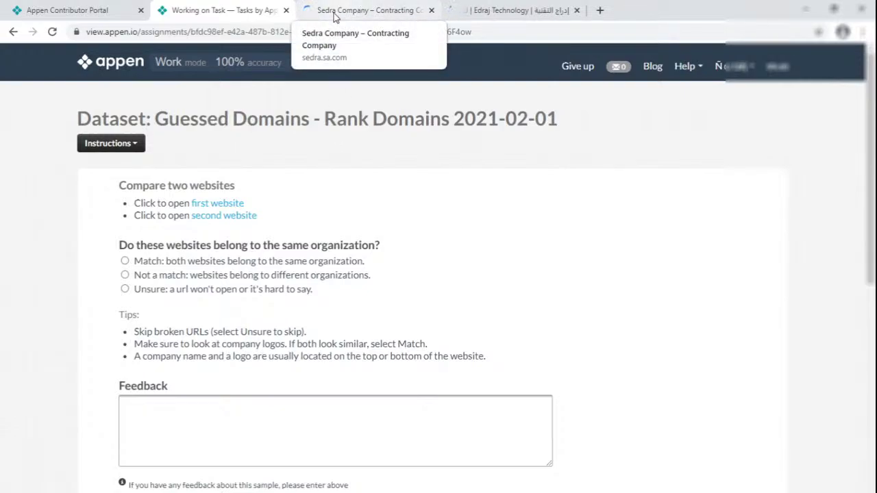
{"action": "left_click", "coordinate": [506, 12]}
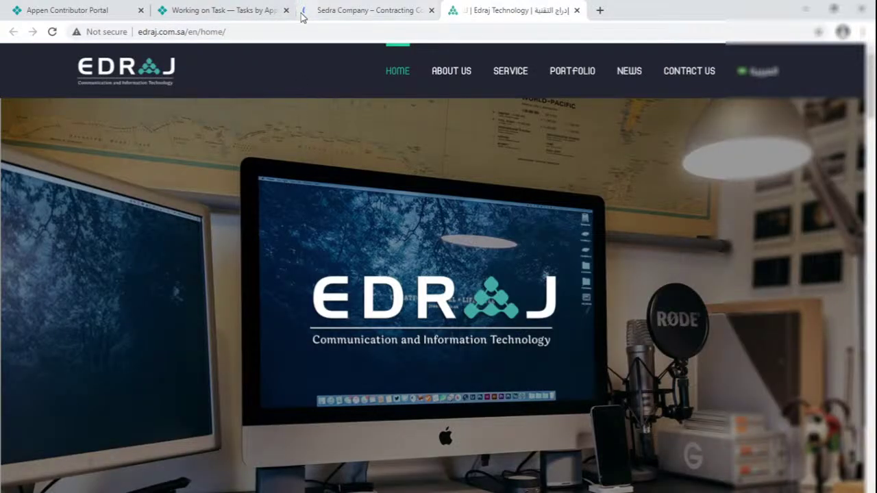
- Look through the Sedra Company and Edraj home pages down to their footers to compare logos, names and contact details
{"action": "left_click", "coordinate": [344, 8]}
{"action": "scroll", "coordinate": [321, 300], "scroll_direction": "down", "scroll_amount": 10}
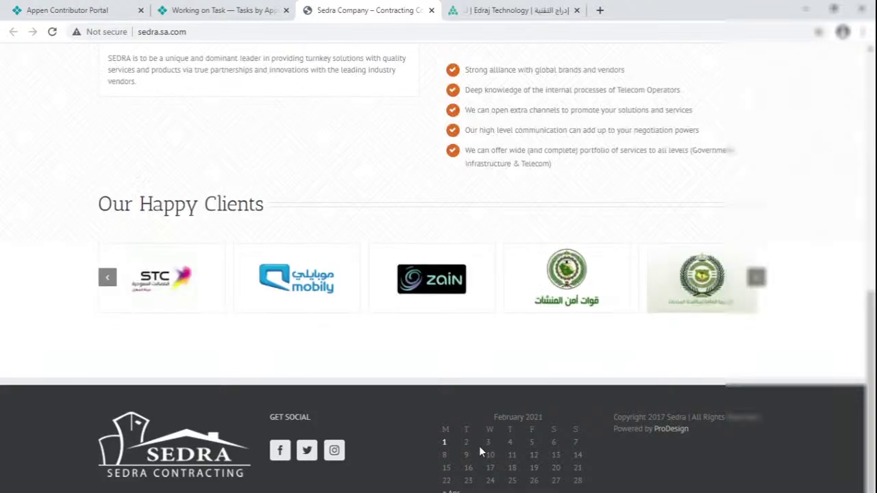
{"action": "scroll", "coordinate": [439, 344], "scroll_direction": "up", "scroll_amount": 10}
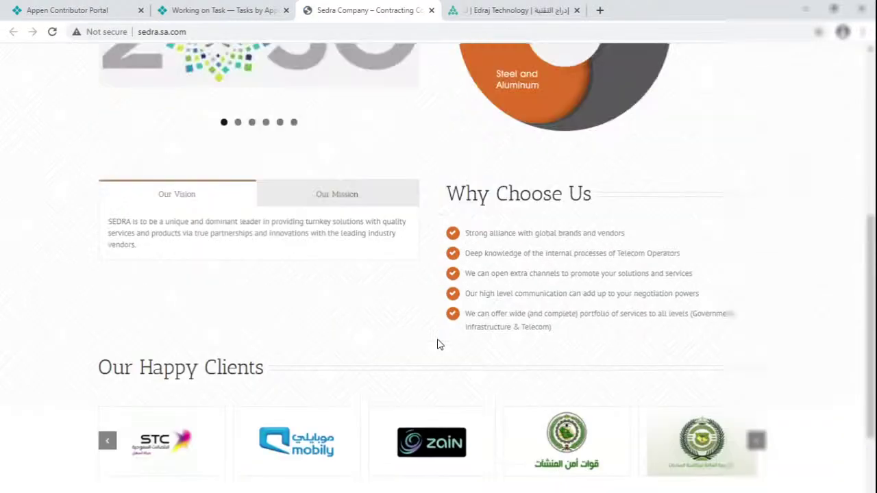
{"action": "left_click", "coordinate": [515, 9]}
{"action": "scroll", "coordinate": [437, 364], "scroll_direction": "down", "scroll_amount": 15}
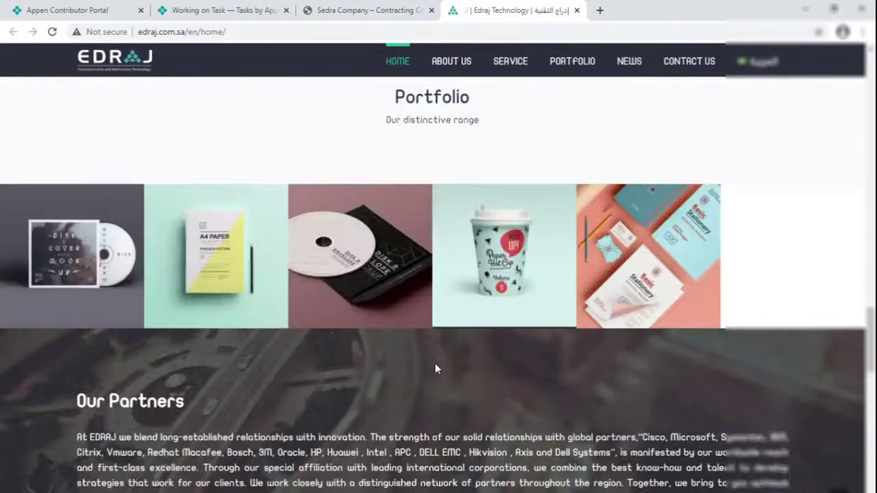
{"action": "scroll", "coordinate": [436, 369], "scroll_direction": "down", "scroll_amount": 5}
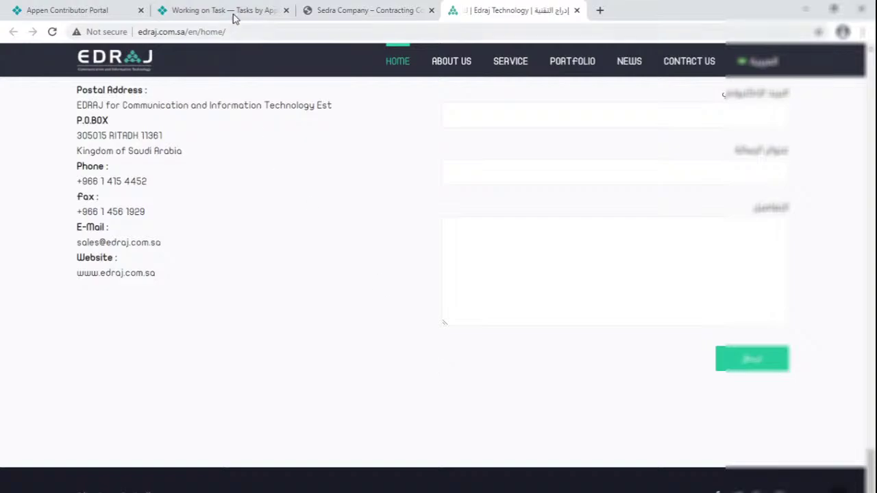
- Answer the Sedra and Edraj comparison with "Not a match: websites belong to different organizations" and close both websites
{"action": "left_click", "coordinate": [233, 11]}
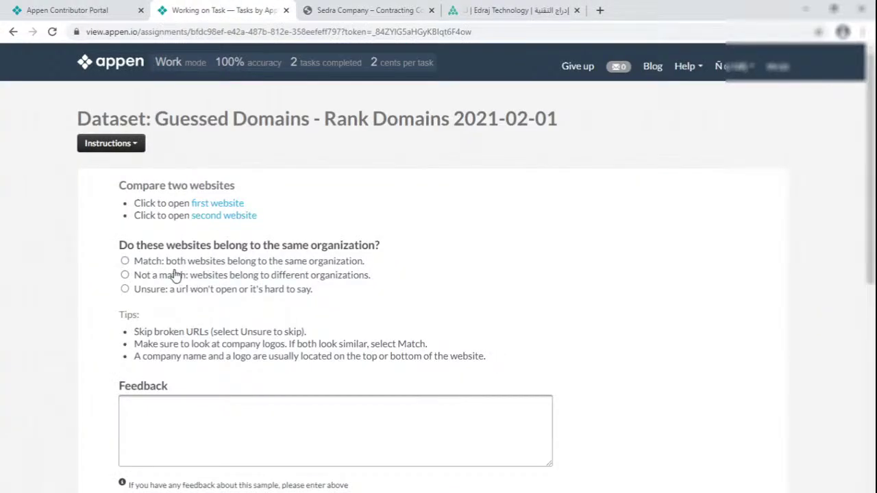
{"action": "left_click_drag", "start_coordinate": [172, 275], "coordinate": [166, 277]}
{"action": "left_click", "coordinate": [202, 275]}
{"action": "scroll", "coordinate": [181, 277], "scroll_direction": "down", "scroll_amount": 6}
{"action": "right_click", "coordinate": [230, 19]}
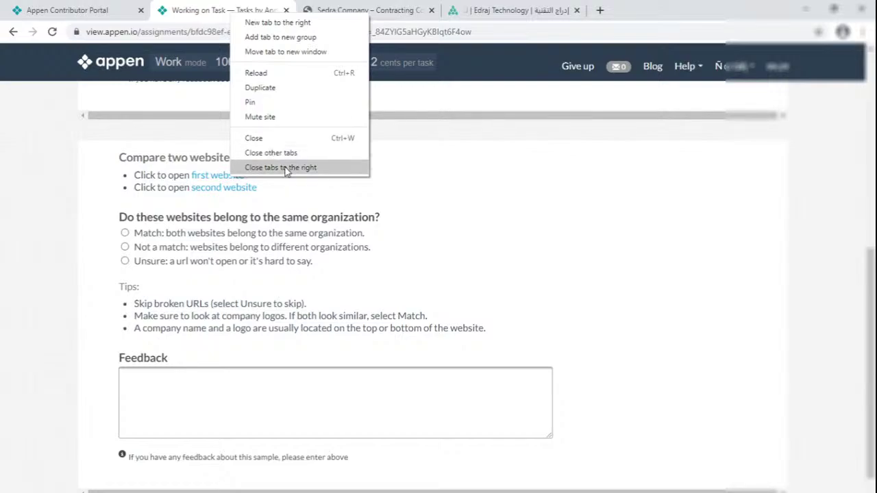
{"action": "left_click", "coordinate": [287, 112]}
- Open both websites of the page's second comparison and view the Detroit Medical Center site
{"action": "left_click", "coordinate": [239, 189]}
{"action": "left_click", "coordinate": [239, 189]}
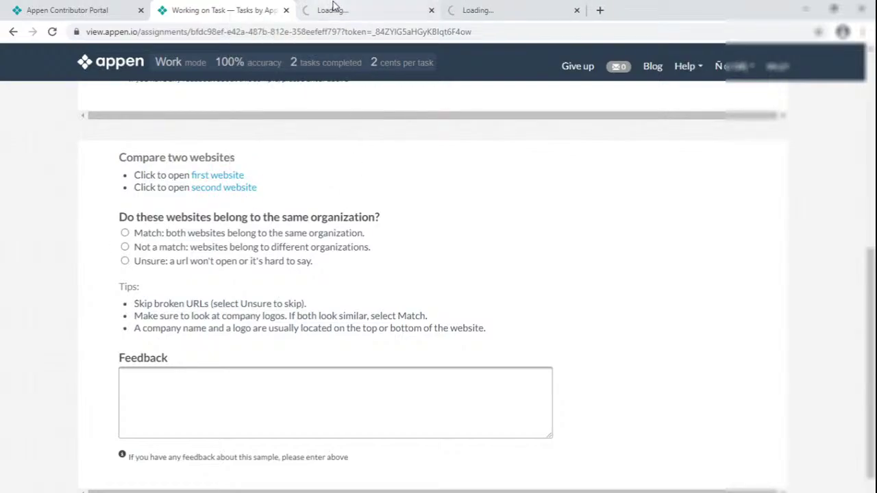
{"action": "left_click", "coordinate": [366, 10]}
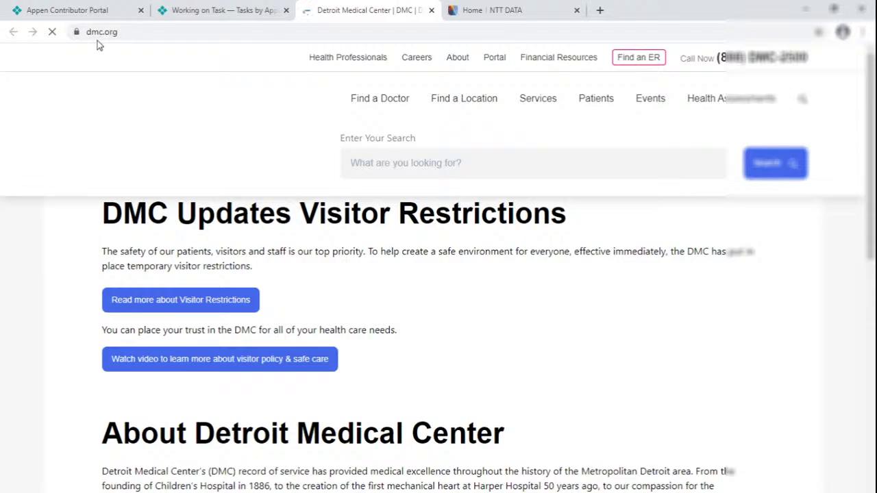
- Look through the NTT DATA home page down to its footer for company details, dismissing the India information notice
{"action": "left_click", "coordinate": [492, 14]}
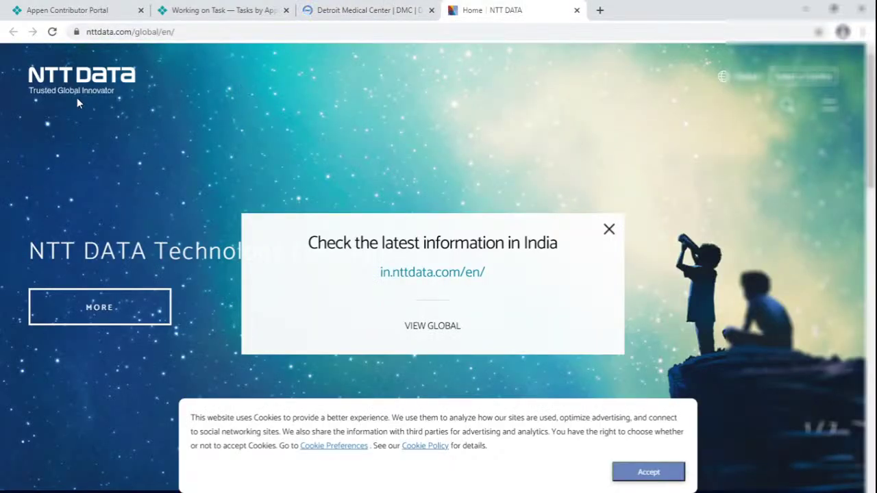
{"action": "scroll", "coordinate": [260, 180], "scroll_direction": "down", "scroll_amount": 10}
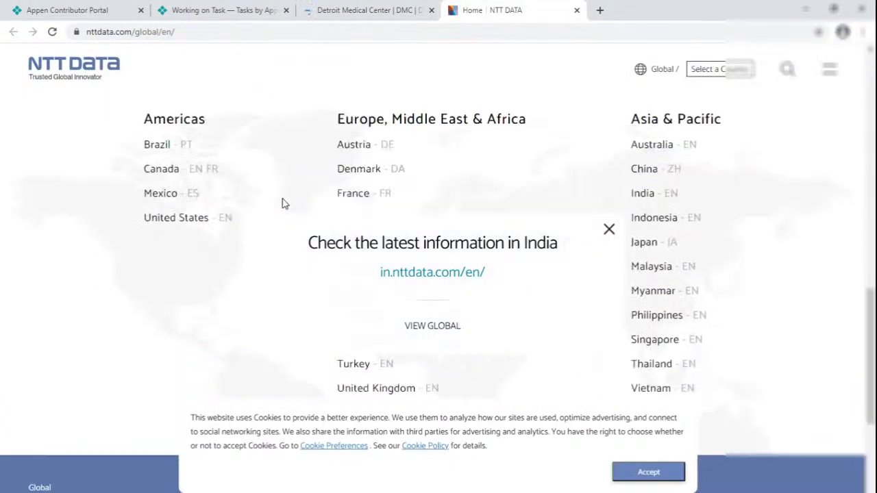
{"action": "left_click", "coordinate": [608, 230]}
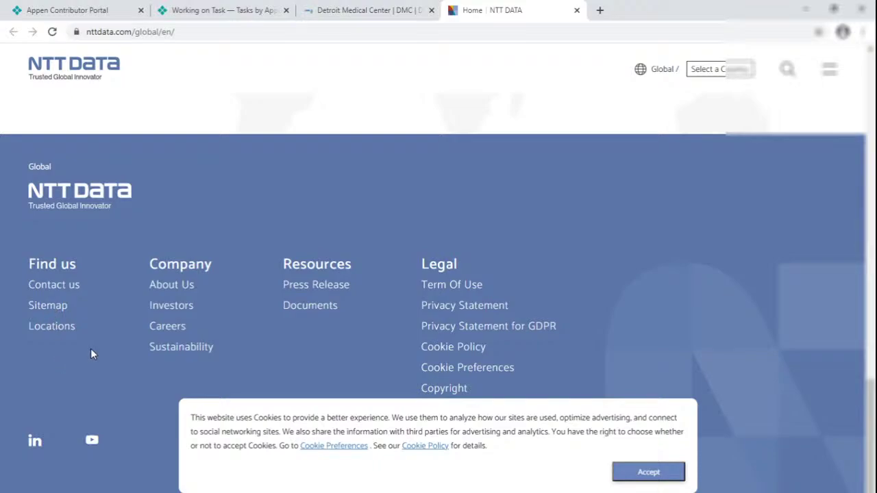
{"action": "scroll", "coordinate": [90, 349], "scroll_direction": "up", "scroll_amount": 5}
{"action": "scroll", "coordinate": [90, 354], "scroll_direction": "up", "scroll_amount": 5}
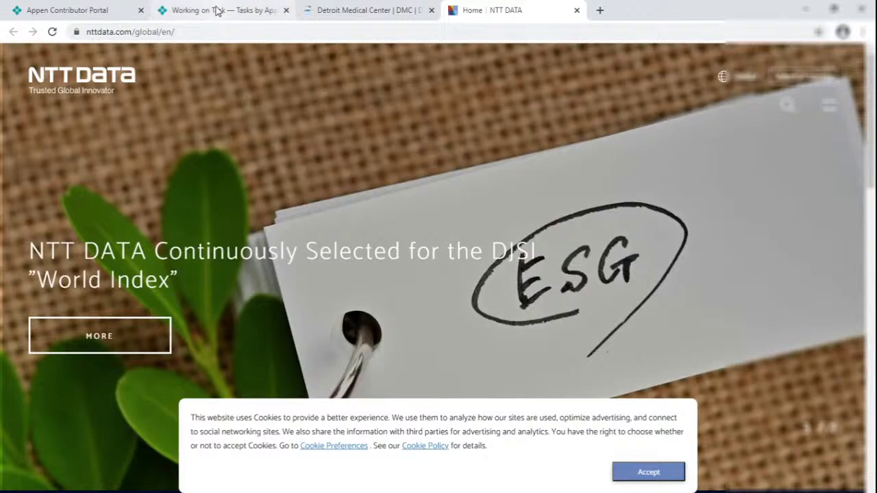
- Answer the Detroit Medical Center and NTT DATA comparison with "Not a match: websites belong to different organizations" and close both websites
{"action": "left_click", "coordinate": [214, 10]}
{"action": "left_click", "coordinate": [166, 249]}
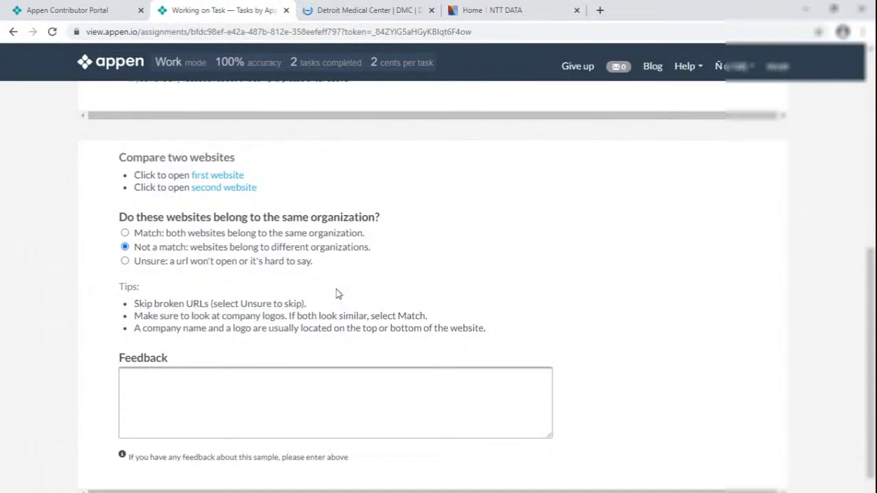
{"action": "scroll", "coordinate": [264, 301], "scroll_direction": "down", "scroll_amount": 1}
{"action": "right_click", "coordinate": [197, 10]}
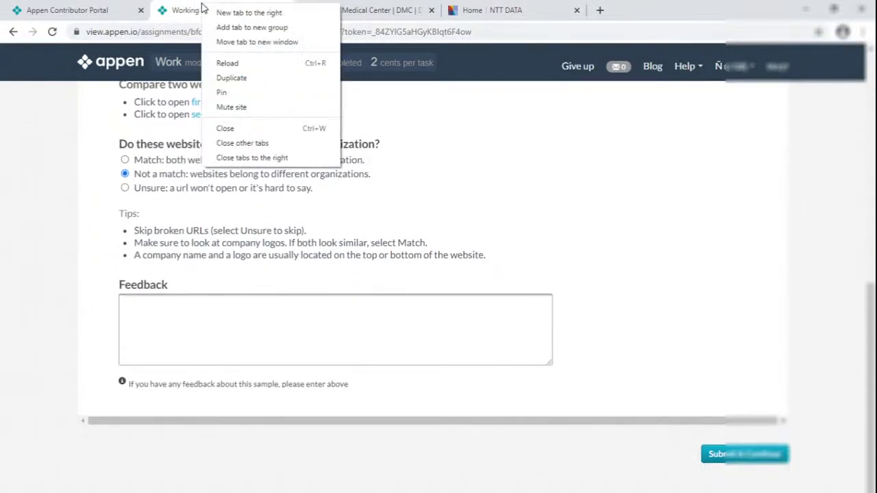
{"action": "left_click", "coordinate": [237, 158]}
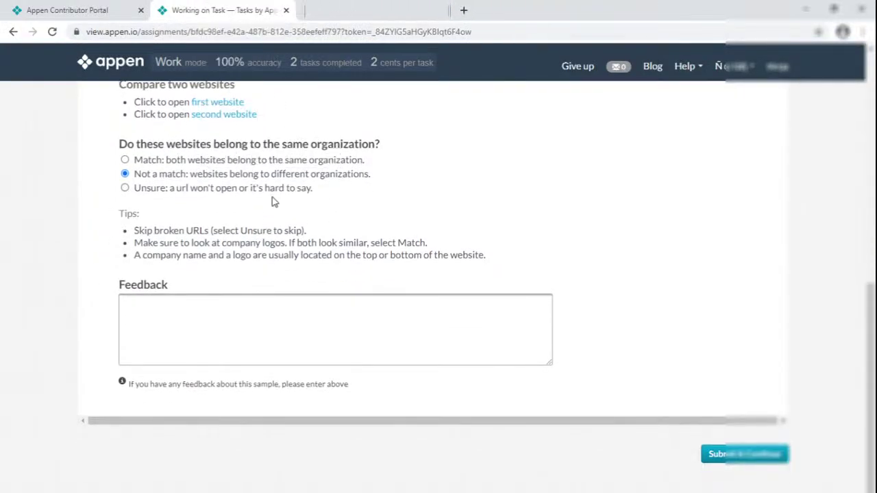
- Check the pay per task of the "Guessed Domains - Rank Domains" job in the available jobs list and return to the task
{"action": "left_click", "coordinate": [54, 10]}
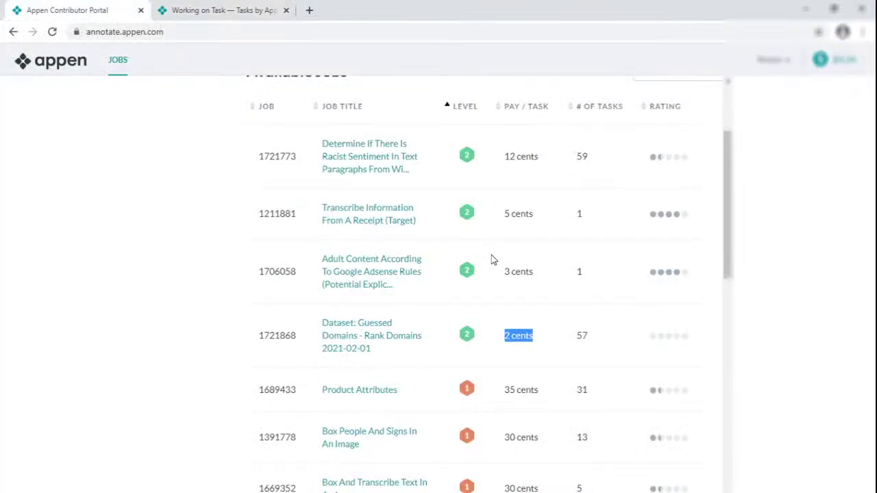
{"action": "left_click", "coordinate": [495, 333]}
{"action": "left_click", "coordinate": [236, 11]}
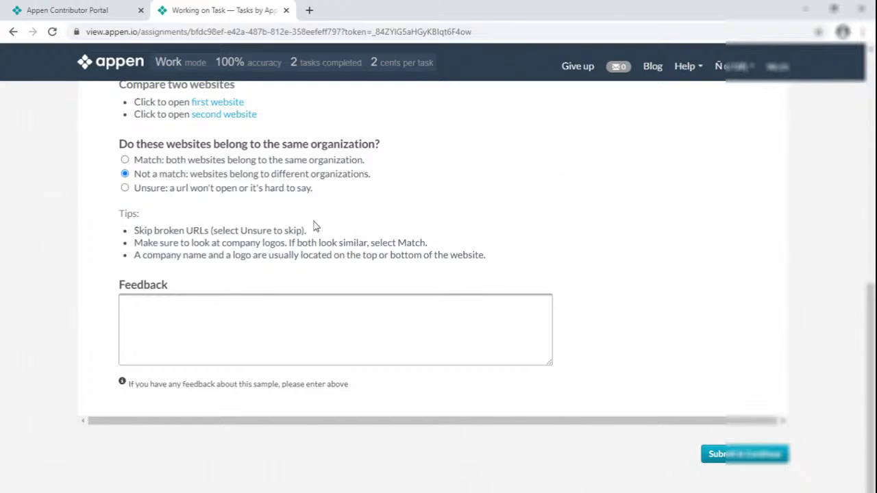
- Review the job instructions, including the logo comparison pictures, the things to keep in mind and the example decisions, and collapse them again
{"action": "scroll", "coordinate": [315, 226], "scroll_direction": "up", "scroll_amount": 3}
{"action": "left_click", "coordinate": [137, 144]}
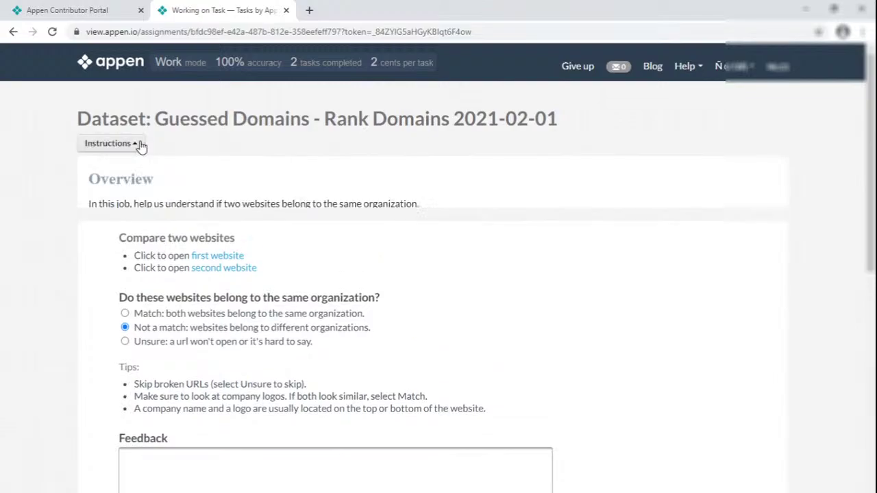
{"action": "scroll", "coordinate": [220, 250], "scroll_direction": "down", "scroll_amount": 10}
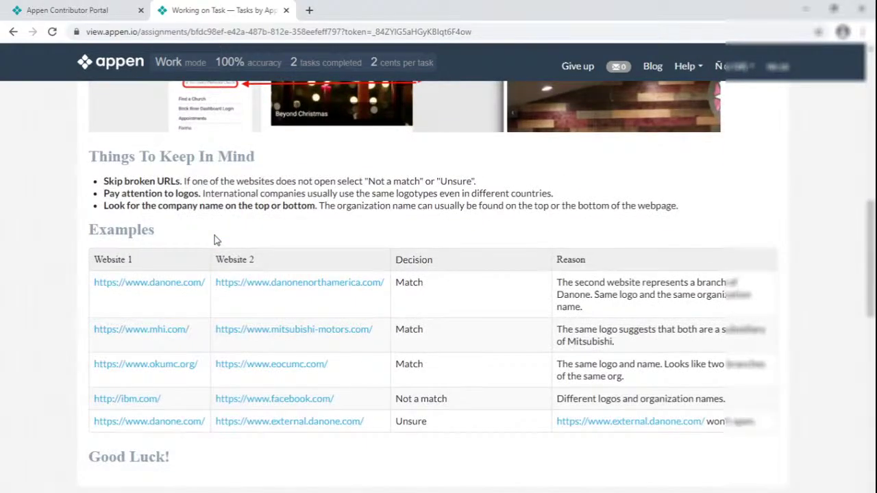
{"action": "scroll", "coordinate": [214, 240], "scroll_direction": "down", "scroll_amount": 3}
{"action": "scroll", "coordinate": [214, 240], "scroll_direction": "up", "scroll_amount": 3}
{"action": "scroll", "coordinate": [518, 313], "scroll_direction": "up", "scroll_amount": 10}
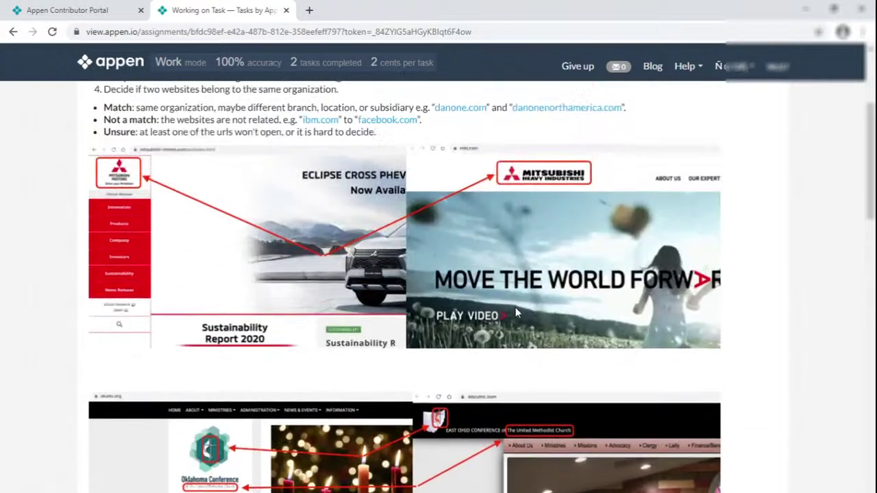
{"action": "left_click", "coordinate": [104, 144]}
- Submit the completed page and open both websites of the new page's first comparison
{"action": "scroll", "coordinate": [713, 178], "scroll_direction": "down", "scroll_amount": 2}
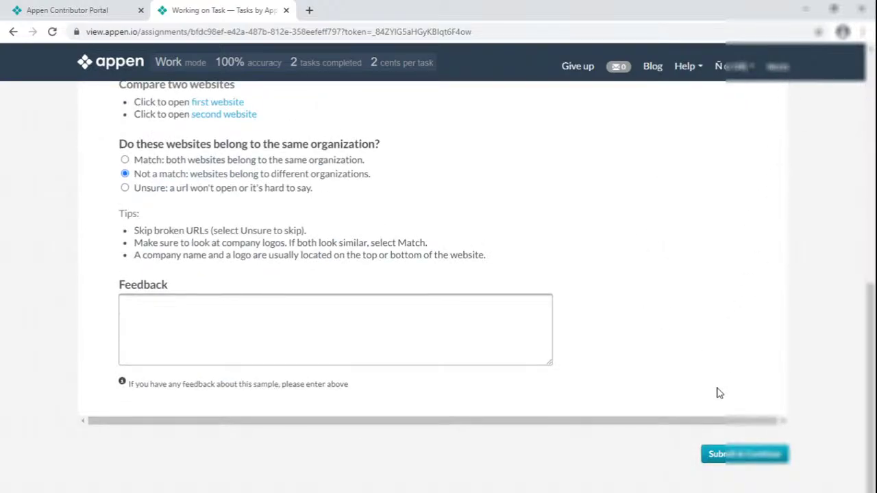
{"action": "left_click", "coordinate": [737, 457]}
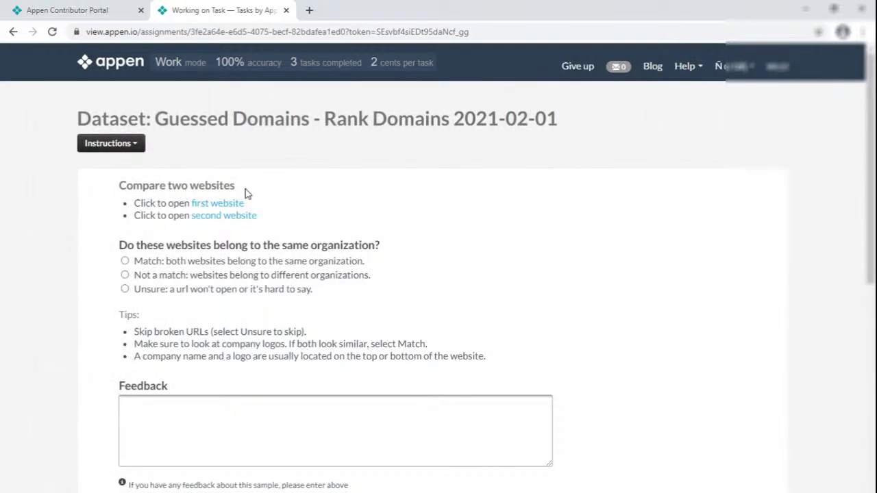
{"action": "left_click", "coordinate": [240, 203]}
{"action": "left_click", "coordinate": [243, 215]}
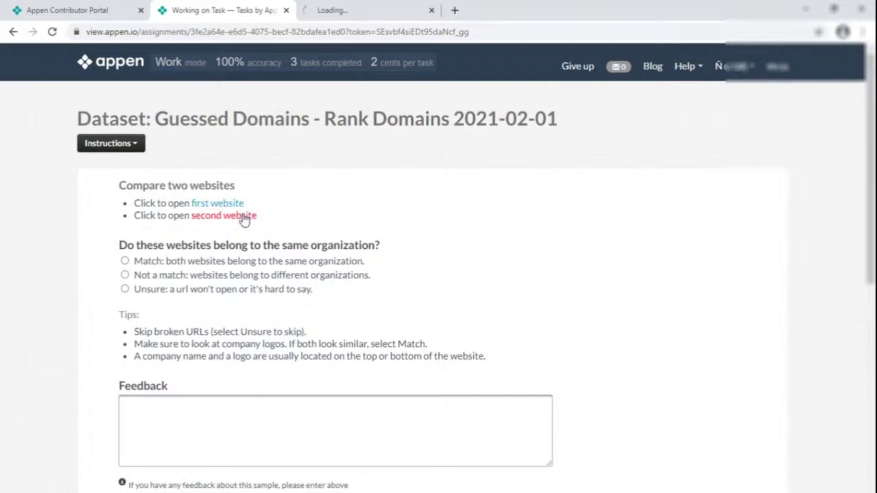
- Look through the GDIT and Association for Computing Machinery home pages to compare their logos, organization names and footer details
{"action": "left_click", "coordinate": [383, 7]}
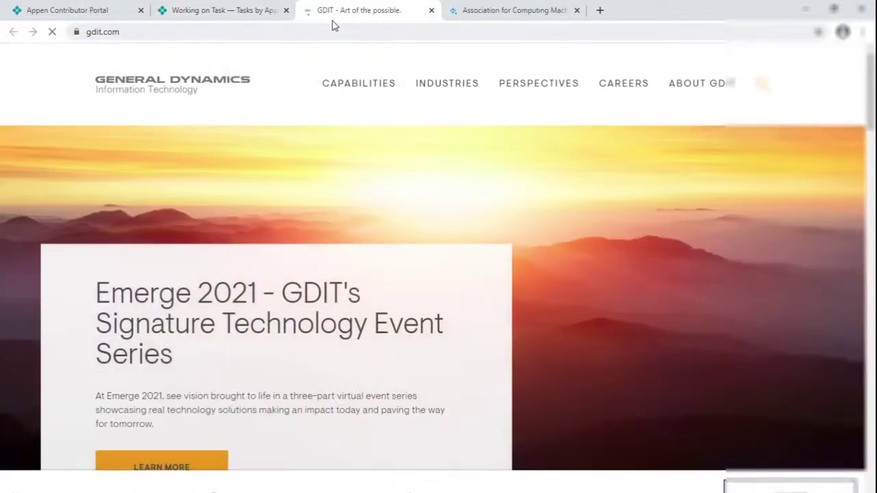
{"action": "left_click", "coordinate": [489, 12]}
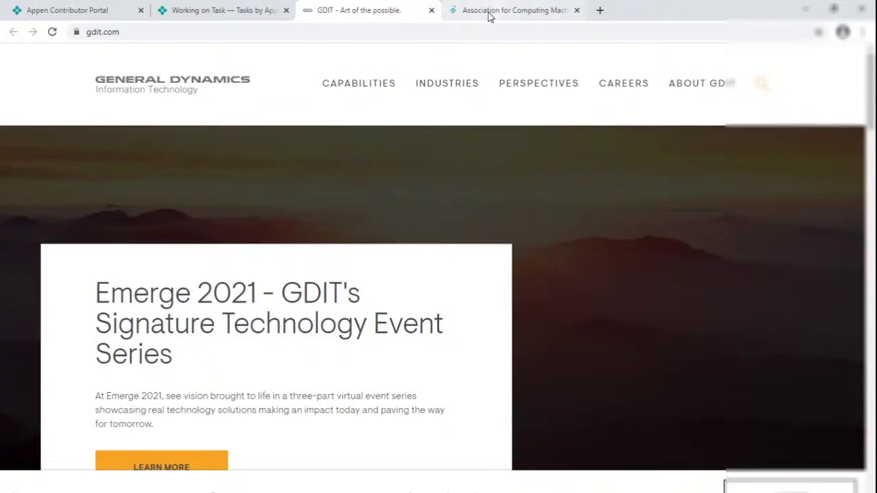
{"action": "mouse_move", "coordinate": [178, 110]}
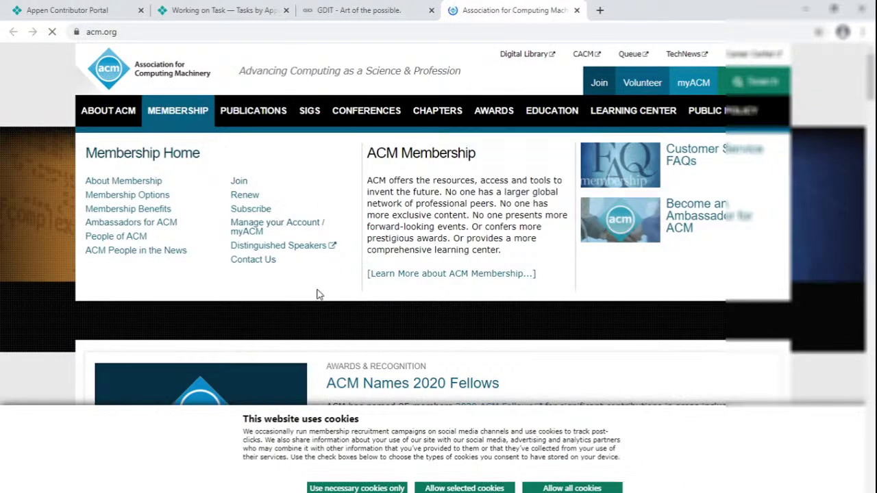
{"action": "scroll", "coordinate": [316, 304], "scroll_direction": "down", "scroll_amount": 20}
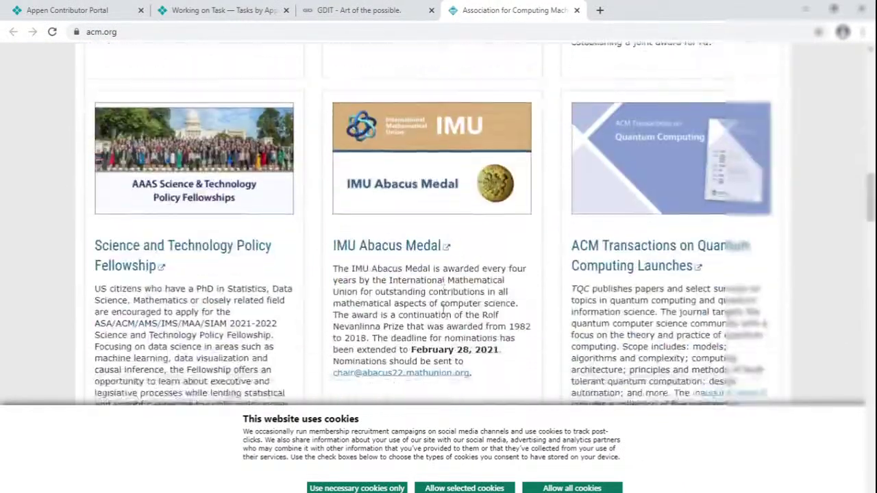
{"action": "scroll", "coordinate": [431, 304], "scroll_direction": "down", "scroll_amount": 10}
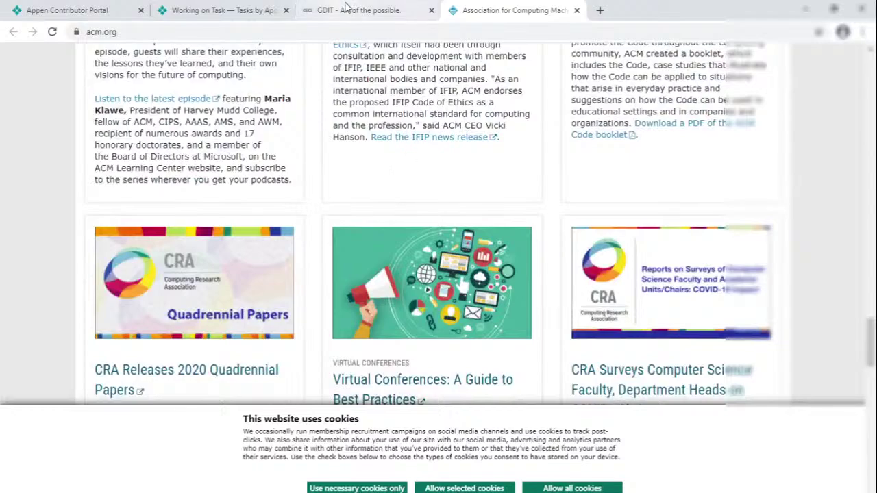
{"action": "left_click", "coordinate": [384, 10]}
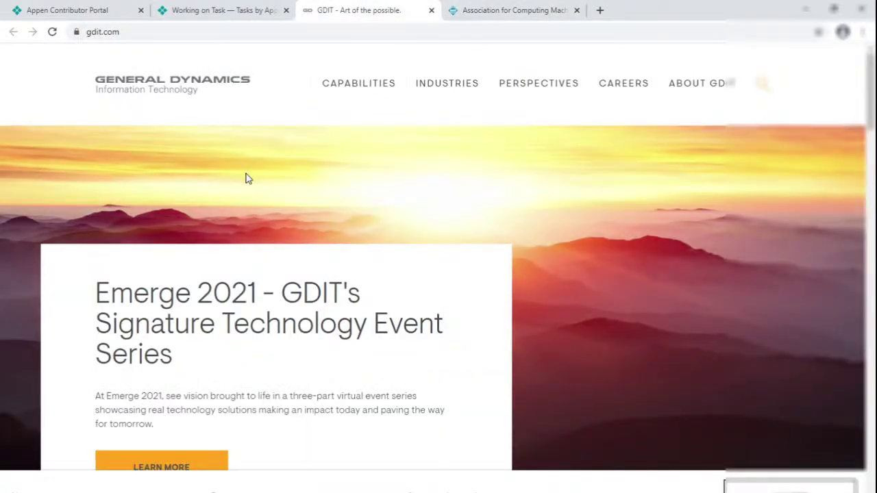
{"action": "scroll", "coordinate": [269, 195], "scroll_direction": "down", "scroll_amount": 5}
{"action": "scroll", "coordinate": [269, 196], "scroll_direction": "down", "scroll_amount": 10}
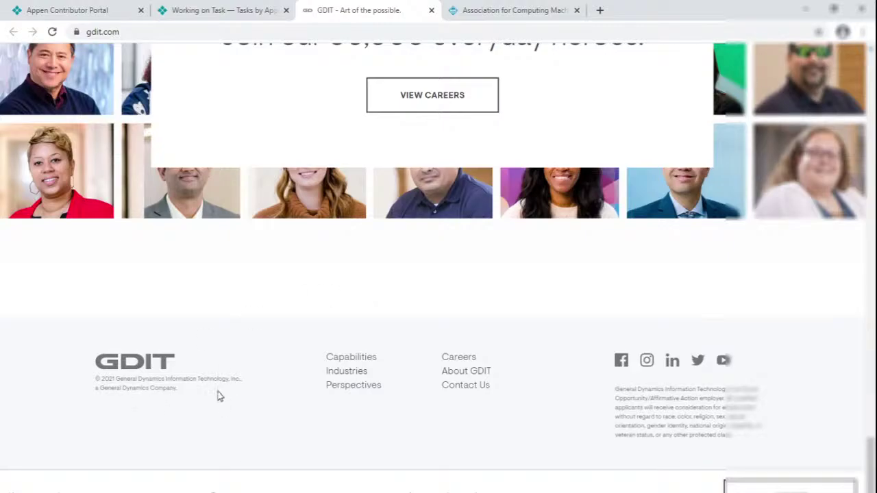
{"action": "left_click", "coordinate": [509, 15]}
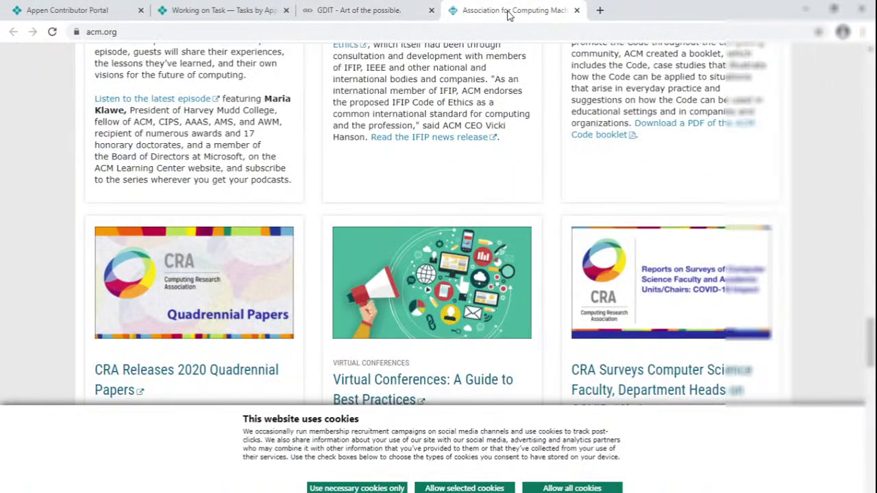
{"action": "scroll", "coordinate": [304, 221], "scroll_direction": "up", "scroll_amount": 15}
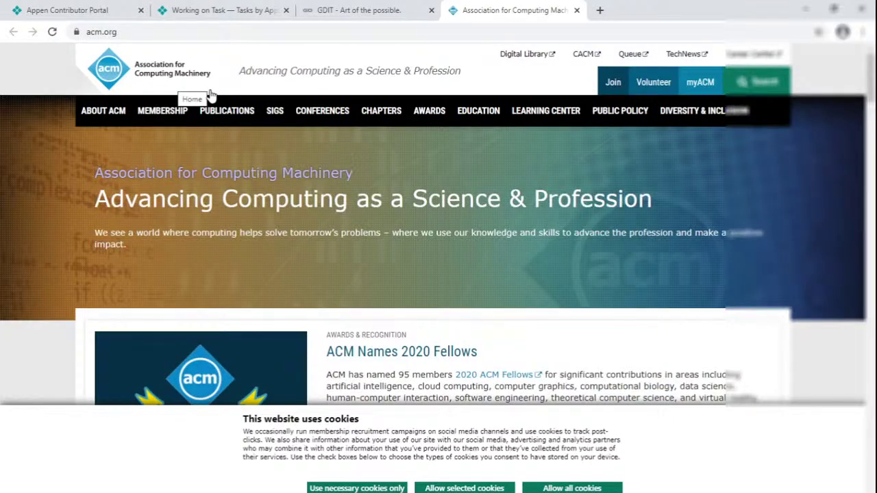
{"action": "scroll", "coordinate": [353, 202], "scroll_direction": "down", "scroll_amount": 15}
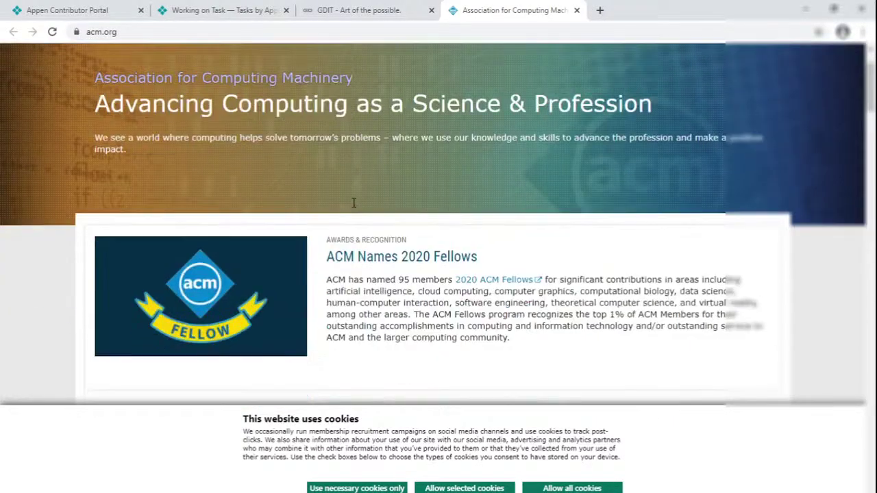
{"action": "scroll", "coordinate": [354, 212], "scroll_direction": "down", "scroll_amount": 15}
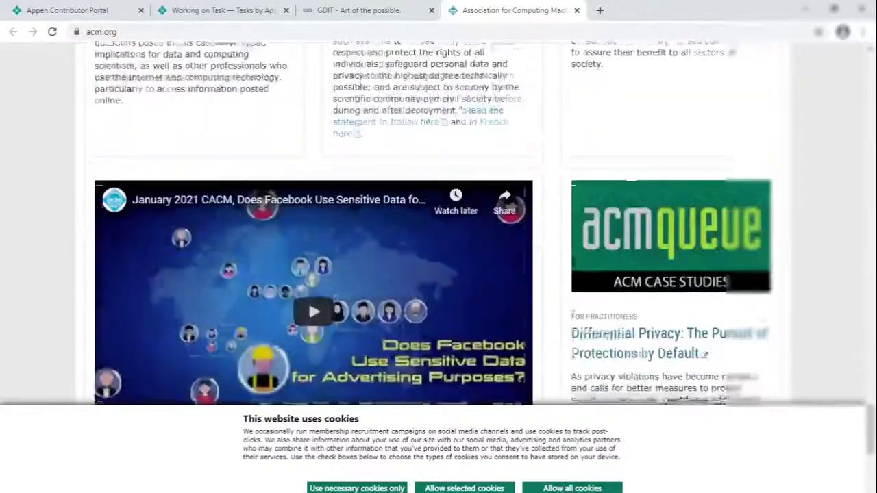
- Answer the GDIT and Association for Computing Machinery comparison with "Not a match: websites belong to different organizations" and close both websites
{"action": "left_click", "coordinate": [263, 10]}
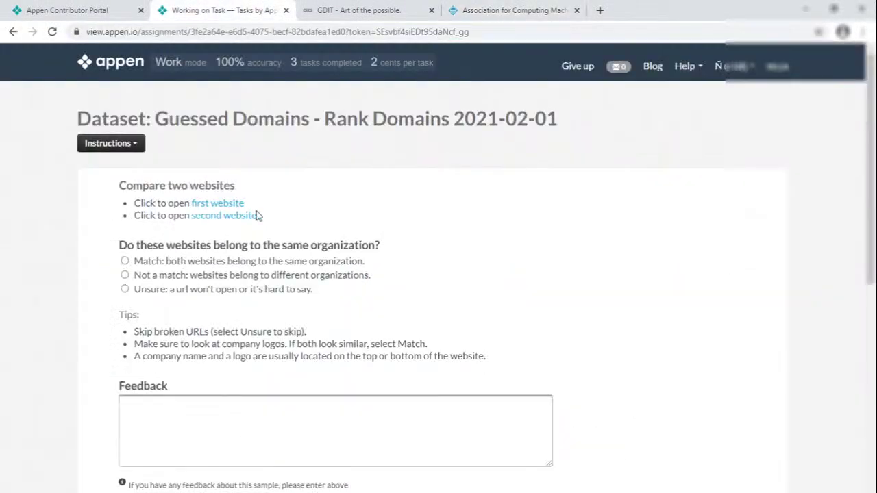
{"action": "left_click", "coordinate": [206, 278]}
{"action": "right_click", "coordinate": [213, 11]}
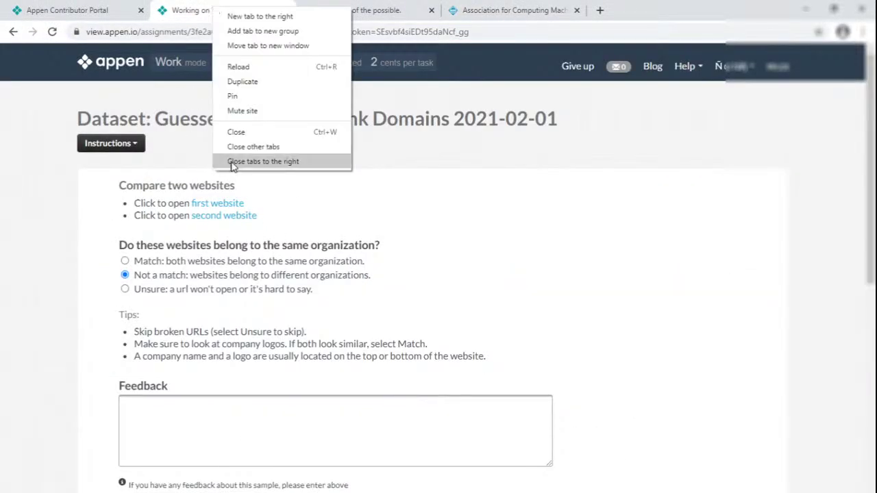
{"action": "left_click", "coordinate": [263, 161]}
- Open both websites of the page's second comparison and view the Hewlett Packard Enterprise and mail.mil pages
{"action": "scroll", "coordinate": [328, 231], "scroll_direction": "down", "scroll_amount": 2}
{"action": "left_click", "coordinate": [226, 103]}
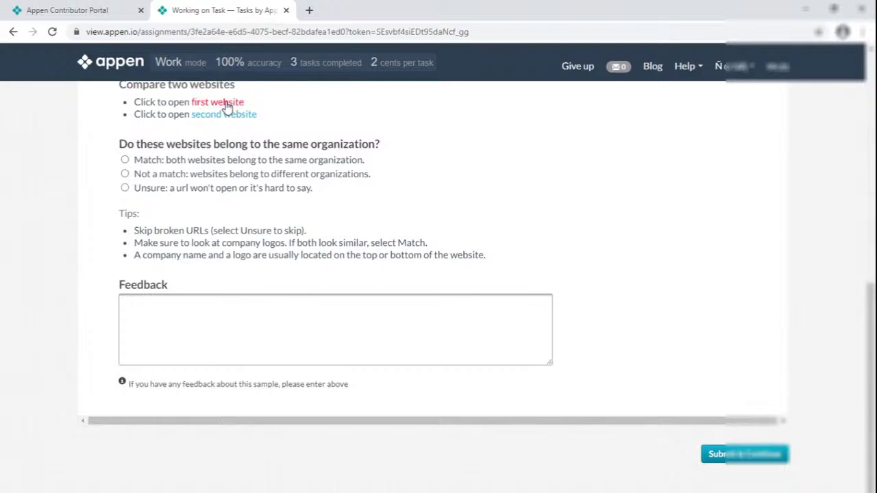
{"action": "left_click", "coordinate": [236, 115]}
{"action": "left_click", "coordinate": [356, 9]}
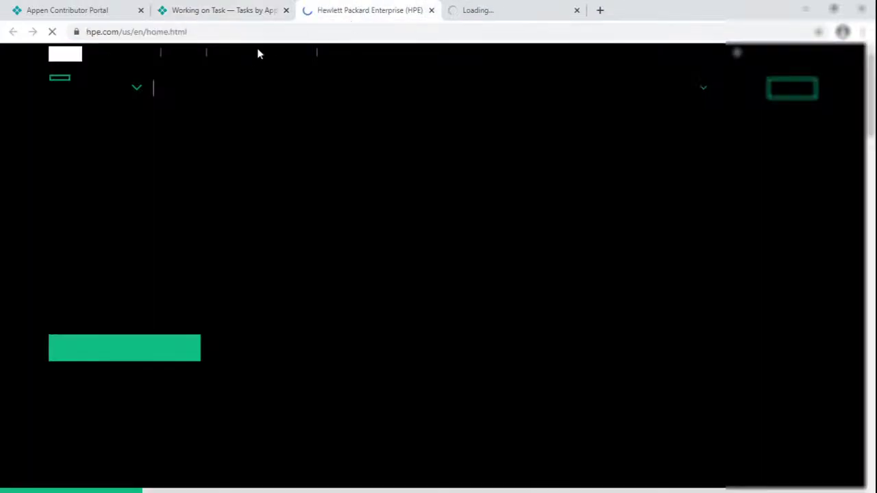
{"action": "left_click", "coordinate": [499, 15]}
{"action": "triple_click", "coordinate": [312, 186]}
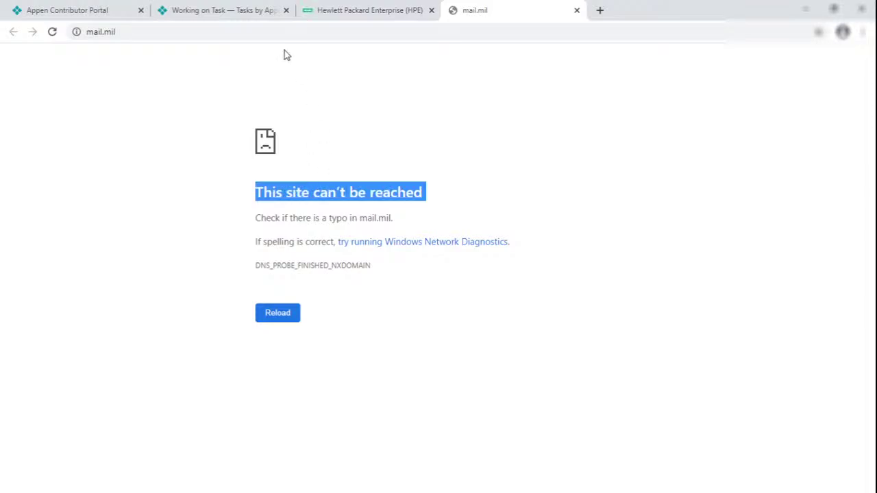
- Answer the Hewlett Packard Enterprise and mail.mil comparison with "Unsure: a url won't open or it's hard to say" and close both websites
{"action": "left_click", "coordinate": [222, 9]}
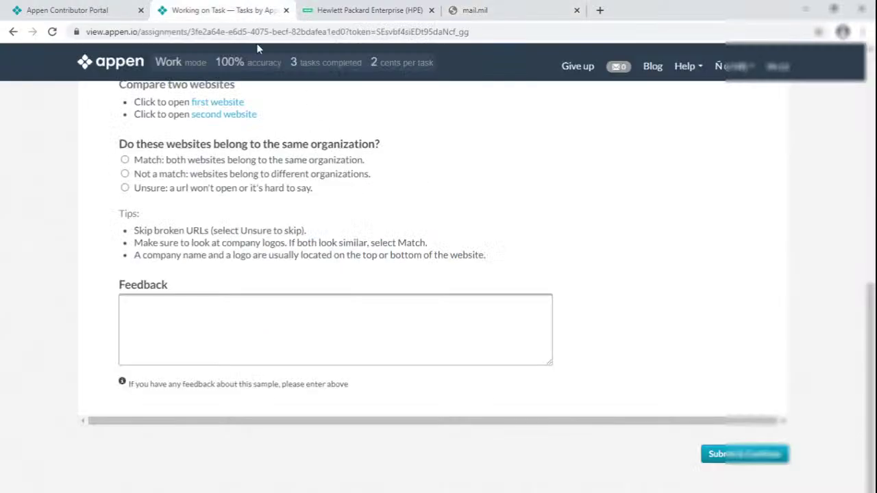
{"action": "left_click", "coordinate": [165, 189]}
{"action": "right_click", "coordinate": [218, 12]}
{"action": "left_click", "coordinate": [254, 160]}
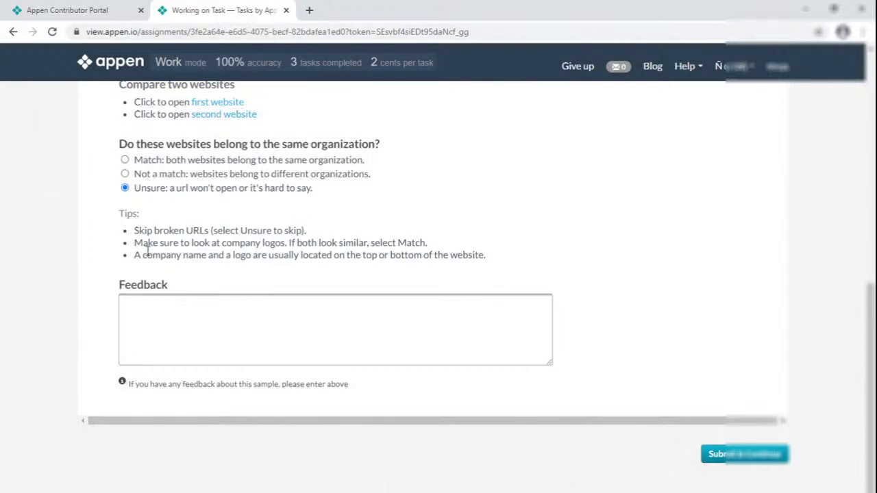
- Highlight the tip about skipping broken URLs and submit the completed page
{"action": "triple_click", "coordinate": [136, 232]}
{"action": "left_click", "coordinate": [159, 242]}
{"action": "left_click", "coordinate": [721, 456]}
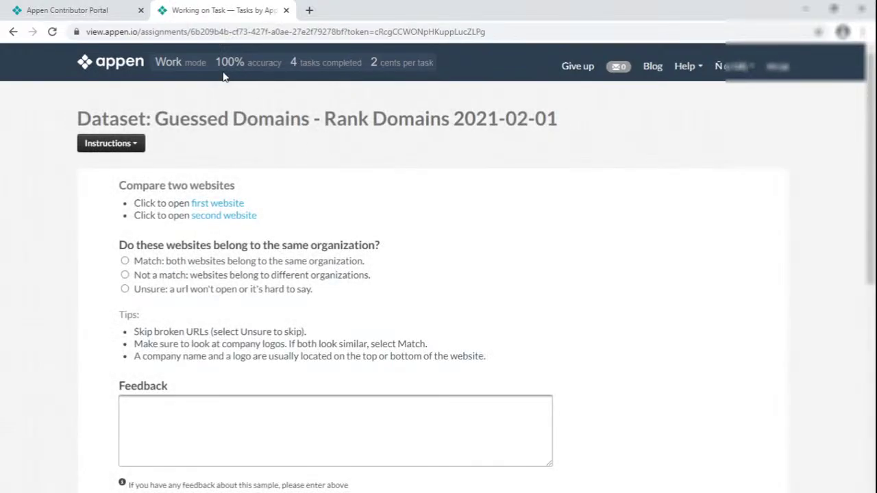
- Check the accuracy and completed task figures, and open and view both websites of the new page's first comparison
{"action": "left_click_drag", "start_coordinate": [217, 61], "coordinate": [312, 62]}
{"action": "left_click", "coordinate": [233, 203]}
{"action": "left_click", "coordinate": [248, 215]}
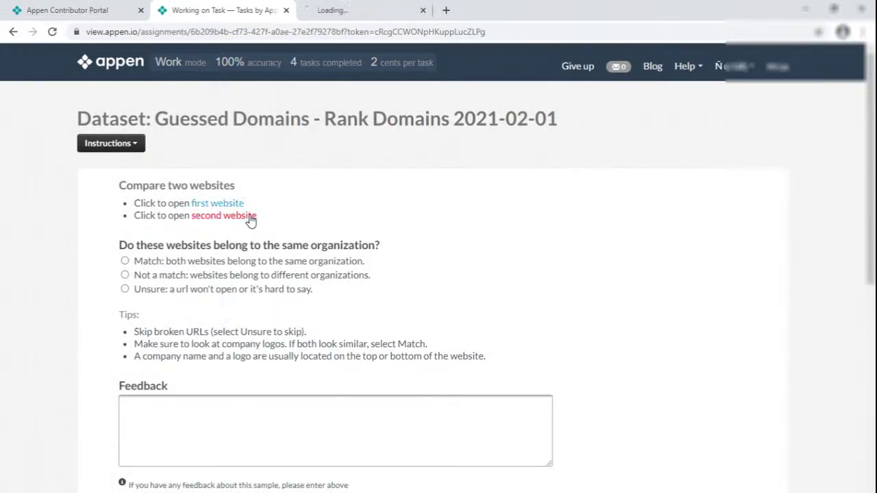
{"action": "left_click", "coordinate": [349, 11]}
{"action": "left_click", "coordinate": [491, 11]}
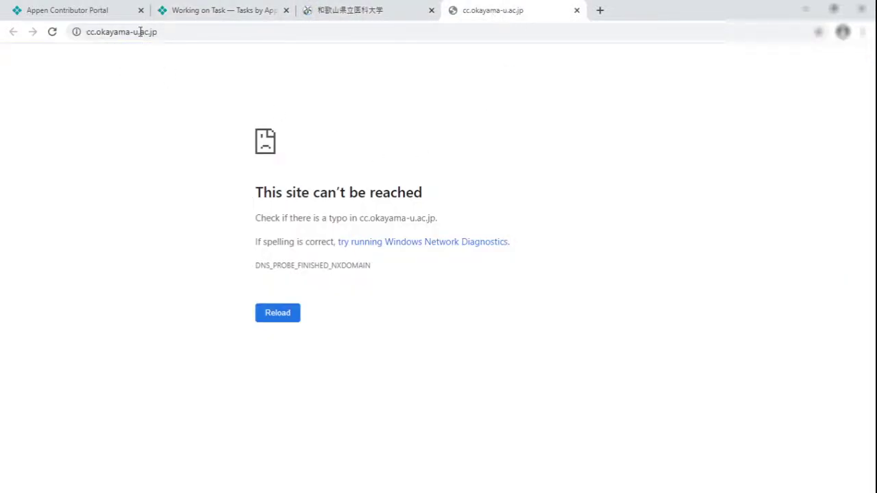
- Answer the 和歌山県立医科大学 and cc.okayama-u.ac.jp comparison with "Unsure: a url won't open or it's hard to say" and close both websites
{"action": "left_click", "coordinate": [212, 10]}
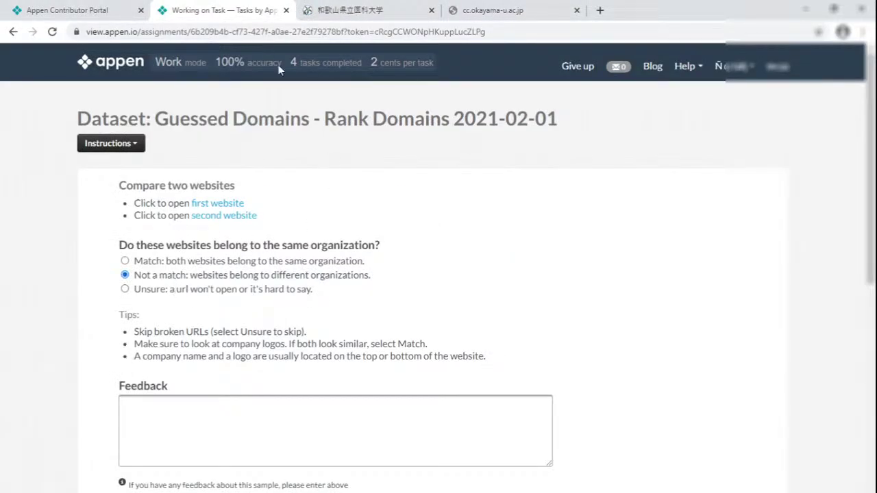
{"action": "right_click", "coordinate": [242, 13]}
{"action": "left_click", "coordinate": [290, 163]}
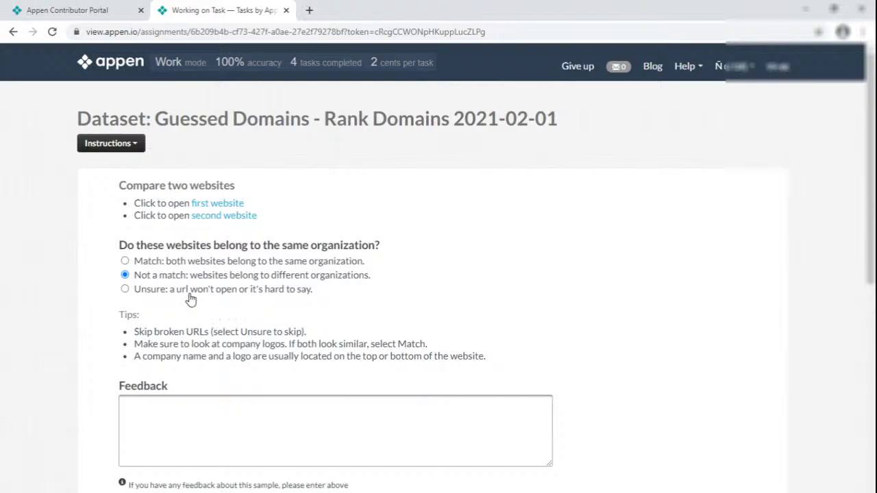
{"action": "left_click", "coordinate": [168, 288]}
- View both websites of the page's last comparison, toshiba-tesc.co.jp and toshiba-sol.co.jp, and answer "Unsure: a url won't open or it's hard to say"
{"action": "scroll", "coordinate": [354, 274], "scroll_direction": "down", "scroll_amount": 2}
{"action": "left_click", "coordinate": [239, 114]}
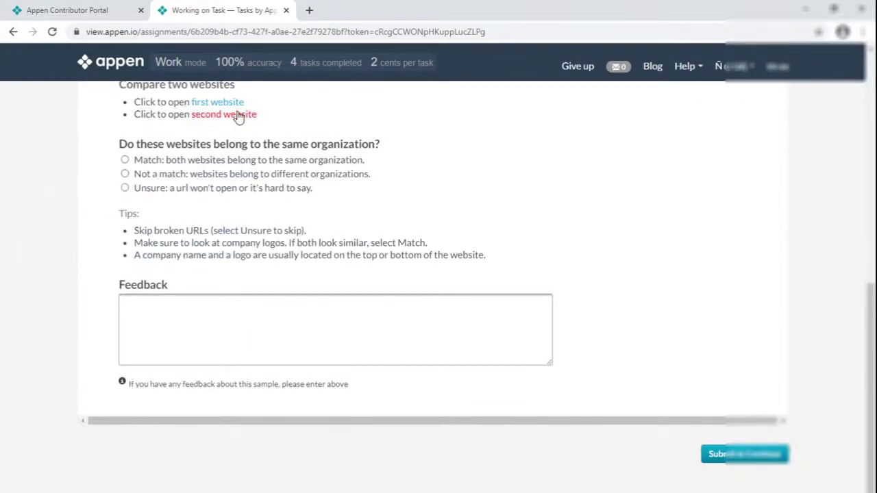
{"action": "left_click", "coordinate": [236, 102]}
{"action": "left_click", "coordinate": [363, 12]}
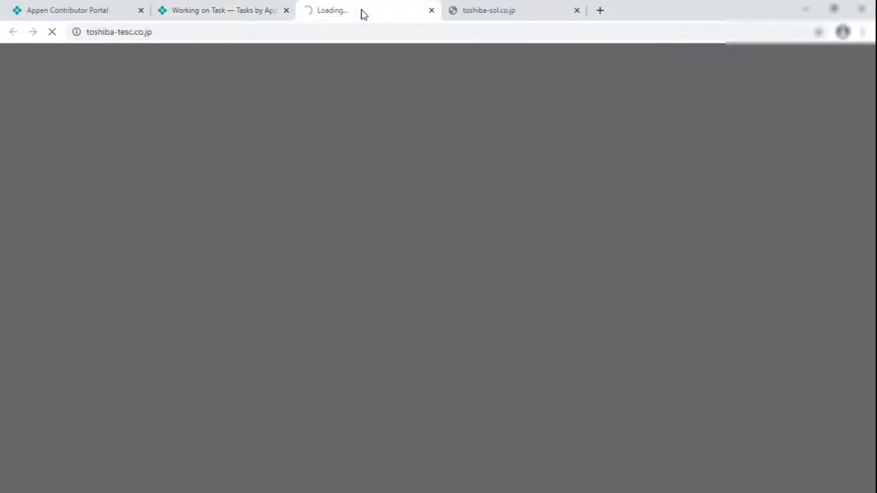
{"action": "left_click", "coordinate": [489, 10]}
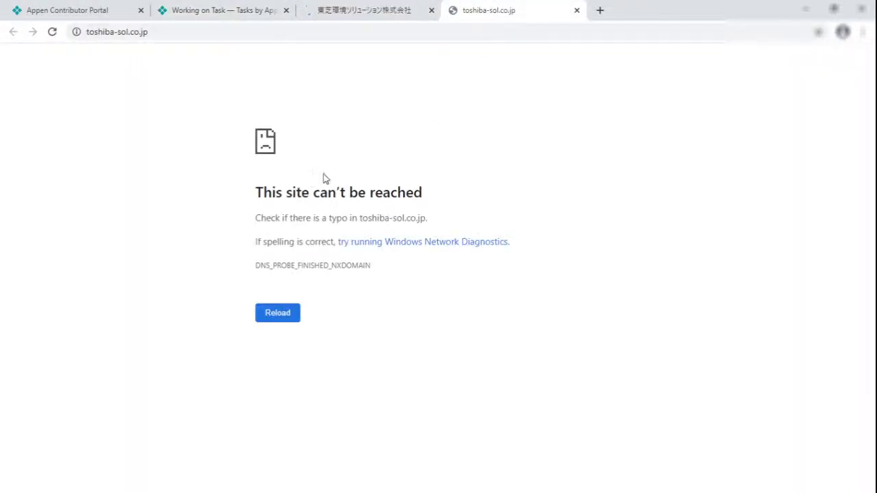
{"action": "left_click", "coordinate": [353, 17]}
{"action": "left_click", "coordinate": [219, 11]}
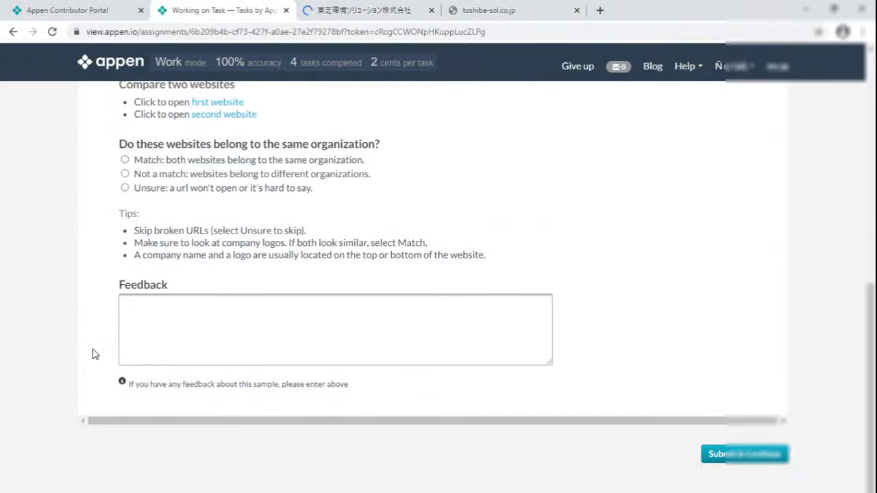
{"action": "left_click", "coordinate": [160, 191]}
- Re-examine toshiba-tesc.co.jp and toshiba-sol.co.jp side by side for a shared organization and close both websites
{"action": "scroll", "coordinate": [238, 152], "scroll_direction": "up", "scroll_amount": 5}
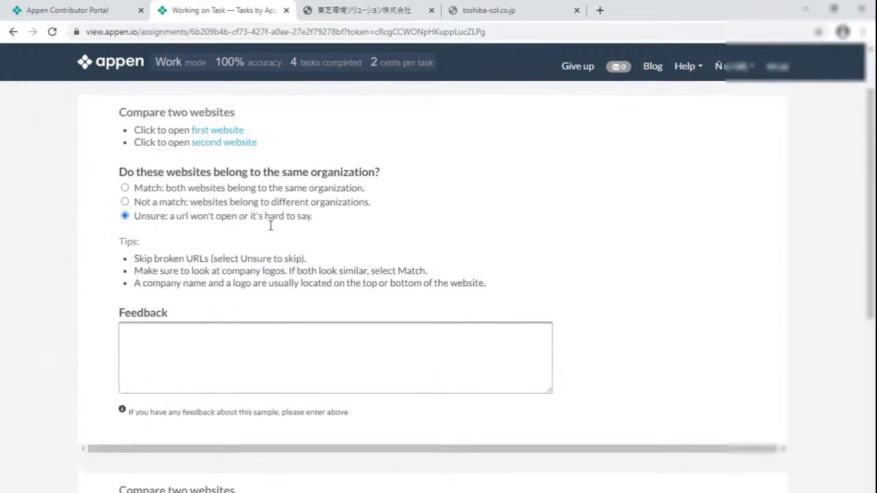
{"action": "left_click", "coordinate": [375, 18]}
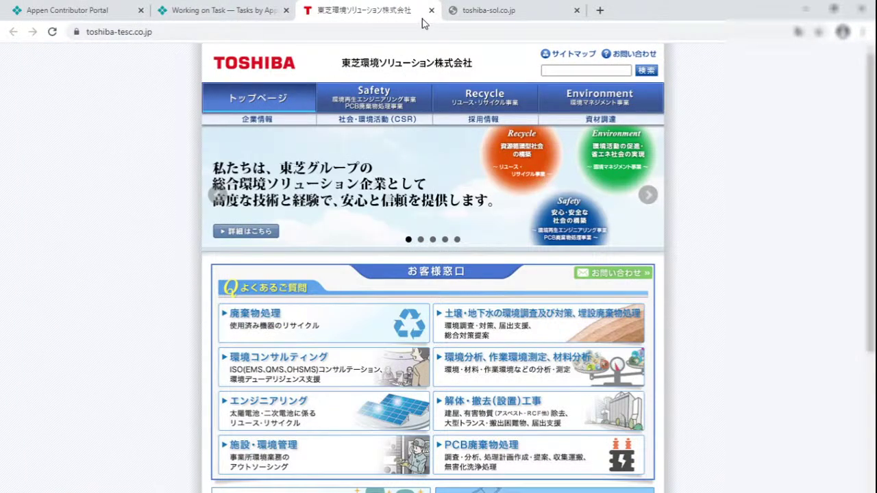
{"action": "left_click", "coordinate": [480, 13]}
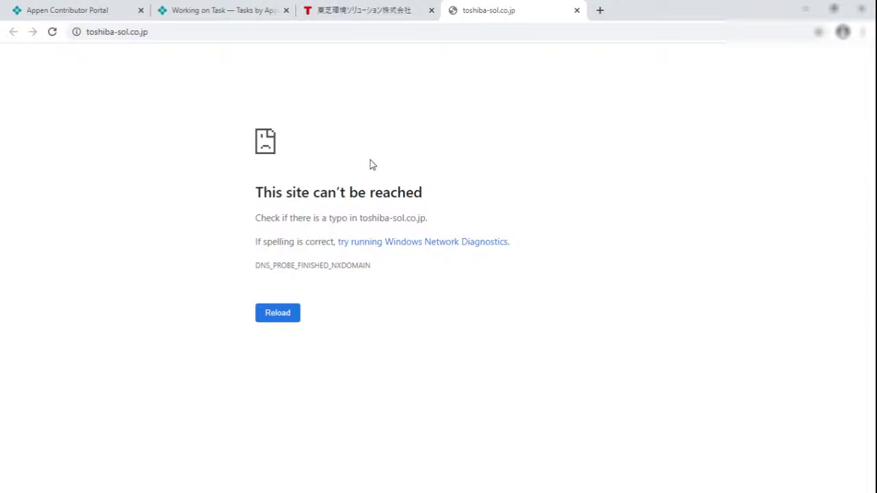
{"action": "left_click", "coordinate": [366, 10]}
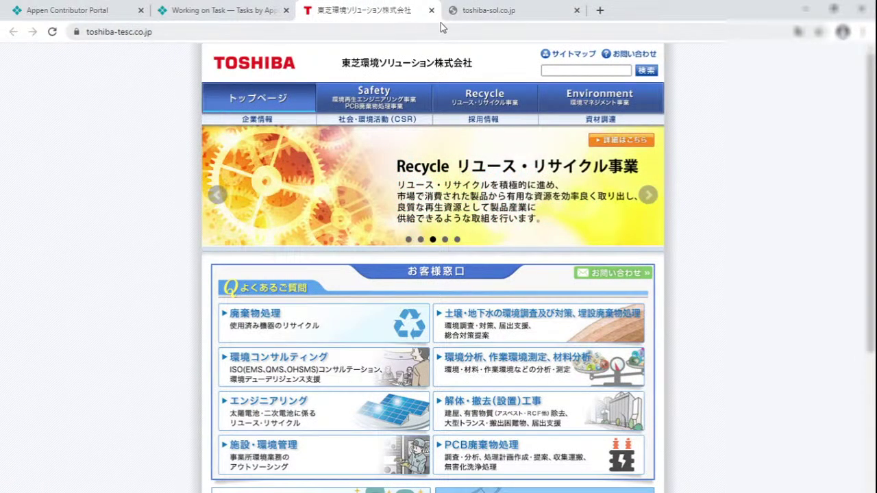
{"action": "left_click", "coordinate": [487, 11]}
{"action": "left_click", "coordinate": [350, 12]}
{"action": "right_click", "coordinate": [238, 13]}
{"action": "left_click", "coordinate": [238, 13]}
{"action": "right_click", "coordinate": [238, 13]}
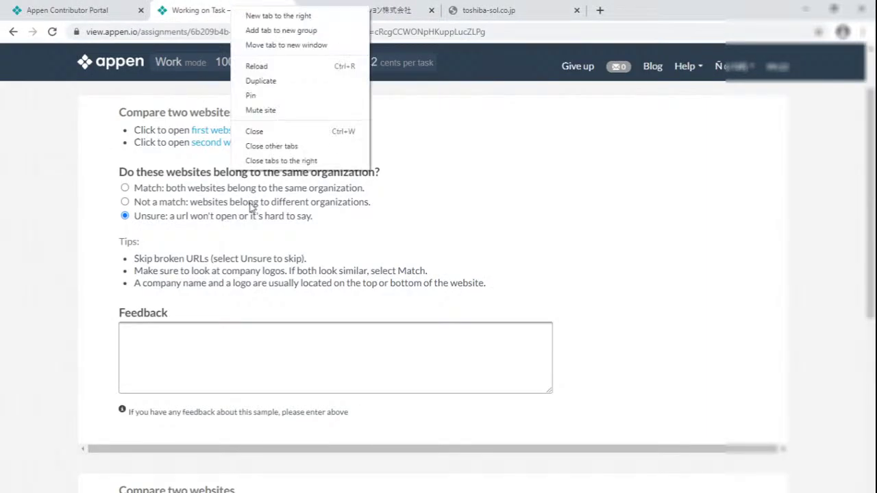
{"action": "left_click", "coordinate": [277, 164]}
- Reopen both websites of the first comparison, compare the wakayama-med.ac.jp and cc.okayama-u.ac.jp addresses, and close them
{"action": "left_click", "coordinate": [217, 202], "text": "ctrl"}
{"action": "left_click", "coordinate": [246, 215], "text": "ctrl"}
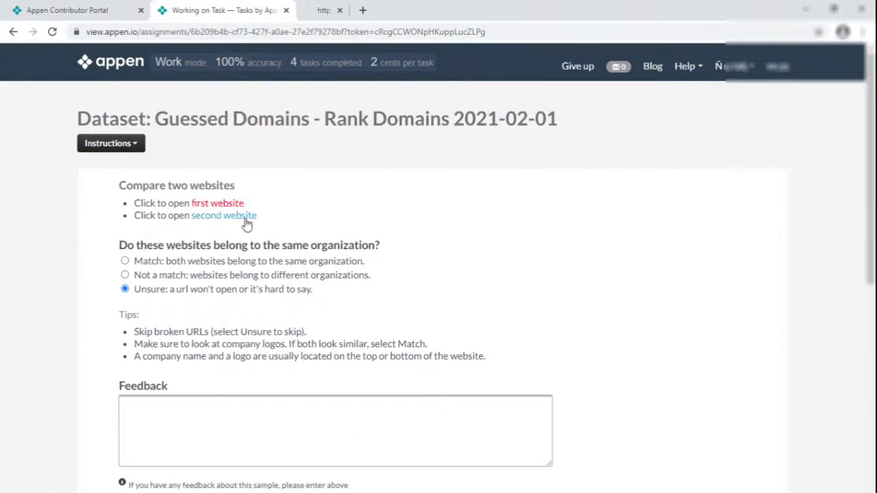
{"action": "key", "text": "ctrl+Tab"}
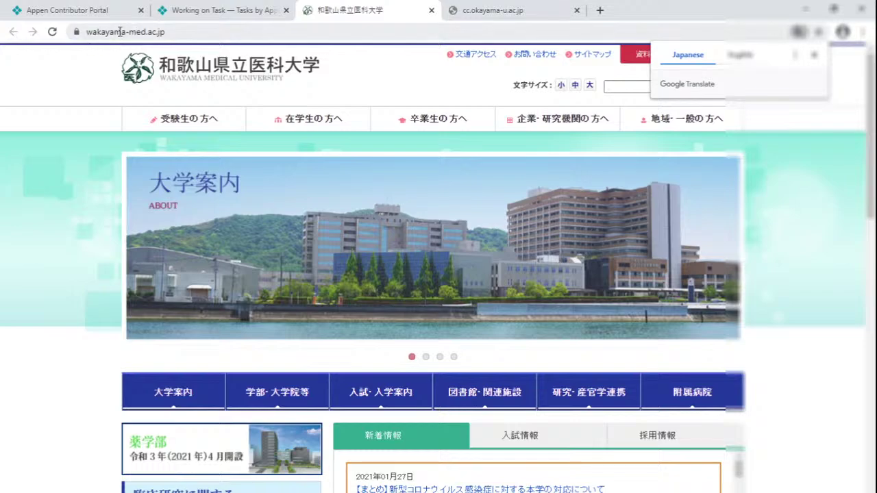
{"action": "left_click", "coordinate": [503, 6]}
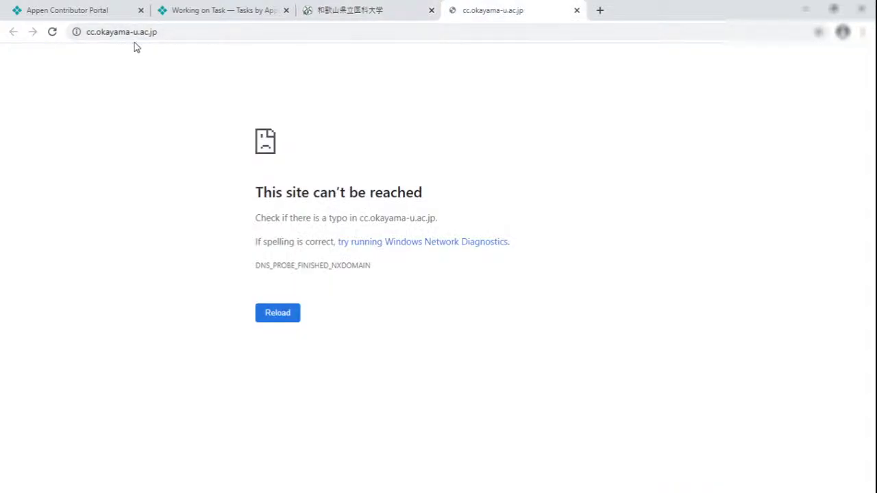
{"action": "left_click", "coordinate": [346, 11]}
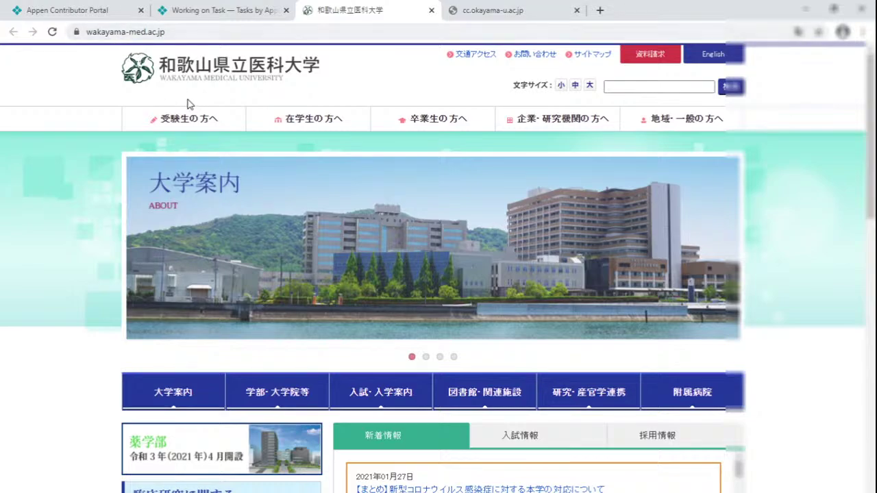
{"action": "left_click", "coordinate": [494, 8]}
{"action": "left_click", "coordinate": [346, 9]}
{"action": "left_click", "coordinate": [230, 9]}
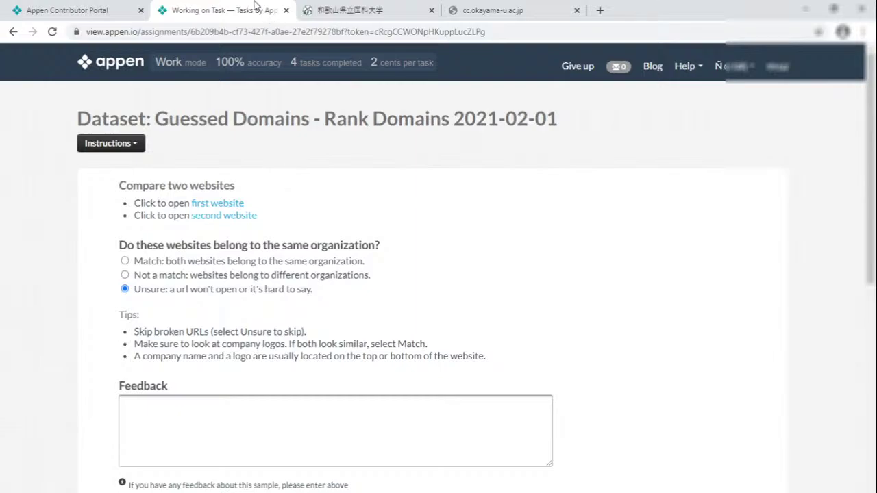
{"action": "right_click", "coordinate": [226, 8]}
{"action": "left_click", "coordinate": [274, 161]}
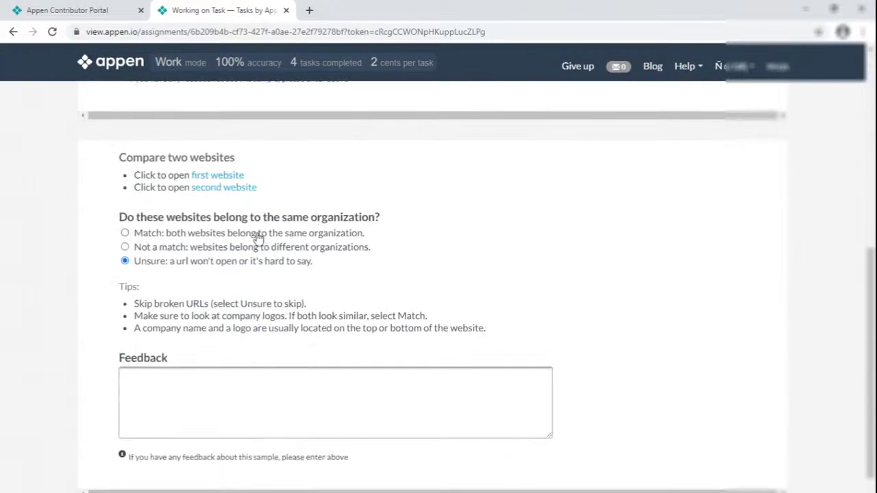
- Recheck both Toshiba websites, change that comparison's answer to "Match: both websites belong to the same organization", and close them
{"action": "middle_click", "coordinate": [217, 176]}
{"action": "middle_click", "coordinate": [233, 188]}
{"action": "left_click", "coordinate": [363, 10]}
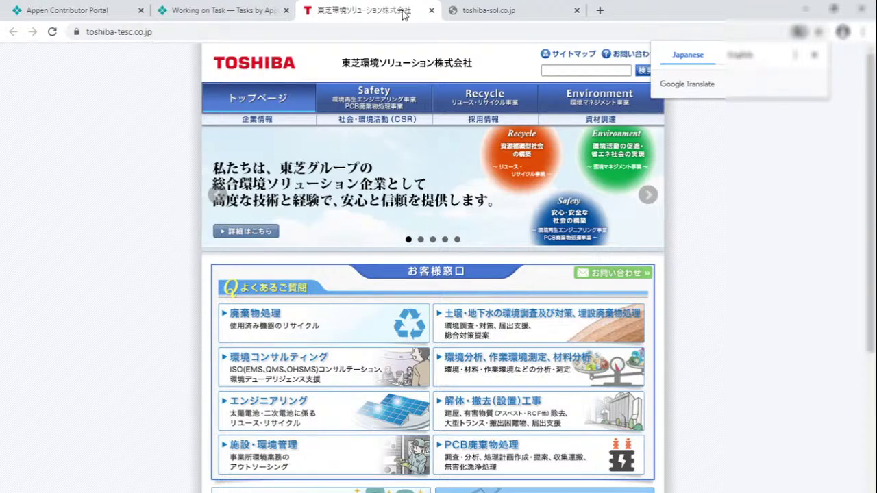
{"action": "left_click", "coordinate": [500, 11]}
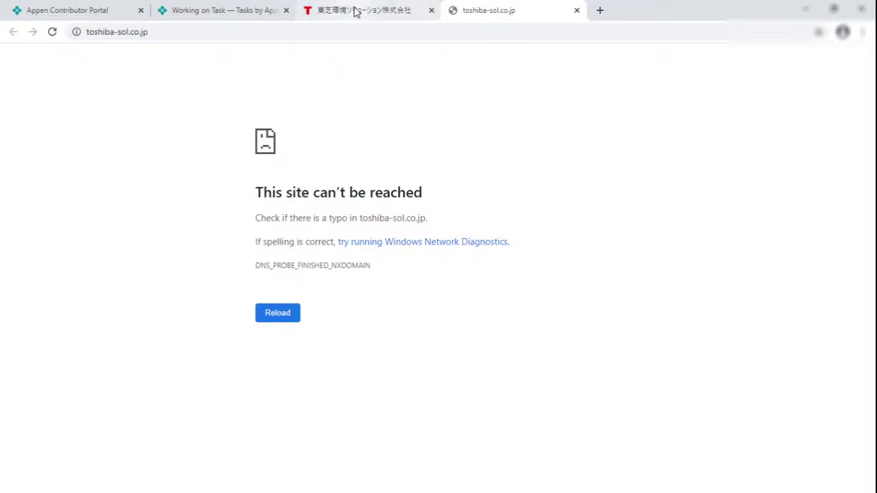
{"action": "left_click", "coordinate": [254, 12]}
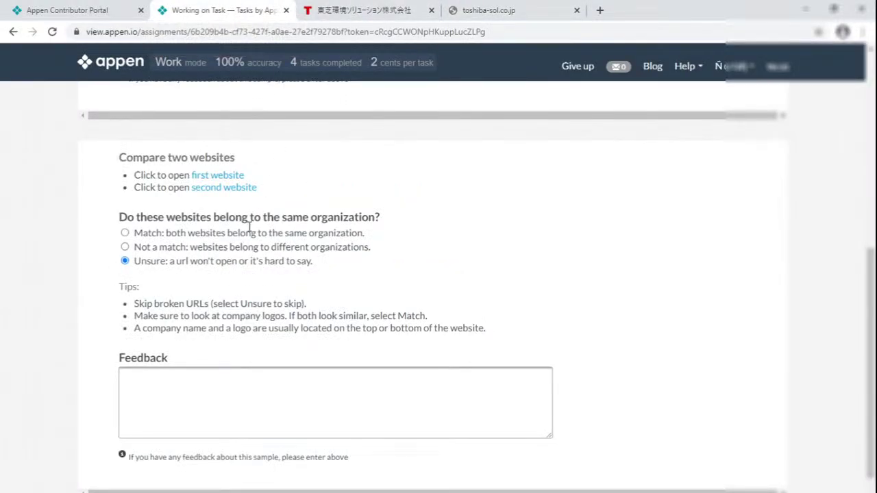
{"action": "left_click", "coordinate": [466, 12]}
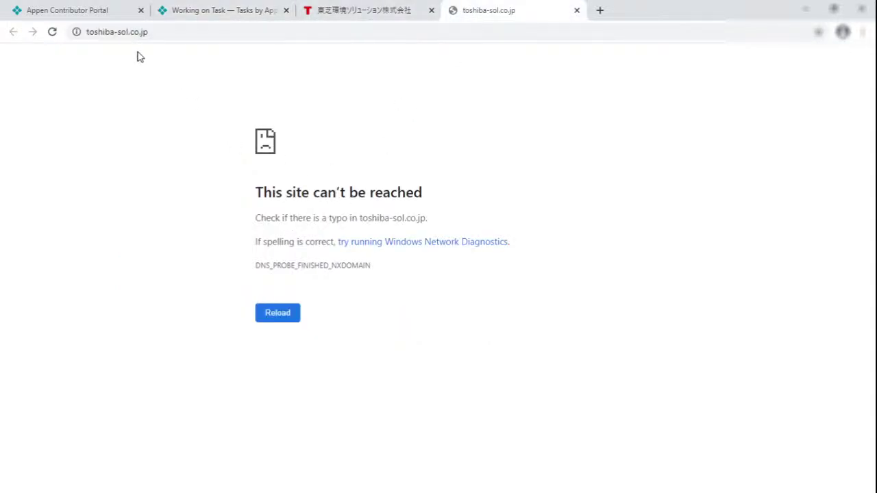
{"action": "left_click", "coordinate": [368, 11]}
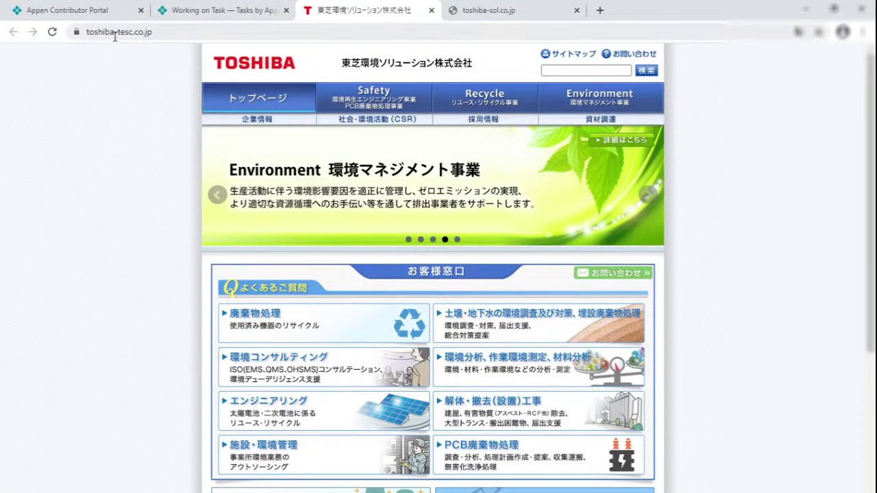
{"action": "left_click", "coordinate": [223, 10]}
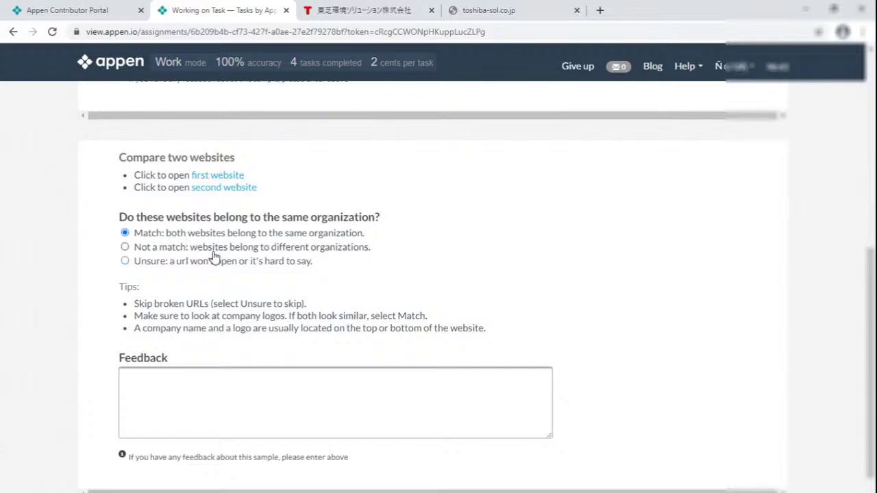
{"action": "left_click", "coordinate": [431, 10]}
{"action": "left_click", "coordinate": [431, 10]}
- Reopen the first comparison's websites and check the wakayama-med.ac.jp and cc.okayama-u.ac.jp pages once more
{"action": "left_click", "coordinate": [219, 202], "text": "ctrl"}
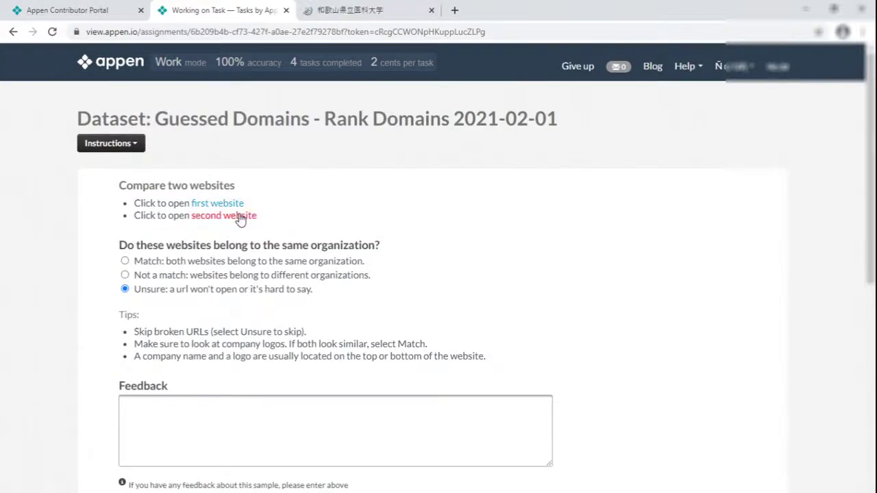
{"action": "left_click", "coordinate": [242, 215], "text": "ctrl"}
{"action": "key", "text": "ctrl+Tab"}
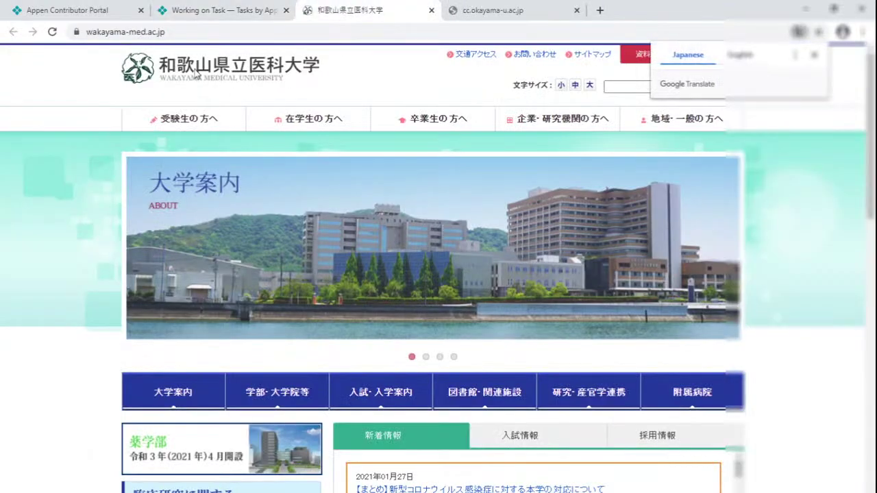
{"action": "left_click", "coordinate": [91, 32]}
{"action": "left_click", "coordinate": [484, 9]}
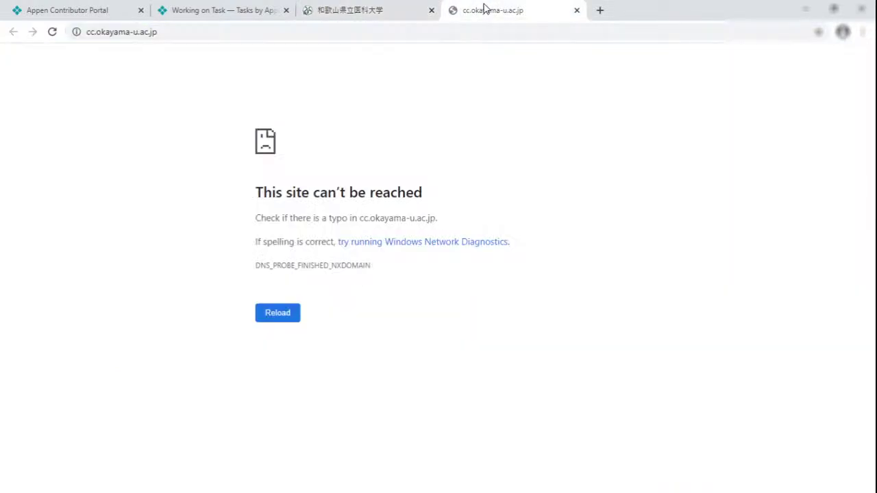
- Copy "okayama" from the second website's address and search for it on the 和歌山県立医科大学 page
{"action": "double_click", "coordinate": [105, 32]}
{"action": "right_click", "coordinate": [112, 41]}
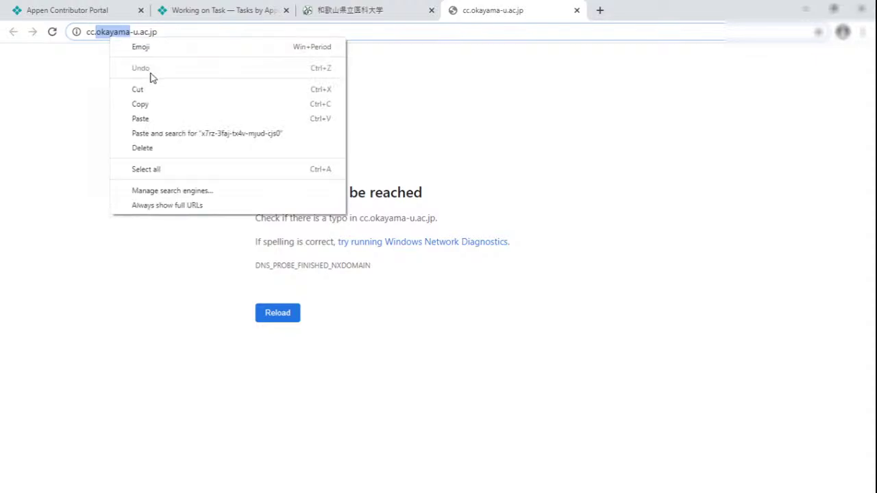
{"action": "left_click", "coordinate": [162, 104]}
{"action": "left_click", "coordinate": [349, 10]}
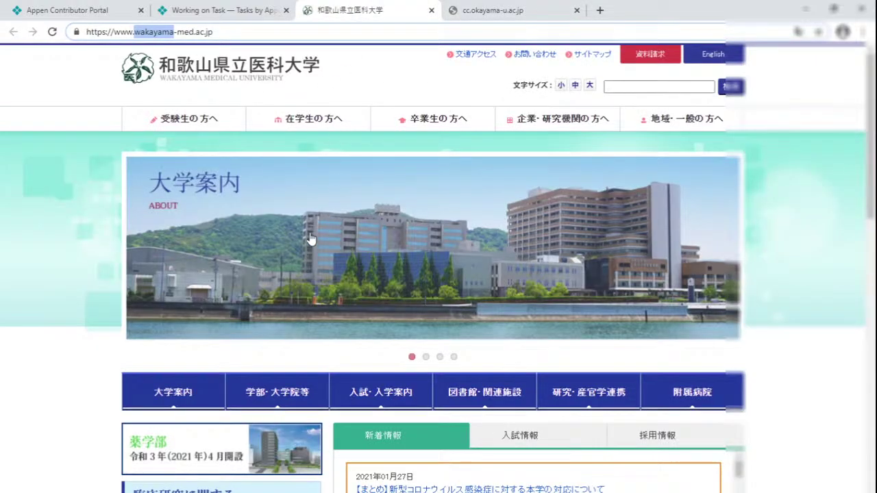
{"action": "left_click", "coordinate": [23, 396]}
{"action": "key", "text": "ctrl+f"}
{"action": "key", "text": "ctrl+v"}
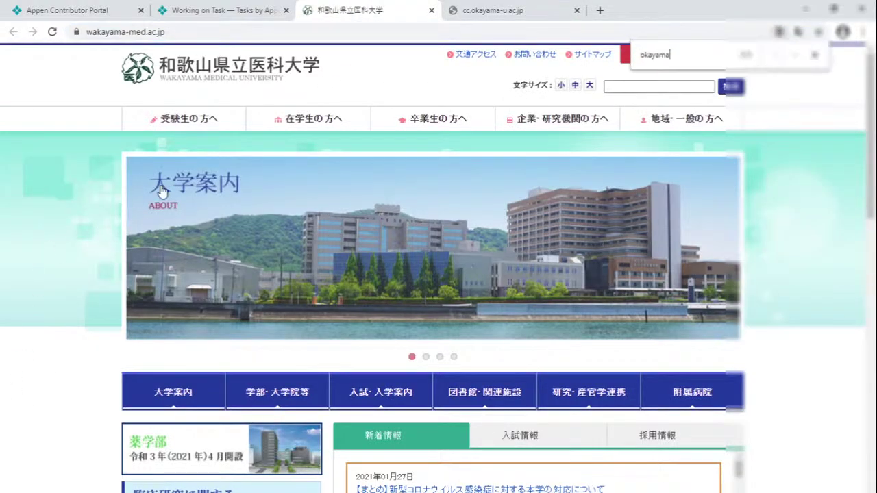
- Change the wakayama-med.ac.jp and cc.okayama-u.ac.jp answer to "Match: both websites belong to the same organization", submit the page and close both websites
{"action": "left_click", "coordinate": [484, 12]}
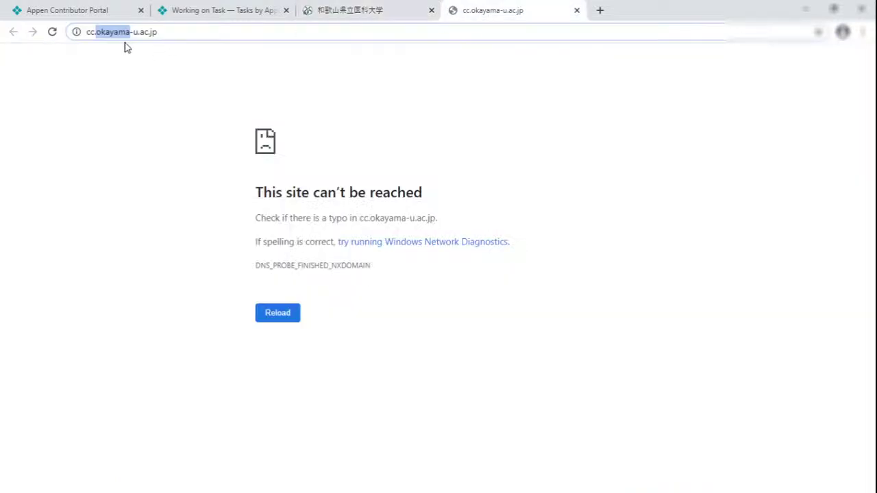
{"action": "left_click", "coordinate": [231, 9]}
{"action": "left_click", "coordinate": [159, 263]}
{"action": "scroll", "coordinate": [248, 267], "scroll_direction": "down", "scroll_amount": 3}
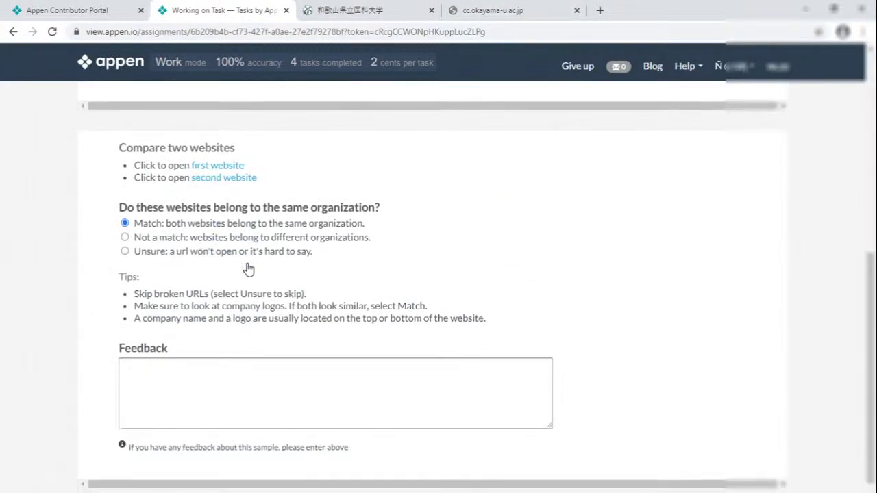
{"action": "left_click", "coordinate": [740, 454]}
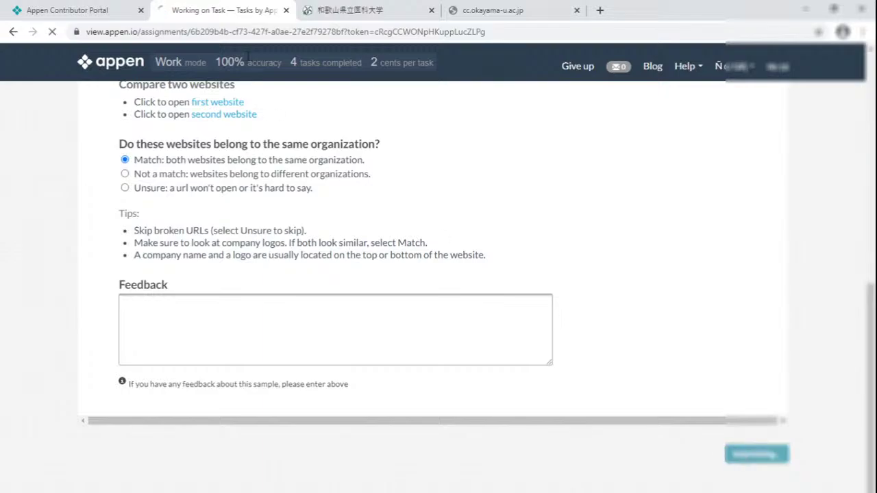
{"action": "right_click", "coordinate": [199, 5]}
{"action": "left_click", "coordinate": [233, 152]}
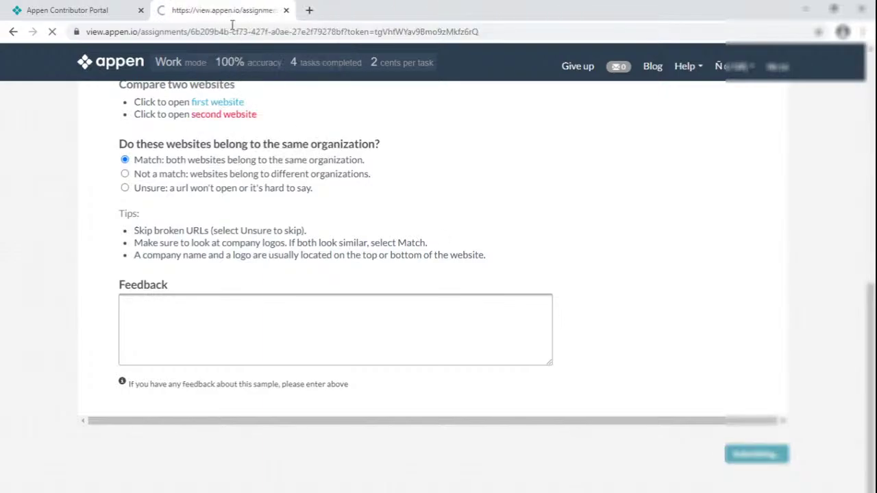
- Review the correction page, recheck both websites of the flagged comparison, and highlight "broken" in the stated reason
{"action": "scroll", "coordinate": [263, 179], "scroll_direction": "down", "scroll_amount": 5}
{"action": "scroll", "coordinate": [263, 179], "scroll_direction": "up", "scroll_amount": 5}
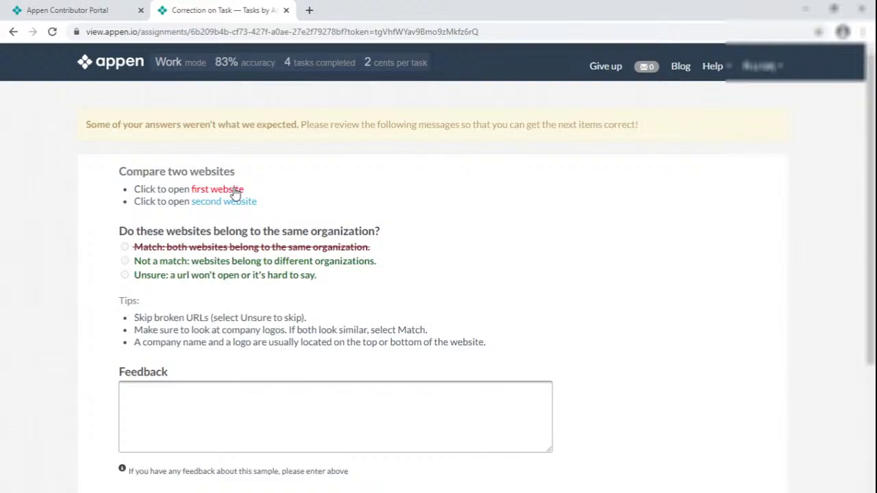
{"action": "left_click", "coordinate": [234, 191], "text": "ctrl"}
{"action": "left_click", "coordinate": [237, 204], "text": "ctrl"}
{"action": "left_click", "coordinate": [350, 9]}
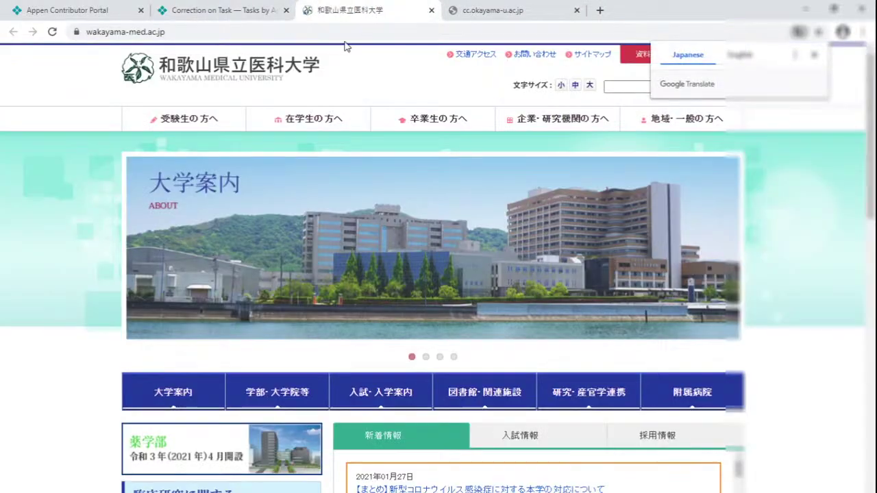
{"action": "left_click", "coordinate": [480, 10]}
{"action": "left_click", "coordinate": [220, 10]}
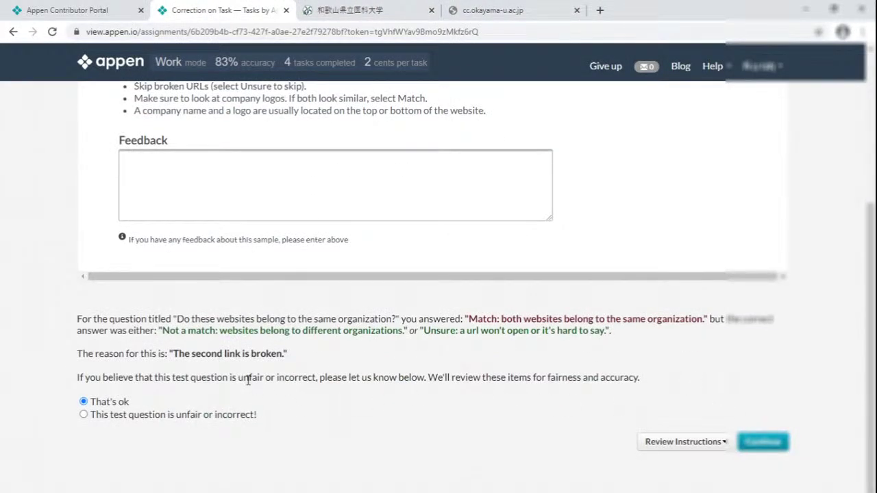
{"action": "double_click", "coordinate": [264, 353]}
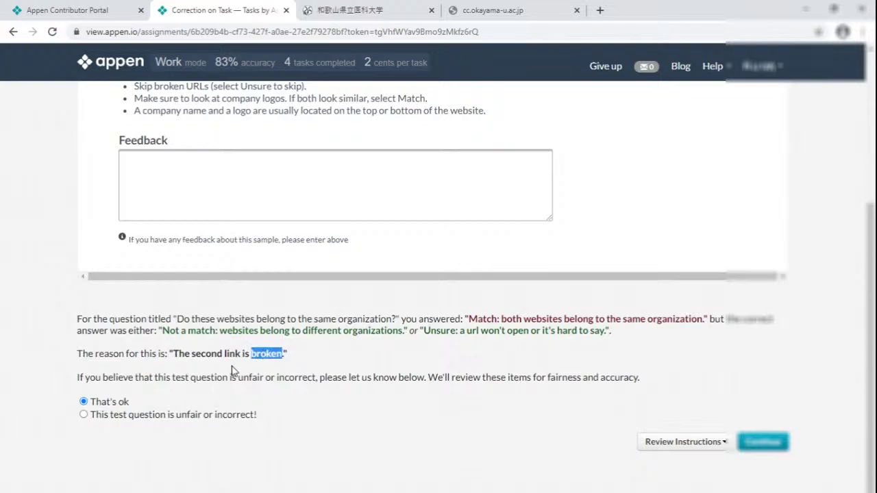
- Leave the correction marked "That's ok", close both compared websites and continue to the next task page
{"action": "left_click", "coordinate": [184, 415]}
{"action": "left_click", "coordinate": [115, 404]}
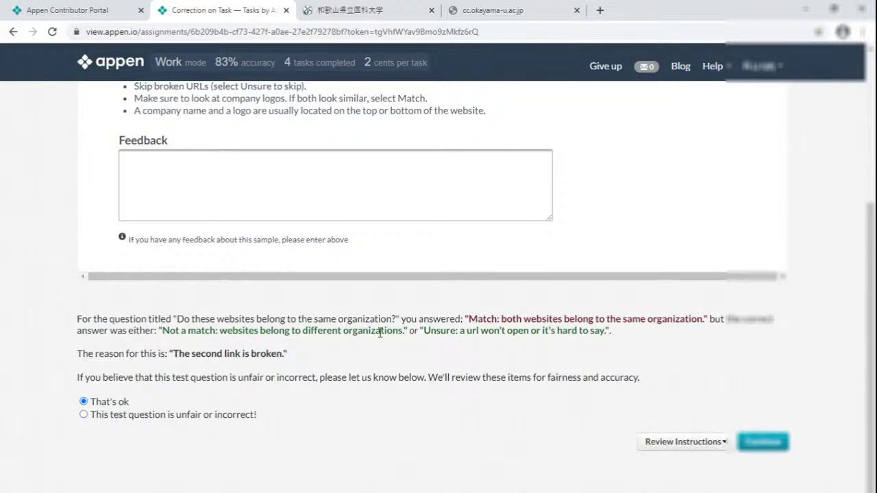
{"action": "scroll", "coordinate": [492, 370], "scroll_direction": "up", "scroll_amount": 3}
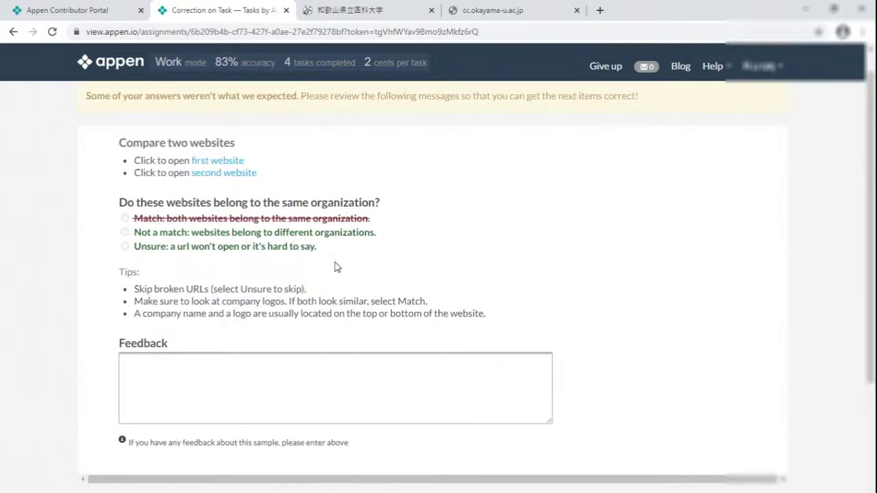
{"action": "right_click", "coordinate": [254, 18]}
{"action": "left_click", "coordinate": [303, 163]}
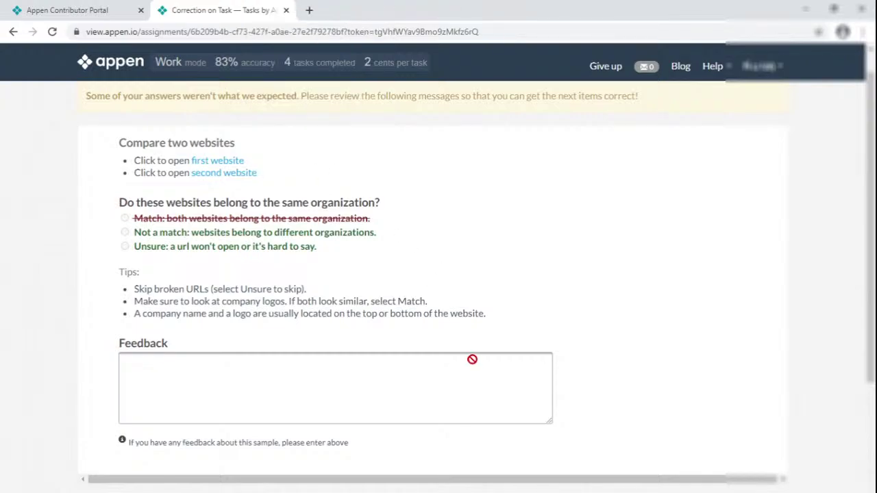
{"action": "scroll", "coordinate": [470, 358], "scroll_direction": "down", "scroll_amount": 3}
{"action": "left_click", "coordinate": [772, 446]}
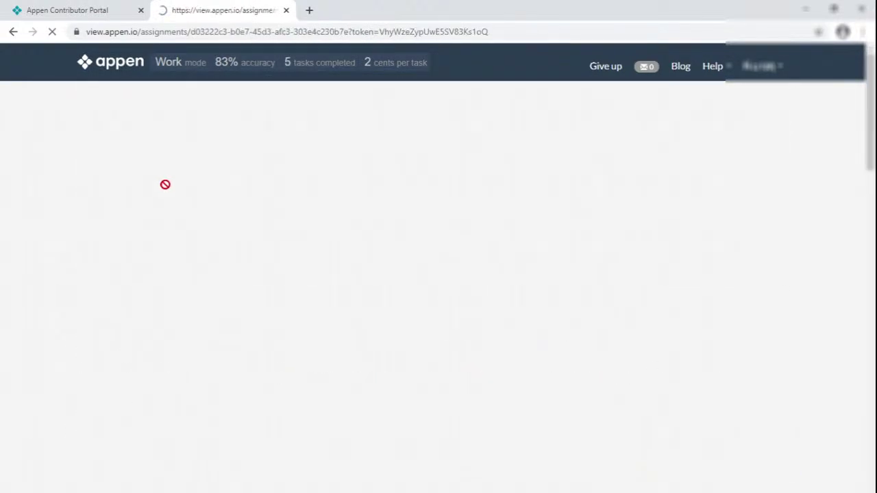
- Open both websites of the first comparison and compare the ibm.com and ing.de pages
{"action": "left_click", "coordinate": [233, 208], "text": "ctrl"}
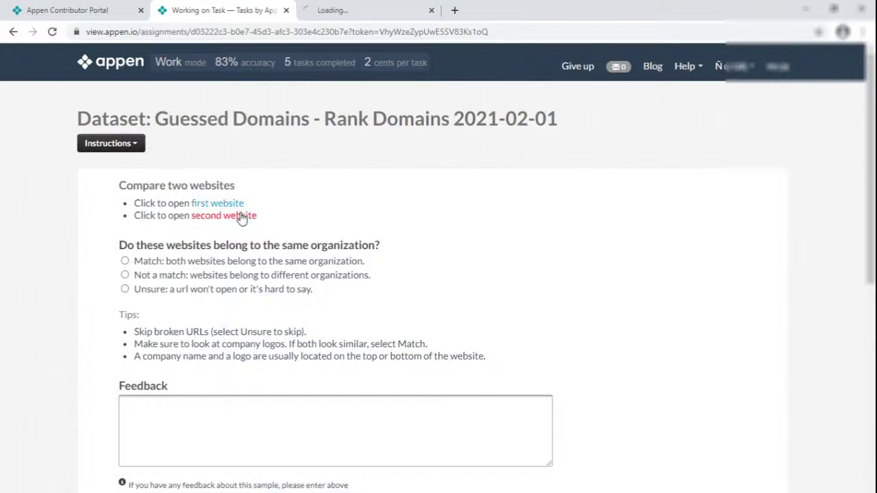
{"action": "left_click", "coordinate": [233, 216], "text": "ctrl"}
{"action": "left_click", "coordinate": [382, 8]}
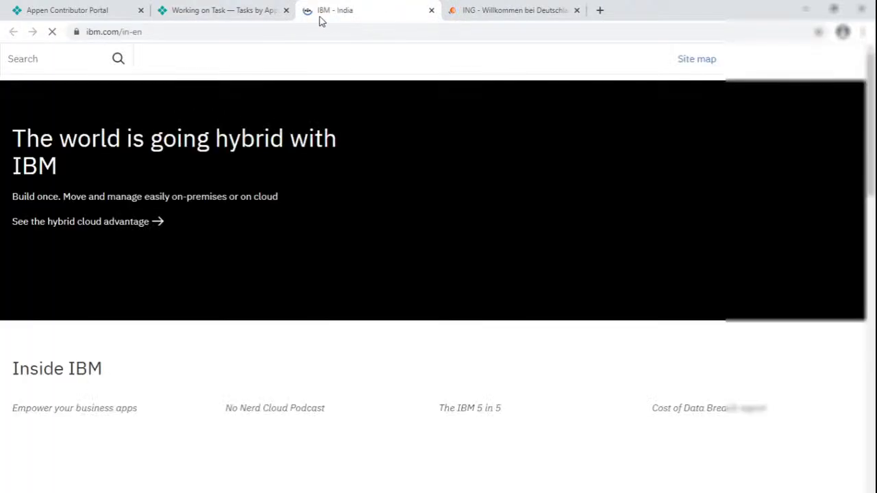
{"action": "left_click", "coordinate": [482, 13]}
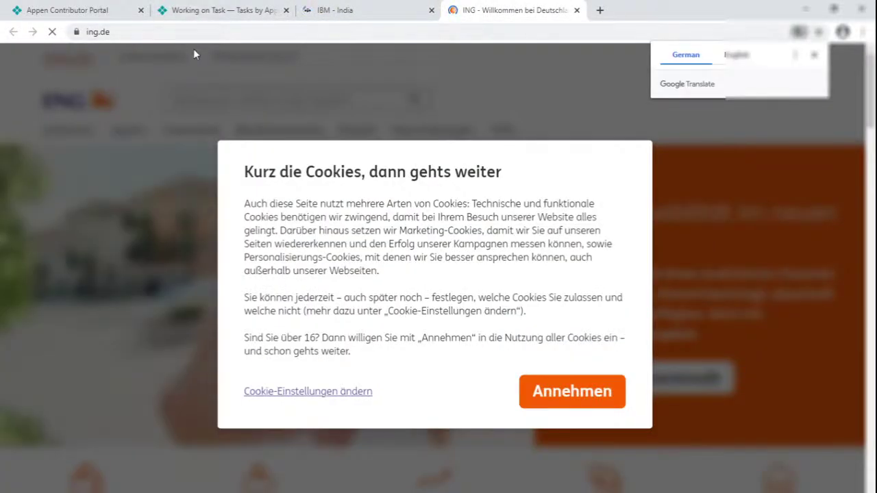
{"action": "left_click", "coordinate": [192, 14]}
{"action": "scroll", "coordinate": [303, 249], "scroll_direction": "down", "scroll_amount": 3}
{"action": "scroll", "coordinate": [172, 268], "scroll_direction": "up", "scroll_amount": 3}
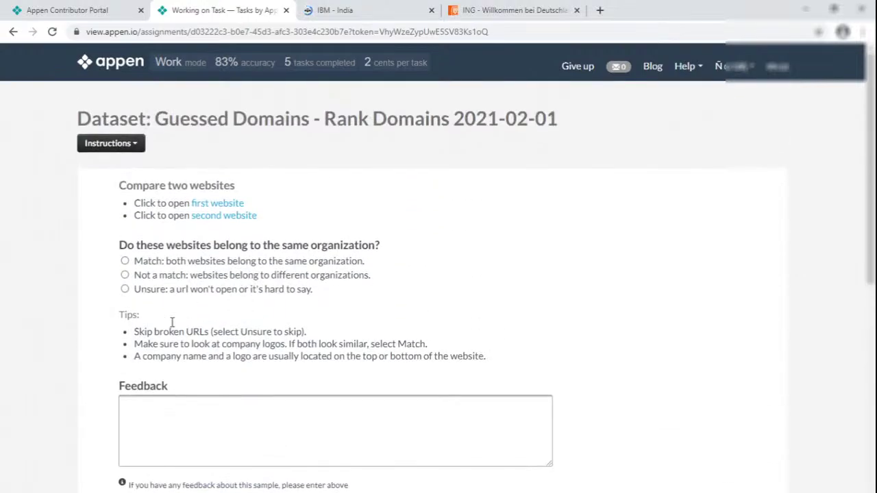
- Recheck the ing.de page, answer the first comparison "Not a match: websites belong to different organizations" and close both websites
{"action": "scroll", "coordinate": [427, 149], "scroll_direction": "down", "scroll_amount": 1}
{"action": "left_click", "coordinate": [465, 18]}
{"action": "scroll", "coordinate": [342, 293], "scroll_direction": "down", "scroll_amount": 5}
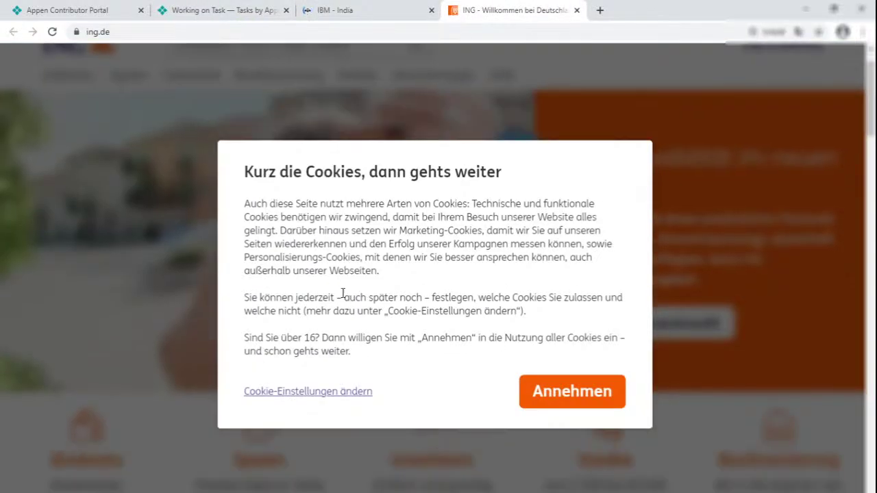
{"action": "scroll", "coordinate": [329, 418], "scroll_direction": "down", "scroll_amount": 10}
{"action": "scroll", "coordinate": [246, 398], "scroll_direction": "up", "scroll_amount": 5}
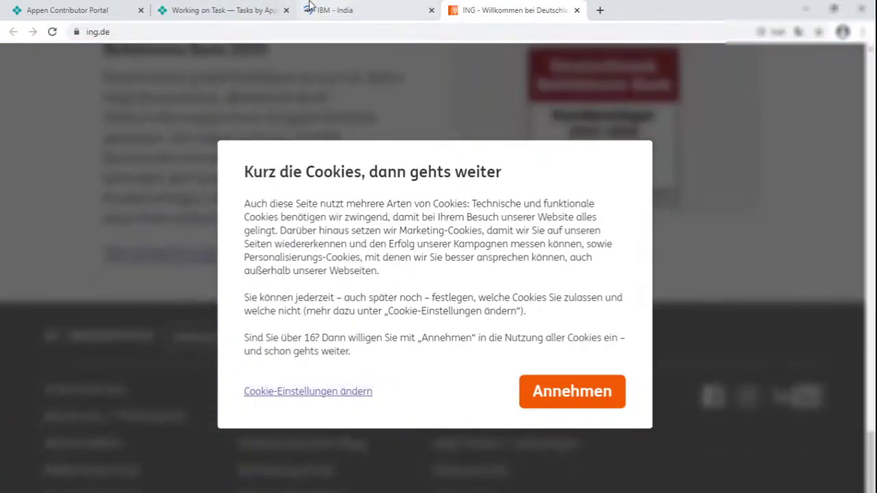
{"action": "left_click", "coordinate": [226, 10]}
{"action": "right_click", "coordinate": [236, 8]}
{"action": "left_click", "coordinate": [270, 168]}
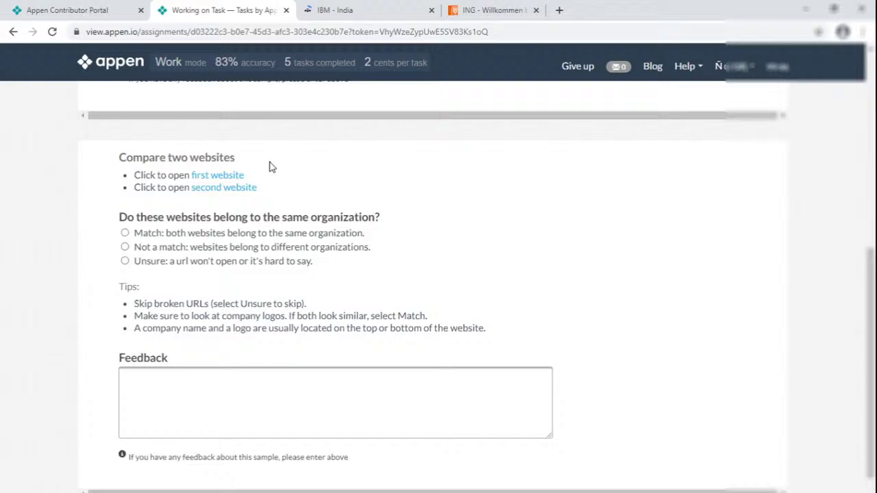
- Open both websites of the second comparison and compare the weather.go.kr and korea.kr pages
{"action": "left_click", "coordinate": [212, 175]}
{"action": "left_click", "coordinate": [236, 188]}
{"action": "left_click", "coordinate": [337, 10]}
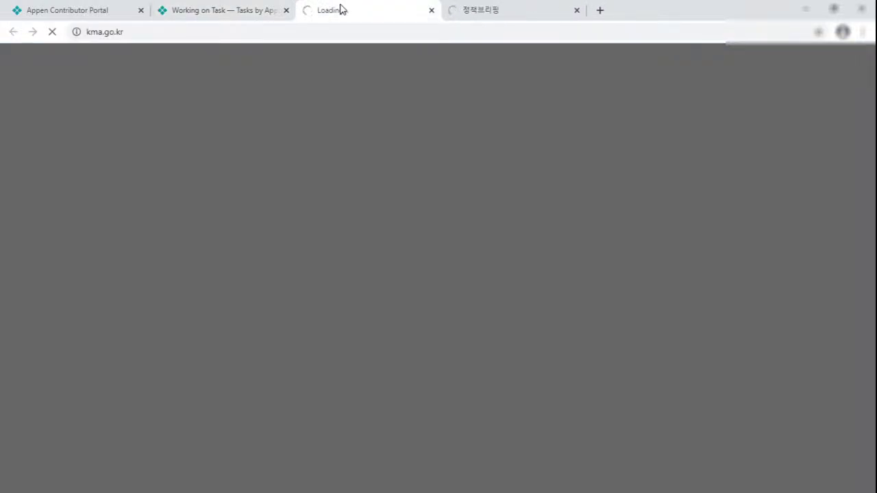
{"action": "left_click", "coordinate": [465, 11]}
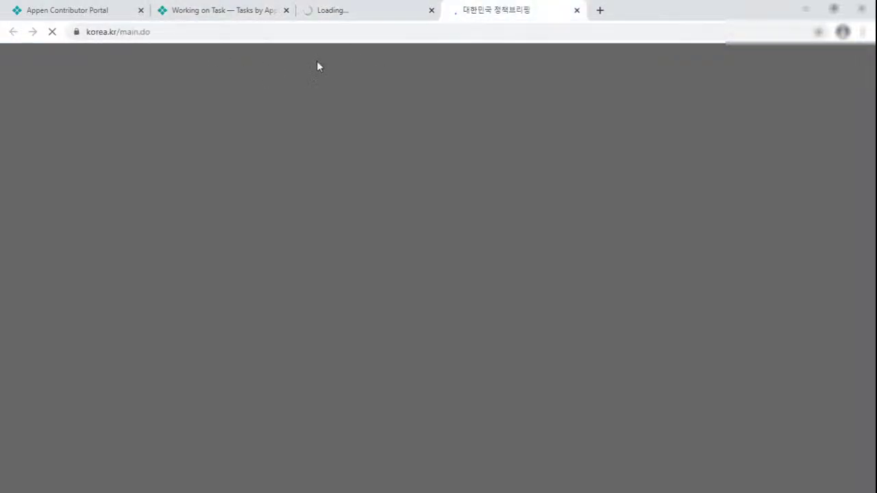
{"action": "left_click", "coordinate": [219, 11]}
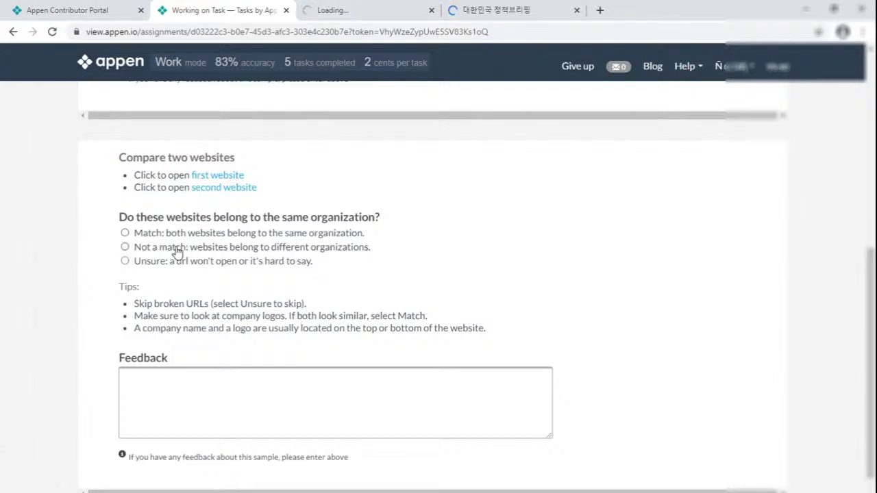
{"action": "left_click", "coordinate": [372, 12]}
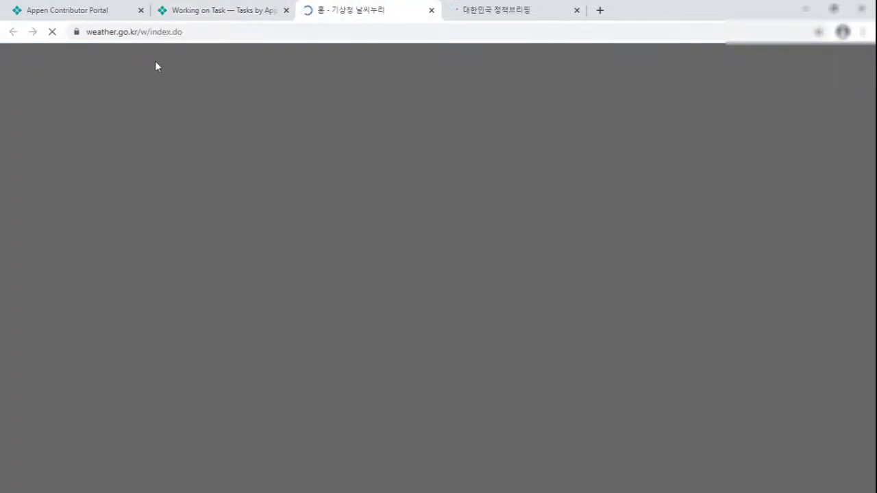
{"action": "left_click", "coordinate": [447, 14]}
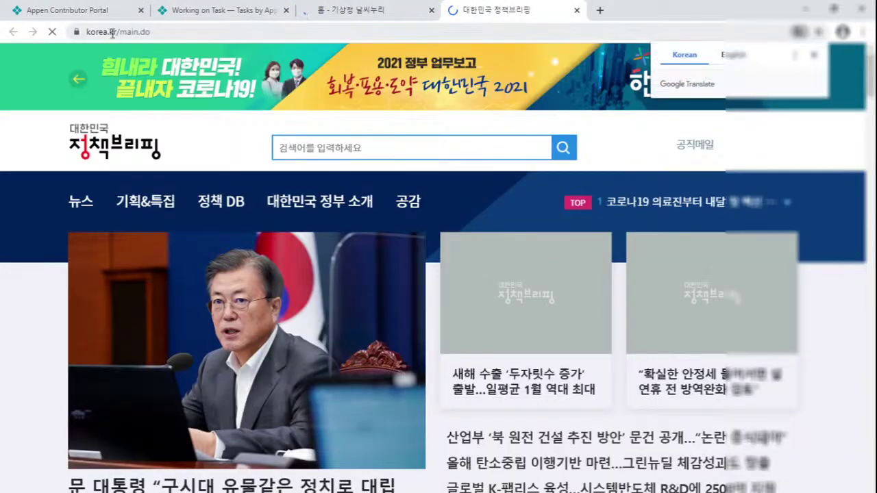
{"action": "left_click", "coordinate": [356, 10]}
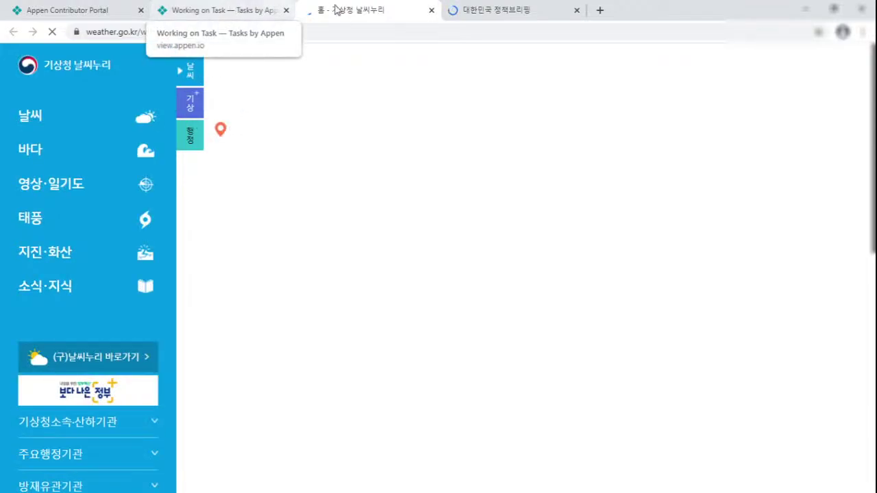
{"action": "key", "text": "ctrl+Tab"}
- Answer the second comparison "Not a match: websites belong to different organizations", recheck the weather.go.kr and korea.kr pages, and close both websites
{"action": "left_click", "coordinate": [187, 16]}
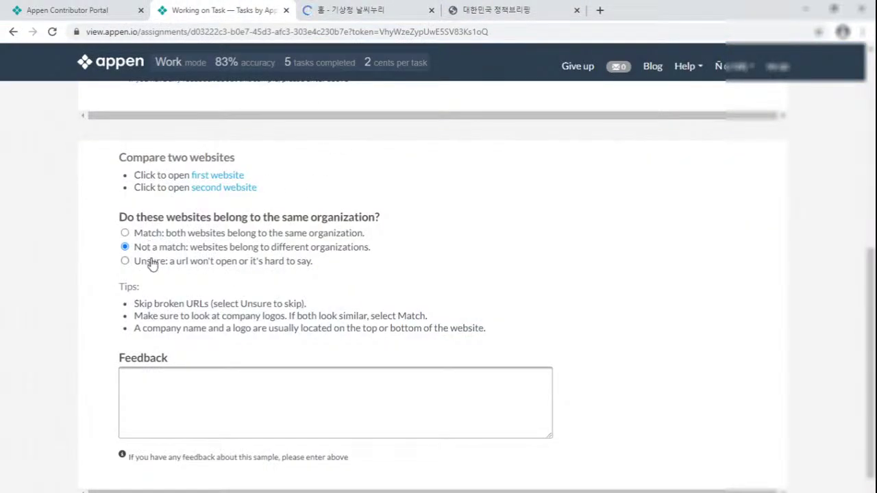
{"action": "scroll", "coordinate": [483, 90], "scroll_direction": "down", "scroll_amount": 1}
{"action": "left_click", "coordinate": [430, 13]}
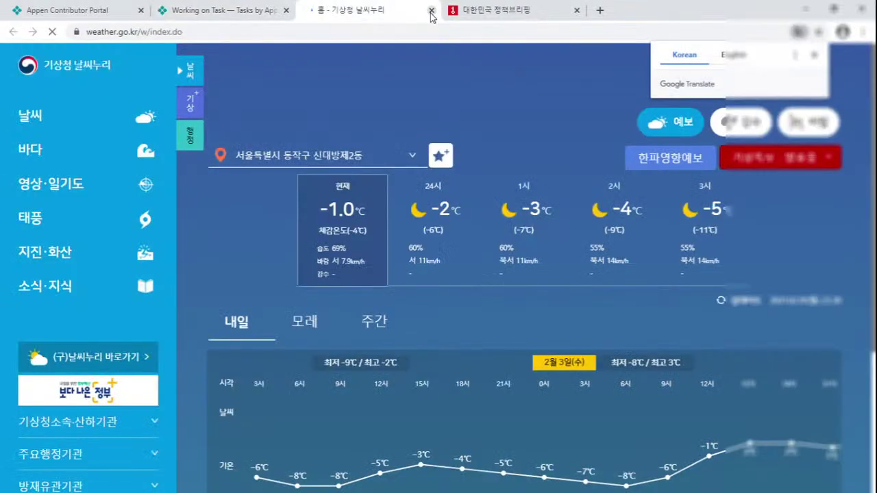
{"action": "key", "text": "ctrl+Tab"}
{"action": "left_click", "coordinate": [220, 10]}
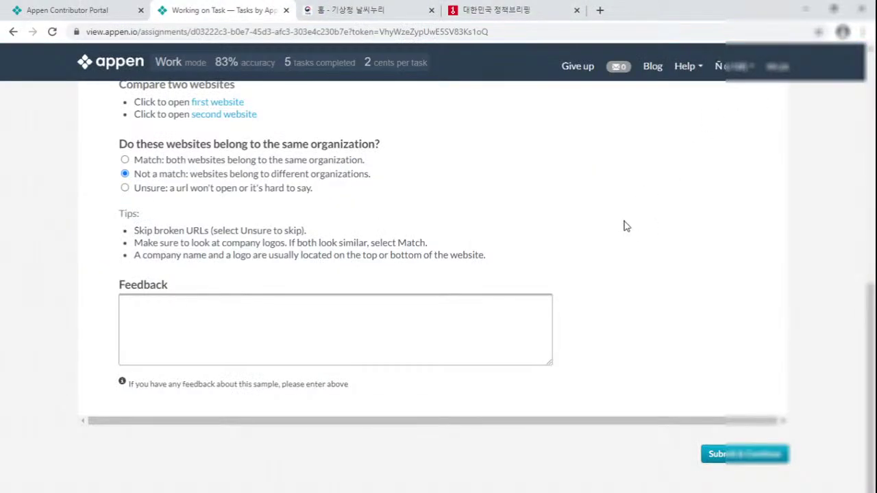
{"action": "left_click", "coordinate": [431, 11]}
{"action": "left_click", "coordinate": [431, 10]}
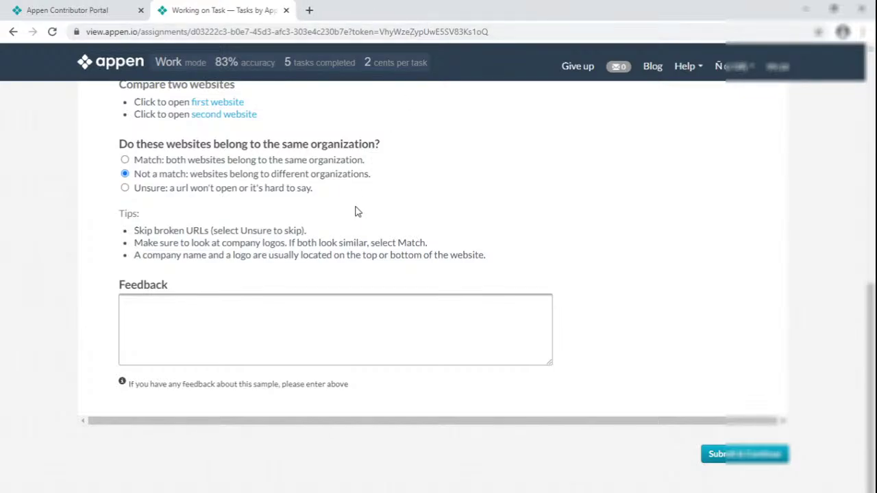
- Review the answers of both comparisons on the task page and submit it to continue
{"action": "scroll", "coordinate": [356, 211], "scroll_direction": "up", "scroll_amount": 2}
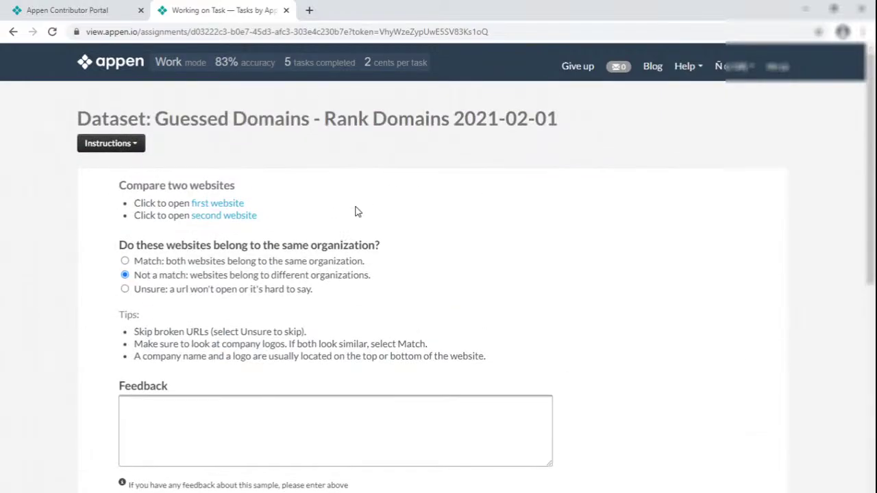
{"action": "scroll", "coordinate": [283, 171], "scroll_direction": "down", "scroll_amount": 6}
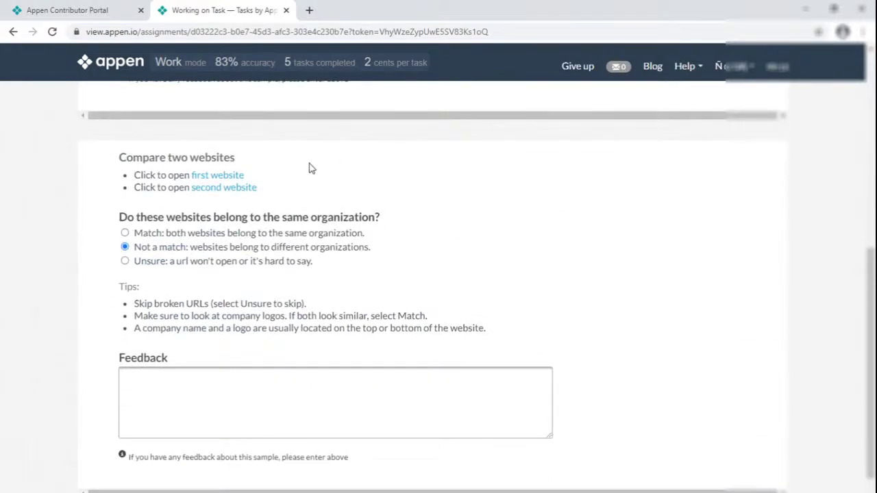
{"action": "left_click_drag", "start_coordinate": [281, 61], "coordinate": [293, 62]}
{"action": "left_click", "coordinate": [300, 64]}
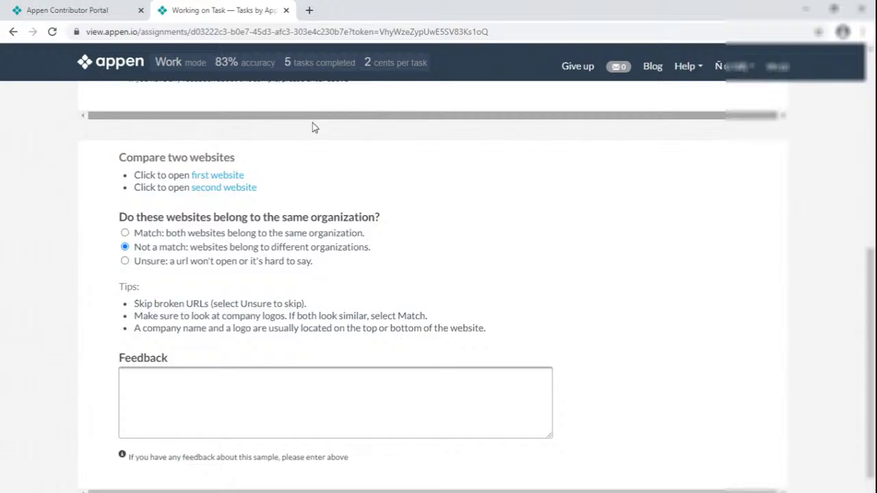
{"action": "scroll", "coordinate": [315, 134], "scroll_direction": "up", "scroll_amount": 3}
{"action": "scroll", "coordinate": [323, 141], "scroll_direction": "down", "scroll_amount": 4}
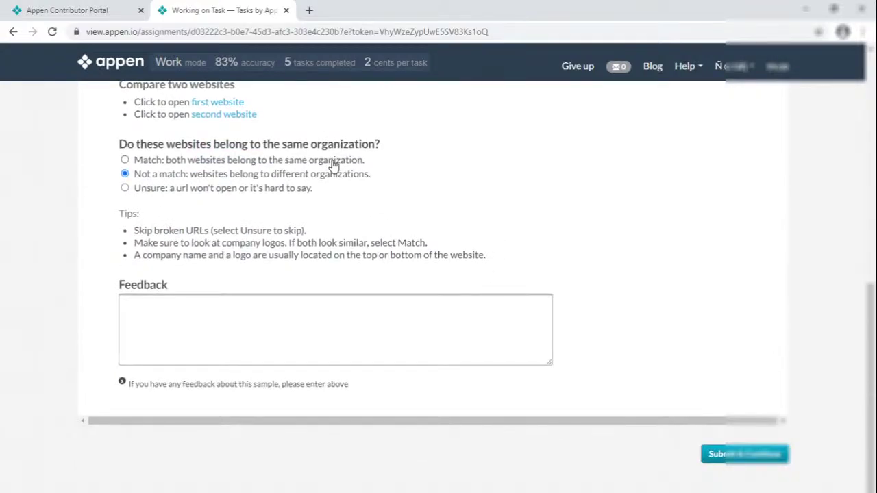
{"action": "scroll", "coordinate": [322, 165], "scroll_direction": "up", "scroll_amount": 3}
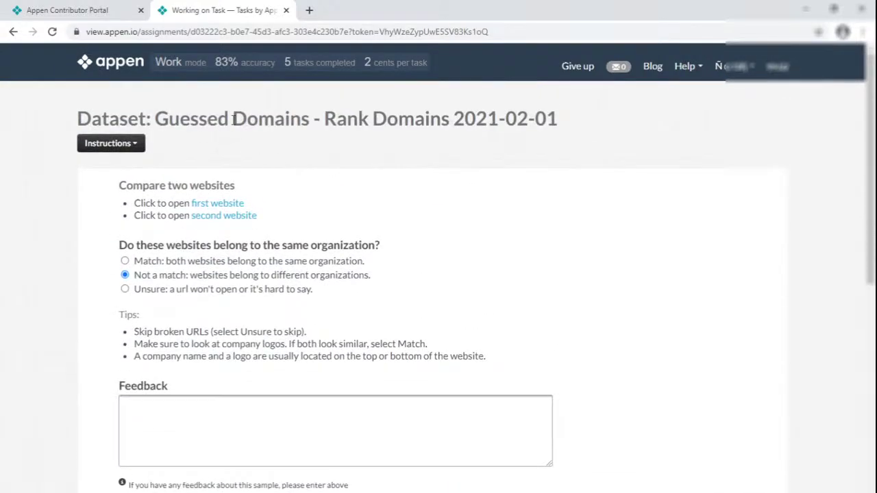
{"action": "double_click", "coordinate": [234, 119]}
{"action": "left_click", "coordinate": [279, 114]}
{"action": "scroll", "coordinate": [457, 230], "scroll_direction": "down", "scroll_amount": 2}
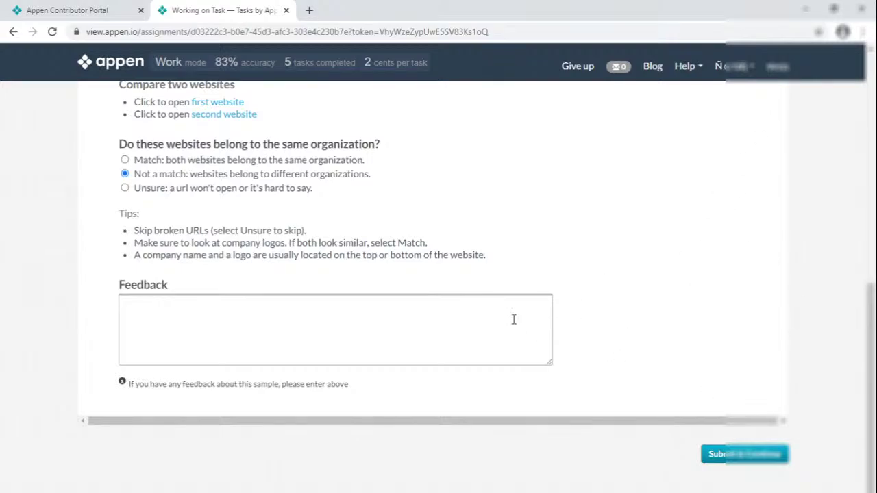
{"action": "left_click", "coordinate": [737, 454]}
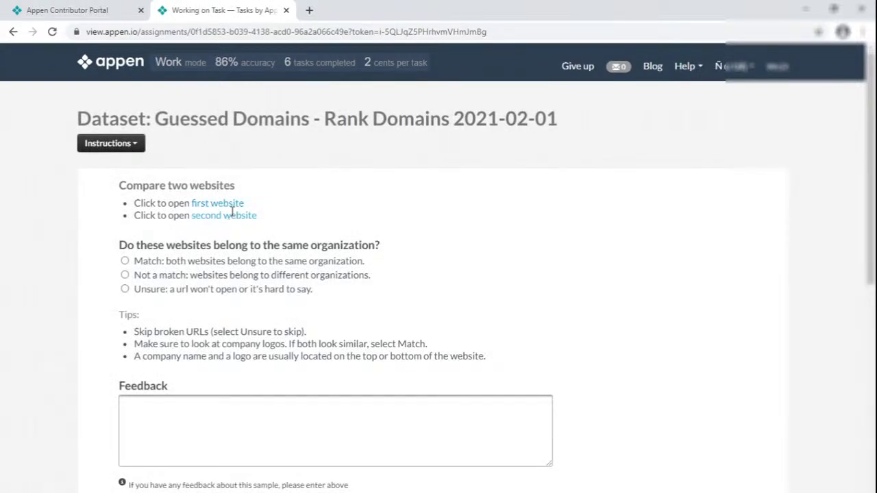
- Open and compare the first comparison's vietinbank.vn and vietbank.com.vn websites, and answer "Match: both websites belong to the same organization"
{"action": "middle_click", "coordinate": [233, 204]}
{"action": "middle_click", "coordinate": [240, 215]}
{"action": "left_click", "coordinate": [382, 8]}
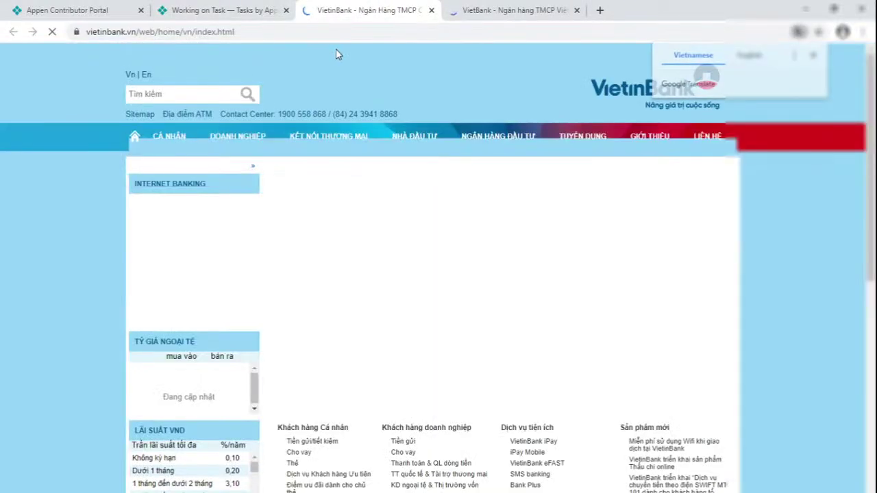
{"action": "left_click", "coordinate": [501, 10]}
{"action": "left_click", "coordinate": [386, 9]}
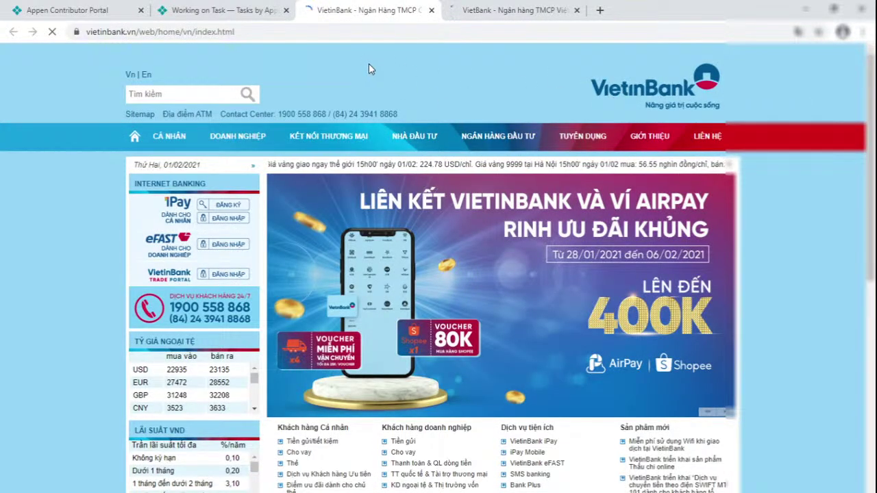
{"action": "left_click", "coordinate": [503, 7]}
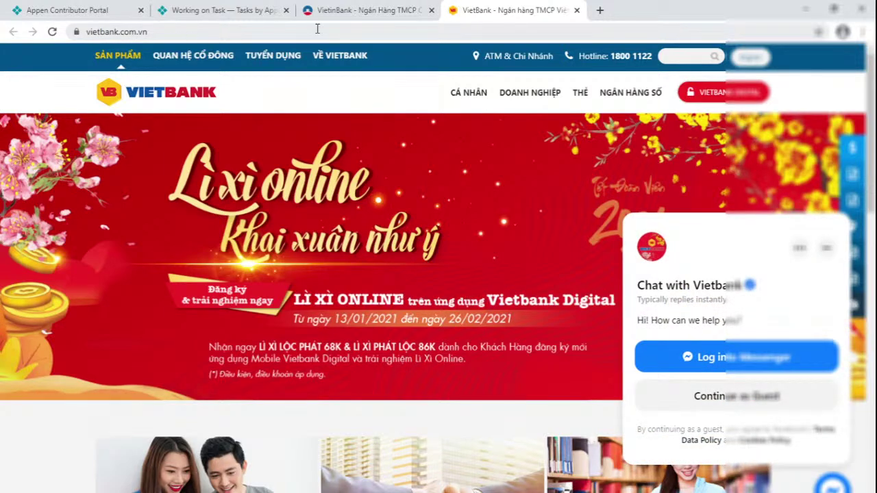
{"action": "left_click", "coordinate": [364, 6]}
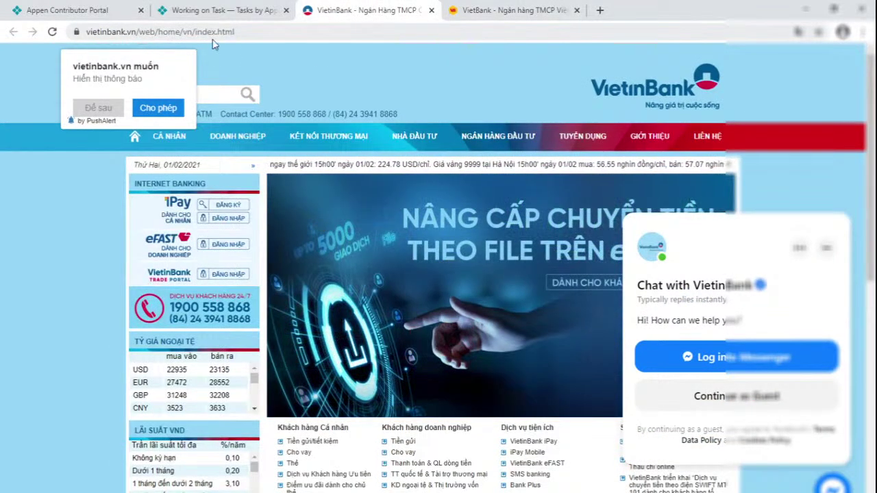
{"action": "left_click", "coordinate": [254, 13]}
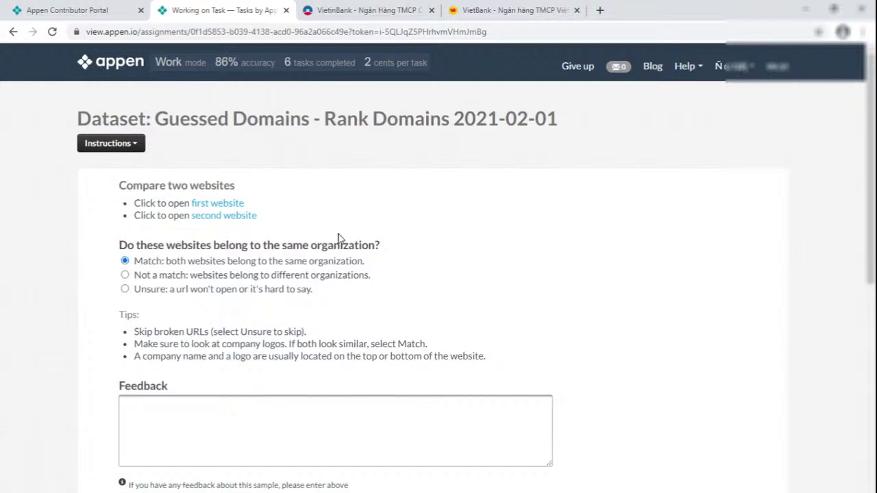
- Open and compare the second comparison's ifbsolutions.org and wsb-solutions.nl websites, and answer "Not a match: websites belong to different organizations"
{"action": "scroll", "coordinate": [338, 238], "scroll_direction": "down", "scroll_amount": 6}
{"action": "left_click", "coordinate": [231, 175]}
{"action": "left_click", "coordinate": [235, 189]}
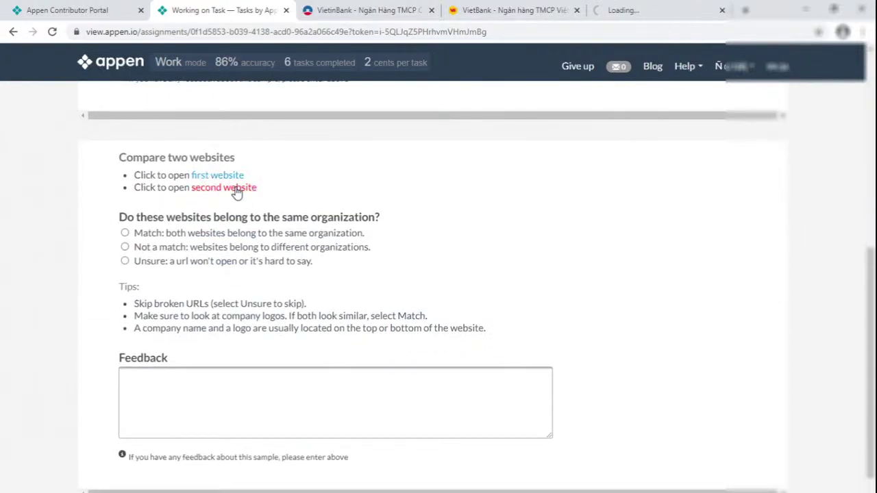
{"action": "left_click", "coordinate": [528, 13]}
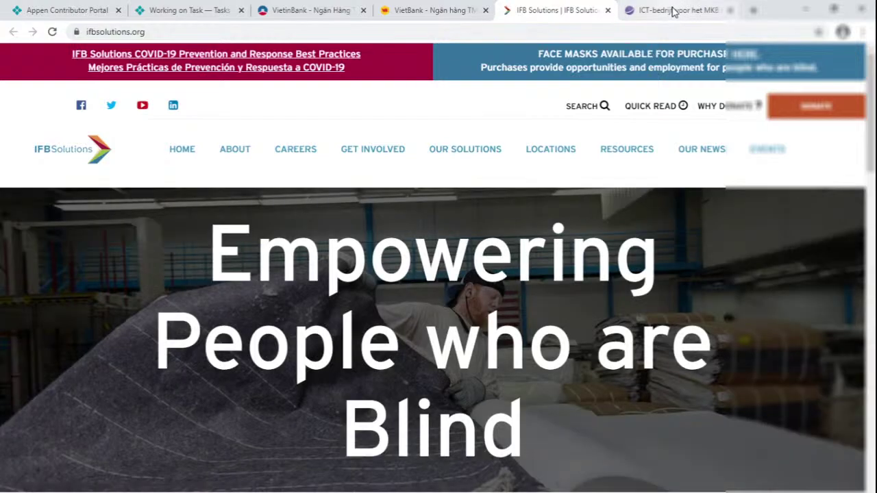
{"action": "left_click", "coordinate": [674, 12]}
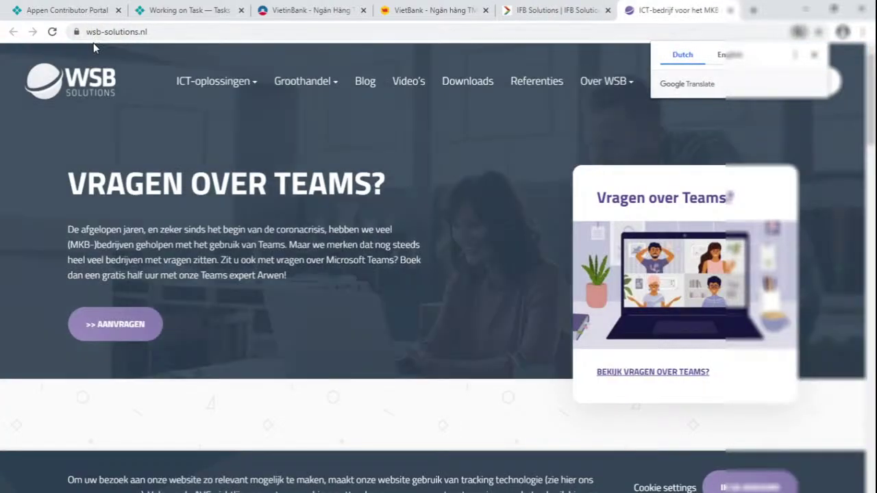
{"action": "scroll", "coordinate": [208, 151], "scroll_direction": "down", "scroll_amount": 20}
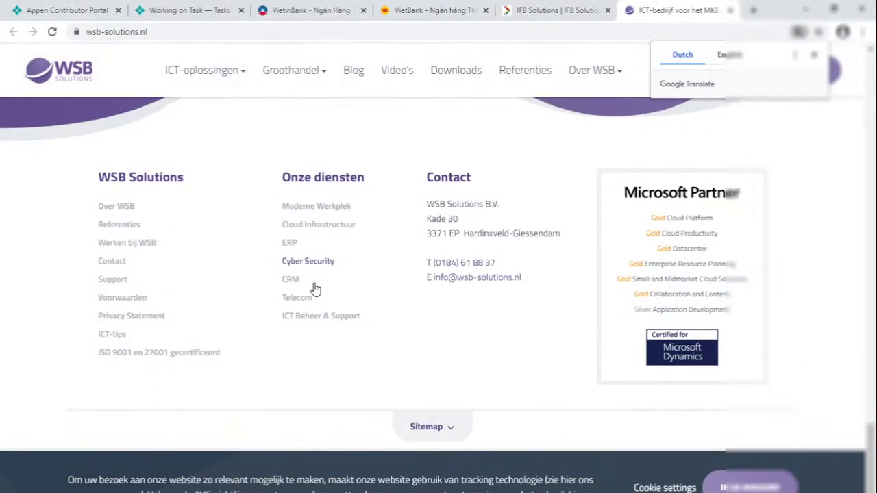
{"action": "scroll", "coordinate": [315, 289], "scroll_direction": "up", "scroll_amount": 10}
{"action": "left_click", "coordinate": [181, 10]}
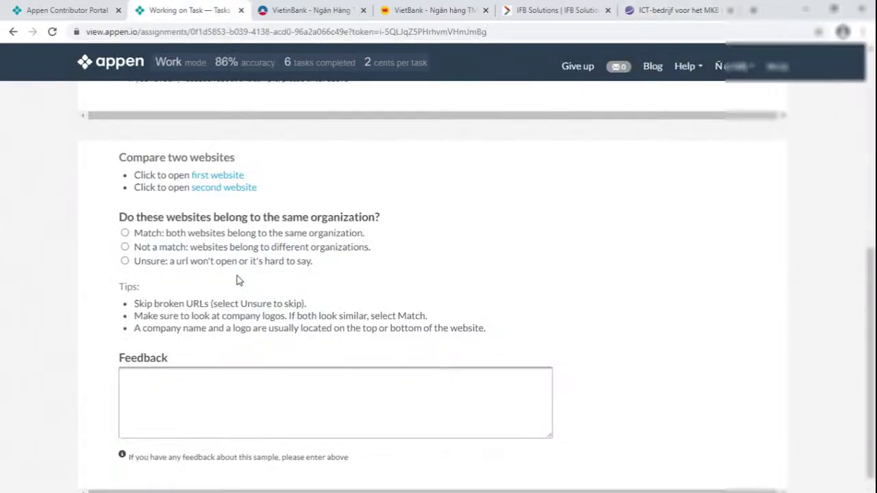
{"action": "left_click", "coordinate": [183, 248]}
- Close all the opened comparison websites and submit the task page to continue
{"action": "scroll", "coordinate": [417, 287], "scroll_direction": "down", "scroll_amount": 1}
{"action": "scroll", "coordinate": [416, 286], "scroll_direction": "down", "scroll_amount": 1}
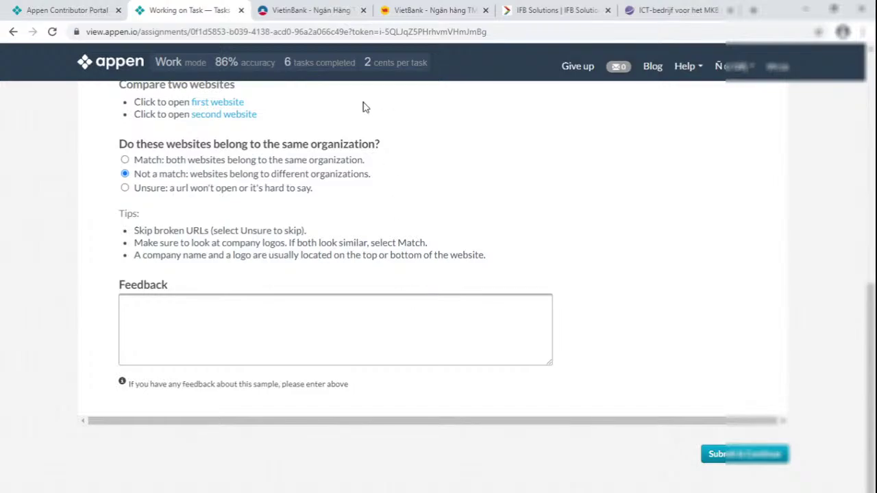
{"action": "right_click", "coordinate": [193, 5]}
{"action": "left_click", "coordinate": [226, 160]}
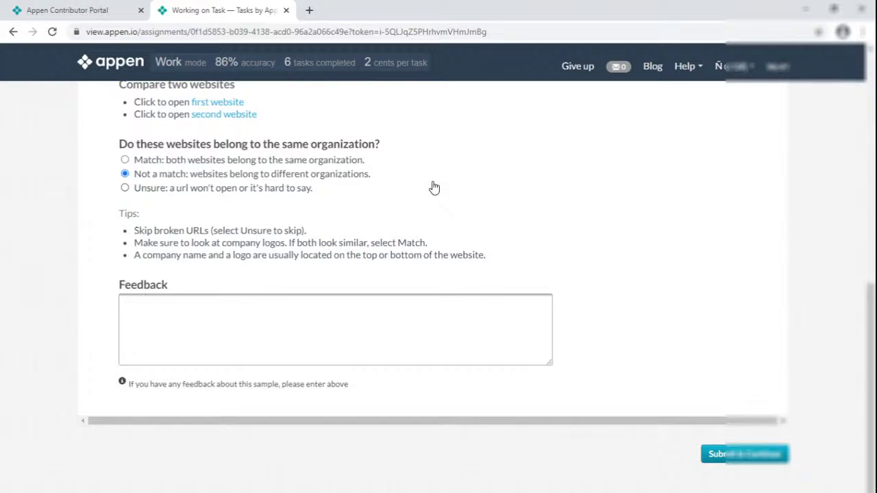
{"action": "left_click", "coordinate": [754, 454]}
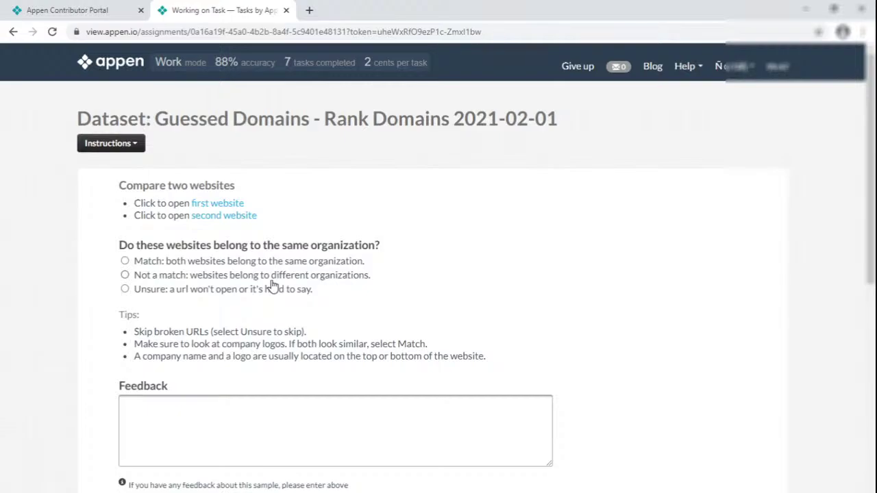
- Open both websites of the first comparison and examine the ocgov.net and co.brown.wi.us pages
{"action": "left_click", "coordinate": [246, 216]}
{"action": "left_click", "coordinate": [376, 9]}
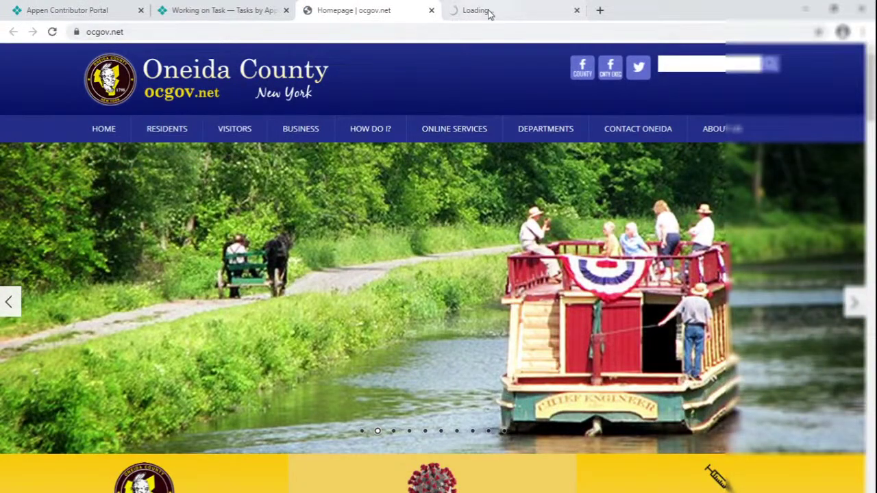
{"action": "left_click", "coordinate": [489, 13]}
{"action": "left_click", "coordinate": [380, 9]}
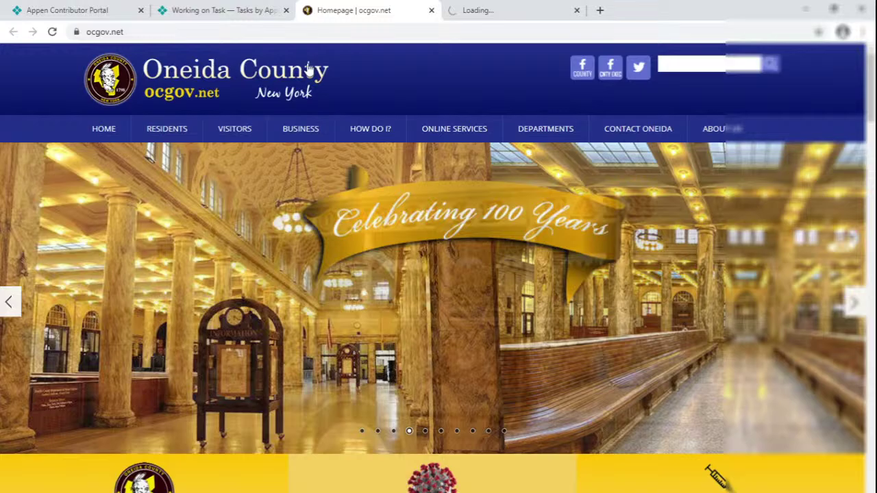
{"action": "left_click", "coordinate": [500, 9]}
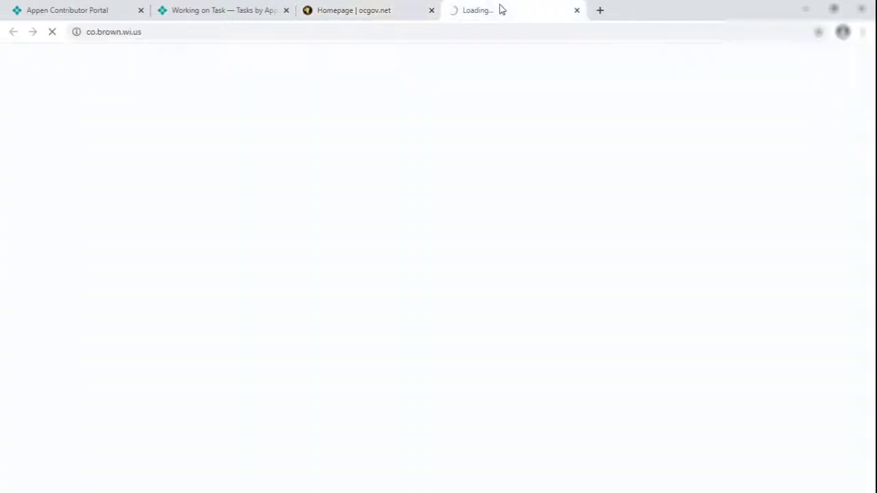
{"action": "left_click", "coordinate": [324, 15]}
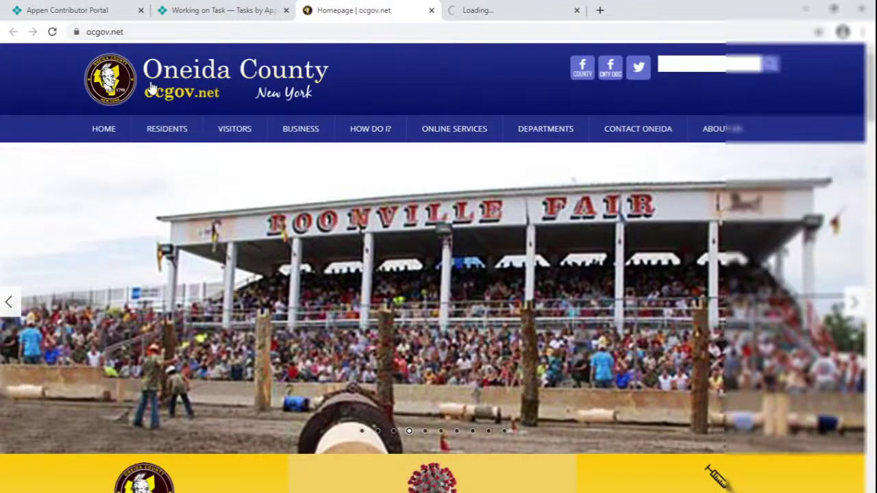
{"action": "scroll", "coordinate": [275, 171], "scroll_direction": "down", "scroll_amount": 15}
{"action": "scroll", "coordinate": [314, 248], "scroll_direction": "down", "scroll_amount": 15}
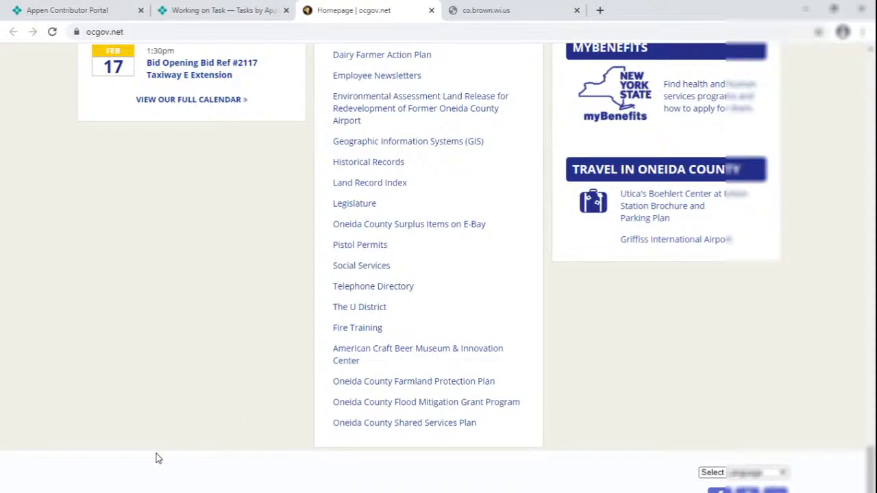
{"action": "scroll", "coordinate": [317, 277], "scroll_direction": "up", "scroll_amount": 5}
{"action": "left_click", "coordinate": [483, 10]}
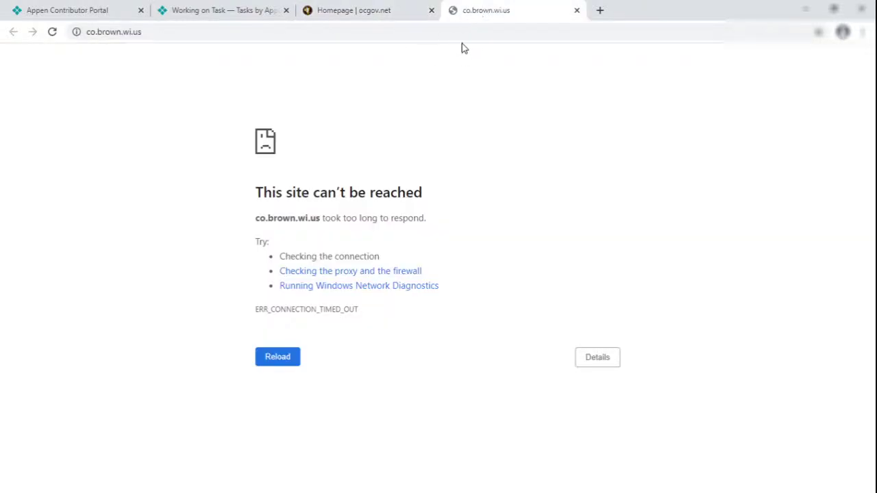
- Answer the first comparison "Unsure: a url won't open or it's hard to say" and close both of its websites
{"action": "left_click", "coordinate": [226, 9]}
{"action": "left_click", "coordinate": [179, 293]}
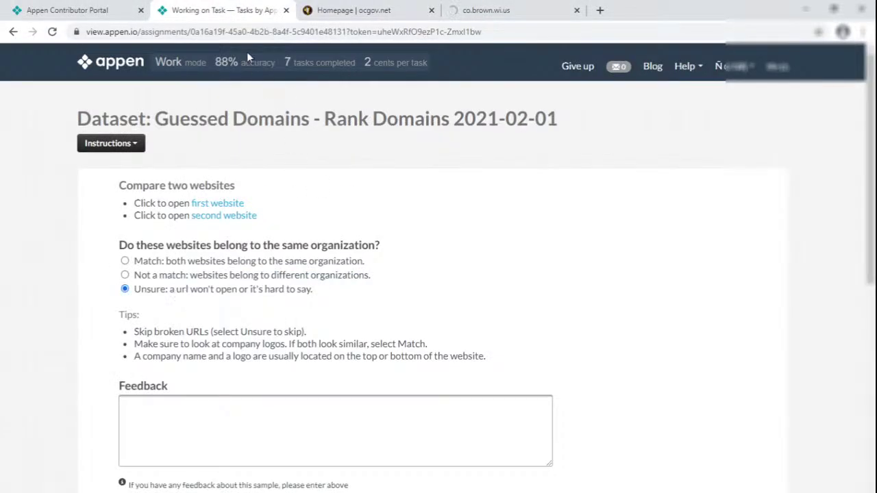
{"action": "right_click", "coordinate": [240, 10]}
{"action": "left_click", "coordinate": [286, 190]}
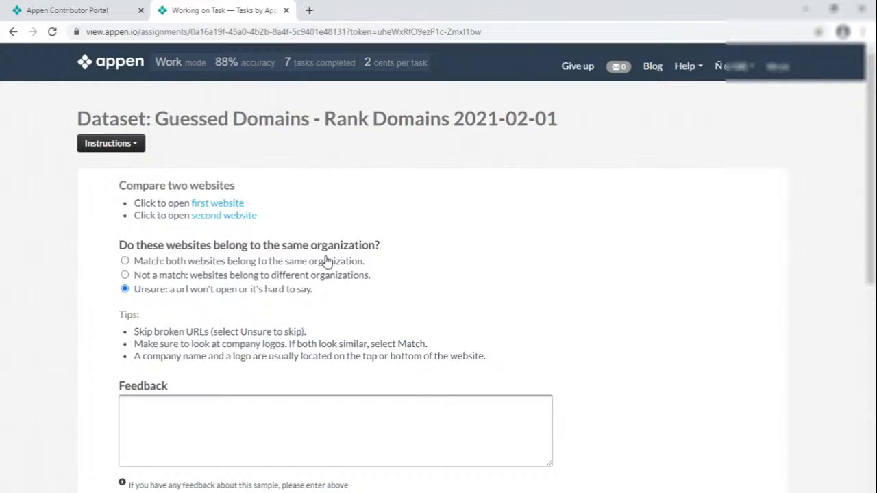
- Open the second comparison's websites, check cadencesg.net, and answer "Unsure: a url won't open or it's hard to say"
{"action": "scroll", "coordinate": [325, 259], "scroll_direction": "down", "scroll_amount": 6}
{"action": "left_click", "coordinate": [221, 177], "text": "ctrl"}
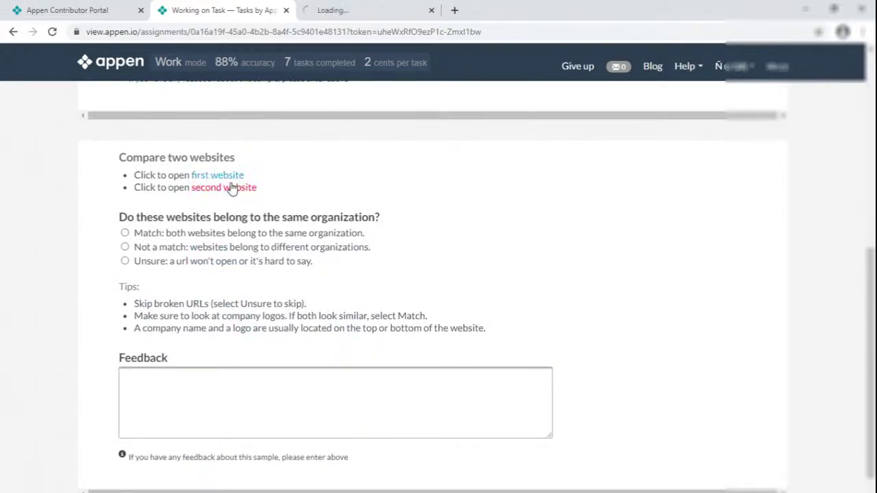
{"action": "left_click", "coordinate": [243, 187], "text": "ctrl"}
{"action": "key", "text": "ctrl+Tab"}
{"action": "left_click", "coordinate": [463, 18]}
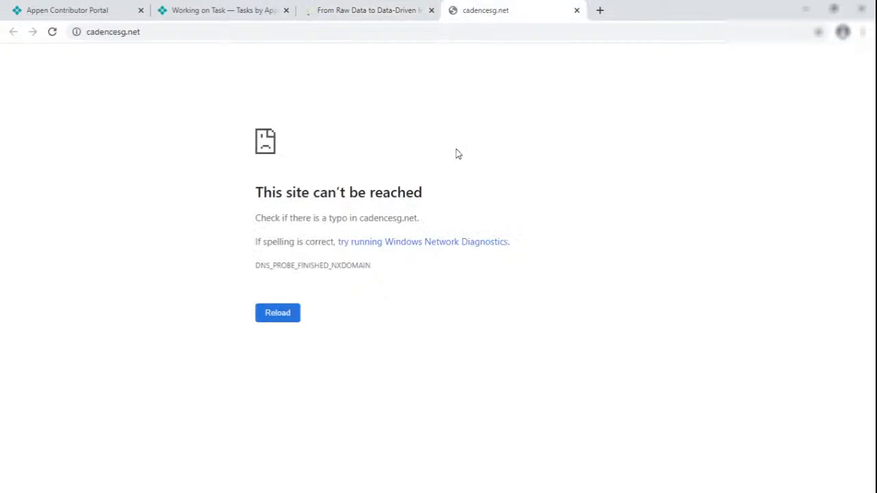
{"action": "left_click", "coordinate": [254, 11]}
{"action": "left_click", "coordinate": [165, 267]}
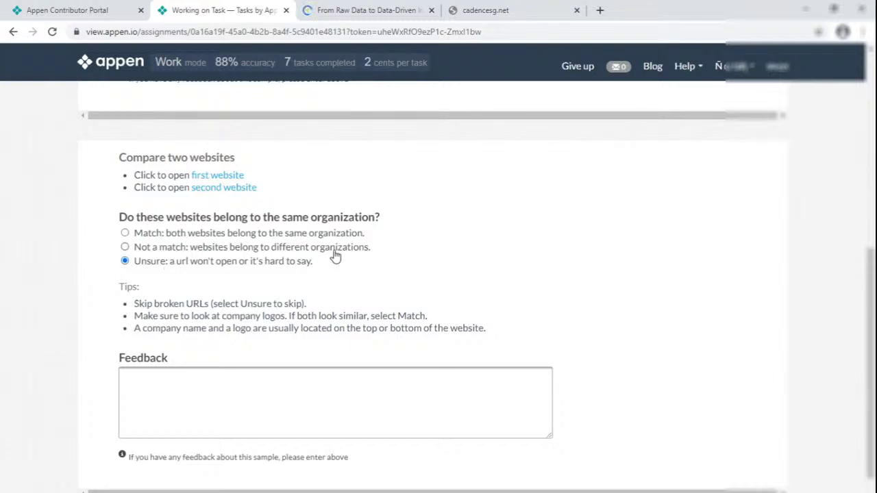
- Submit the task page to continue and close both websites of the second comparison
{"action": "scroll", "coordinate": [336, 254], "scroll_direction": "down", "scroll_amount": 1}
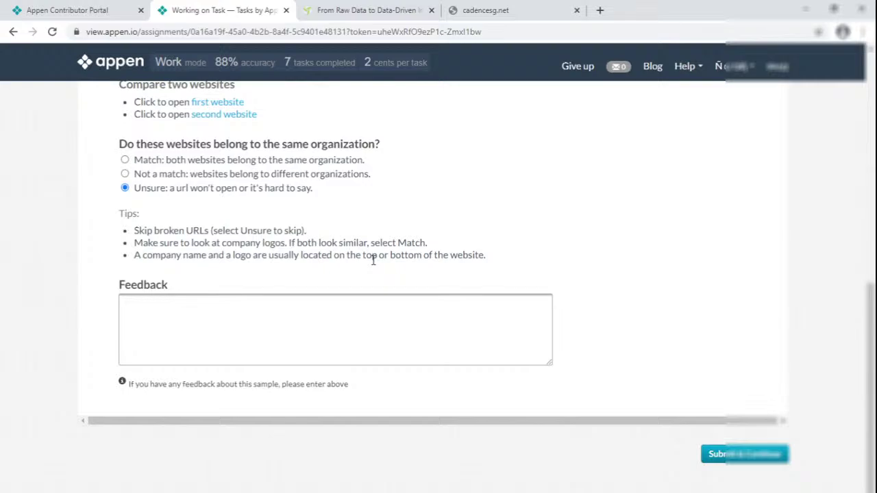
{"action": "left_click", "coordinate": [754, 457]}
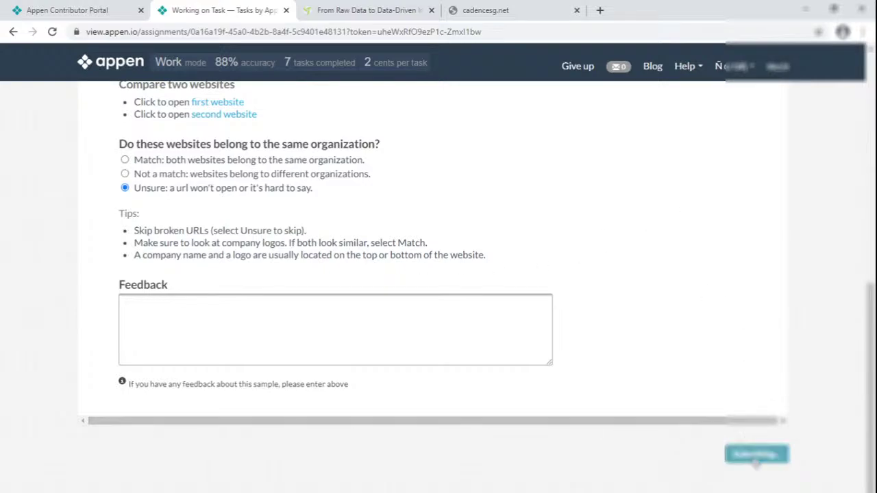
{"action": "right_click", "coordinate": [233, 10]}
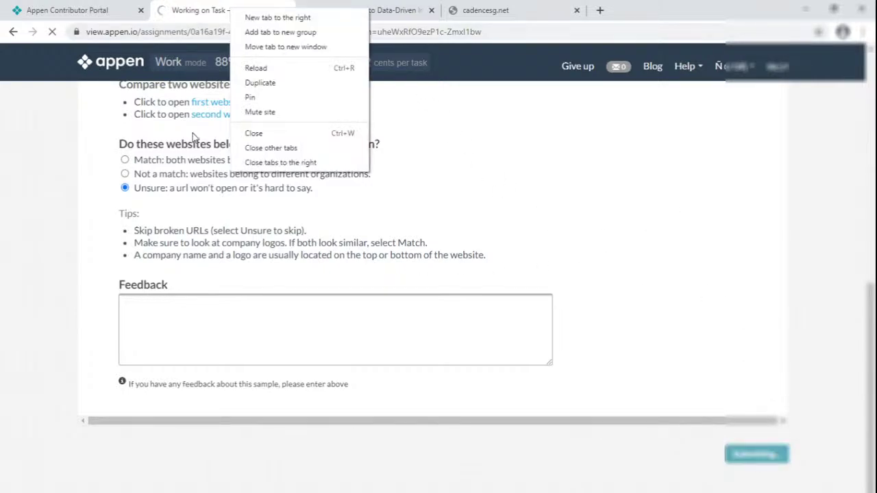
{"action": "left_click", "coordinate": [274, 162]}
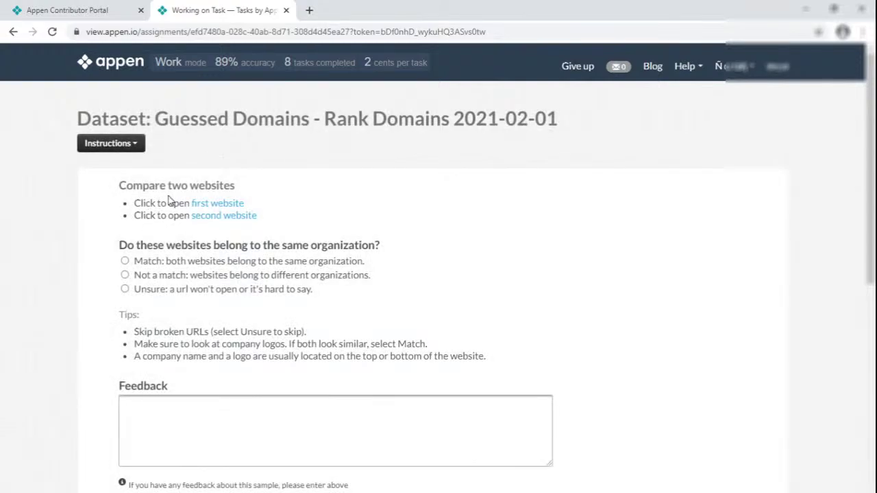
- Open both websites of the first comparison and compare the thefirst.com and elmerbank.com home pages and logos
{"action": "left_click", "coordinate": [219, 203]}
{"action": "left_click", "coordinate": [235, 217]}
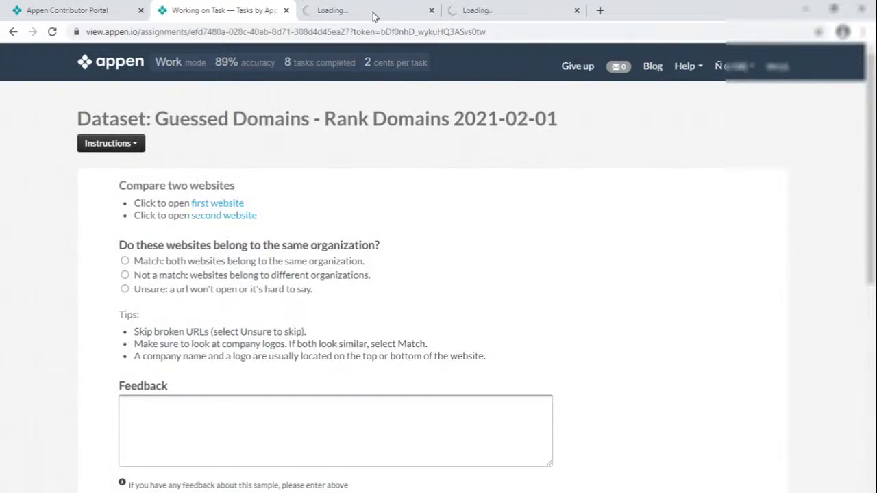
{"action": "left_click", "coordinate": [372, 12]}
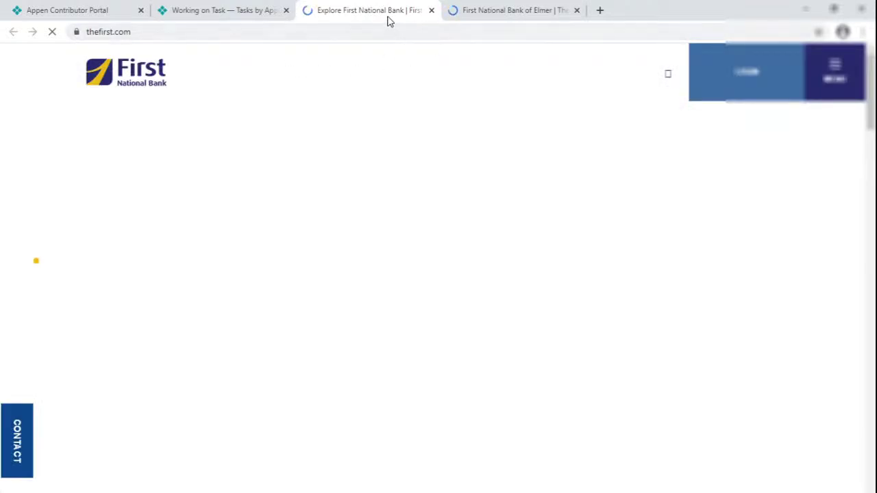
{"action": "left_click", "coordinate": [519, 11]}
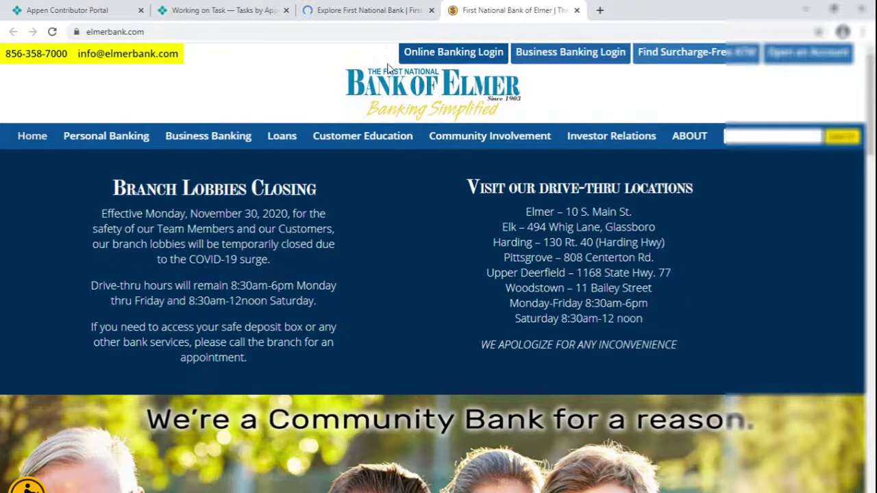
{"action": "left_click", "coordinate": [366, 9]}
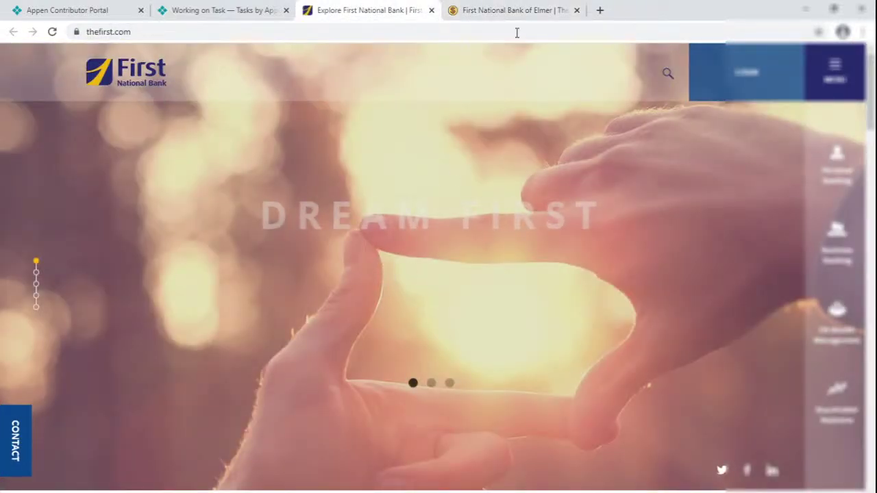
{"action": "left_click", "coordinate": [517, 10]}
- Compare the footer details of elmerbank.com and thefirst.com, and answer the first comparison "Not a match: websites belong to different organizations"
{"action": "scroll", "coordinate": [383, 274], "scroll_direction": "down", "scroll_amount": 10}
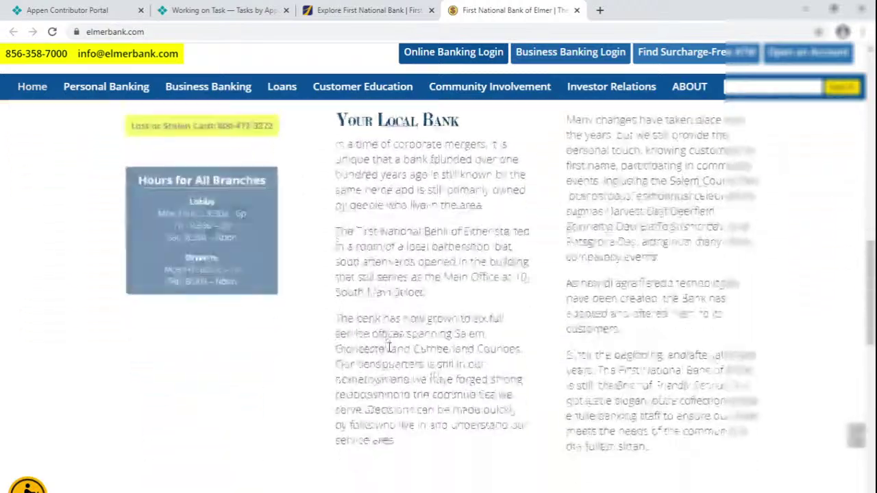
{"action": "scroll", "coordinate": [387, 349], "scroll_direction": "down", "scroll_amount": 10}
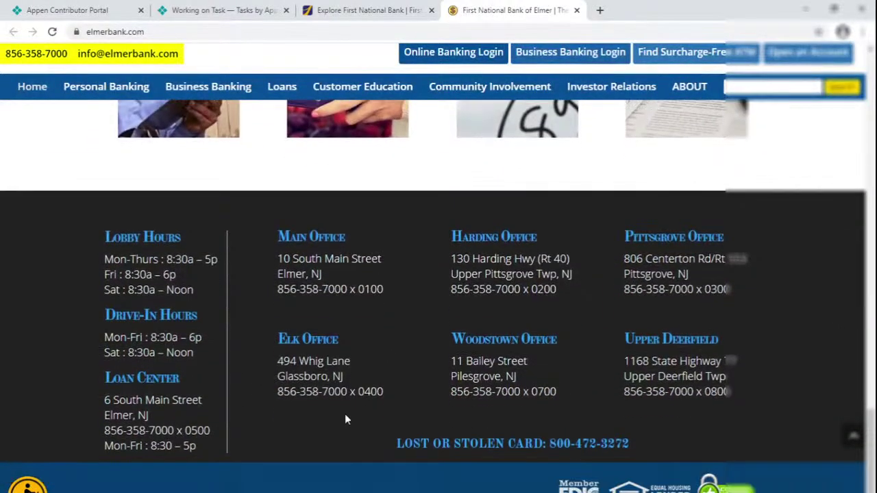
{"action": "left_click", "coordinate": [319, 14]}
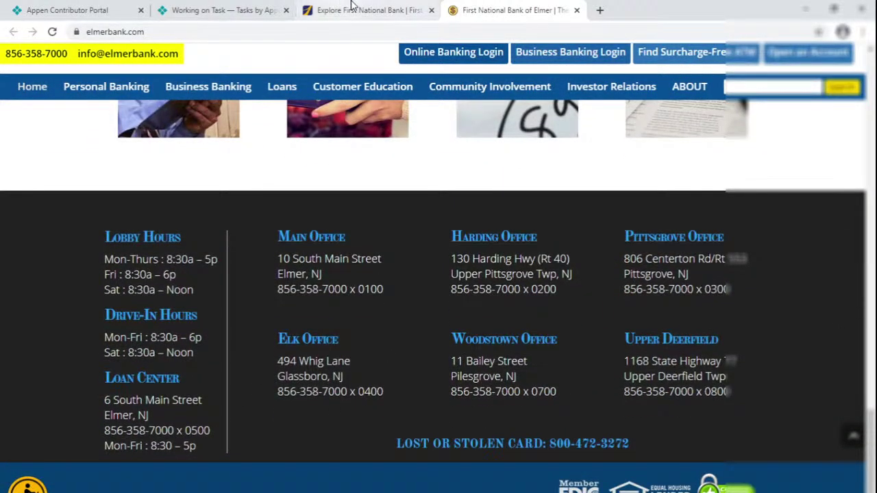
{"action": "scroll", "coordinate": [372, 352], "scroll_direction": "down", "scroll_amount": 5}
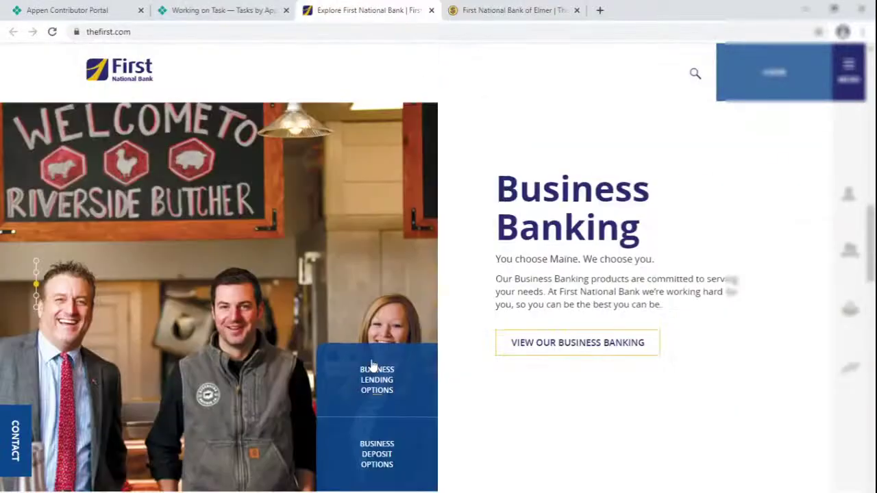
{"action": "scroll", "coordinate": [228, 460], "scroll_direction": "down", "scroll_amount": 10}
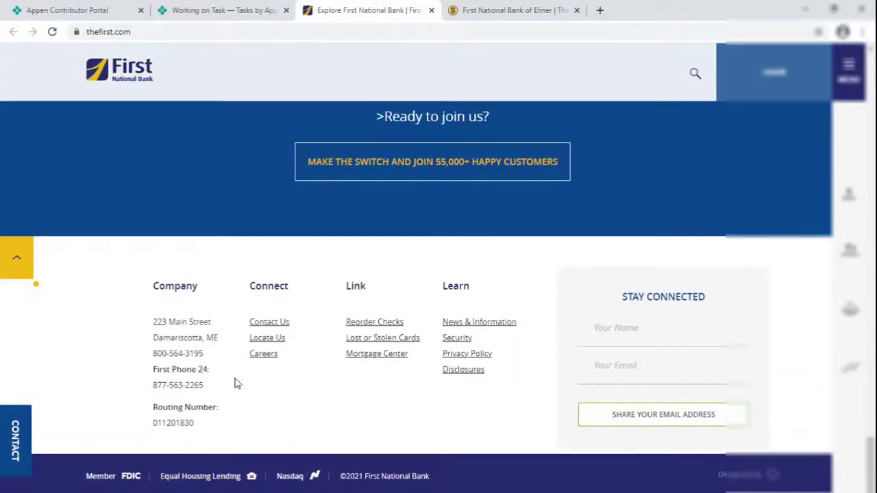
{"action": "left_click", "coordinate": [214, 10]}
{"action": "left_click", "coordinate": [165, 276]}
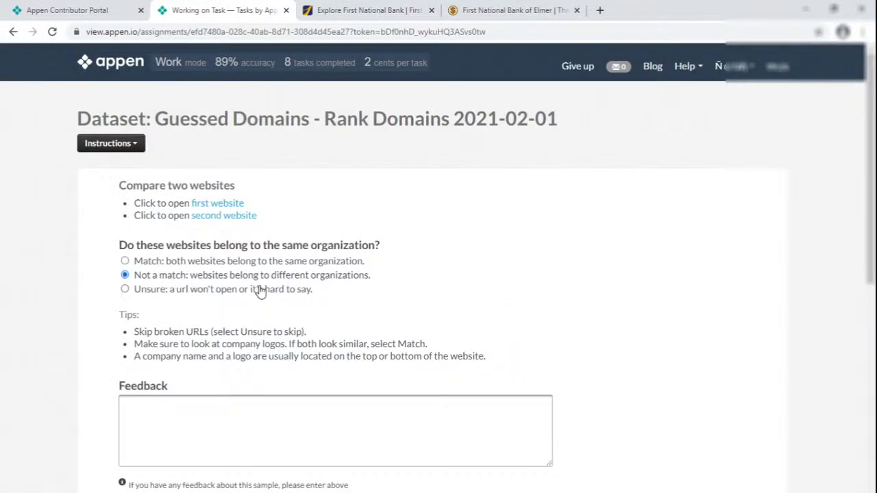
- Open both websites of the second comparison and close the two bank websites from the first comparison
{"action": "scroll", "coordinate": [287, 291], "scroll_direction": "down", "scroll_amount": 3}
{"action": "scroll", "coordinate": [274, 226], "scroll_direction": "down", "scroll_amount": 3}
{"action": "left_click", "coordinate": [219, 102]}
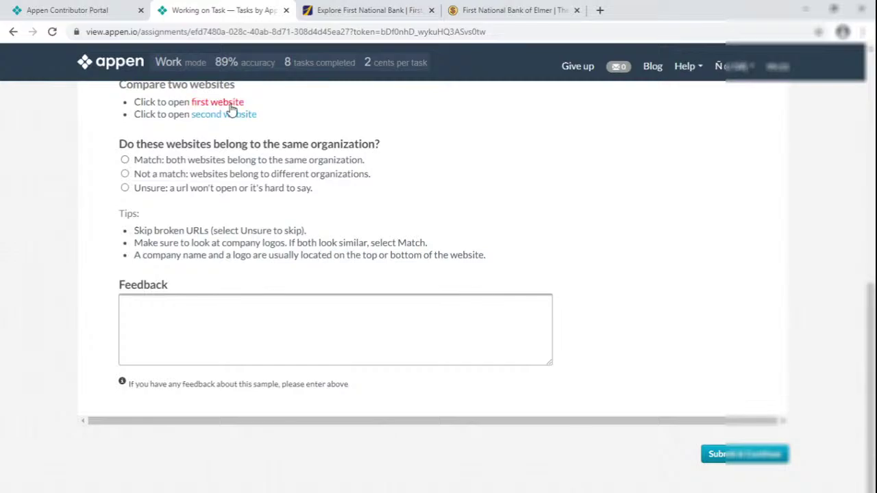
{"action": "left_click", "coordinate": [225, 114]}
{"action": "left_click", "coordinate": [363, 9]}
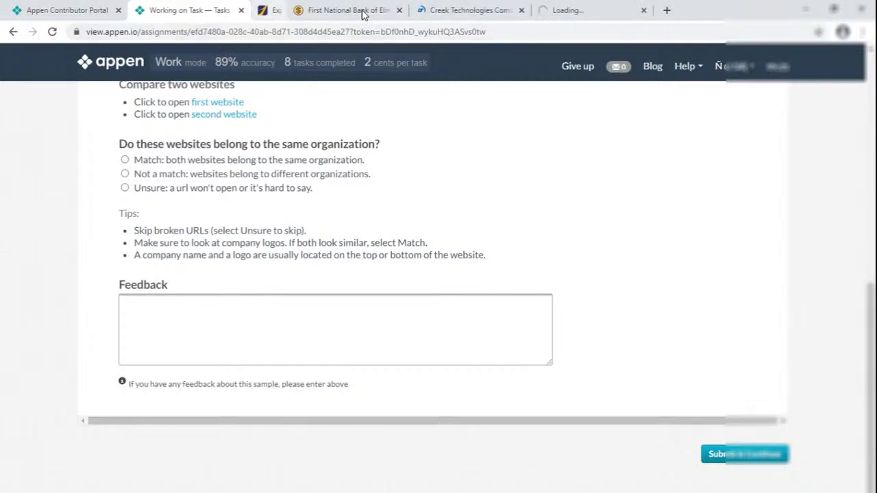
{"action": "left_click", "coordinate": [363, 10]}
- Check creek-technologies.com against nps.edu and answer the second comparison "Not a match: websites belong to different organizations"
{"action": "left_click", "coordinate": [333, 10]}
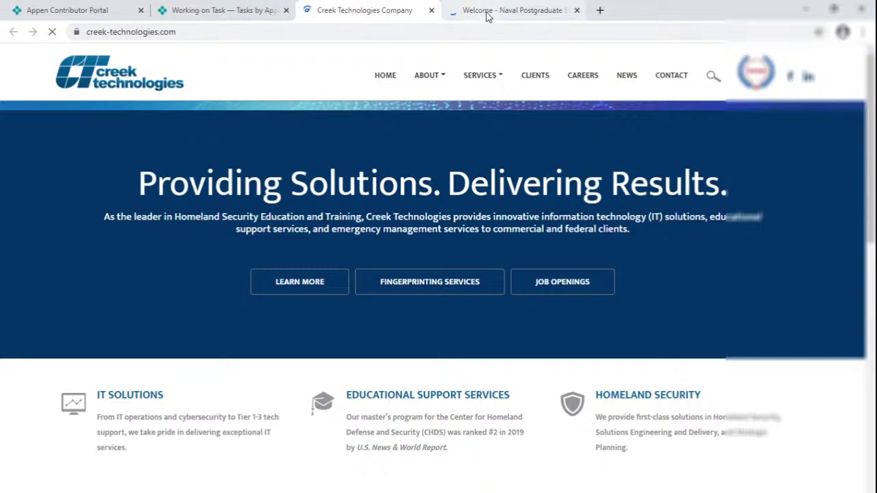
{"action": "left_click", "coordinate": [542, 11]}
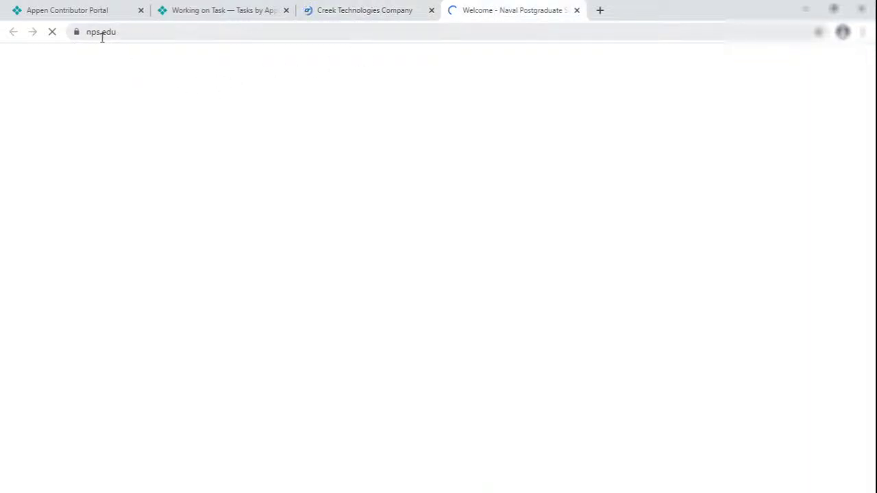
{"action": "left_click", "coordinate": [212, 11]}
{"action": "left_click", "coordinate": [154, 176]}
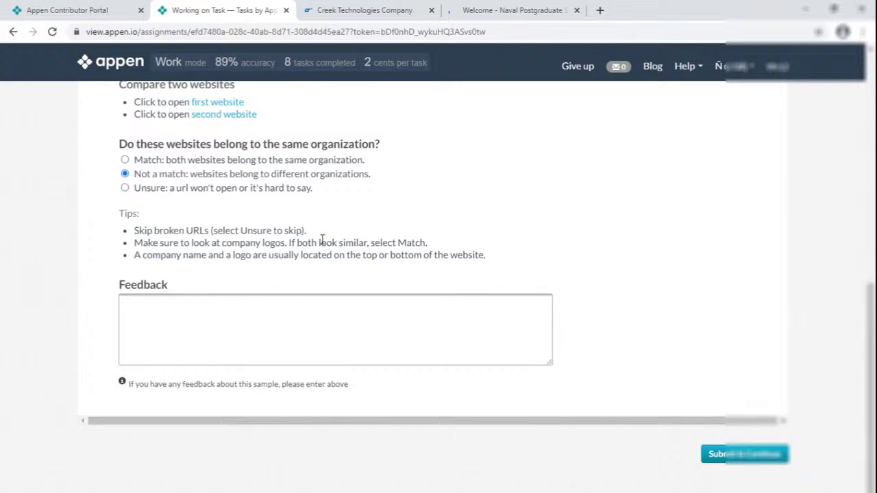
- Close the second comparison's websites and submit the task page to continue
{"action": "right_click", "coordinate": [241, 10]}
{"action": "left_click", "coordinate": [277, 156]}
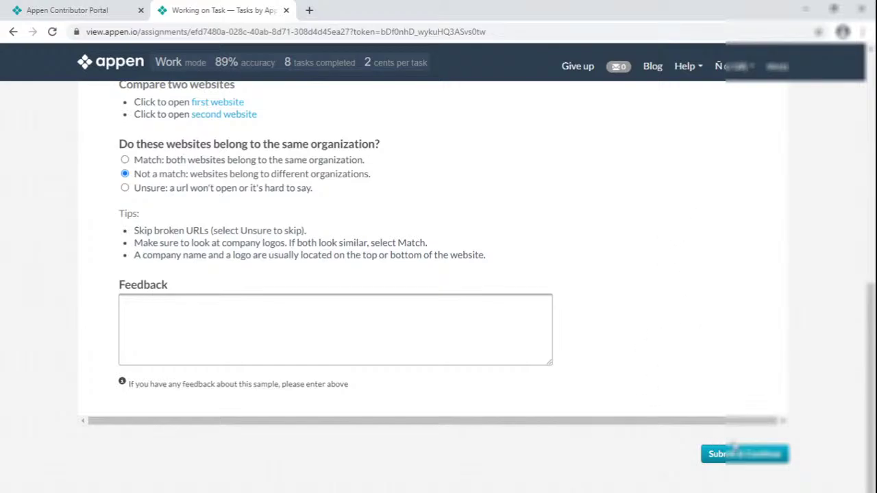
{"action": "left_click", "coordinate": [744, 457]}
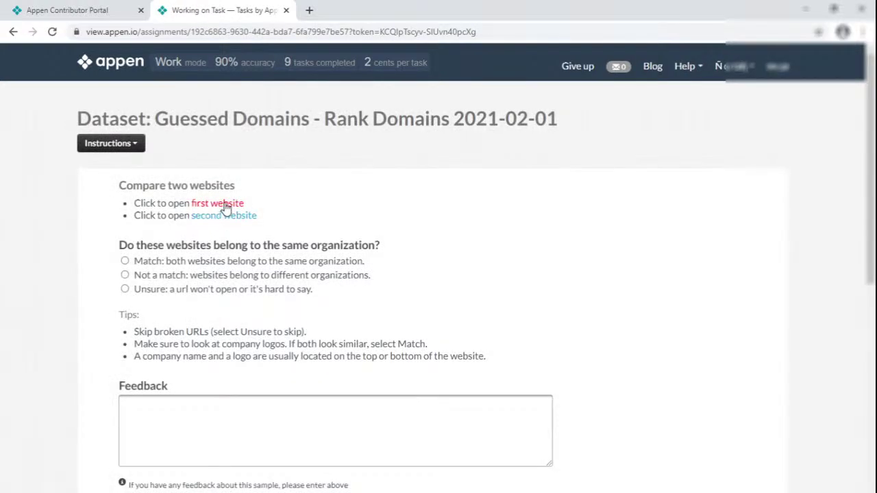
- Open both websites of the new page's first comparison, check ennet.co.jp and eageit.com, and return to the task
{"action": "left_click", "coordinate": [226, 204]}
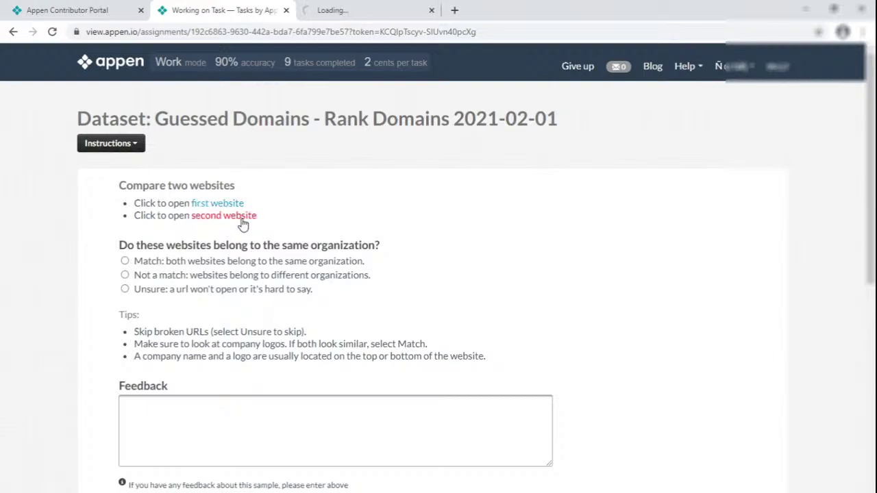
{"action": "left_click", "coordinate": [241, 216]}
{"action": "left_click", "coordinate": [357, 7]}
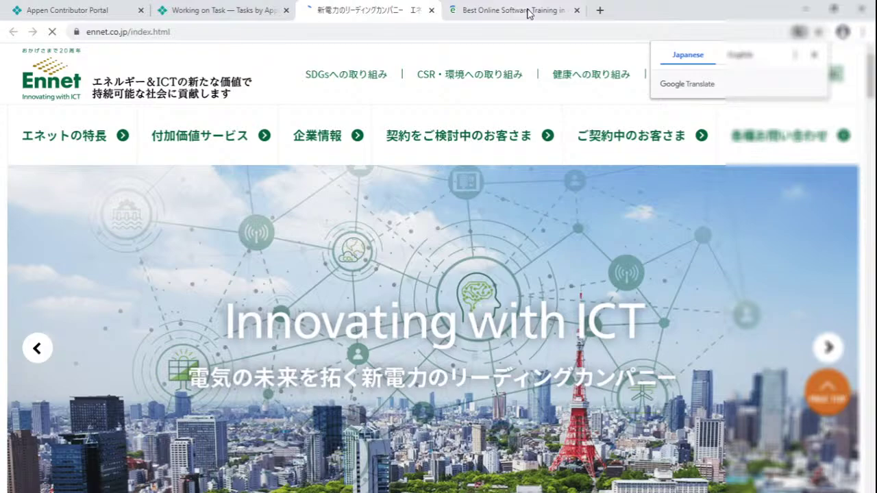
{"action": "left_click", "coordinate": [528, 10]}
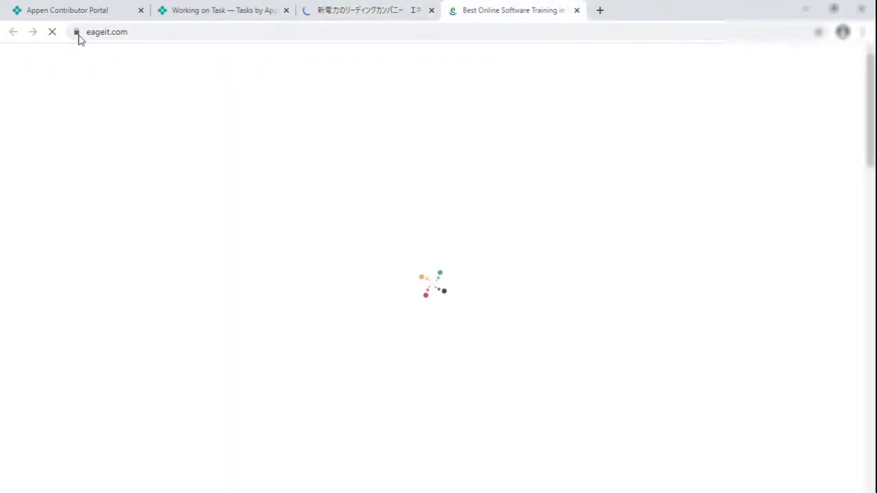
{"action": "key", "text": "ctrl+2"}
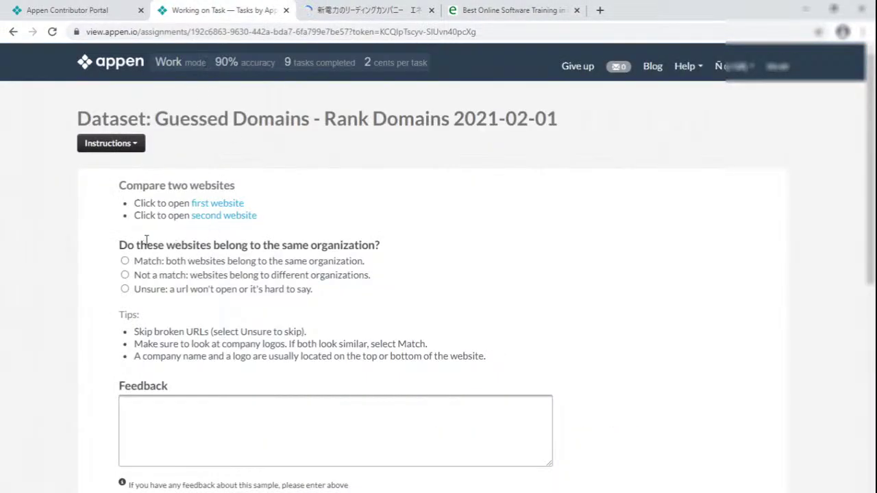
- Close the first comparison's websites, and open and view the second comparison's sites, hhs.texas.gov and accenture.com
{"action": "scroll", "coordinate": [338, 242], "scroll_direction": "down", "scroll_amount": 6}
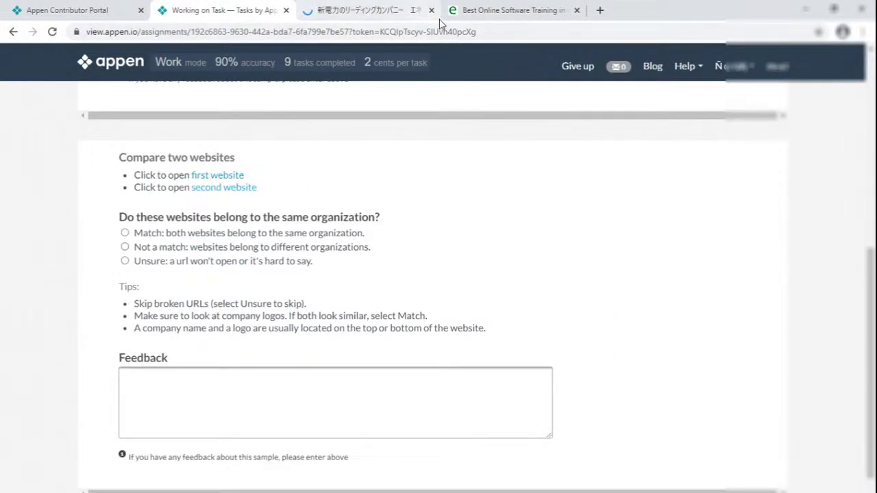
{"action": "left_click", "coordinate": [431, 10]}
{"action": "left_click", "coordinate": [240, 189]}
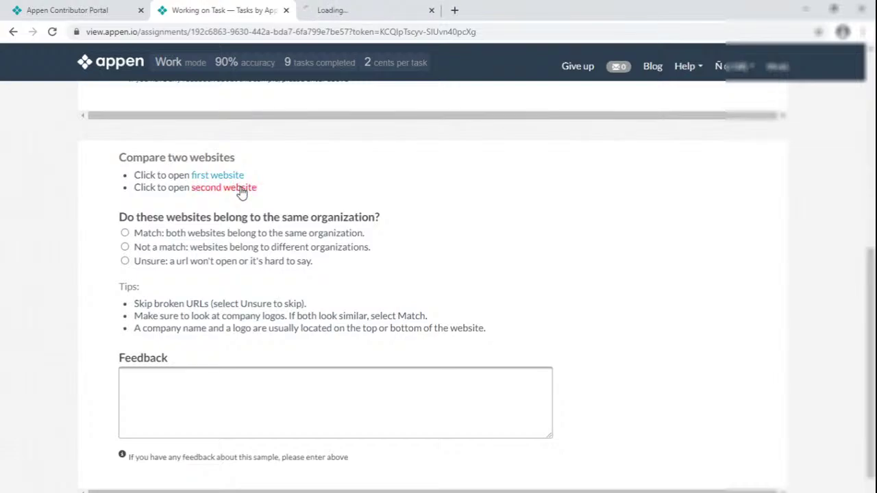
{"action": "left_click", "coordinate": [217, 176]}
{"action": "key", "text": "ctrl+3"}
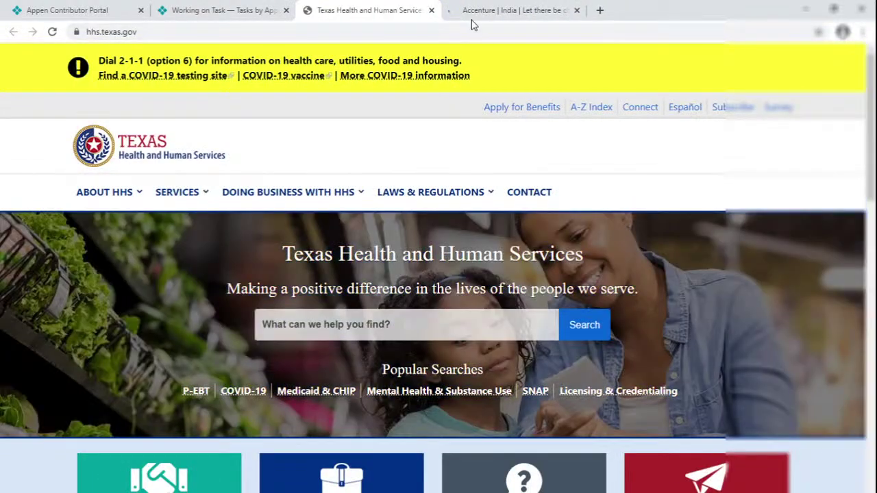
{"action": "left_click", "coordinate": [475, 12]}
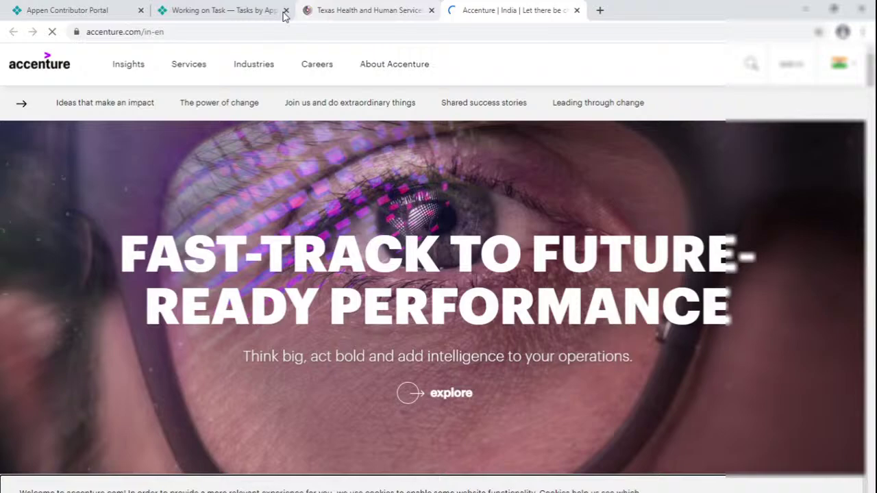
- Answer the second comparison "Not a match: websites belong to different organizations" and close both of its websites
{"action": "left_click", "coordinate": [277, 11]}
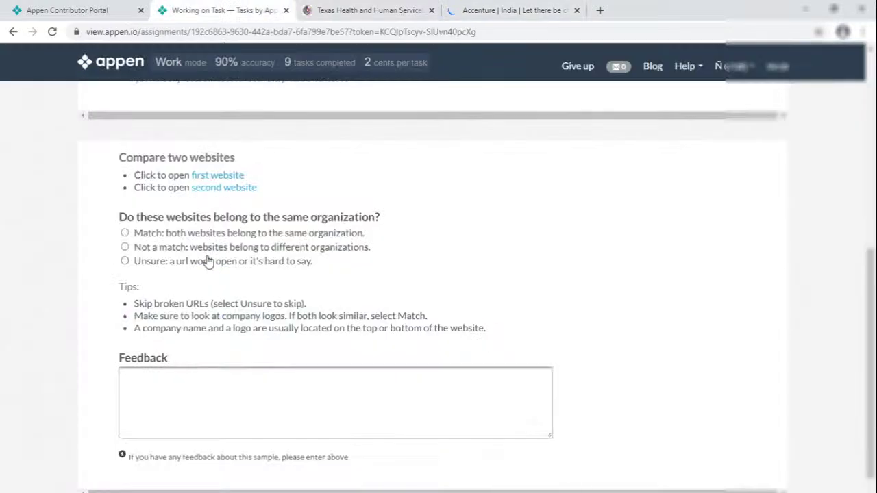
{"action": "scroll", "coordinate": [209, 262], "scroll_direction": "down", "scroll_amount": 1}
{"action": "left_click", "coordinate": [164, 176]}
{"action": "left_click", "coordinate": [431, 10]}
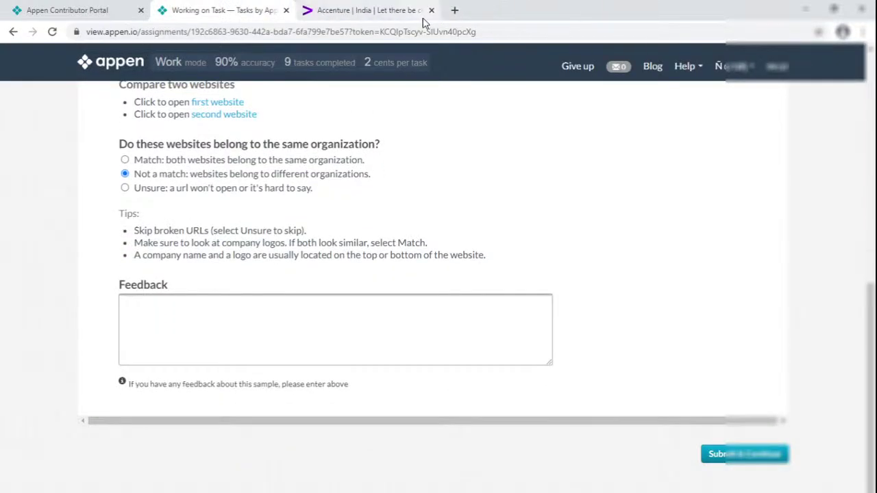
{"action": "left_click", "coordinate": [431, 11]}
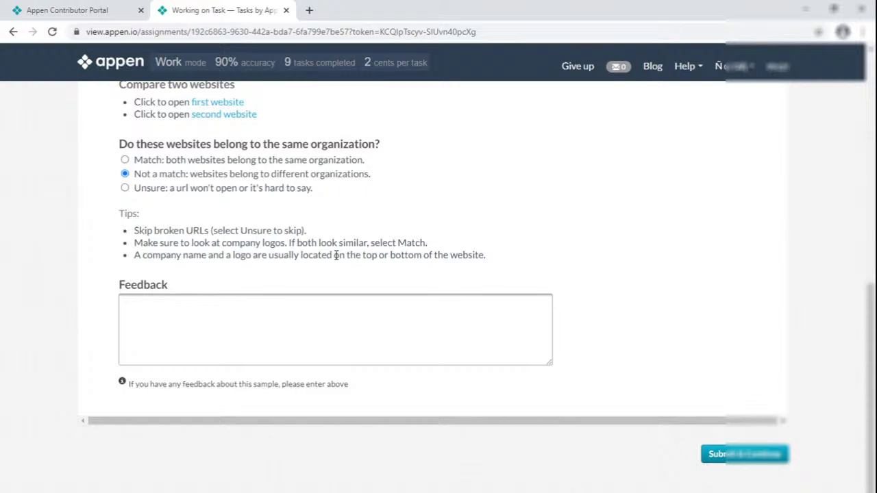
- Check the available jobs list in the Appen Contributor Portal and return to the task page
{"action": "left_click", "coordinate": [100, 9]}
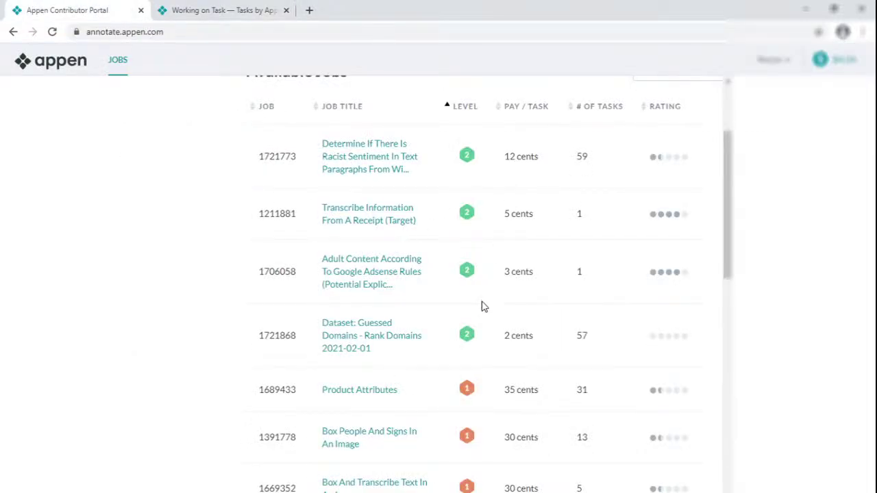
{"action": "left_click", "coordinate": [243, 16]}
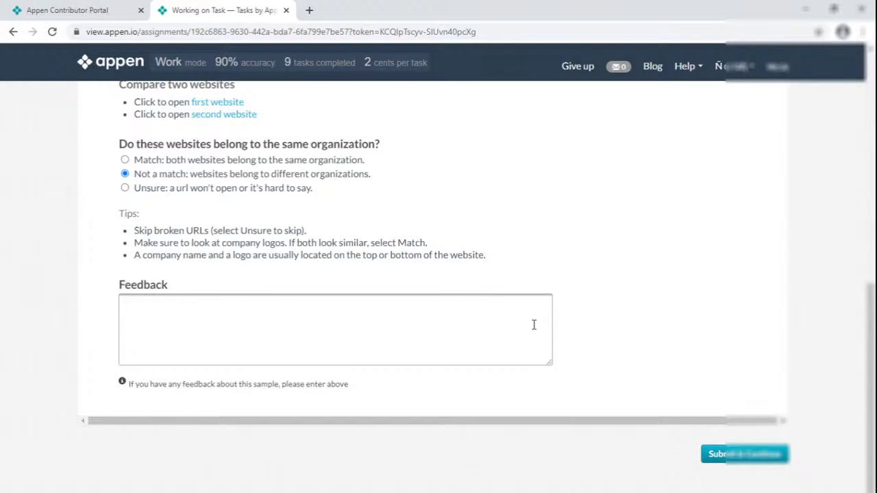
{"action": "left_click", "coordinate": [62, 9]}
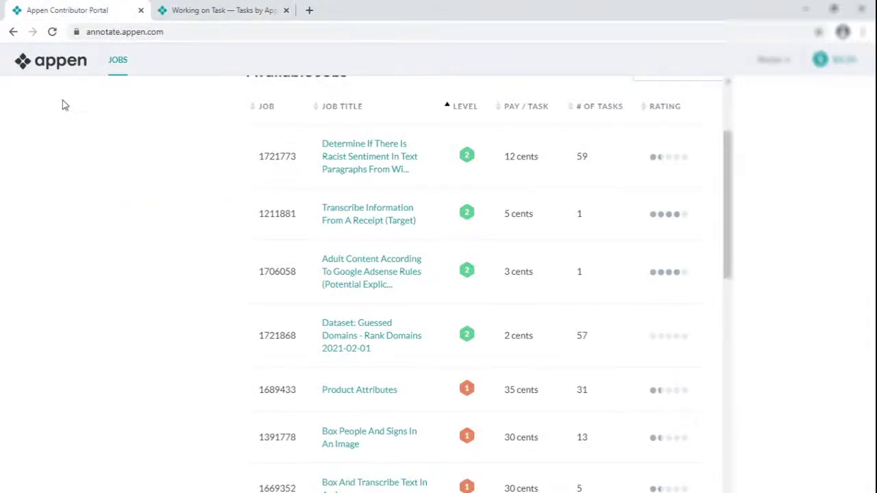
{"action": "left_click", "coordinate": [213, 11]}
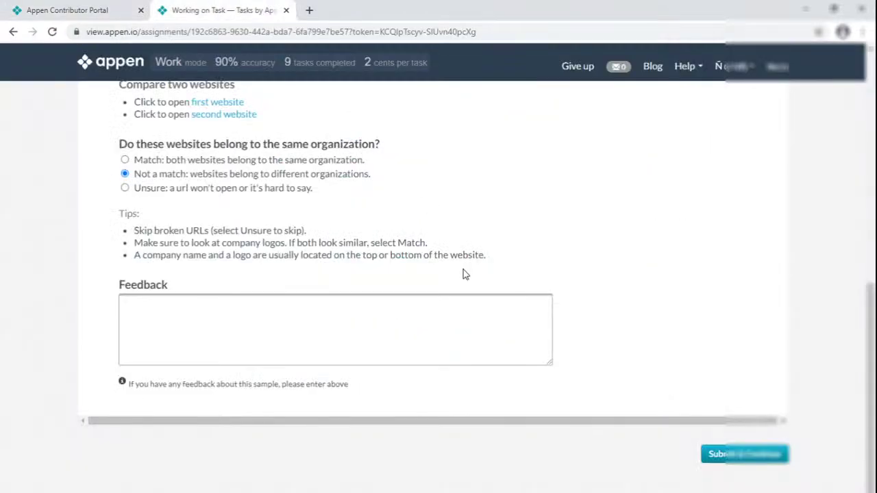
- Submit the task page and open both websites of the new page's first comparison
{"action": "left_click", "coordinate": [725, 454]}
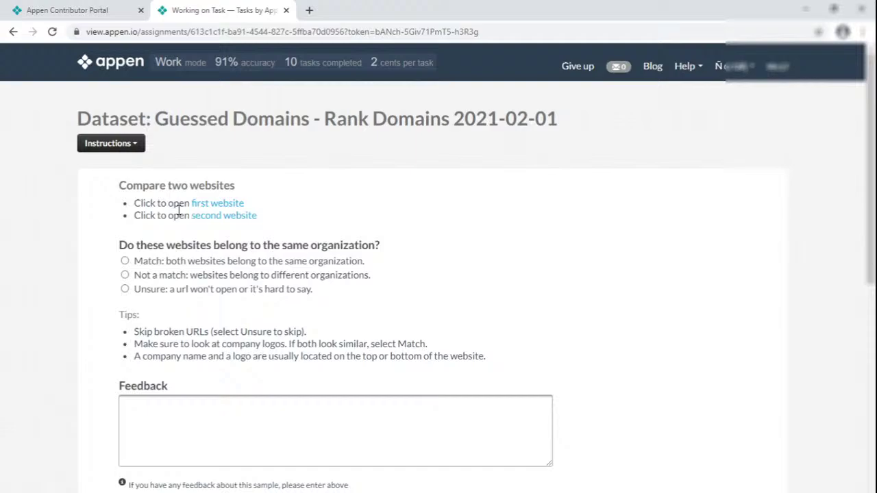
{"action": "left_click", "coordinate": [229, 203]}
{"action": "left_click", "coordinate": [237, 216]}
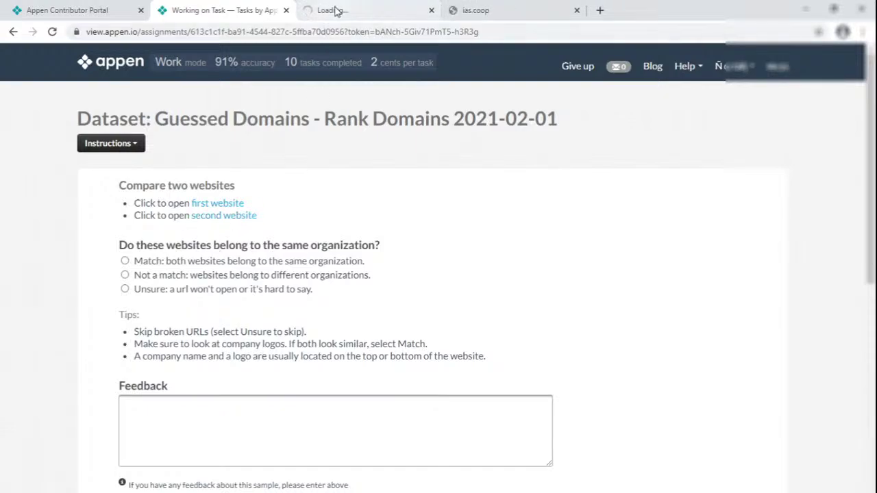
- Check innovativeag.com and ias.coop, and answer the first comparison "Unsure: a url won't open or it's hard to say"
{"action": "key", "text": "ctrl+Tab"}
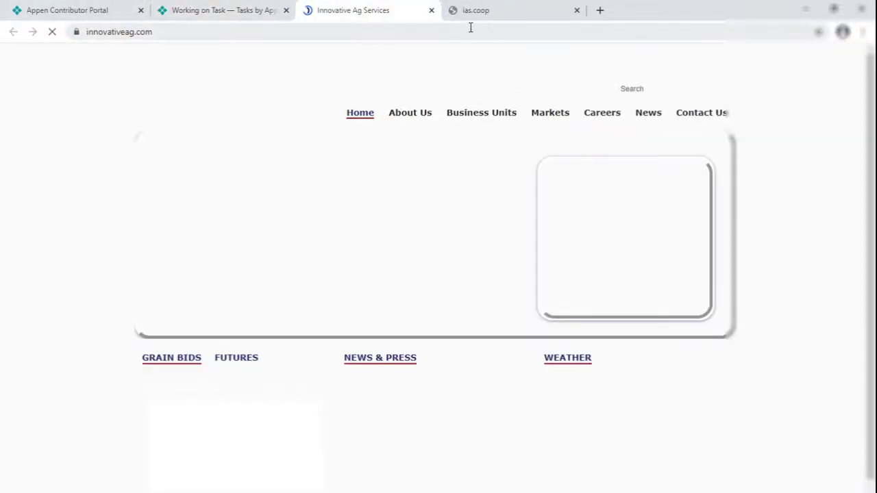
{"action": "left_click", "coordinate": [475, 16]}
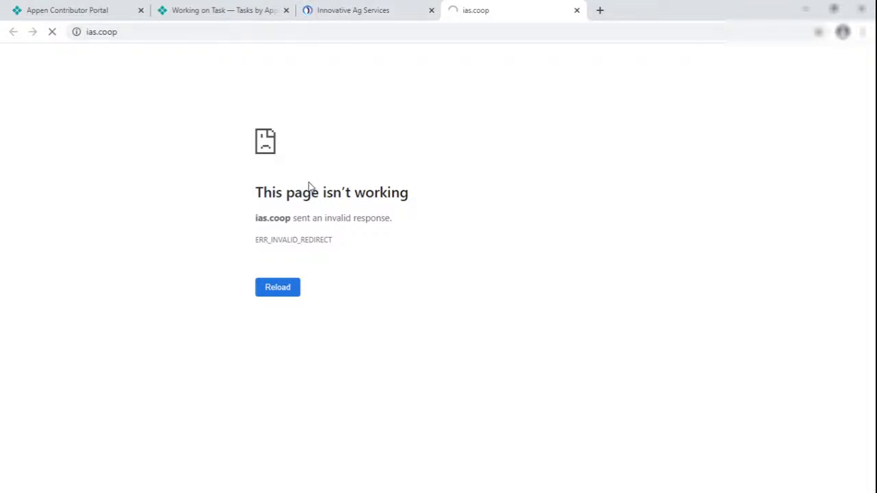
{"action": "left_click", "coordinate": [243, 8]}
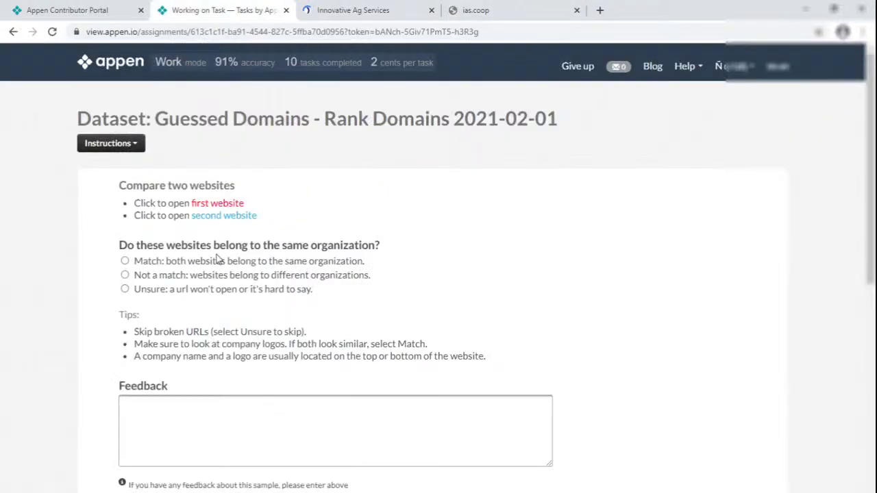
{"action": "left_click", "coordinate": [210, 291]}
- Close both websites of the first comparison and open the two websites of the second comparison
{"action": "right_click", "coordinate": [223, 14]}
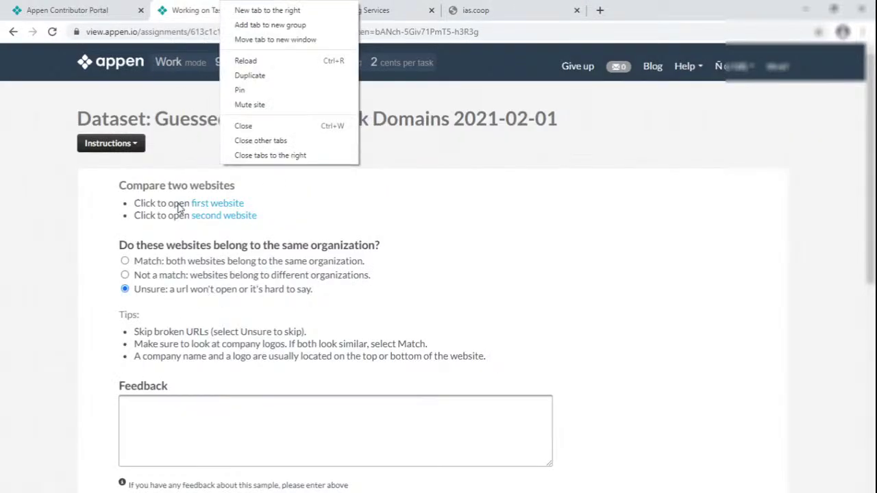
{"action": "left_click", "coordinate": [286, 164]}
{"action": "scroll", "coordinate": [377, 235], "scroll_direction": "down", "scroll_amount": 2}
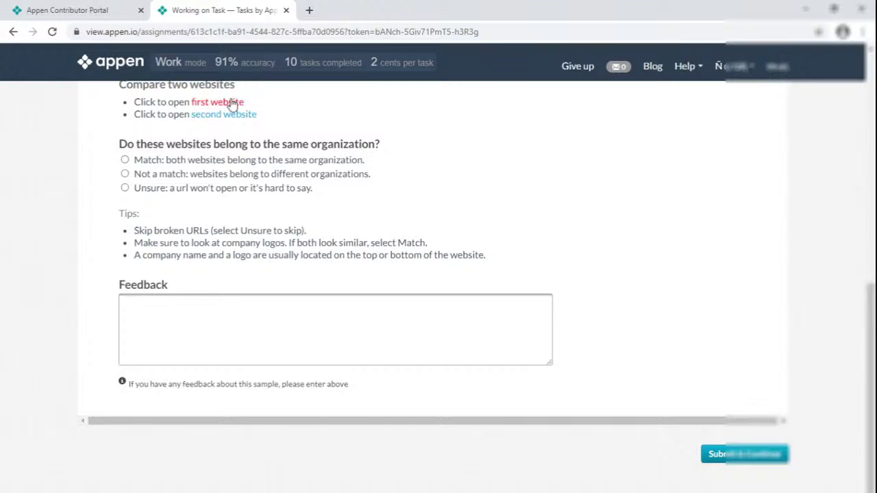
{"action": "middle_click", "coordinate": [226, 102]}
{"action": "middle_click", "coordinate": [226, 115]}
- Compare the logos and footer contact details of systemsintegrationgroup.com and sys-int.com
{"action": "left_click", "coordinate": [335, 10]}
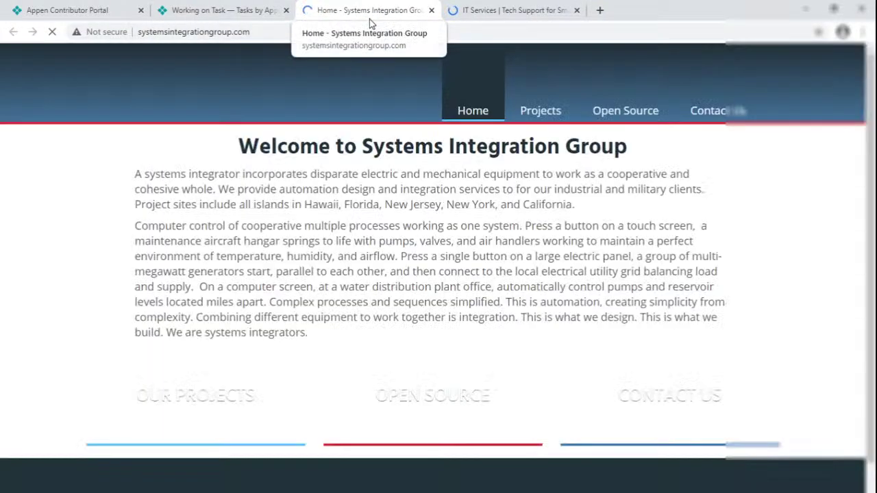
{"action": "left_click", "coordinate": [456, 11]}
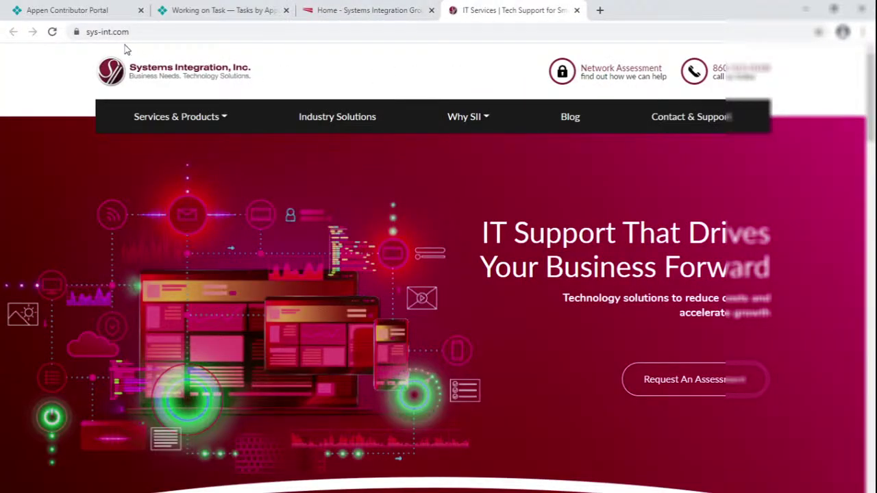
{"action": "left_click", "coordinate": [354, 10]}
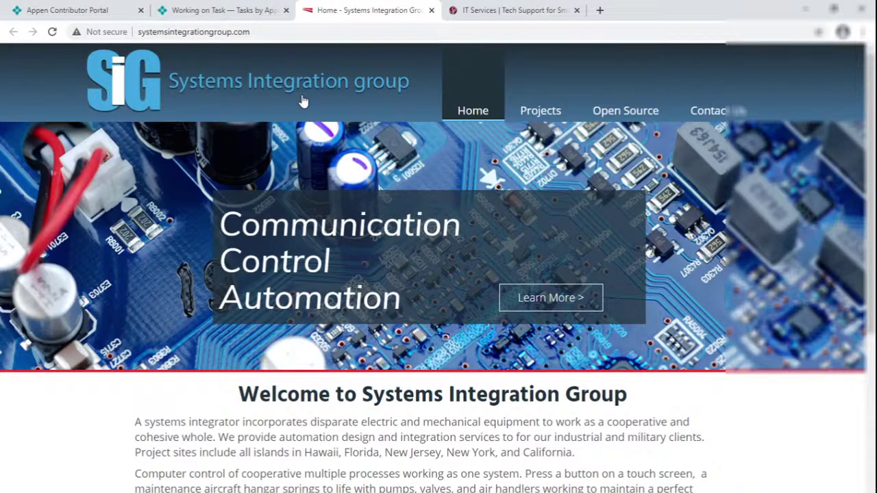
{"action": "scroll", "coordinate": [267, 331], "scroll_direction": "down", "scroll_amount": 5}
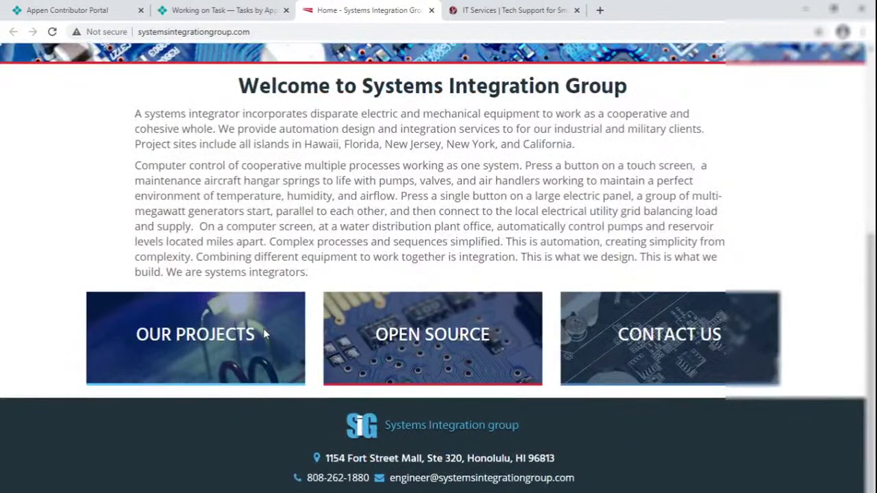
{"action": "left_click", "coordinate": [512, 10]}
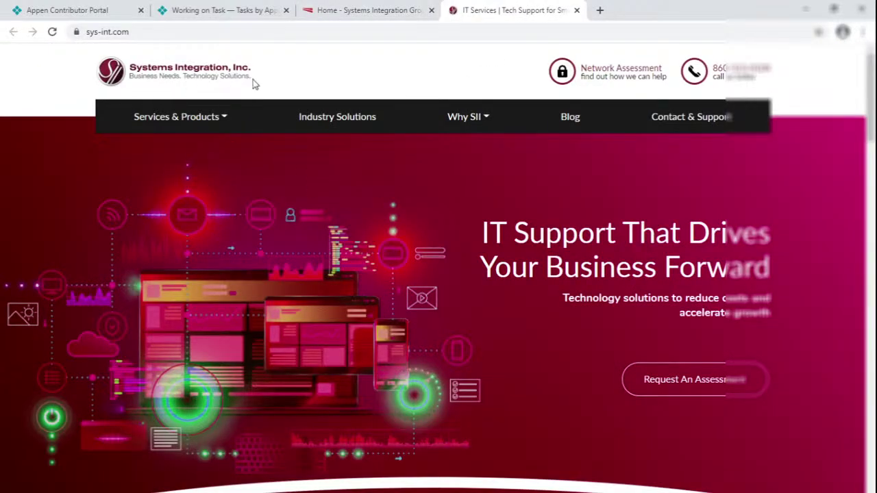
{"action": "scroll", "coordinate": [373, 263], "scroll_direction": "down", "scroll_amount": 20}
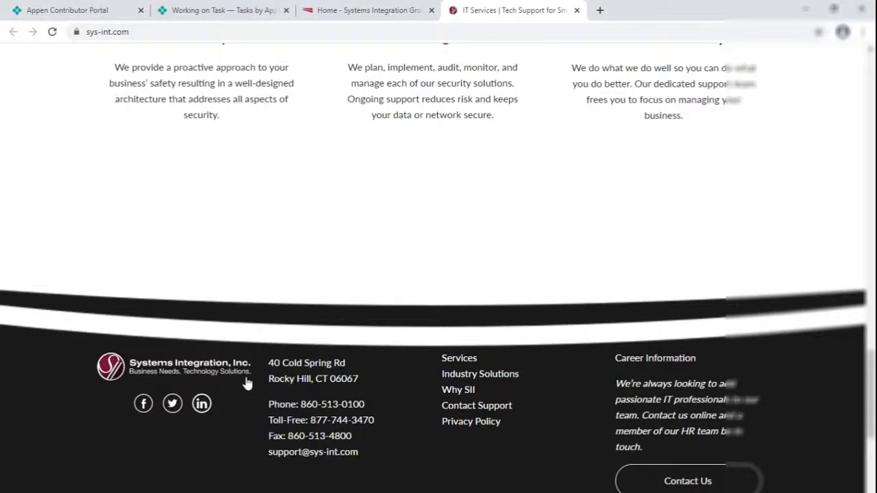
- Review the sys-int.com and systemsintegrationgroup.com pages, comparing their logos, descriptions of services and footer contact details
{"action": "scroll", "coordinate": [313, 427], "scroll_direction": "down", "scroll_amount": 6}
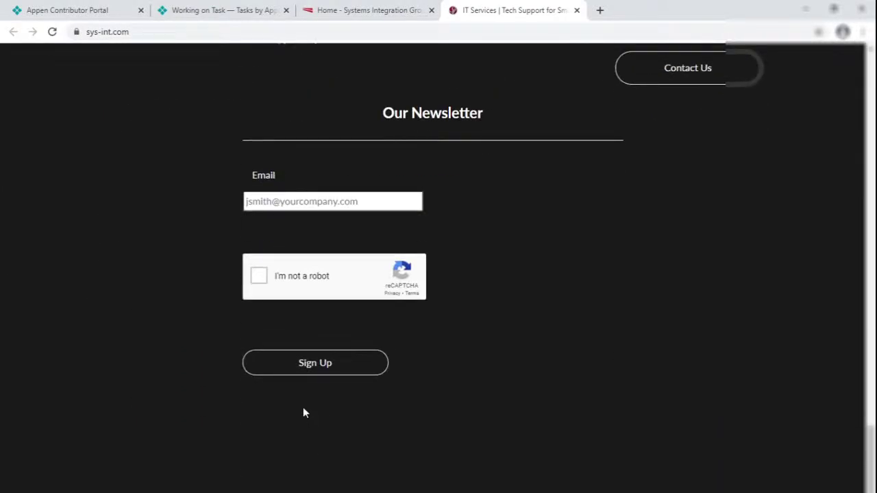
{"action": "scroll", "coordinate": [303, 407], "scroll_direction": "up", "scroll_amount": 20}
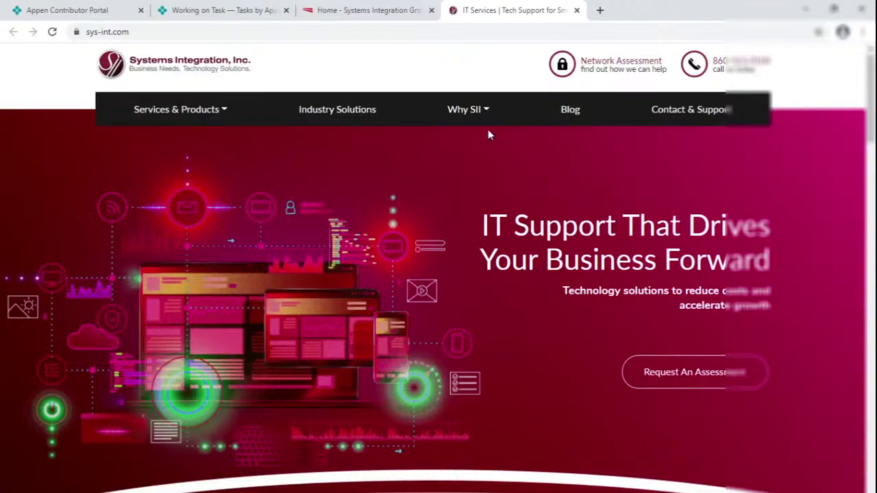
{"action": "scroll", "coordinate": [468, 190], "scroll_direction": "up", "scroll_amount": 1}
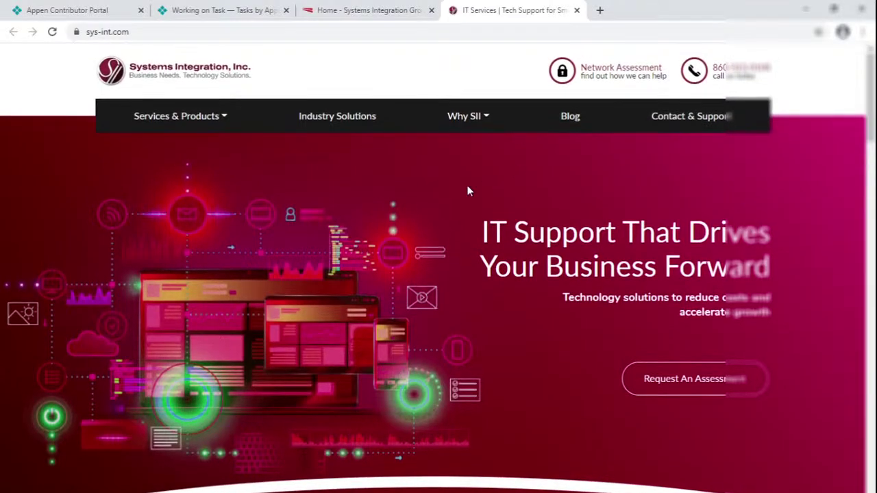
{"action": "left_click", "coordinate": [373, 8]}
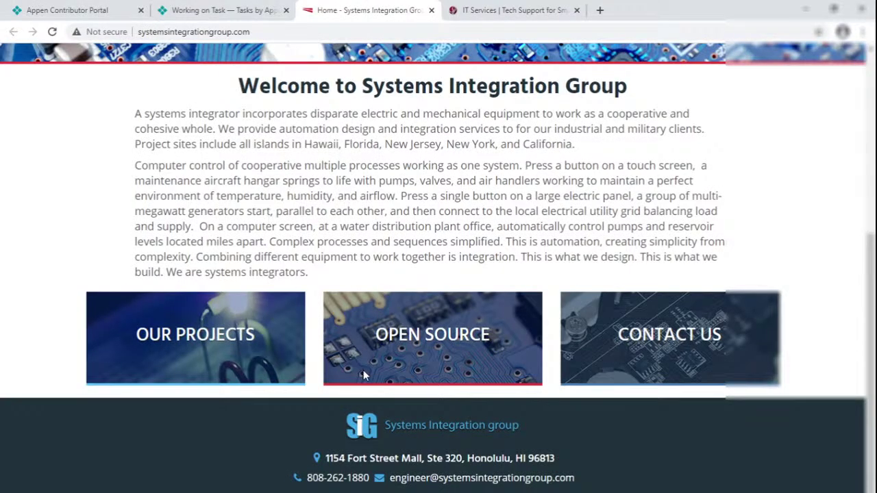
{"action": "scroll", "coordinate": [363, 370], "scroll_direction": "up", "scroll_amount": 5}
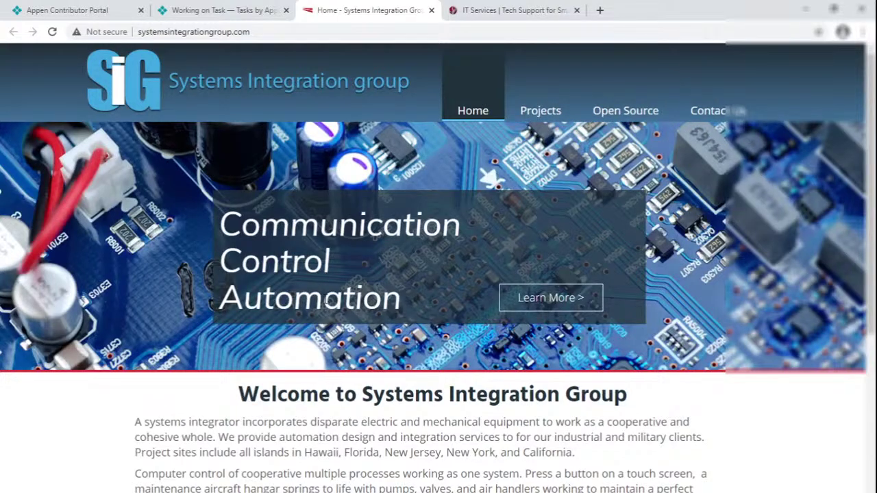
{"action": "scroll", "coordinate": [322, 297], "scroll_direction": "down", "scroll_amount": 3}
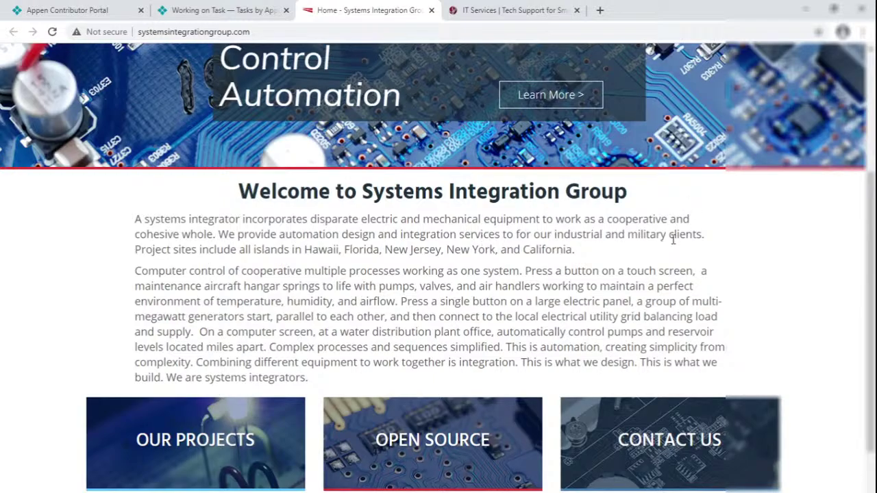
{"action": "scroll", "coordinate": [389, 346], "scroll_direction": "down", "scroll_amount": 2}
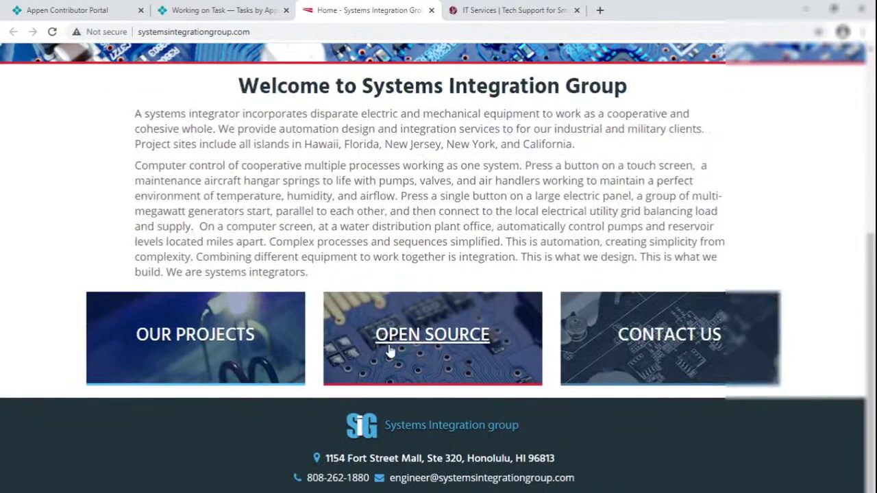
{"action": "scroll", "coordinate": [401, 339], "scroll_direction": "up", "scroll_amount": 3}
- Answer the second comparison "Not a match: websites belong to different organizations" and submit the task page
{"action": "left_click", "coordinate": [238, 12]}
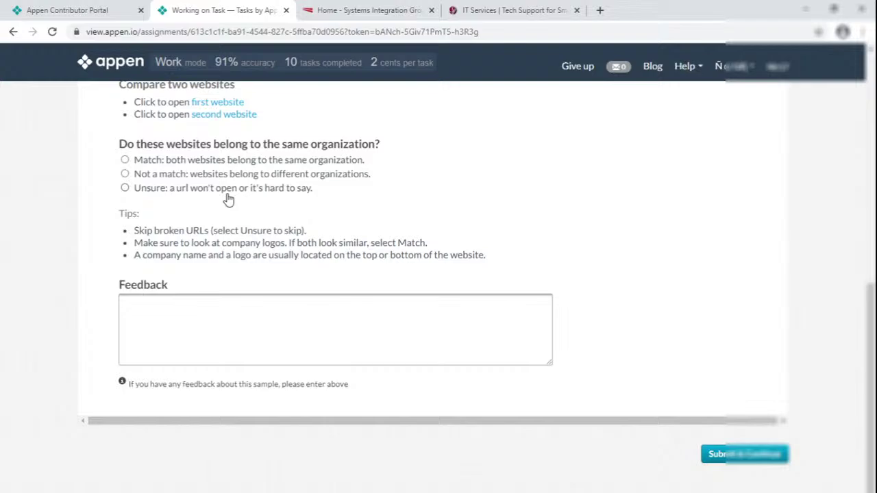
{"action": "left_click", "coordinate": [191, 176]}
{"action": "left_click", "coordinate": [745, 454]}
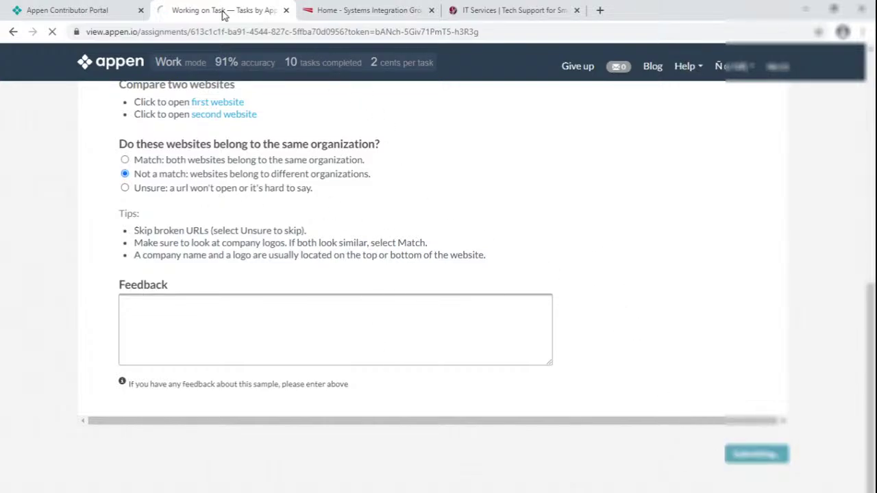
- Close both compared websites and open the two websites of the new page's first comparison
{"action": "right_click", "coordinate": [221, 11]}
{"action": "left_click", "coordinate": [263, 157]}
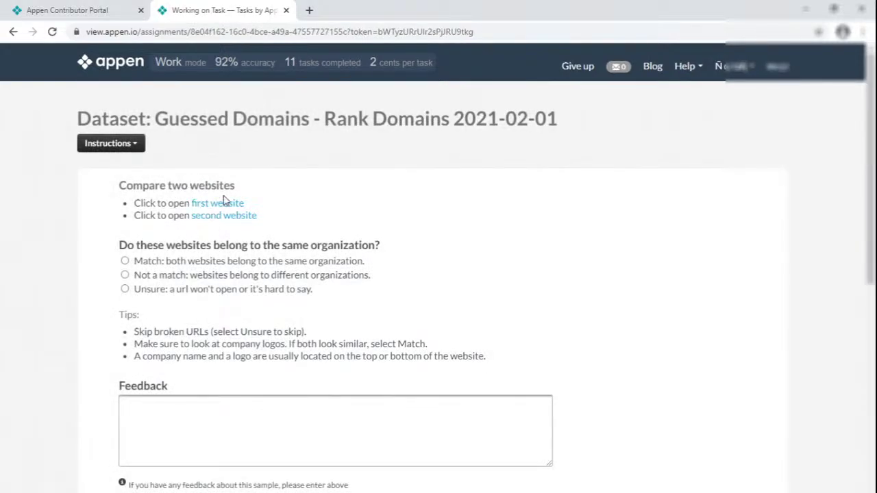
{"action": "left_click", "coordinate": [230, 204]}
{"action": "left_click", "coordinate": [235, 218]}
- Check aos-evv.com and theihome.com, and answer the first comparison "Unsure: a url won't open or it's hard to say"
{"action": "left_click", "coordinate": [337, 8]}
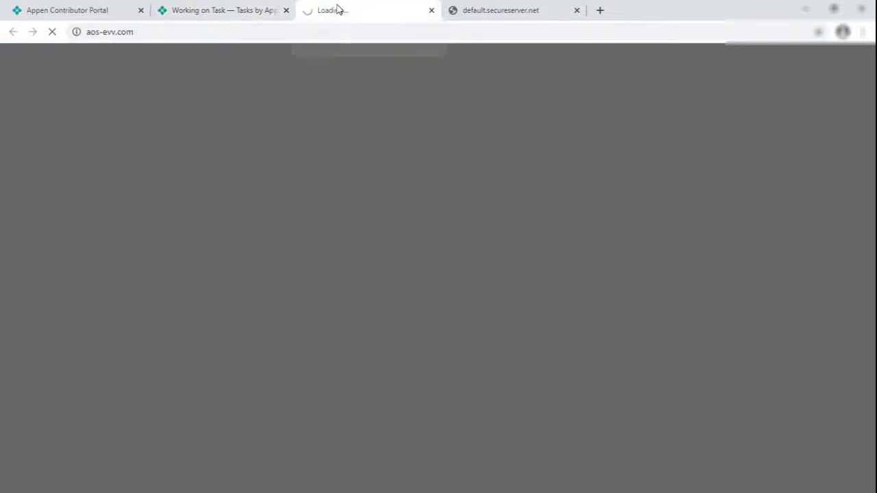
{"action": "left_click", "coordinate": [479, 9]}
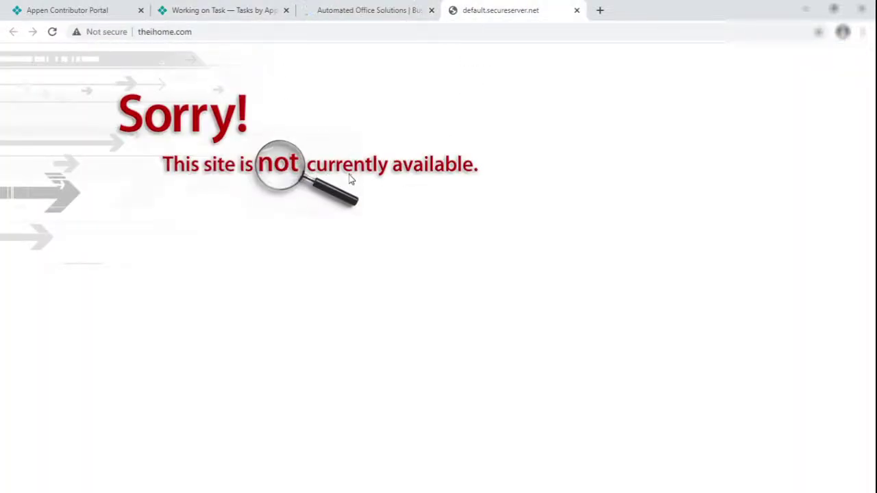
{"action": "left_click", "coordinate": [222, 10]}
{"action": "left_click", "coordinate": [175, 290]}
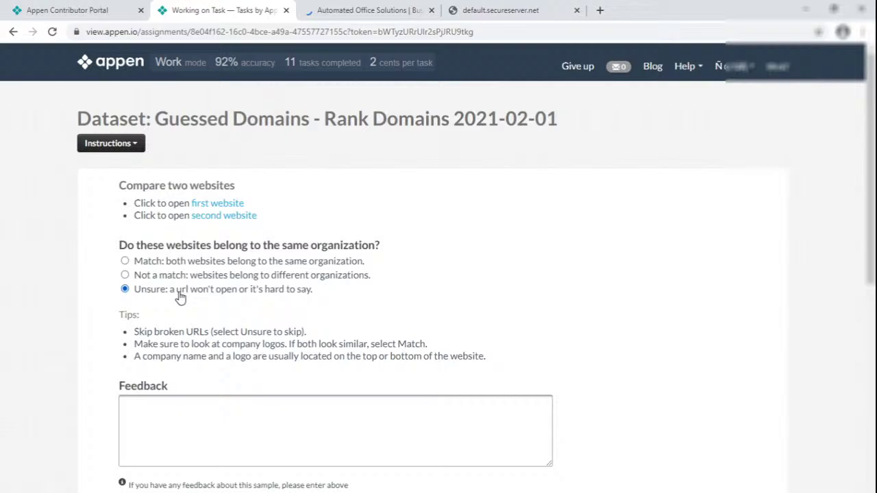
- Close both websites of the first comparison and open the two websites of the second comparison
{"action": "left_click", "coordinate": [431, 11]}
{"action": "left_click", "coordinate": [431, 10]}
{"action": "scroll", "coordinate": [343, 201], "scroll_direction": "down", "scroll_amount": 5}
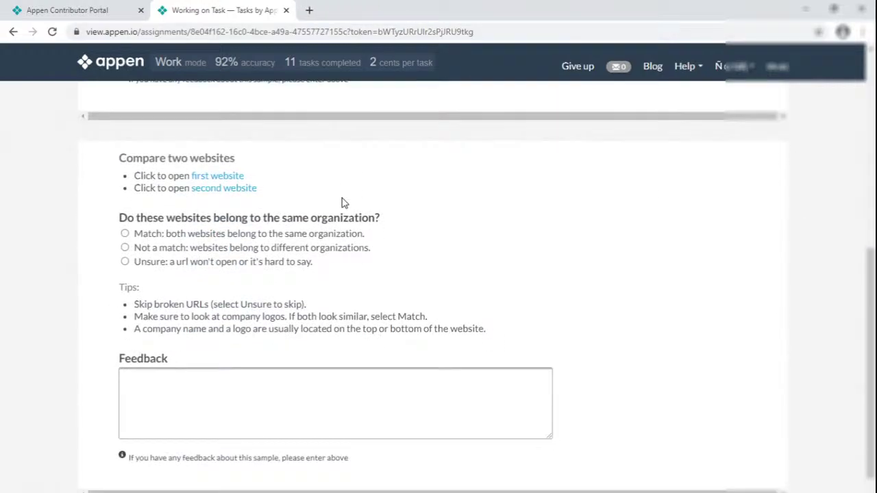
{"action": "left_click", "coordinate": [240, 187]}
{"action": "left_click", "coordinate": [226, 176]}
- Check the two ifs.com/us pages, answer the second comparison "Match: both websites belong to the same organization", and close both websites
{"action": "left_click", "coordinate": [384, 8]}
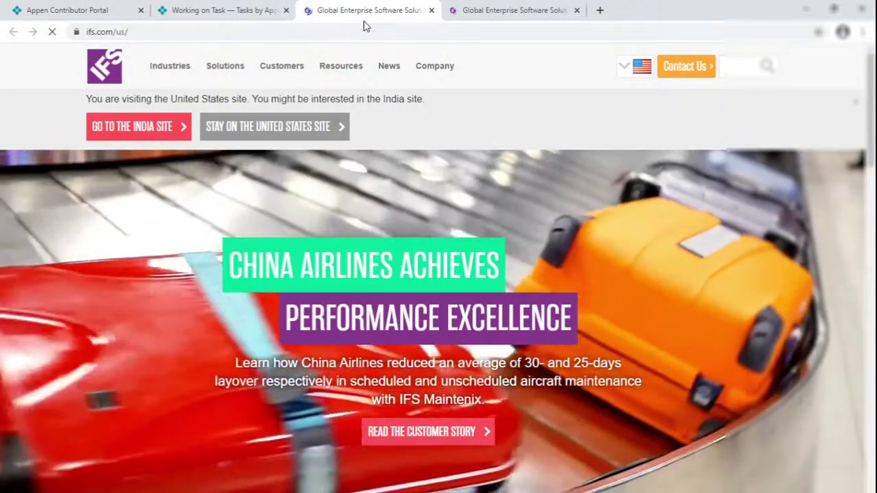
{"action": "left_click", "coordinate": [493, 12]}
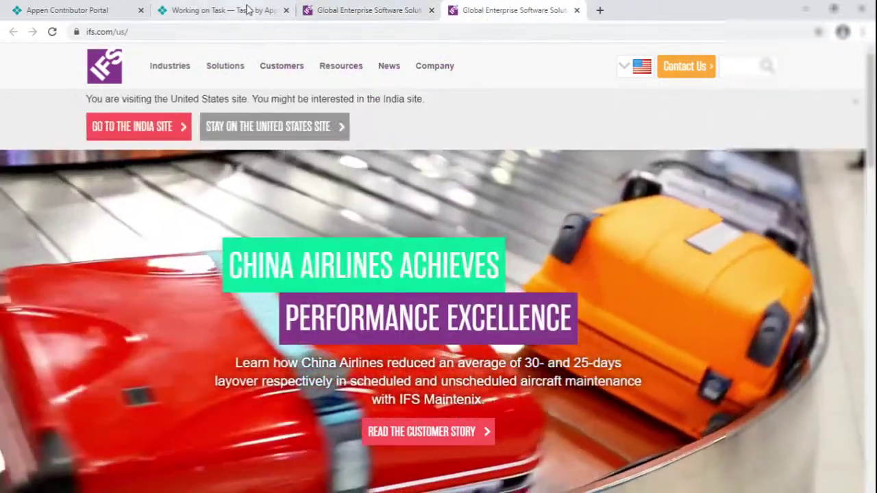
{"action": "left_click", "coordinate": [248, 11]}
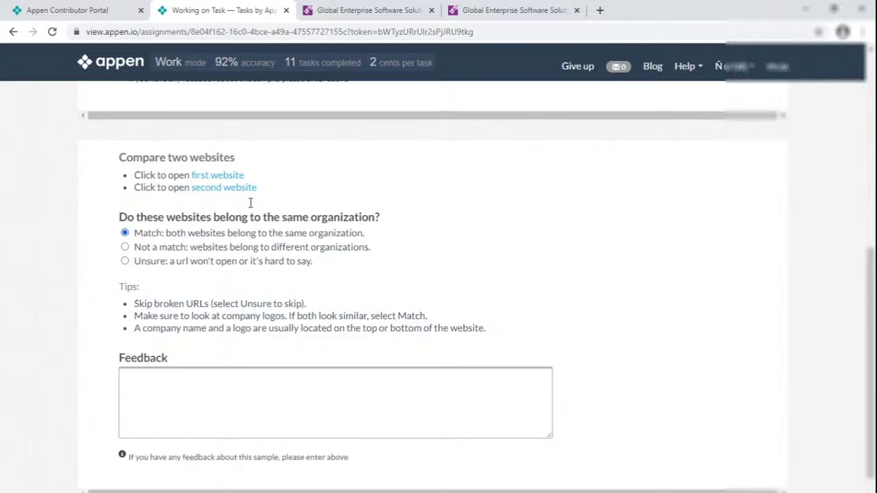
{"action": "left_click", "coordinate": [432, 10]}
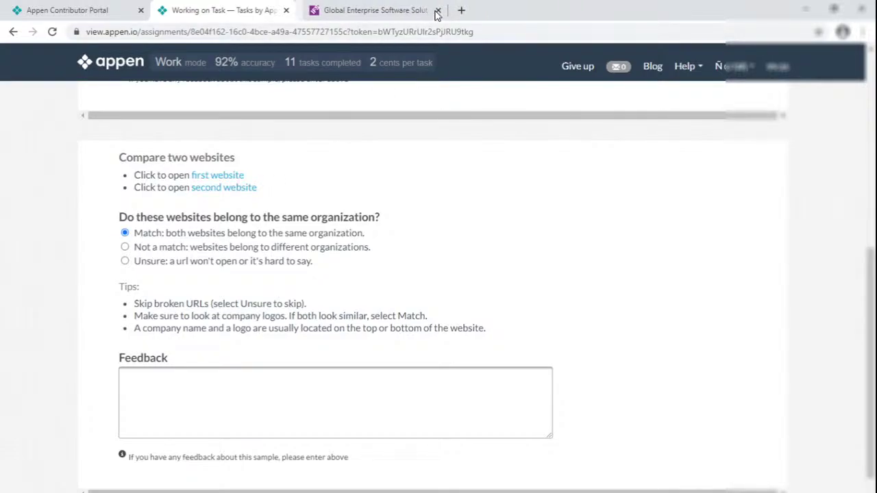
{"action": "left_click", "coordinate": [437, 10]}
{"action": "scroll", "coordinate": [429, 288], "scroll_direction": "down", "scroll_amount": 2}
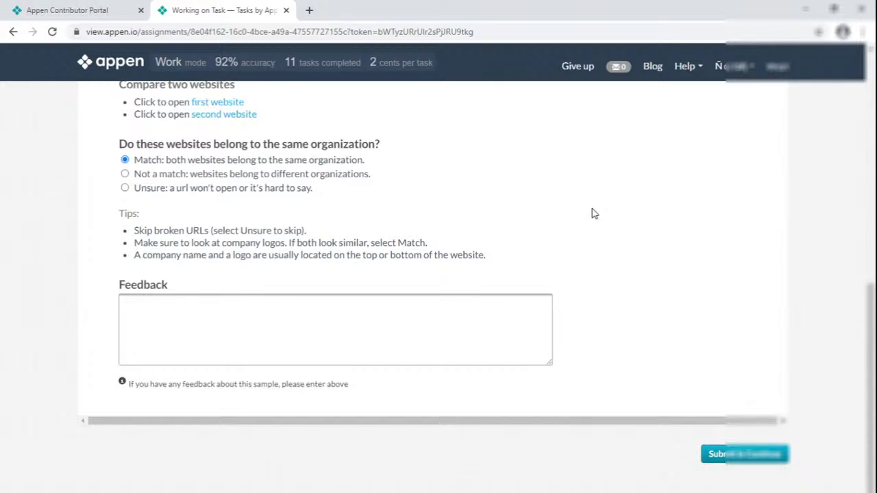
{"action": "scroll", "coordinate": [226, 302], "scroll_direction": "up", "scroll_amount": 2}
{"action": "left_click", "coordinate": [241, 288]}
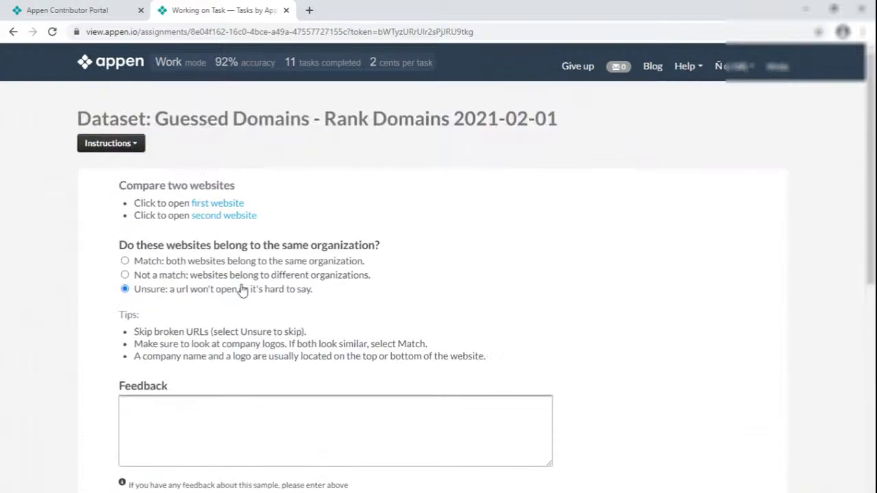
{"action": "double_click", "coordinate": [281, 118]}
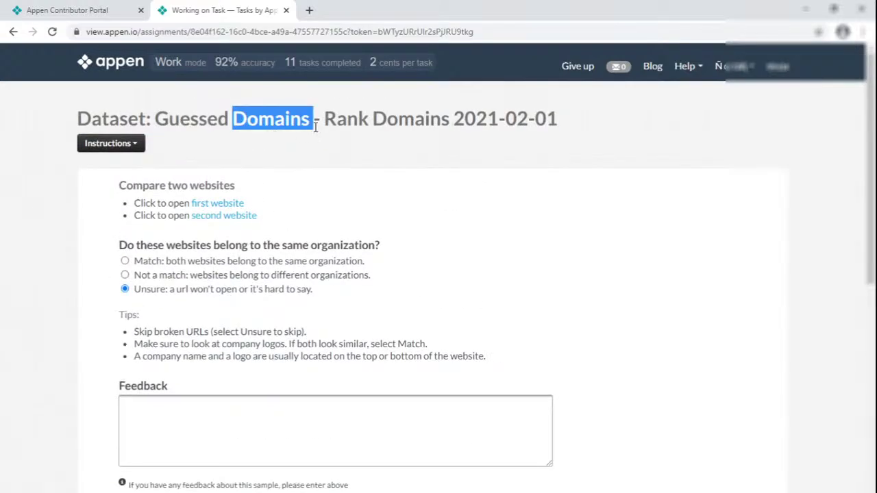
{"action": "double_click", "coordinate": [346, 119]}
{"action": "left_click", "coordinate": [68, 11]}
{"action": "left_click", "coordinate": [232, 11]}
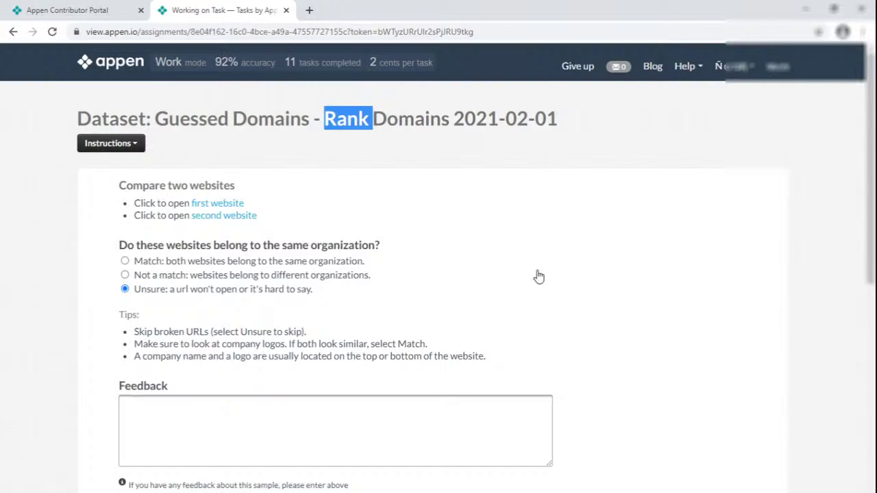
- Submit the task page and open both websites of the new page's first comparison
{"action": "scroll", "coordinate": [678, 394], "scroll_direction": "down", "scroll_amount": 7}
{"action": "left_click", "coordinate": [728, 454]}
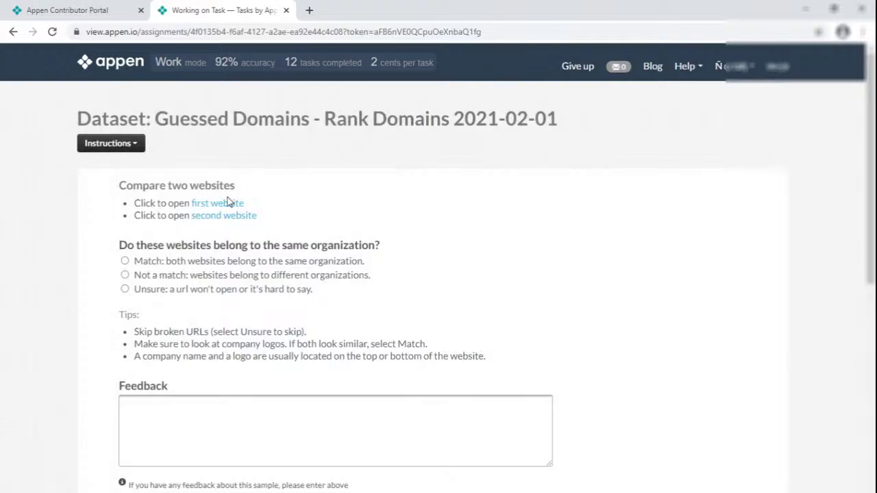
{"action": "left_click", "coordinate": [239, 203]}
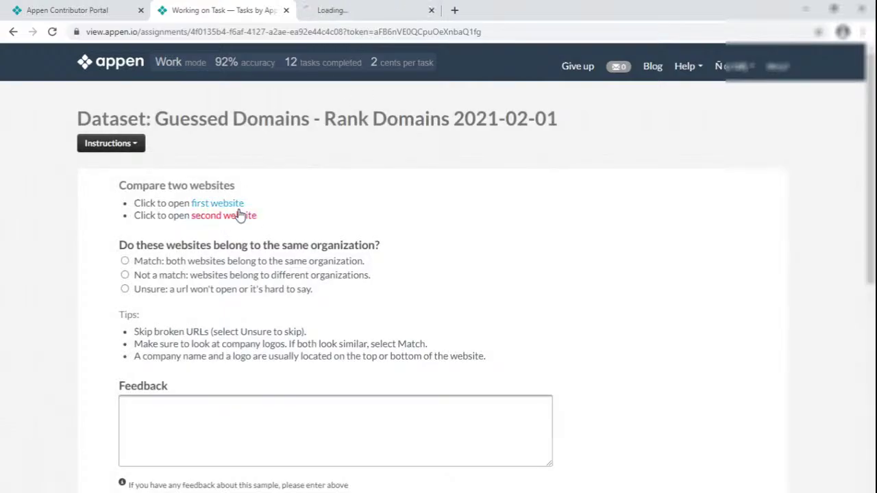
{"action": "left_click", "coordinate": [243, 215]}
- Compare the logos and organization names on twin-cities.umn.edu and umd.edu, dismissing the weather notice and checking the umd.edu footer
{"action": "left_click", "coordinate": [348, 10]}
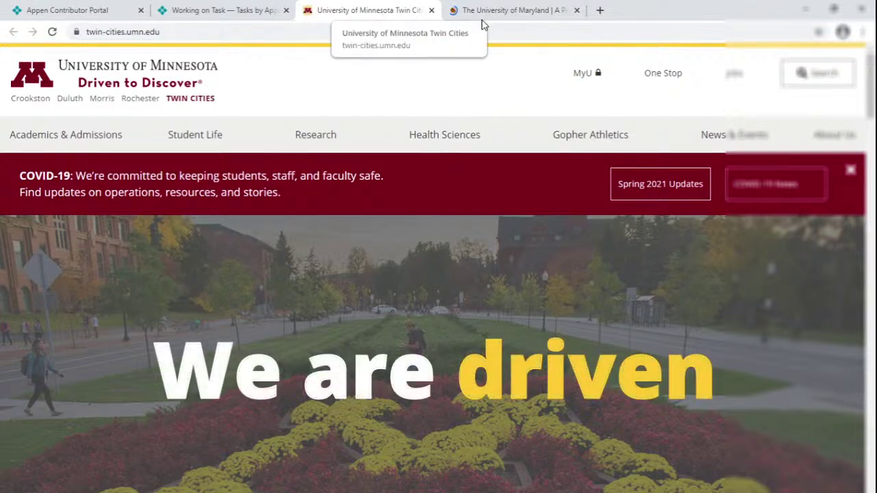
{"action": "left_click", "coordinate": [500, 12]}
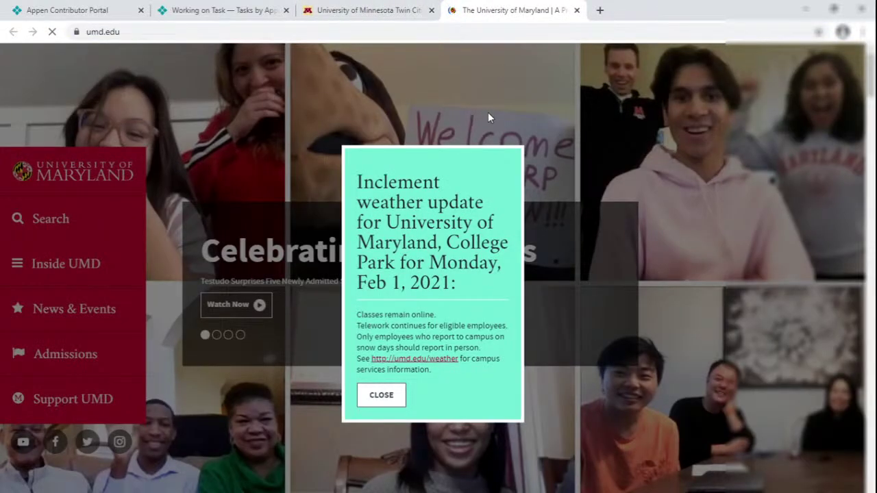
{"action": "left_click", "coordinate": [374, 9]}
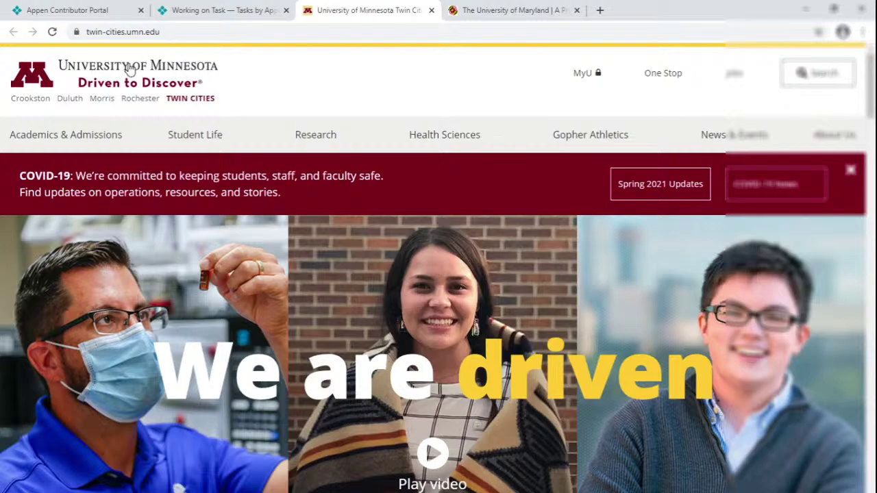
{"action": "left_click", "coordinate": [484, 10]}
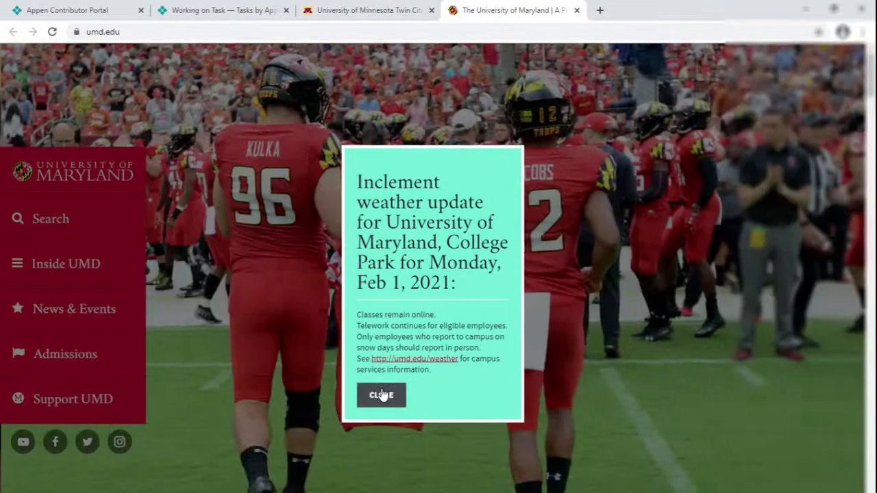
{"action": "left_click", "coordinate": [381, 395]}
{"action": "scroll", "coordinate": [317, 319], "scroll_direction": "down", "scroll_amount": 15}
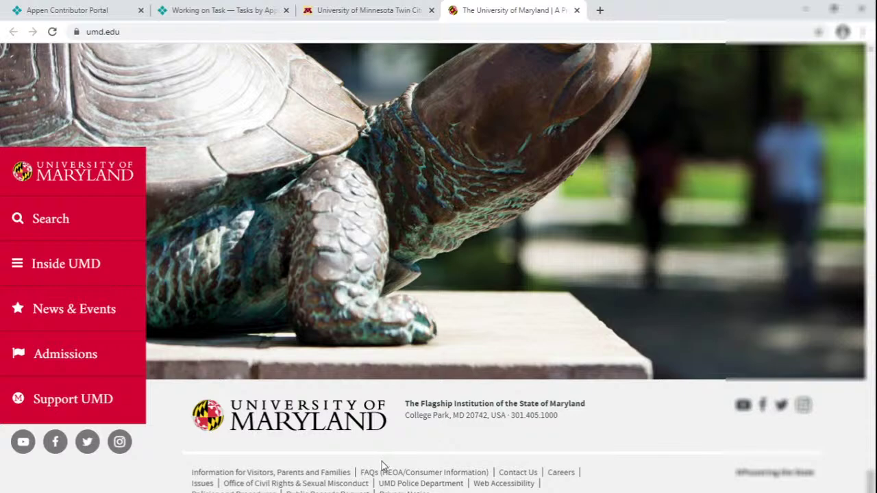
{"action": "left_click", "coordinate": [370, 11]}
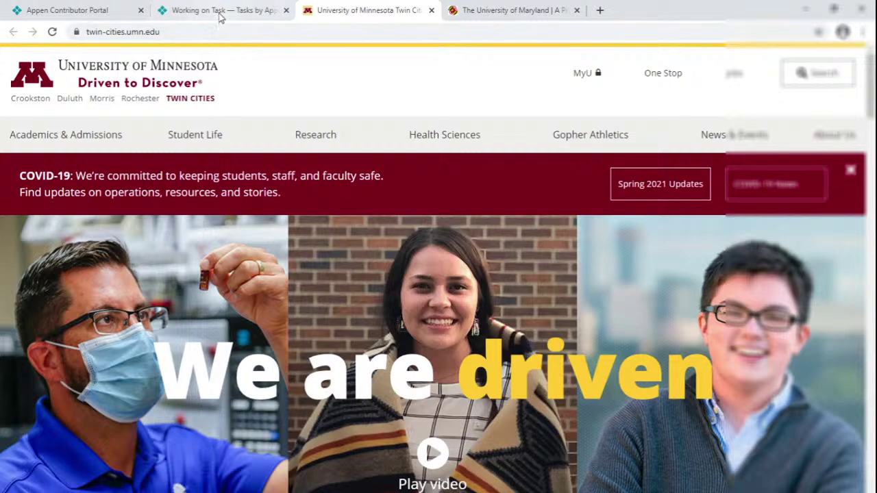
{"action": "left_click", "coordinate": [493, 10]}
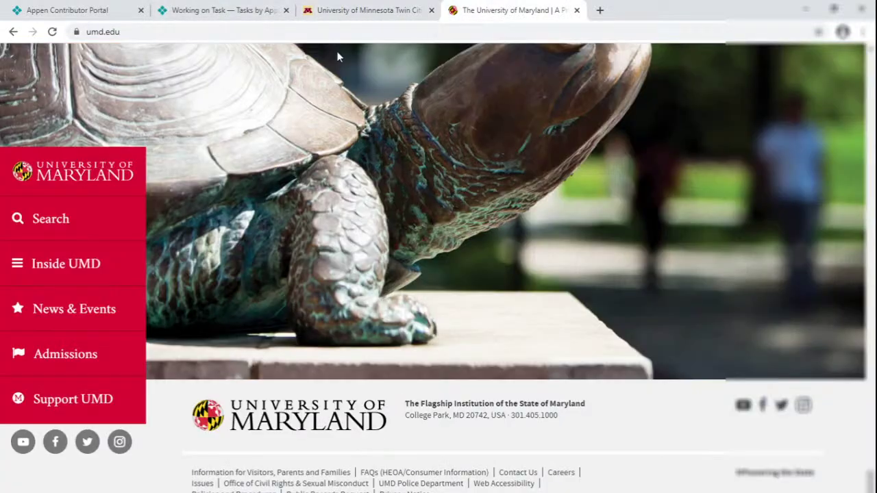
- Answer the first comparison "Not a match: websites belong to different organizations" and close both university websites
{"action": "left_click", "coordinate": [230, 10]}
{"action": "left_click", "coordinate": [158, 275]}
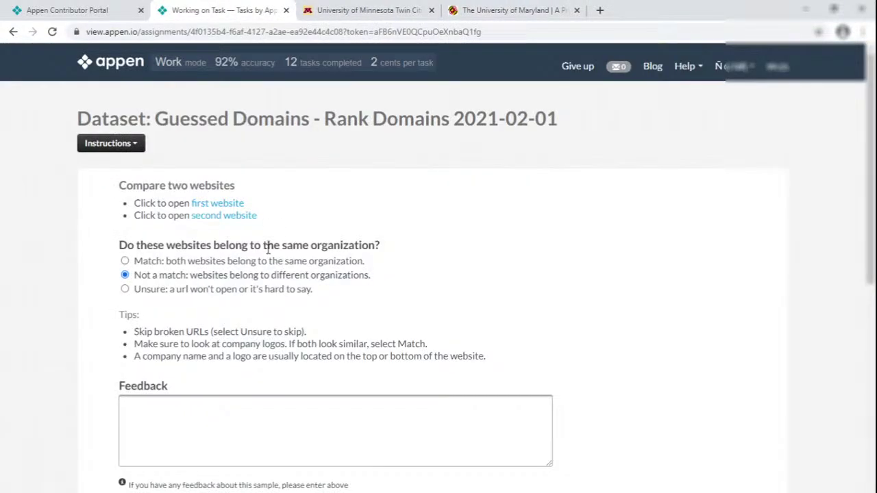
{"action": "left_click", "coordinate": [431, 10]}
{"action": "left_click", "coordinate": [431, 10]}
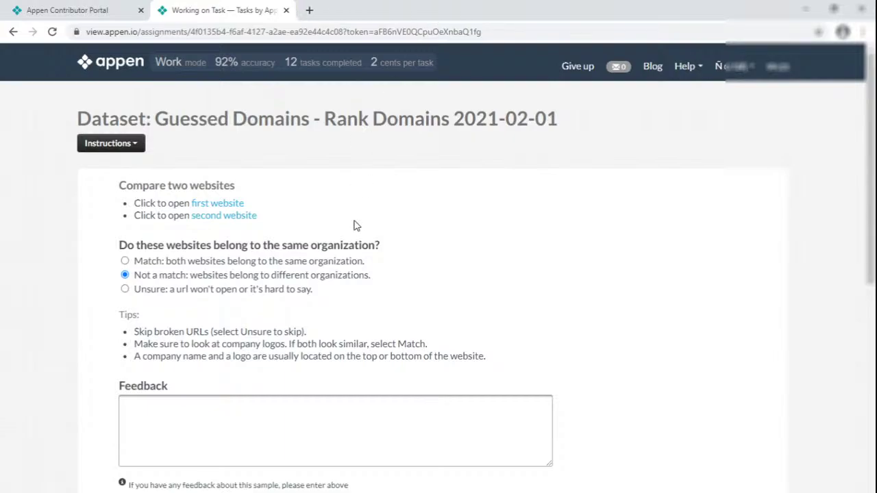
- Open both websites of the second comparison and switch to the first one, tplus-engineering.de
{"action": "scroll", "coordinate": [355, 229], "scroll_direction": "down", "scroll_amount": 2}
{"action": "left_click", "coordinate": [217, 102]}
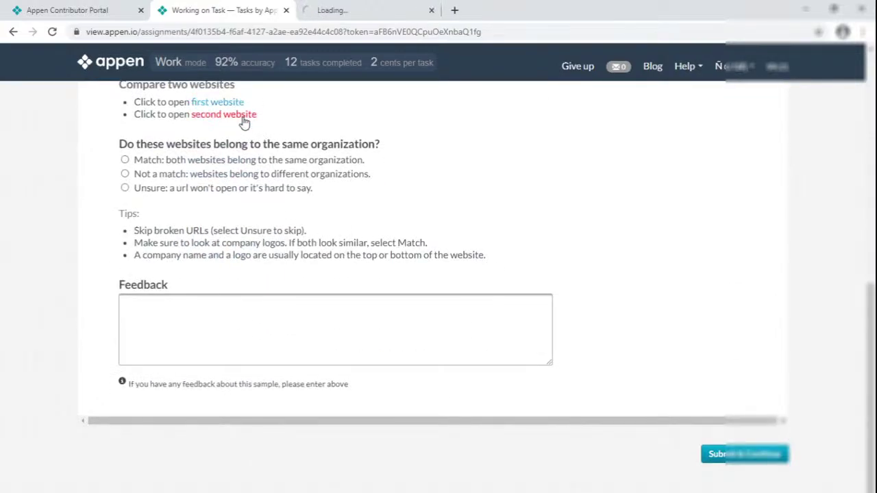
{"action": "left_click", "coordinate": [233, 114]}
{"action": "left_click", "coordinate": [346, 10]}
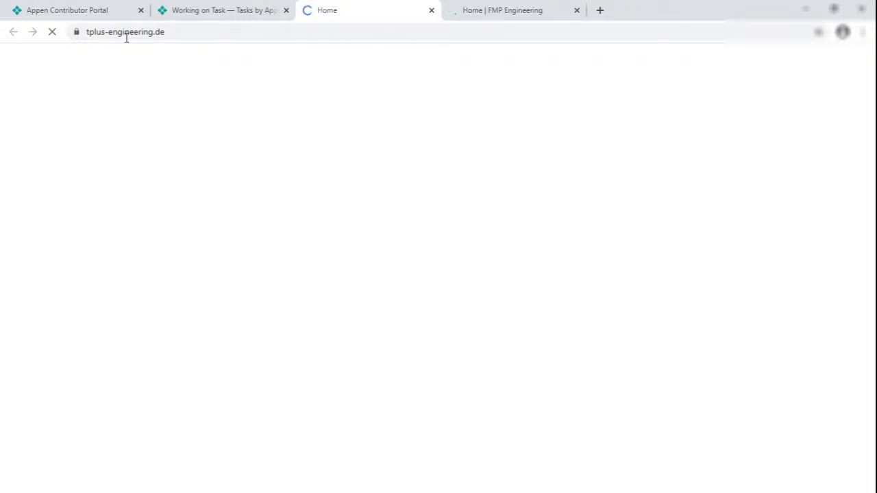
- Compare tplus-engineering.de with fmp-engineering.de, answer "Not a match: websites belong to different organizations", and submit the page, closing the website tabs
{"action": "left_click", "coordinate": [520, 13]}
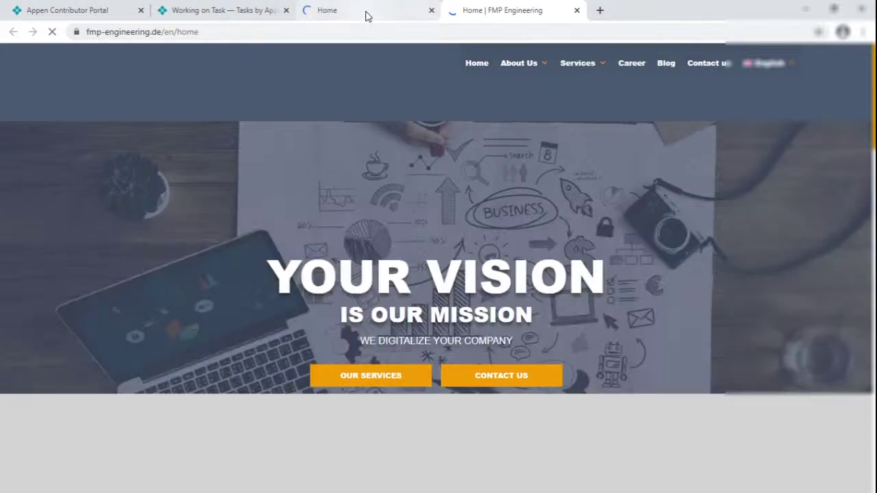
{"action": "left_click", "coordinate": [366, 11]}
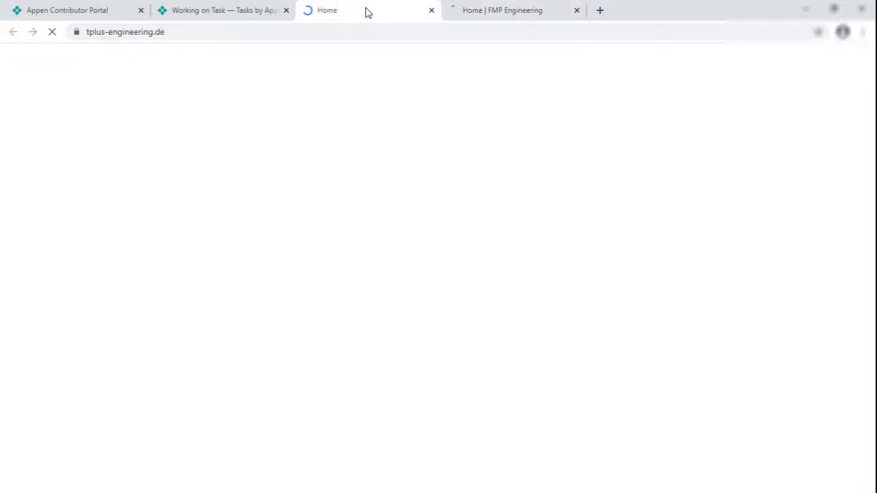
{"action": "left_click", "coordinate": [212, 11]}
{"action": "left_click", "coordinate": [151, 174]}
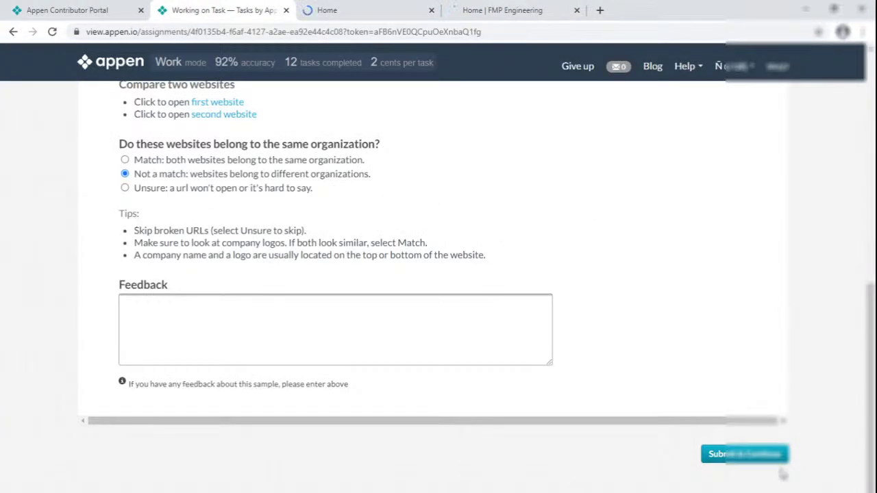
{"action": "left_click", "coordinate": [750, 456]}
{"action": "right_click", "coordinate": [216, 6]}
{"action": "left_click", "coordinate": [294, 154]}
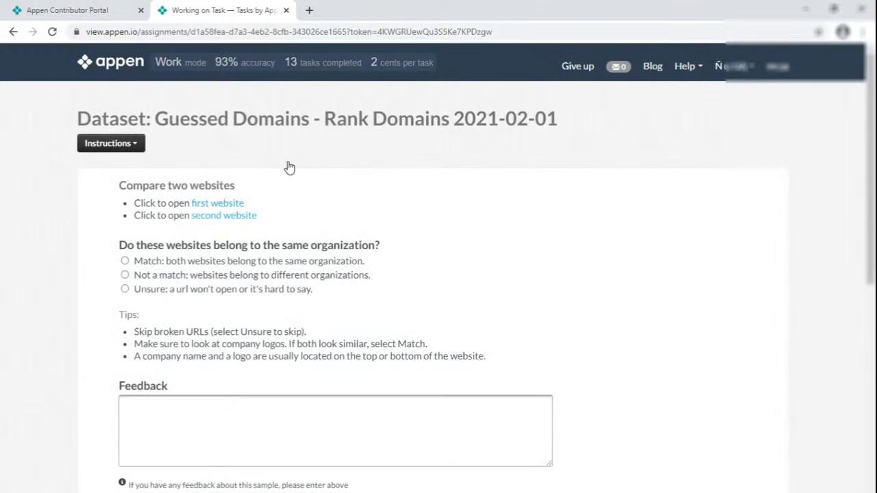
- Open the first and second websites of both comparisons on the new task page
{"action": "left_click", "coordinate": [237, 203]}
{"action": "left_click", "coordinate": [238, 215]}
{"action": "scroll", "coordinate": [329, 205], "scroll_direction": "down", "scroll_amount": 2}
{"action": "left_click", "coordinate": [222, 102]}
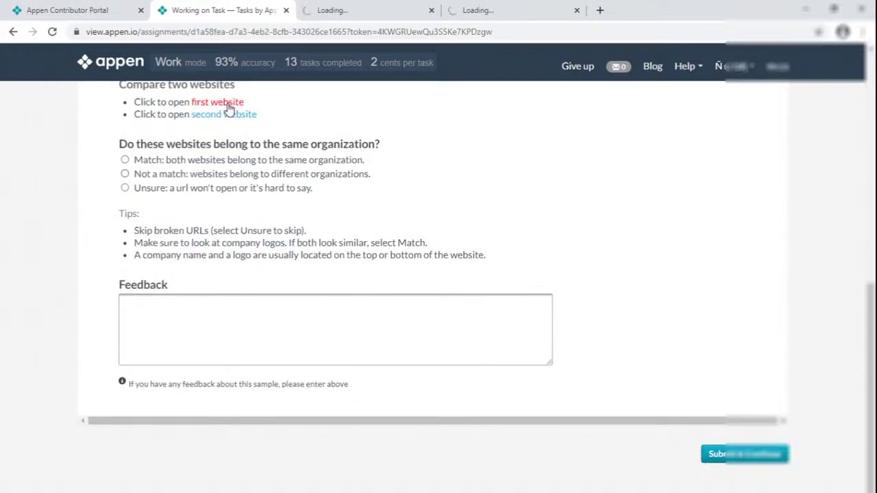
{"action": "left_click", "coordinate": [229, 114]}
{"action": "scroll", "coordinate": [368, 172], "scroll_direction": "up", "scroll_amount": 2}
- Compare the first pair of websites, ims.ac.jp and nrl.navy.mil
{"action": "left_click", "coordinate": [305, 12]}
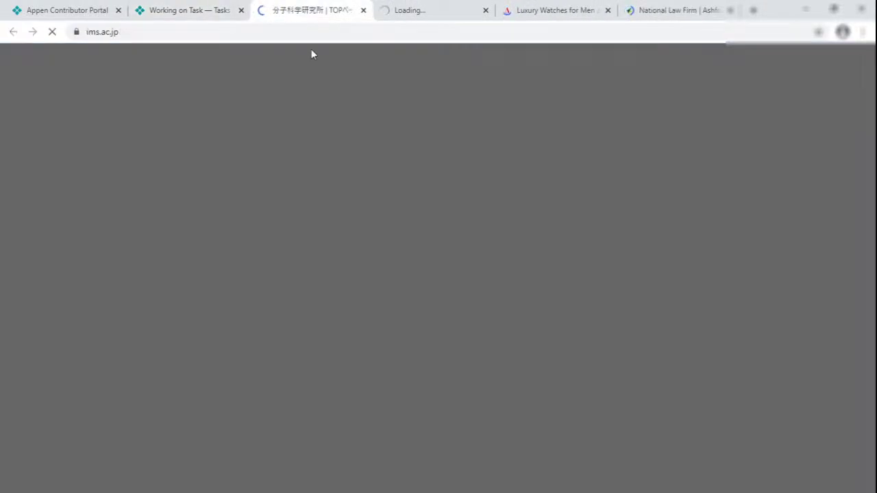
{"action": "left_click", "coordinate": [411, 14]}
{"action": "left_click", "coordinate": [312, 11]}
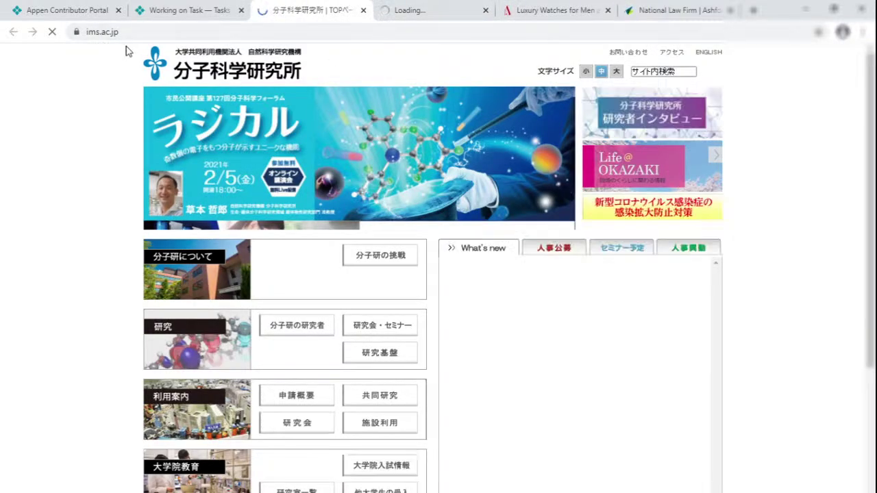
{"action": "left_click", "coordinate": [426, 13]}
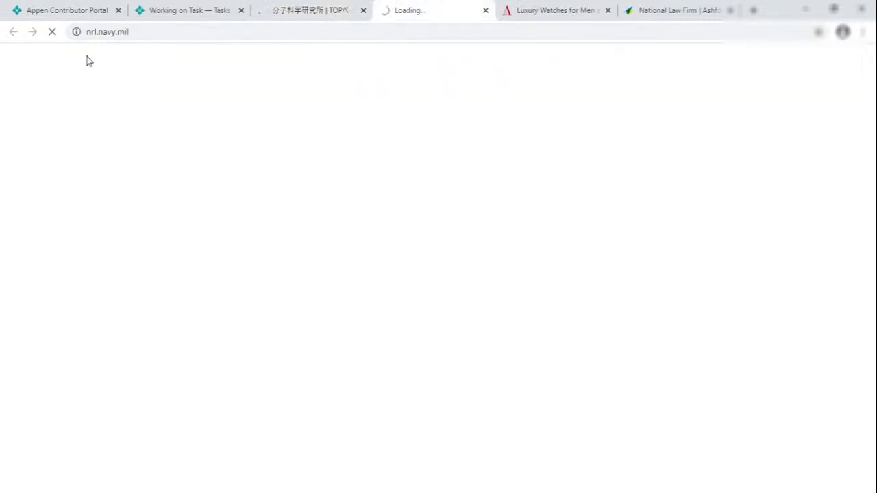
- Compare the logos, business types and footers of ashford.com and ashfords.co.uk
{"action": "left_click", "coordinate": [551, 11]}
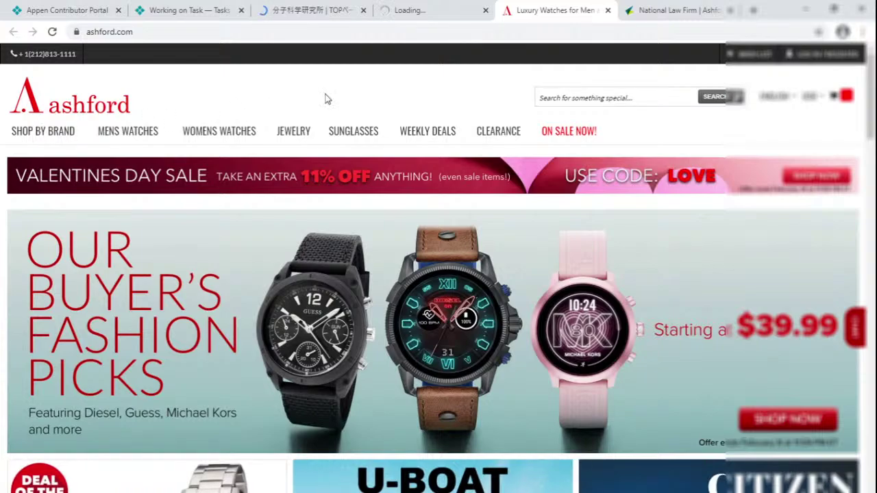
{"action": "left_click", "coordinate": [662, 8]}
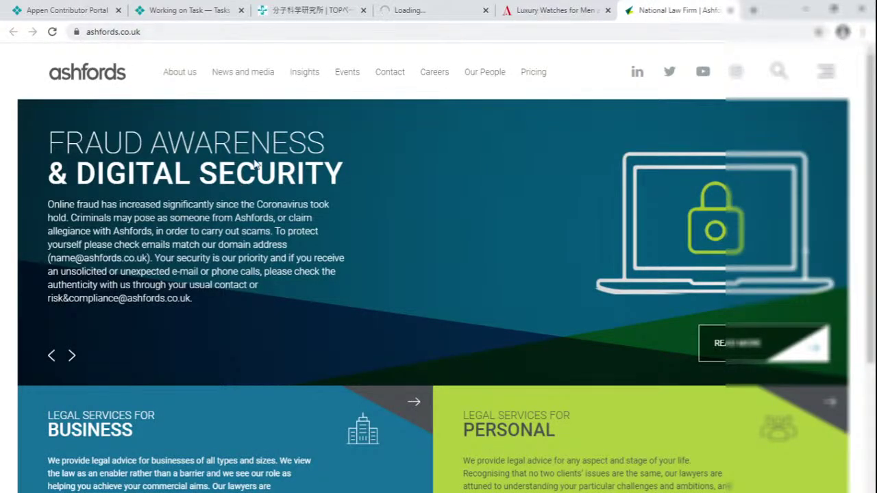
{"action": "left_click", "coordinate": [524, 10]}
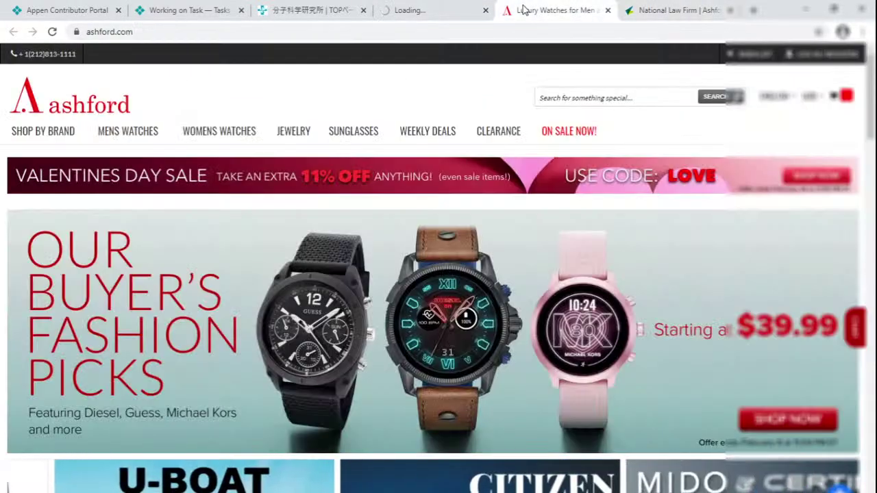
{"action": "left_click", "coordinate": [669, 7]}
{"action": "scroll", "coordinate": [348, 287], "scroll_direction": "down", "scroll_amount": 4}
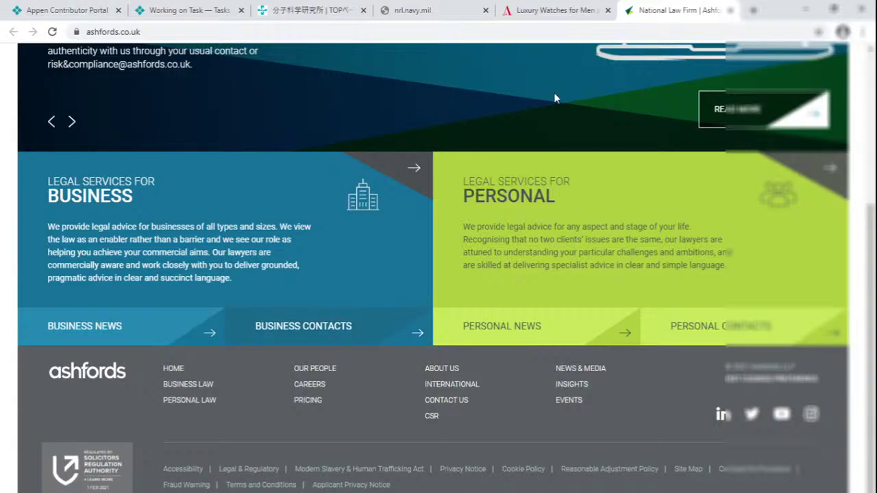
{"action": "left_click", "coordinate": [553, 10]}
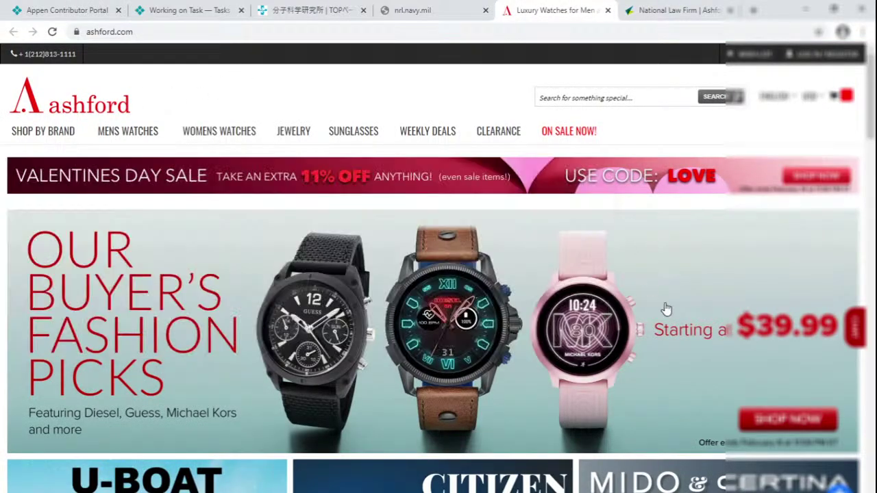
{"action": "scroll", "coordinate": [666, 309], "scroll_direction": "down", "scroll_amount": 20}
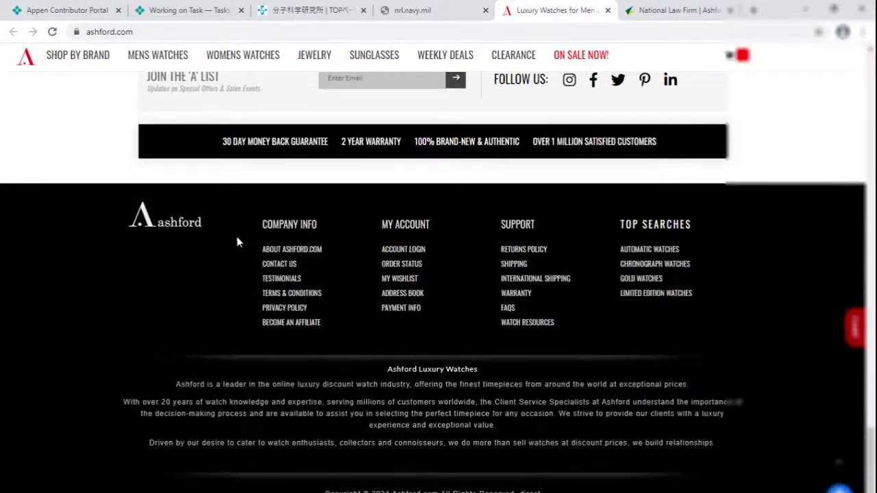
{"action": "left_click", "coordinate": [669, 17]}
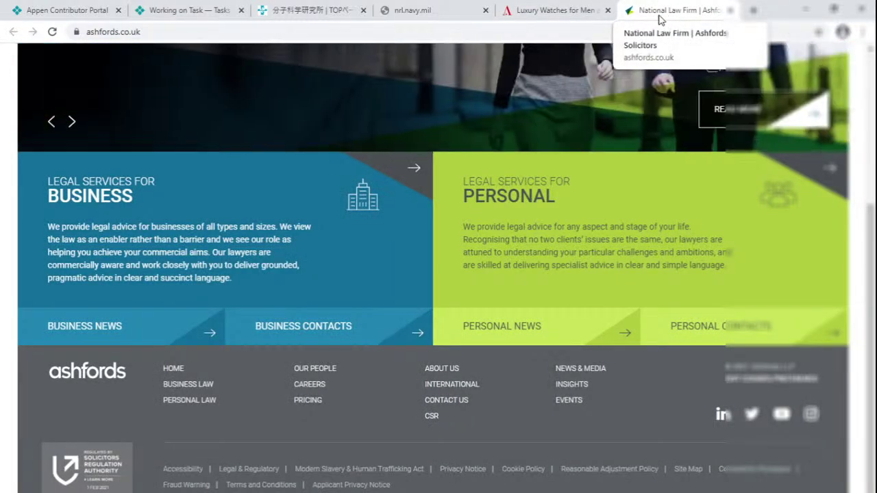
- Answer the second comparison "Not a match: websites belong to different organizations", submit the task page and close the website tabs
{"action": "left_click", "coordinate": [176, 12]}
{"action": "scroll", "coordinate": [161, 284], "scroll_direction": "down", "scroll_amount": 2}
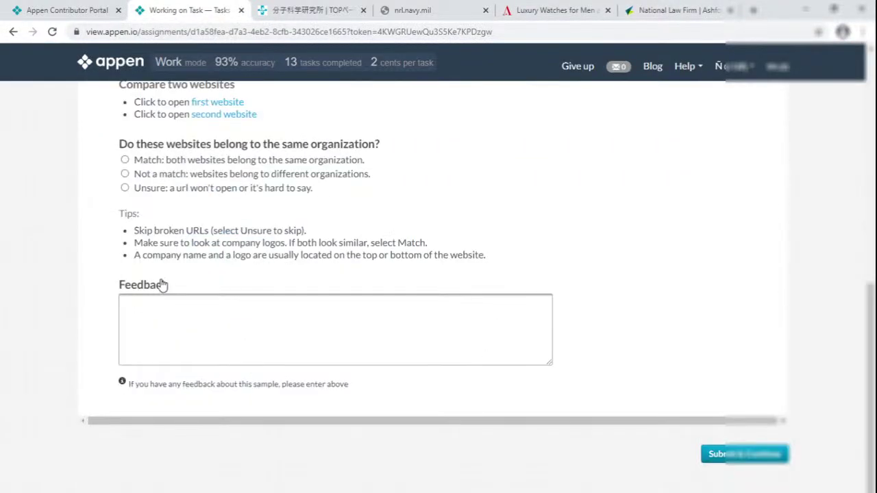
{"action": "left_click", "coordinate": [163, 188]}
{"action": "left_click", "coordinate": [271, 174]}
{"action": "left_click", "coordinate": [731, 448]}
{"action": "right_click", "coordinate": [189, 6]}
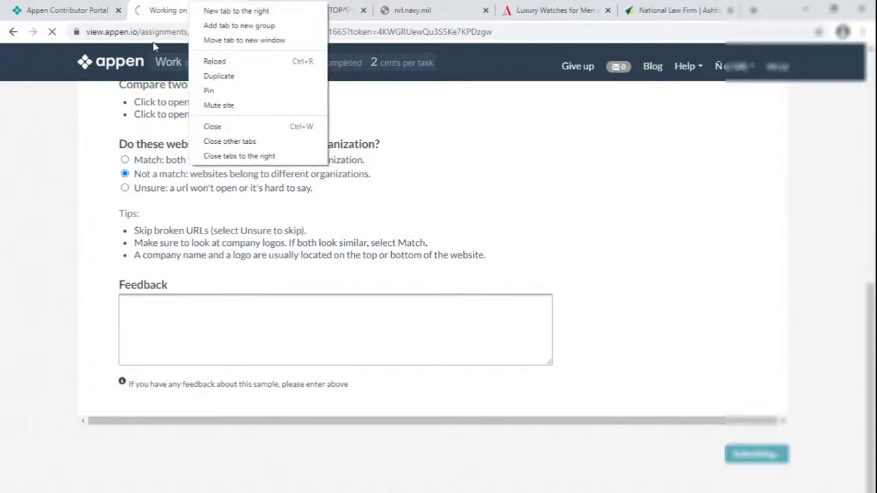
{"action": "left_click", "coordinate": [226, 154]}
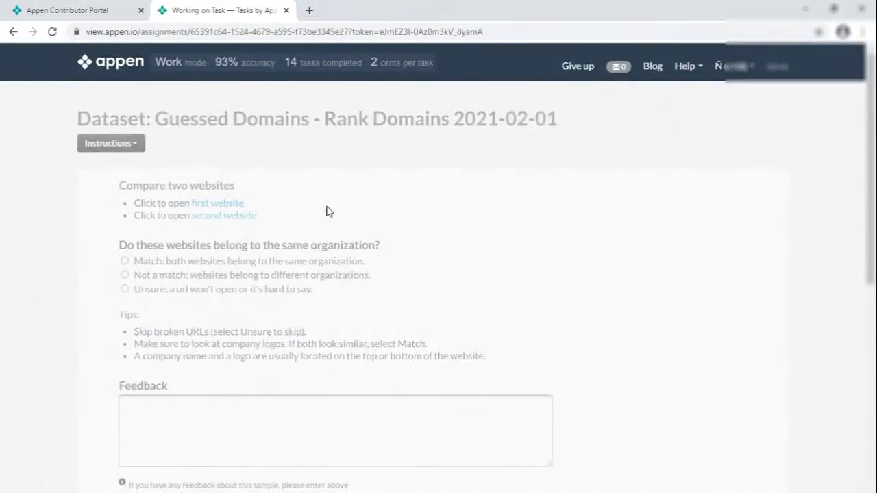
- Open both websites for each of the two comparisons on the newly loaded page
{"action": "left_click", "coordinate": [233, 203]}
{"action": "left_click", "coordinate": [238, 217]}
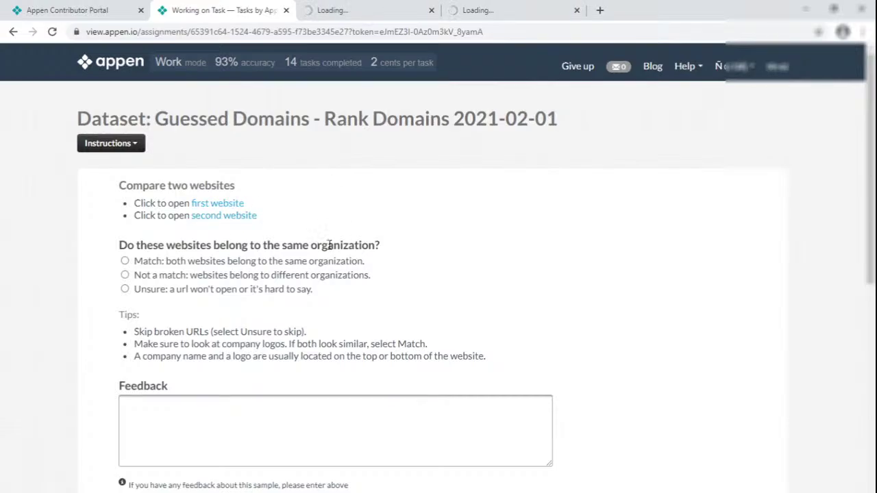
{"action": "scroll", "coordinate": [329, 245], "scroll_direction": "down", "scroll_amount": 2}
{"action": "left_click", "coordinate": [231, 103]}
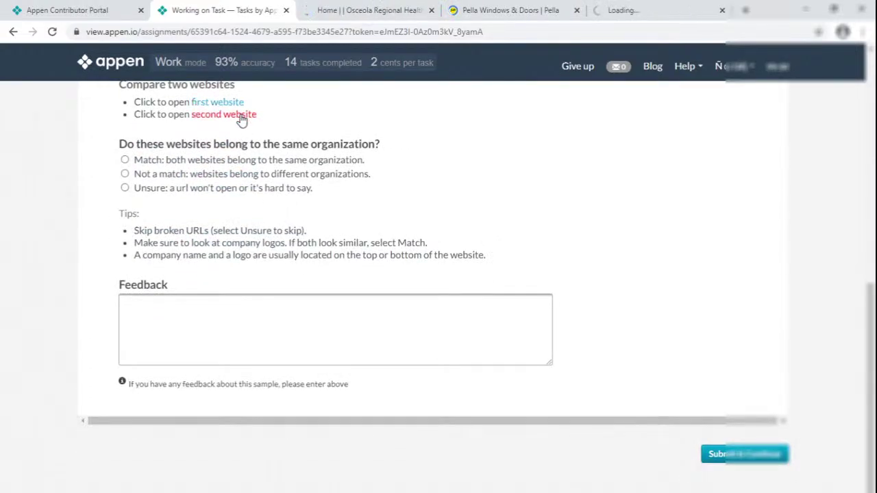
- Check the two website pairs: osceolarhc.org against pella.com, and nursing.jhu.edu against u.washington.edu
{"action": "left_click", "coordinate": [329, 10]}
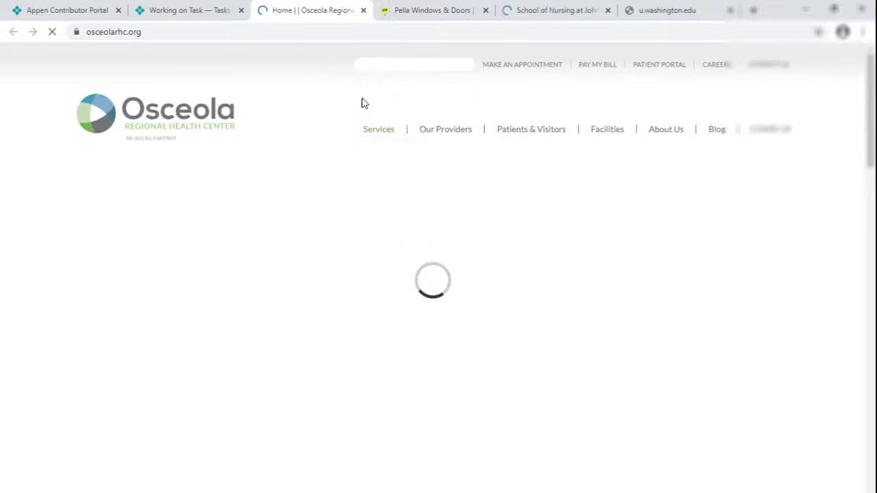
{"action": "left_click", "coordinate": [431, 10]}
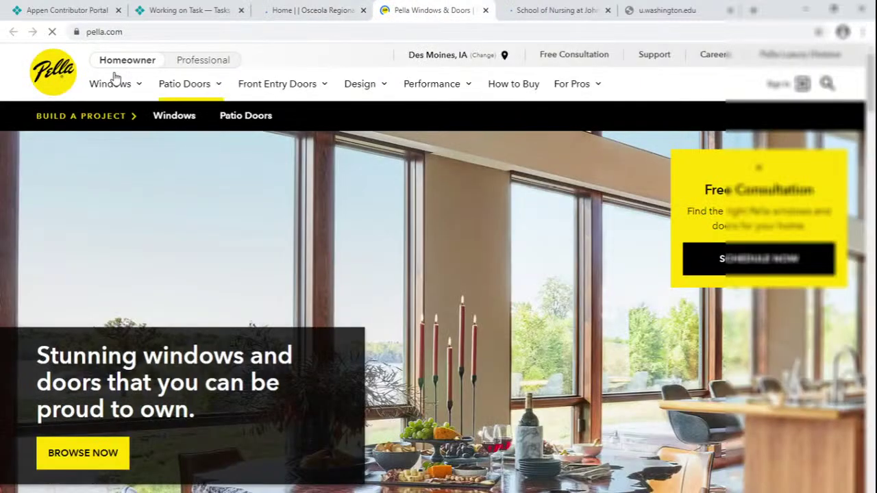
{"action": "left_click", "coordinate": [582, 10]}
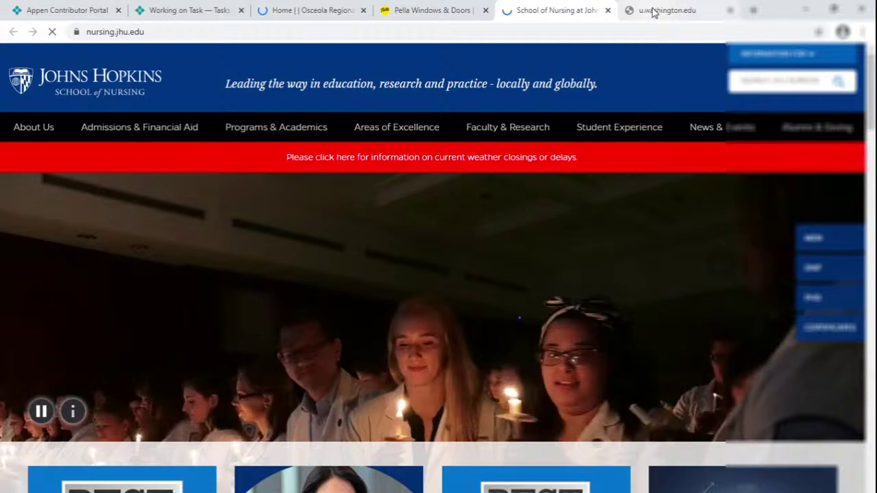
{"action": "left_click", "coordinate": [654, 10]}
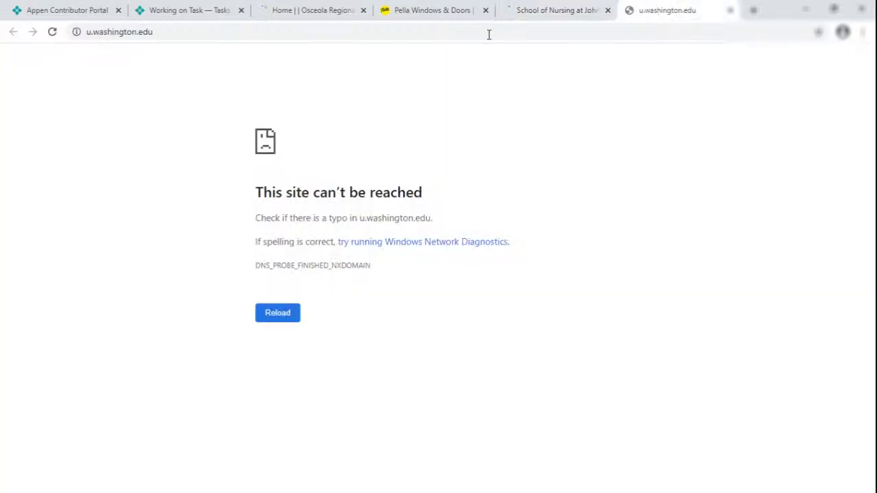
- Answer the first comparison "Not a match" and the second "Unsure", and submit the page, closing the website tabs
{"action": "left_click", "coordinate": [195, 11]}
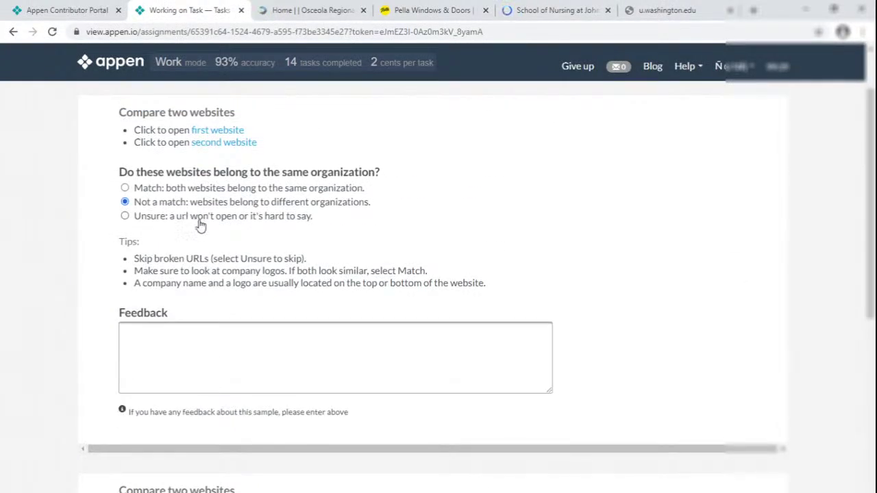
{"action": "left_click", "coordinate": [158, 189]}
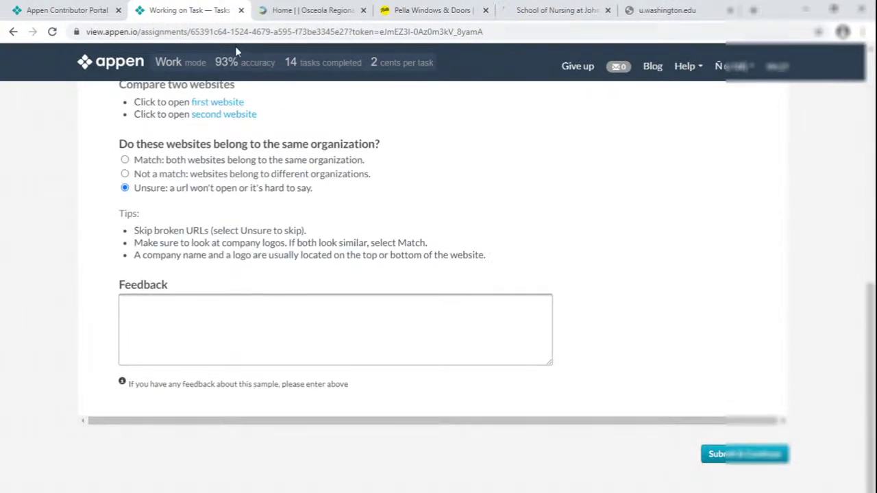
{"action": "left_click", "coordinate": [710, 451]}
{"action": "right_click", "coordinate": [185, 15]}
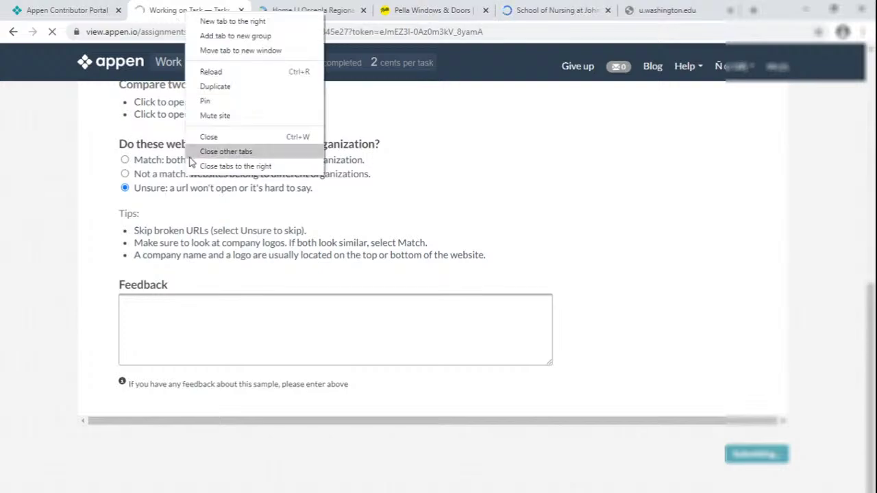
{"action": "left_click", "coordinate": [214, 166]}
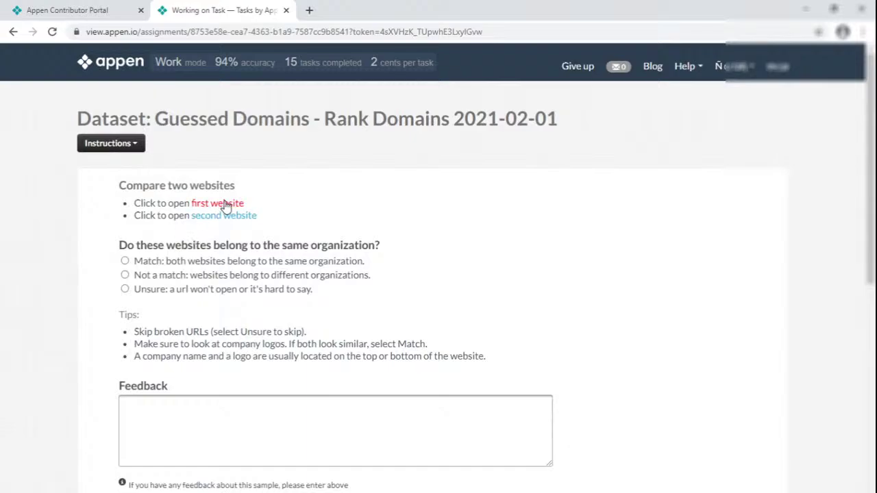
- Open all four websites linked in the next task page's two comparisons
{"action": "left_click", "coordinate": [226, 204]}
{"action": "left_click", "coordinate": [231, 215]}
{"action": "scroll", "coordinate": [386, 250], "scroll_direction": "down", "scroll_amount": 1}
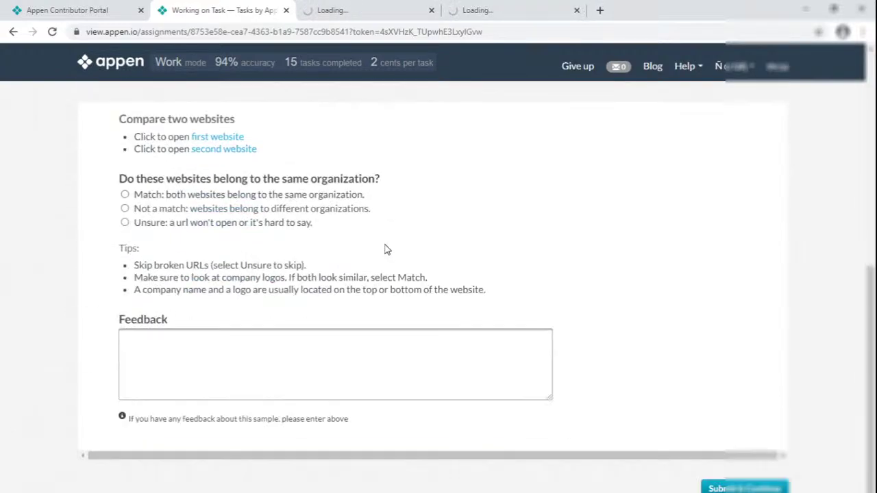
{"action": "scroll", "coordinate": [386, 250], "scroll_direction": "down", "scroll_amount": 1}
{"action": "left_click", "coordinate": [230, 101]}
{"action": "left_click", "coordinate": [226, 114]}
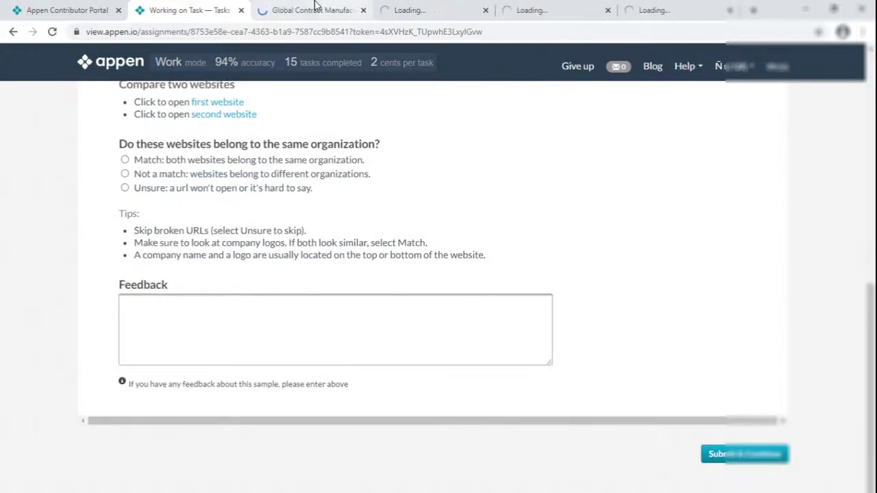
- Compare the company names and logos of marsint.com with zoneti.ca, and of bci-consulting.com with gruppomegawatt.it
{"action": "left_click", "coordinate": [317, 8]}
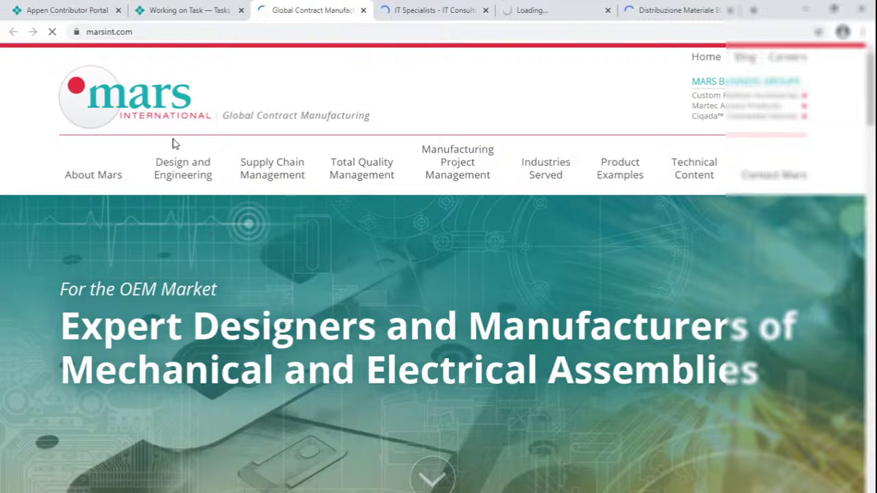
{"action": "left_click", "coordinate": [433, 9]}
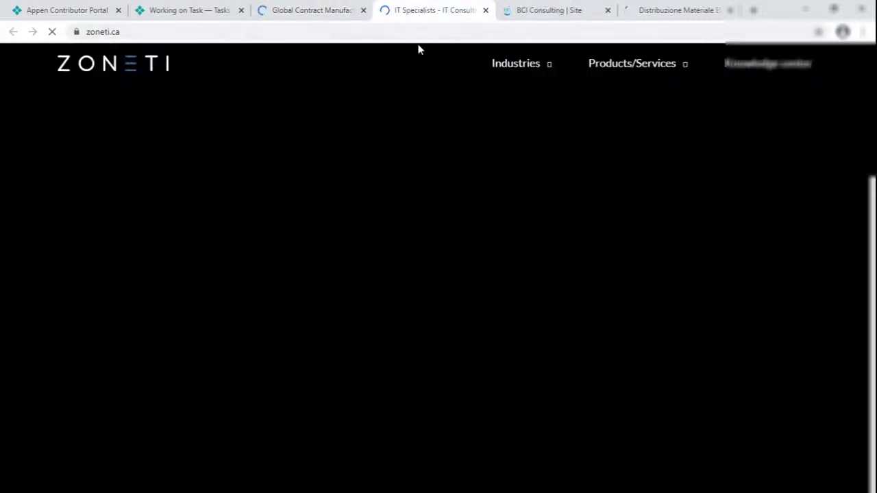
{"action": "left_click", "coordinate": [545, 12]}
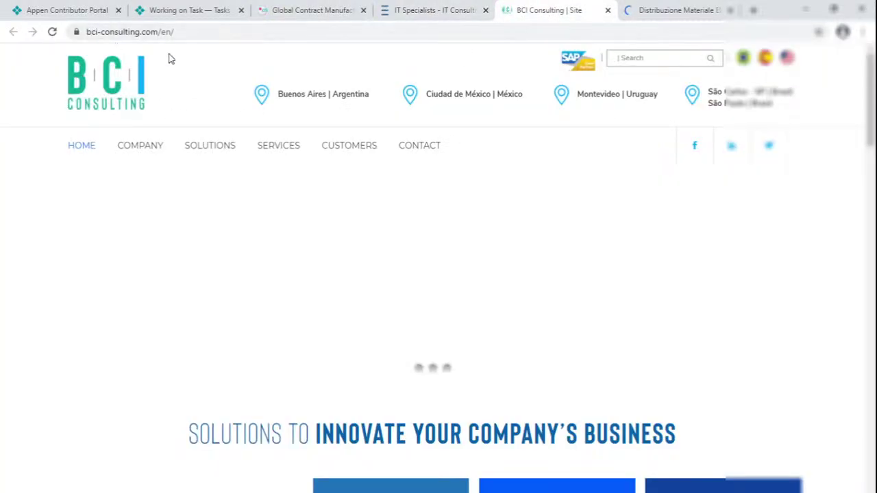
{"action": "key", "text": "ctrl+Tab"}
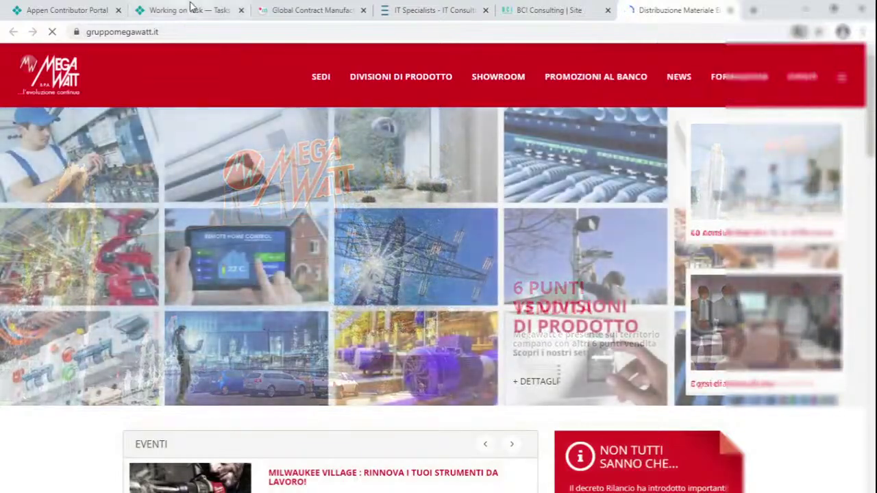
- Answer both comparisons on the task page "Not a match: websites belong to different organizations"
{"action": "left_click", "coordinate": [191, 10]}
{"action": "left_click", "coordinate": [177, 274]}
{"action": "scroll", "coordinate": [206, 301], "scroll_direction": "down", "scroll_amount": 2}
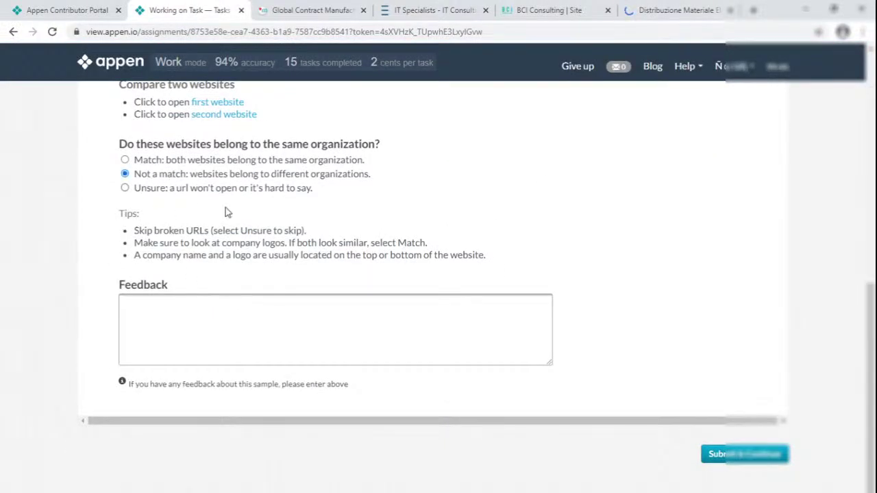
- Close the four compared website tabs and submit the task page
{"action": "right_click", "coordinate": [190, 7]}
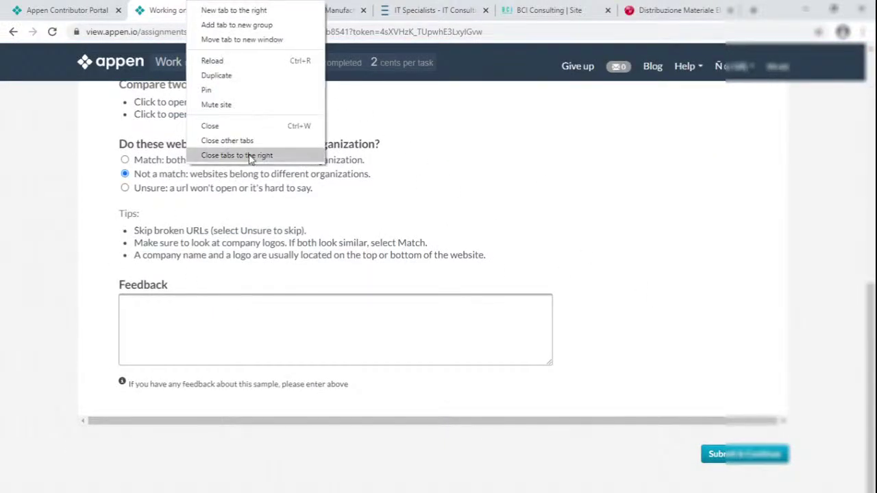
{"action": "left_click", "coordinate": [236, 156]}
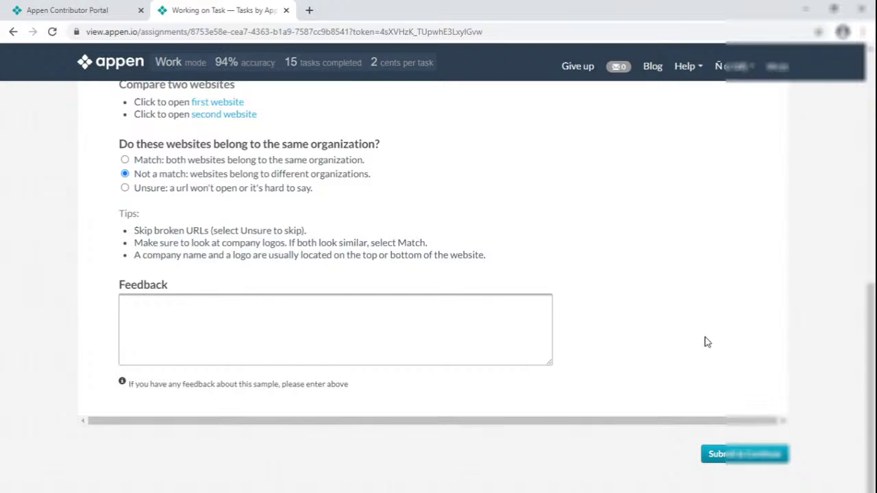
{"action": "left_click", "coordinate": [757, 457]}
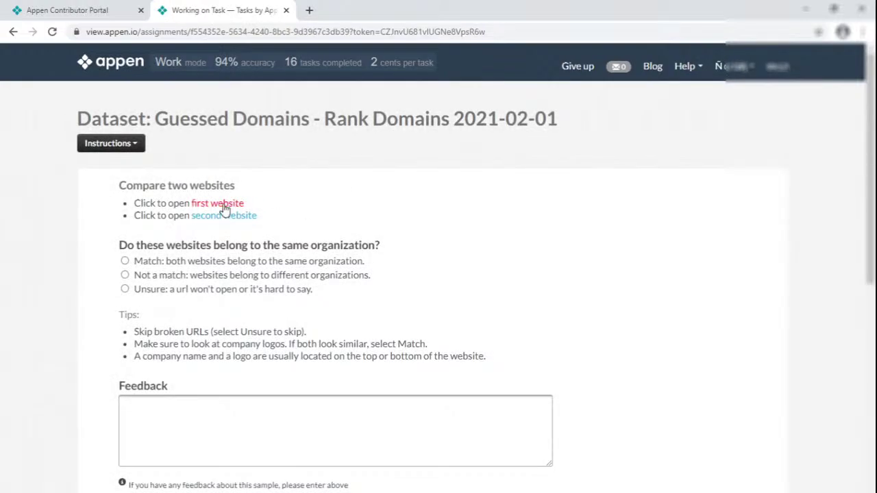
- Open all four websites linked in the two comparisons of the new task page
{"action": "left_click", "coordinate": [224, 203]}
{"action": "left_click", "coordinate": [248, 217]}
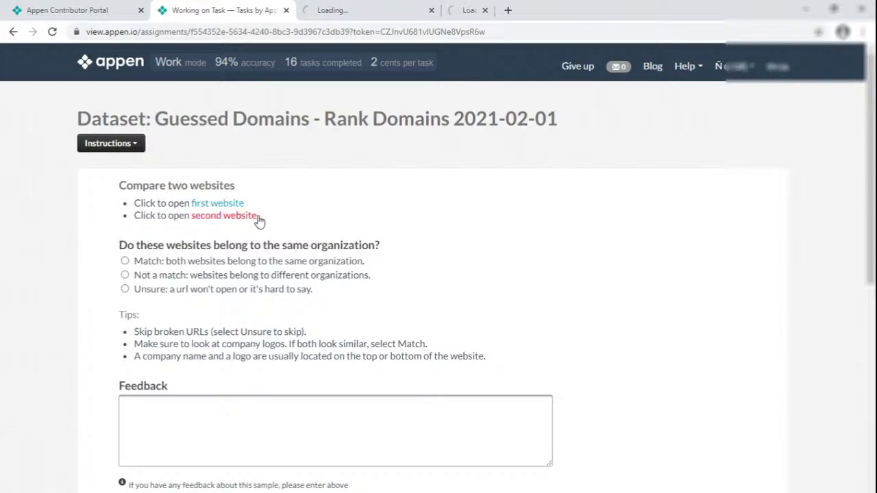
{"action": "scroll", "coordinate": [370, 267], "scroll_direction": "down", "scroll_amount": 3}
{"action": "scroll", "coordinate": [370, 267], "scroll_direction": "down", "scroll_amount": 4}
{"action": "left_click", "coordinate": [229, 104]}
{"action": "left_click", "coordinate": [233, 115]}
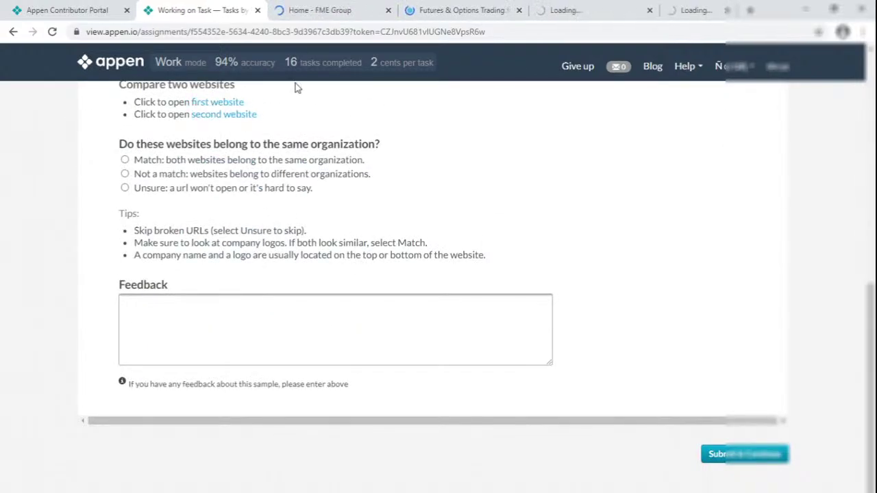
- Compare the company names, logos and footers of fmegroup.com and cmegroup.com
{"action": "key", "text": "ctrl+Tab"}
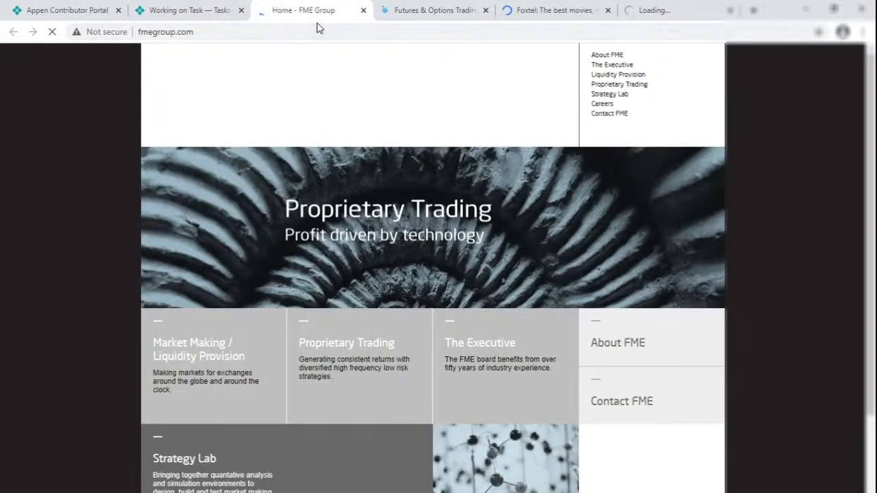
{"action": "left_click", "coordinate": [440, 10]}
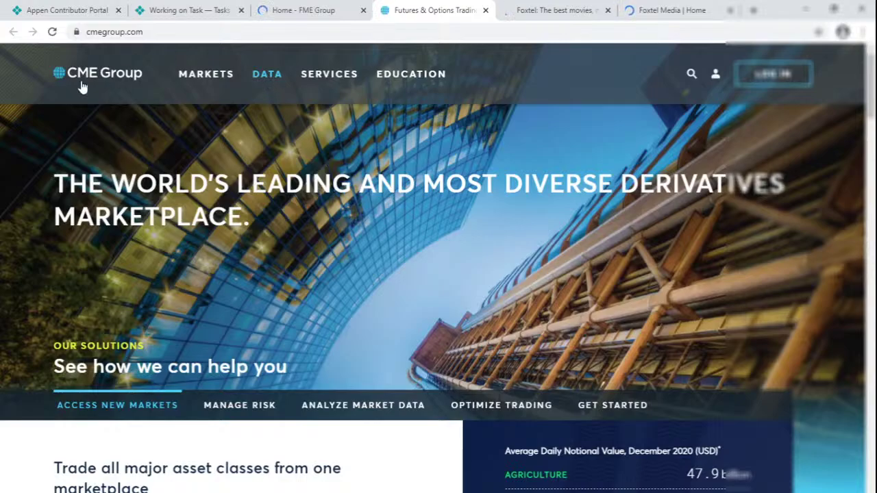
{"action": "scroll", "coordinate": [335, 322], "scroll_direction": "down", "scroll_amount": 10}
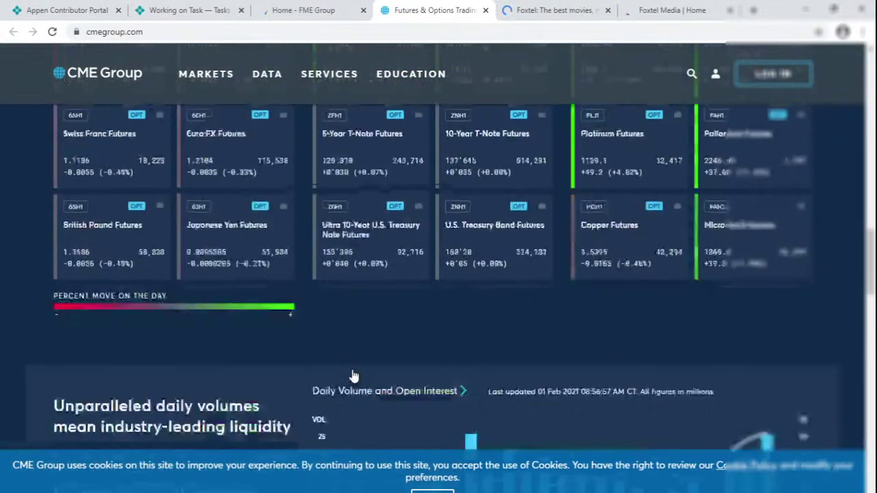
{"action": "scroll", "coordinate": [353, 374], "scroll_direction": "down", "scroll_amount": 10}
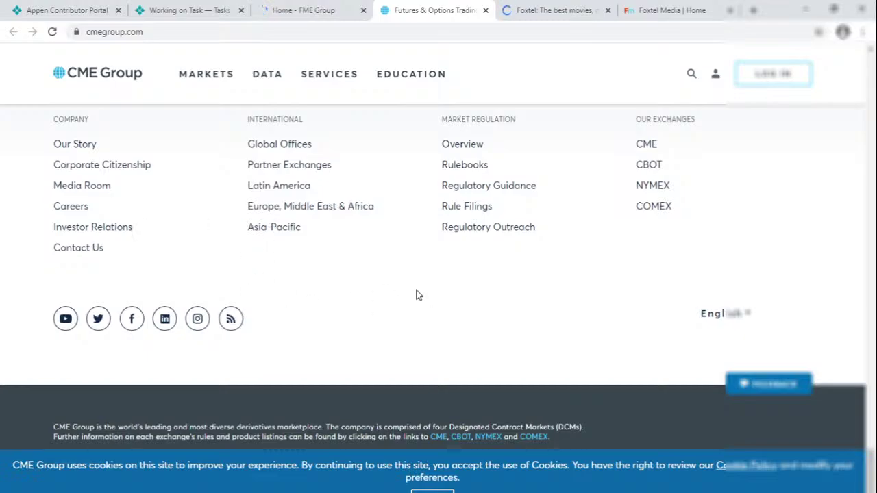
{"action": "scroll", "coordinate": [309, 329], "scroll_direction": "up", "scroll_amount": 15}
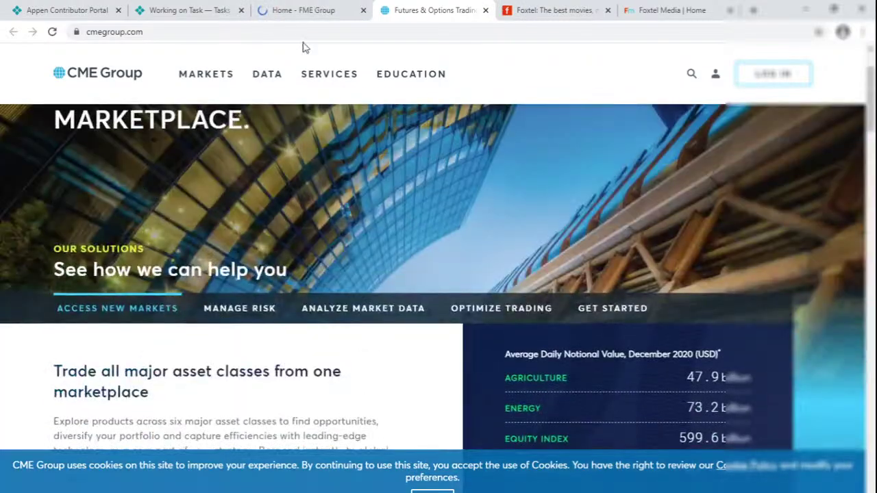
{"action": "left_click", "coordinate": [318, 11]}
{"action": "scroll", "coordinate": [416, 383], "scroll_direction": "down", "scroll_amount": 3}
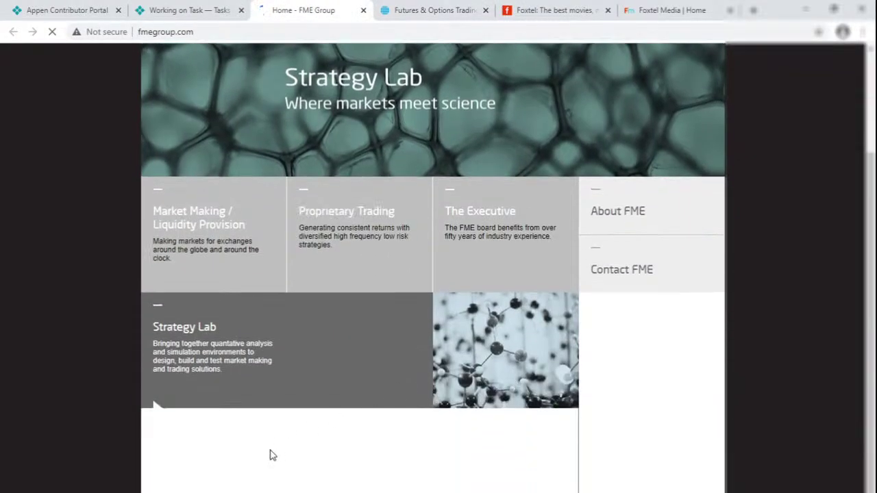
- Compare the logos and page content of foxtel.com.au and foxtelmedia.com.au, blocking foxtel.com.au's notification request
{"action": "left_click", "coordinate": [555, 10]}
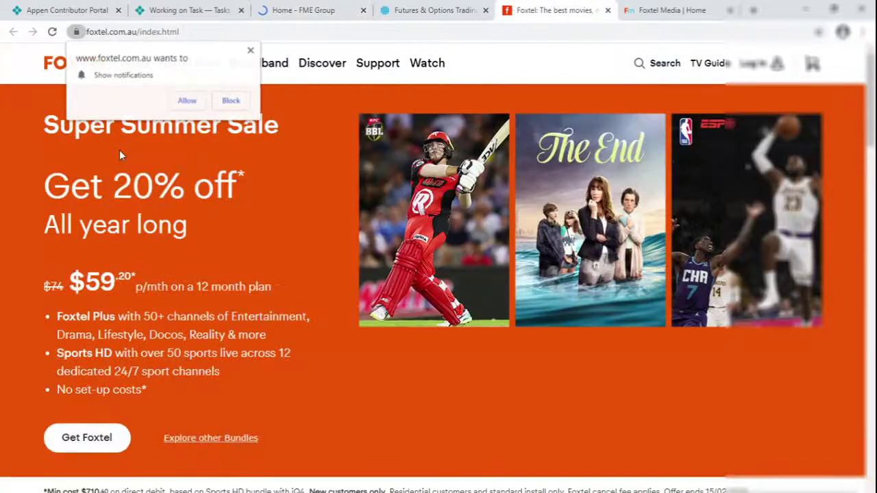
{"action": "left_click", "coordinate": [238, 98]}
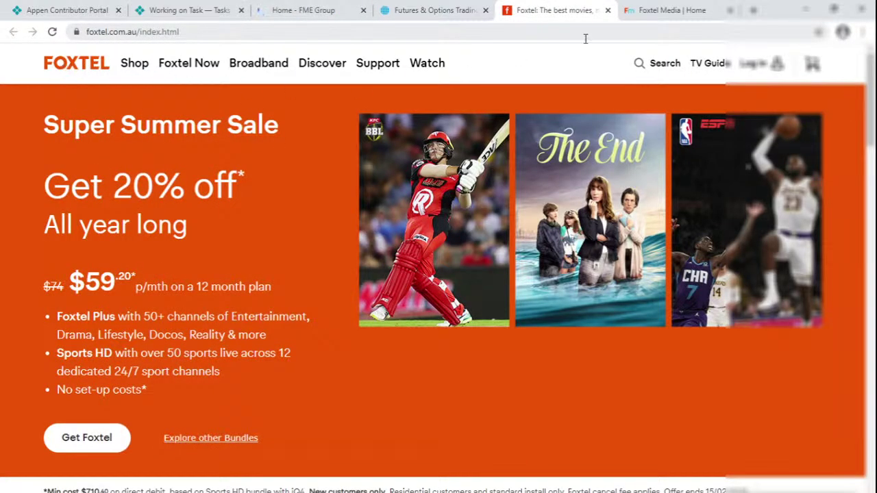
{"action": "left_click", "coordinate": [662, 12]}
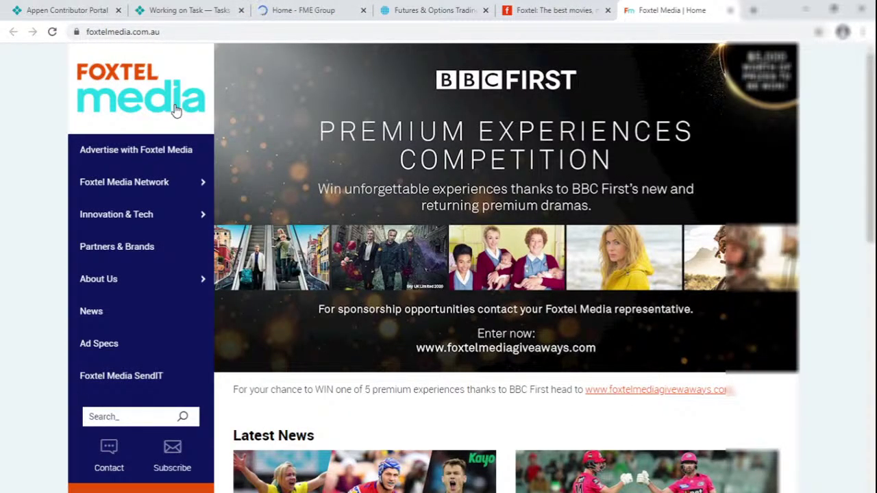
{"action": "left_click", "coordinate": [559, 8]}
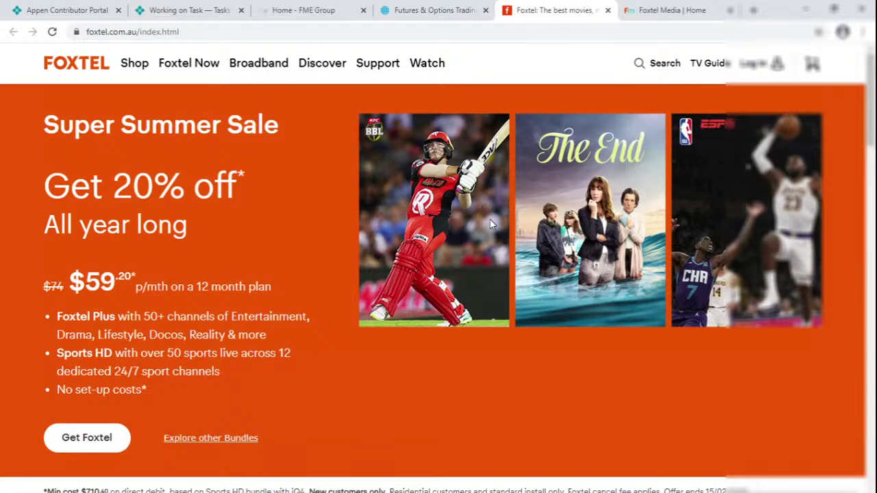
{"action": "scroll", "coordinate": [483, 230], "scroll_direction": "down", "scroll_amount": 20}
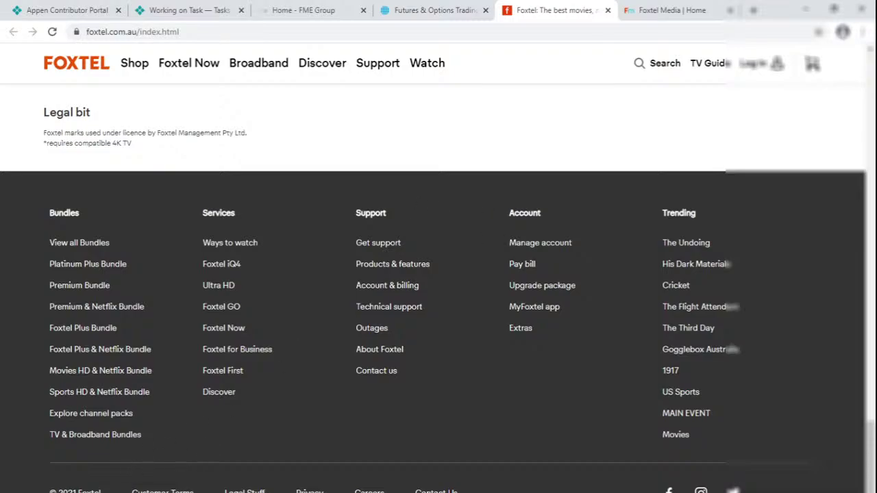
{"action": "scroll", "coordinate": [322, 373], "scroll_direction": "up", "scroll_amount": 20}
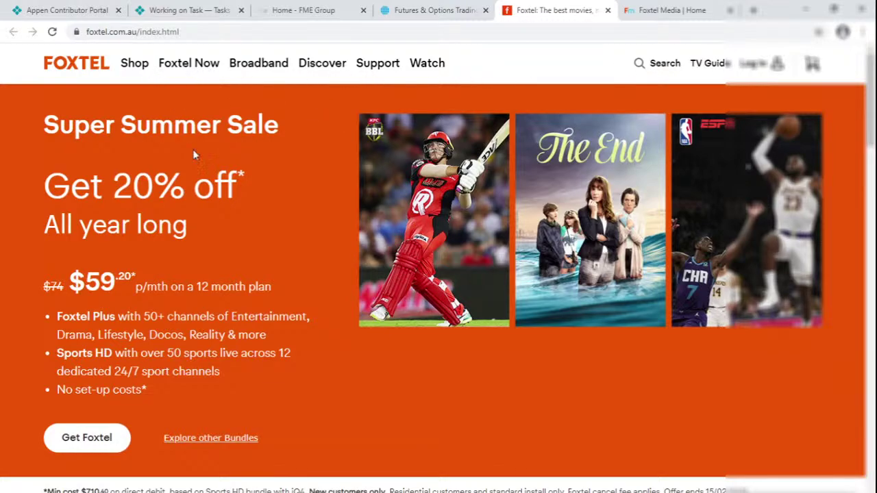
{"action": "scroll", "coordinate": [213, 233], "scroll_direction": "down", "scroll_amount": 6}
{"action": "scroll", "coordinate": [213, 232], "scroll_direction": "down", "scroll_amount": 5}
{"action": "scroll", "coordinate": [212, 230], "scroll_direction": "up", "scroll_amount": 9}
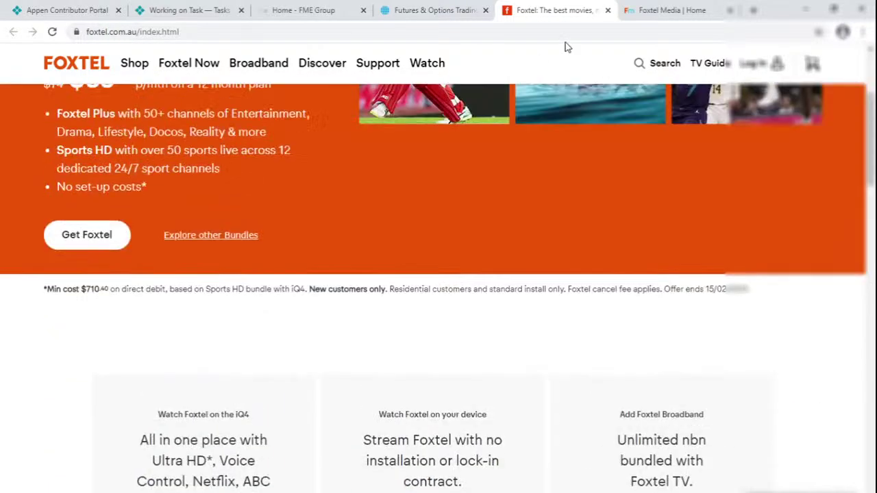
{"action": "left_click", "coordinate": [646, 10]}
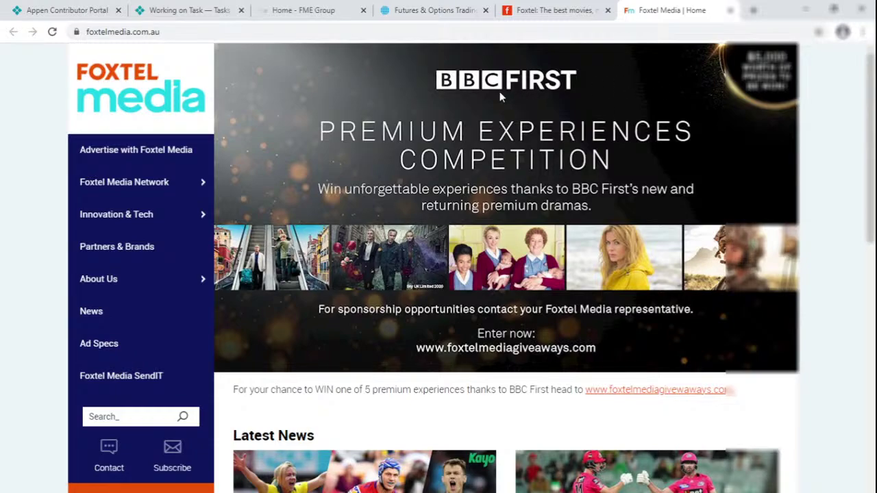
- Examine the Partners & Brands page of foxtelmedia.com.au for a link to the Foxtel website's organization
{"action": "scroll", "coordinate": [501, 92], "scroll_direction": "down", "scroll_amount": 8}
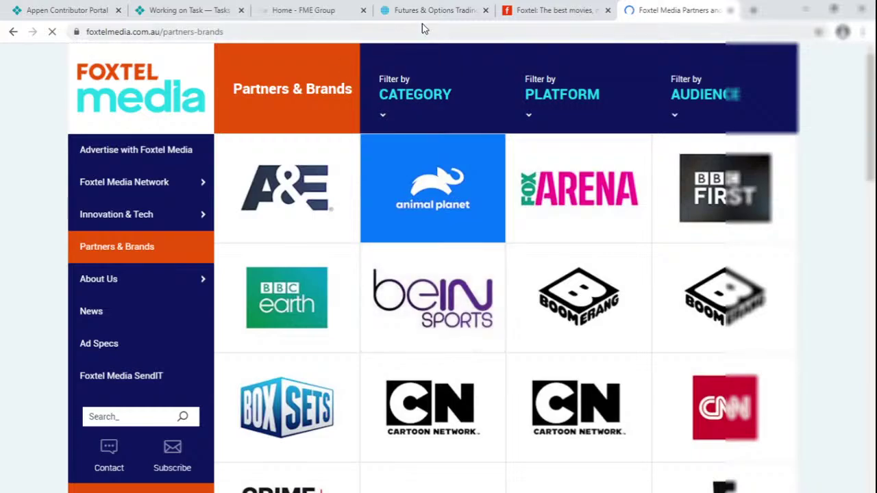
{"action": "left_click", "coordinate": [535, 10]}
{"action": "left_click", "coordinate": [644, 11]}
{"action": "scroll", "coordinate": [620, 308], "scroll_direction": "down", "scroll_amount": 3}
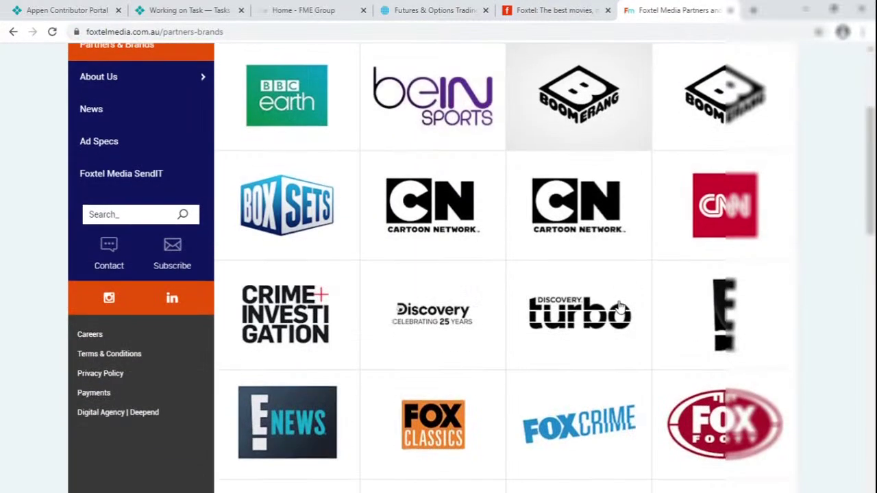
{"action": "scroll", "coordinate": [620, 309], "scroll_direction": "down", "scroll_amount": 3}
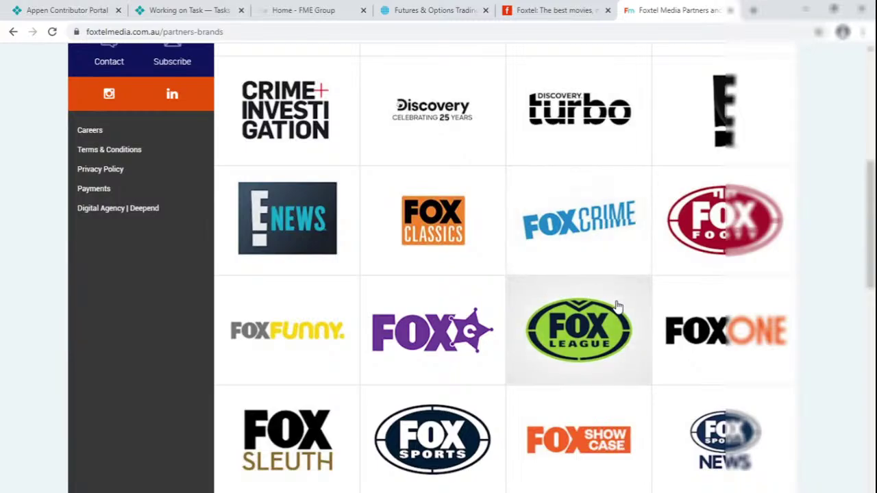
{"action": "scroll", "coordinate": [616, 306], "scroll_direction": "down", "scroll_amount": 3}
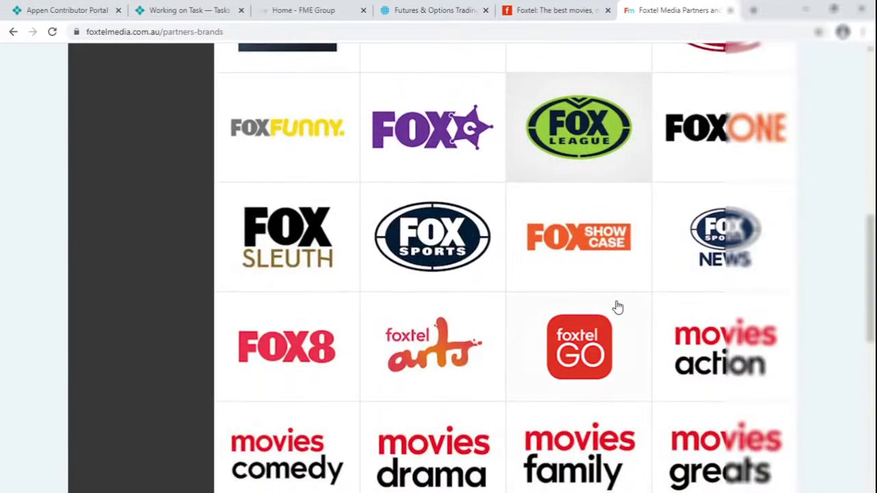
{"action": "scroll", "coordinate": [615, 308], "scroll_direction": "down", "scroll_amount": 3}
{"action": "scroll", "coordinate": [613, 308], "scroll_direction": "down", "scroll_amount": 3}
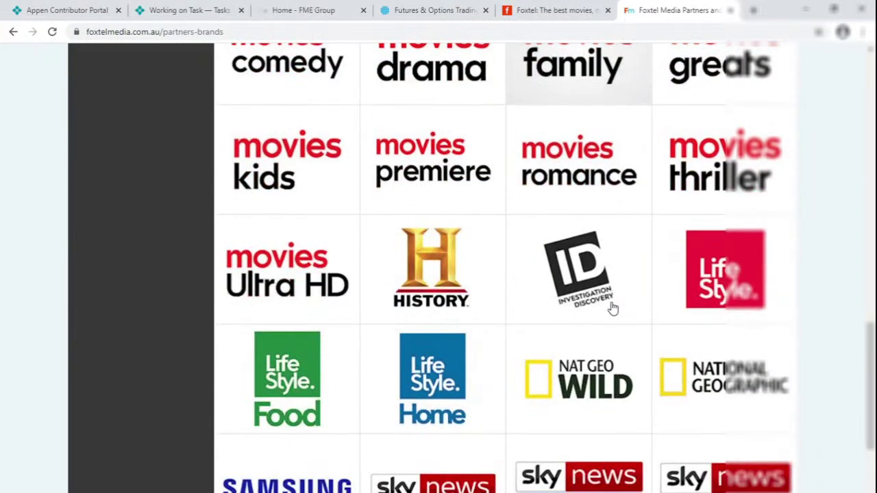
{"action": "scroll", "coordinate": [456, 297], "scroll_direction": "down", "scroll_amount": 3}
{"action": "scroll", "coordinate": [453, 288], "scroll_direction": "up", "scroll_amount": 10}
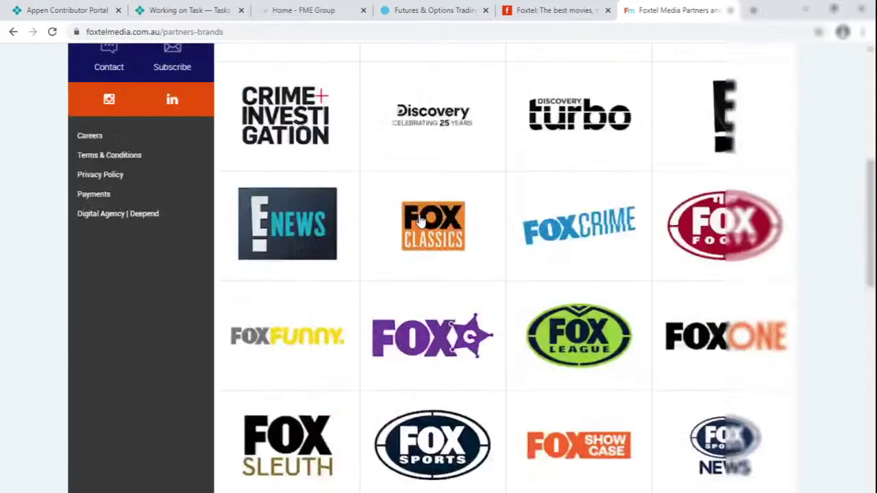
- Answer both comparisons "Not a match: websites belong to different organizations", submit the page and close the website tabs
{"action": "left_click", "coordinate": [200, 9]}
{"action": "left_click", "coordinate": [152, 276]}
{"action": "scroll", "coordinate": [161, 274], "scroll_direction": "down", "scroll_amount": 1}
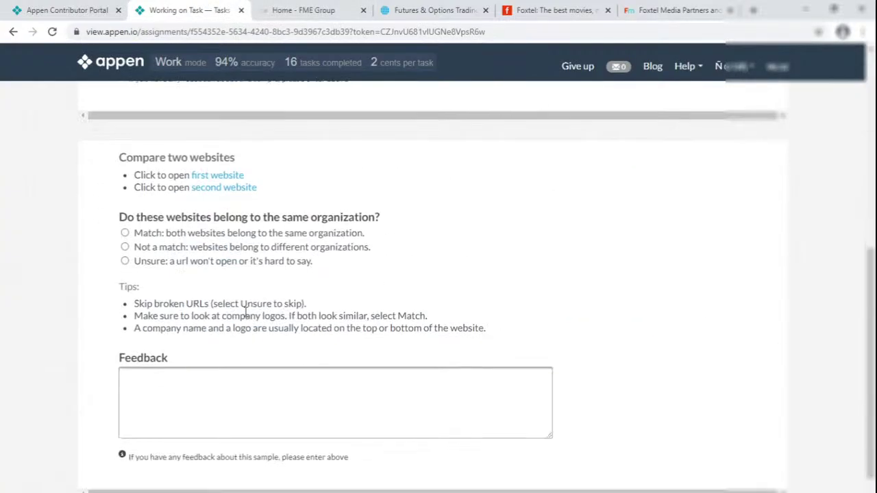
{"action": "scroll", "coordinate": [174, 251], "scroll_direction": "down", "scroll_amount": 2}
{"action": "left_click", "coordinate": [740, 454]}
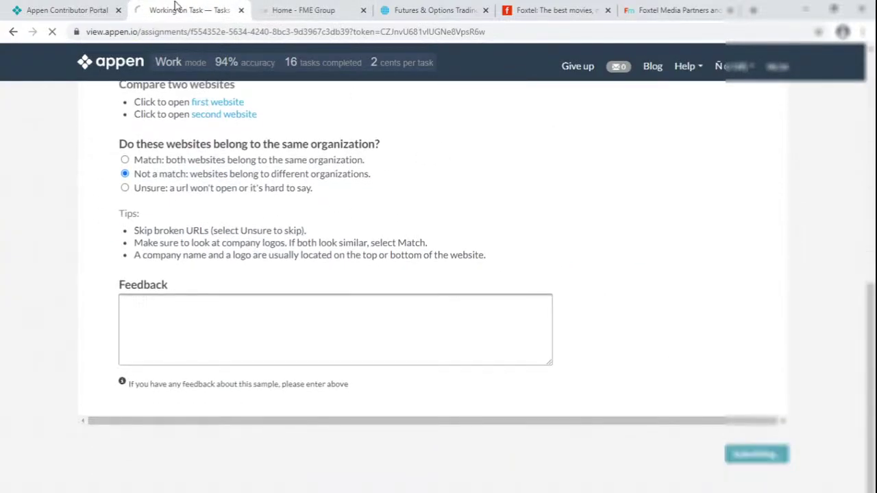
{"action": "right_click", "coordinate": [181, 8]}
{"action": "left_click", "coordinate": [219, 156]}
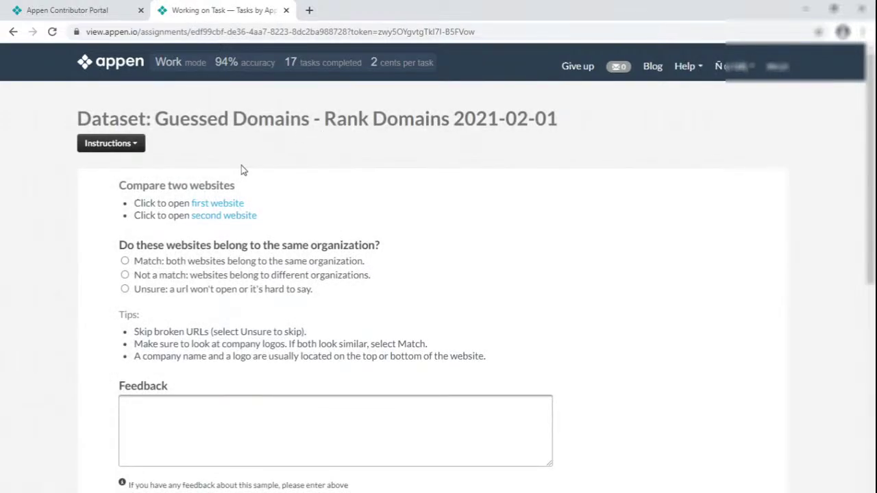
- Open the four websites linked in the comparisons on the following task page
{"action": "left_click", "coordinate": [244, 217]}
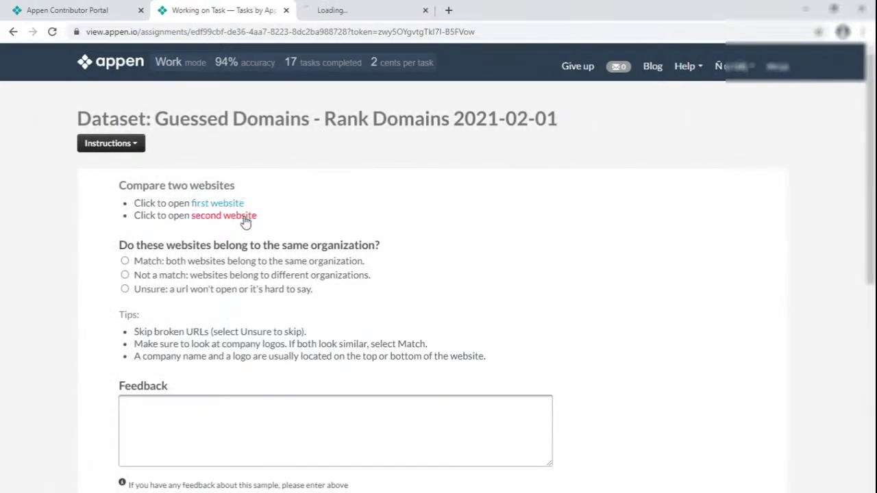
{"action": "scroll", "coordinate": [245, 221], "scroll_direction": "down", "scroll_amount": 2}
{"action": "left_click", "coordinate": [221, 102]}
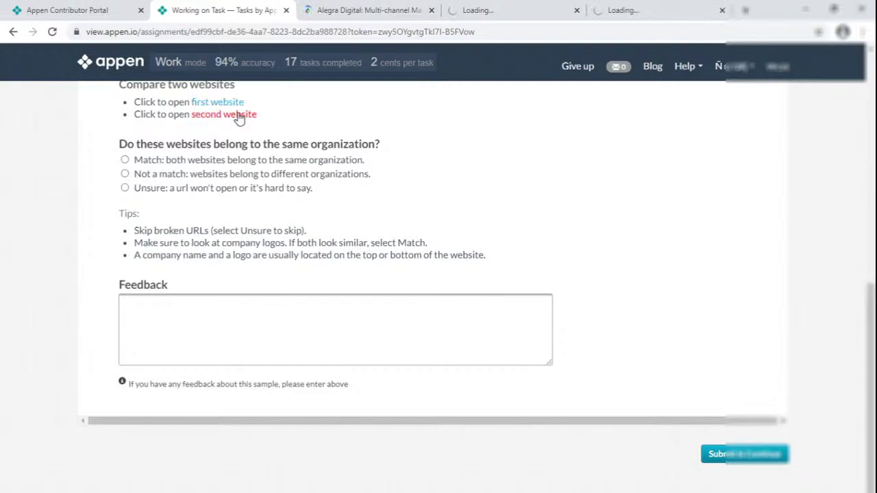
{"action": "scroll", "coordinate": [290, 196], "scroll_direction": "up", "scroll_amount": 2}
- Compare alegra.io with ga-inst.com, and hhs.texas.gov with tmhp.com, checking their logos and the Texas sites' footers
{"action": "left_click", "coordinate": [299, 10]}
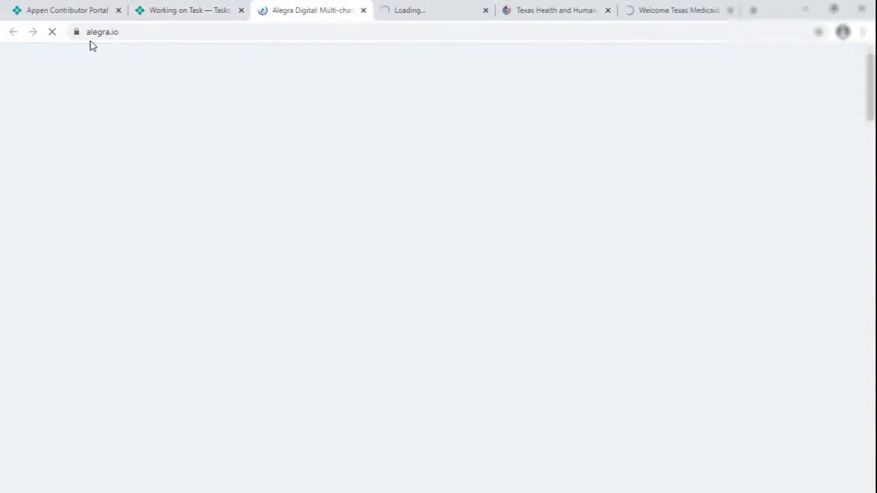
{"action": "left_click", "coordinate": [434, 15]}
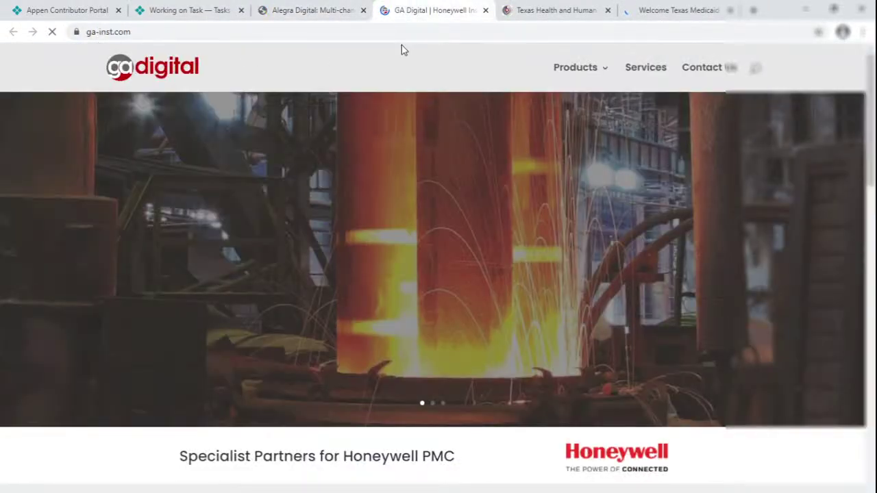
{"action": "left_click", "coordinate": [546, 11]}
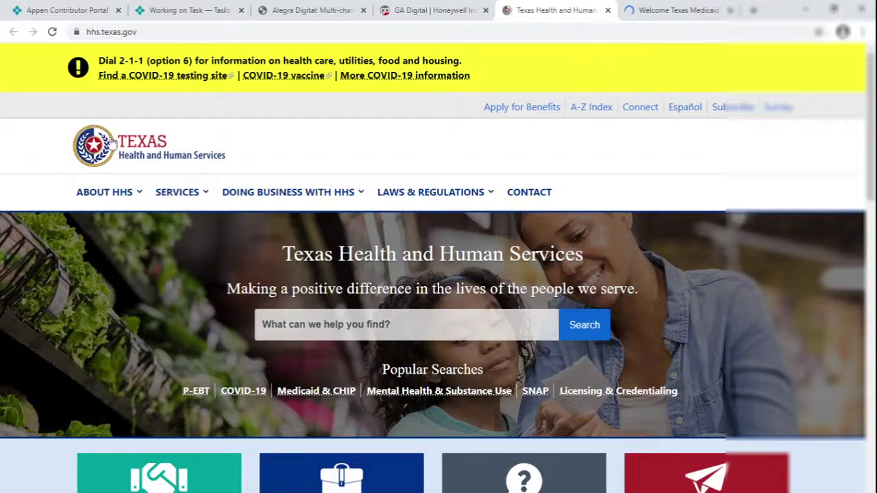
{"action": "left_click", "coordinate": [654, 10]}
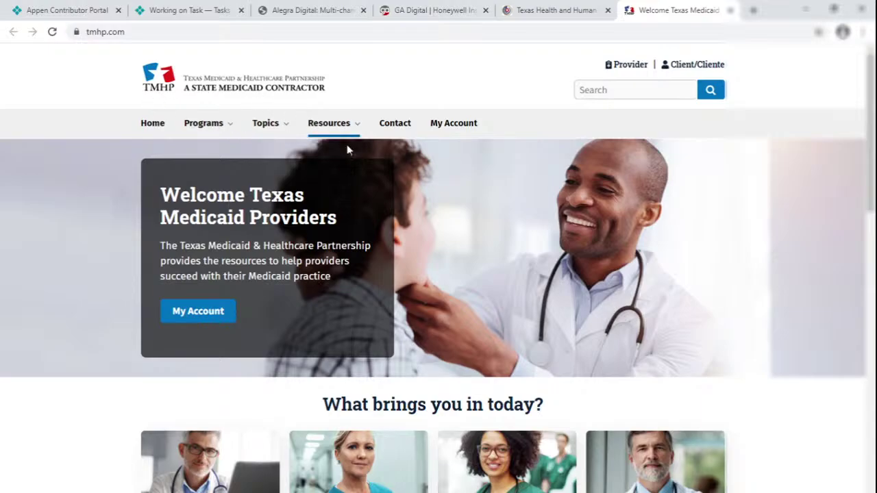
{"action": "scroll", "coordinate": [363, 288], "scroll_direction": "down", "scroll_amount": 15}
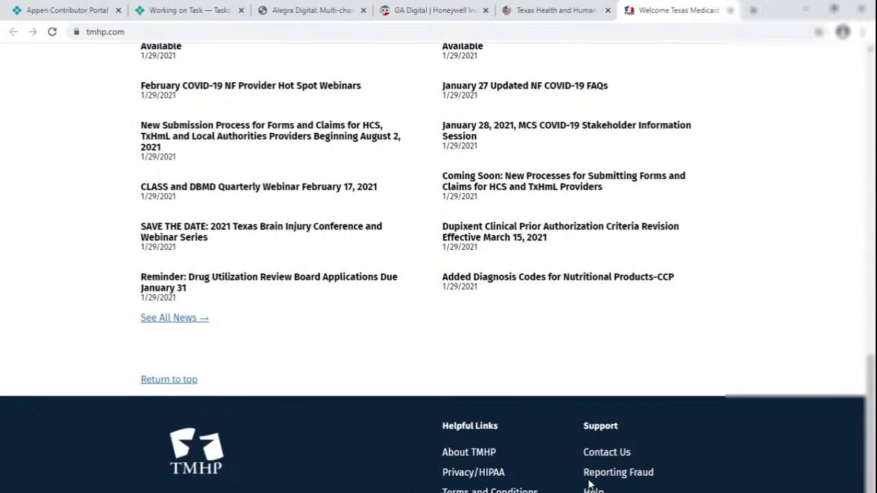
{"action": "scroll", "coordinate": [466, 302], "scroll_direction": "up", "scroll_amount": 15}
{"action": "left_click", "coordinate": [534, 10]}
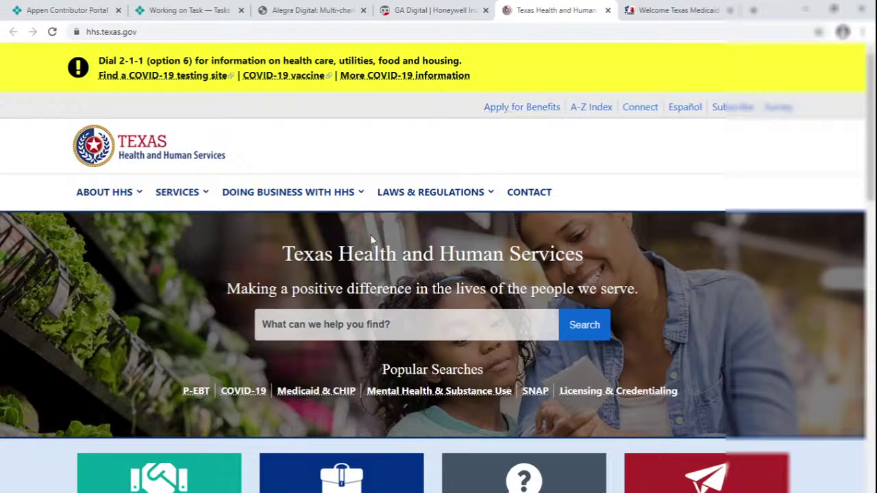
{"action": "scroll", "coordinate": [318, 297], "scroll_direction": "down", "scroll_amount": 15}
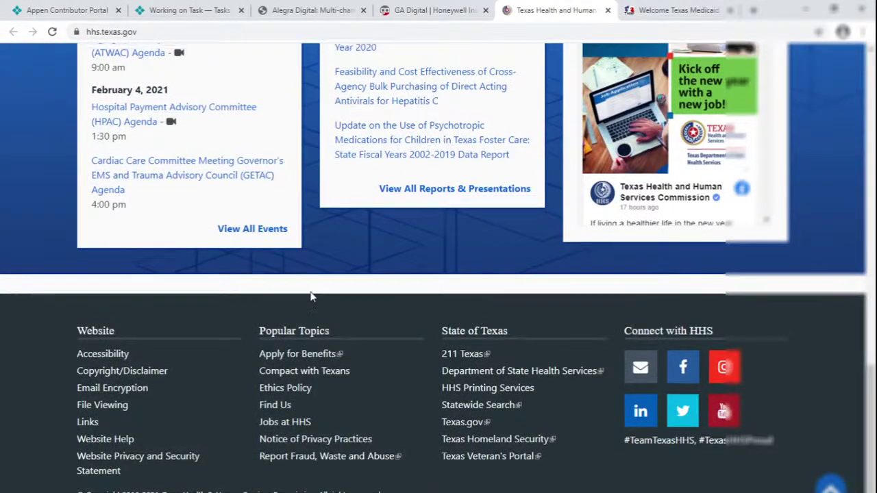
- Answer both comparisons "Not a match: websites belong to different organizations", submit the page and close the open website tabs
{"action": "left_click", "coordinate": [201, 5]}
{"action": "left_click", "coordinate": [171, 274]}
{"action": "scroll", "coordinate": [170, 278], "scroll_direction": "down", "scroll_amount": 6}
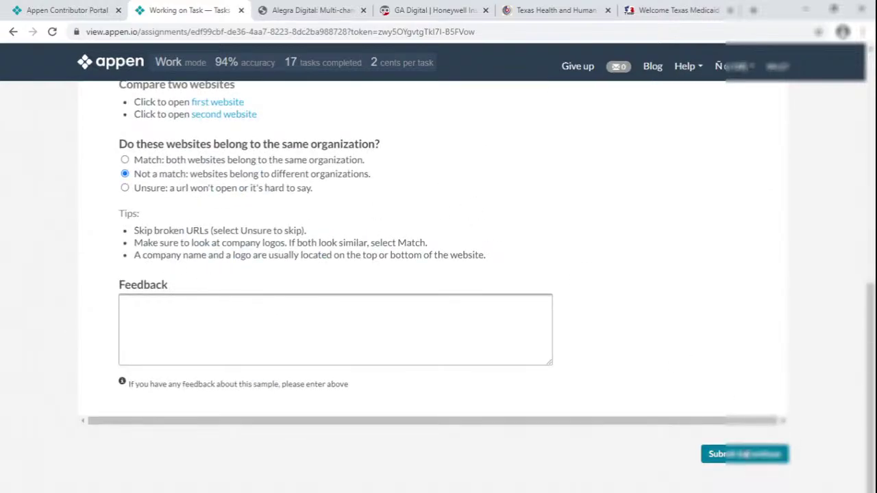
{"action": "left_click", "coordinate": [748, 459]}
{"action": "right_click", "coordinate": [206, 17]}
{"action": "left_click", "coordinate": [254, 158]}
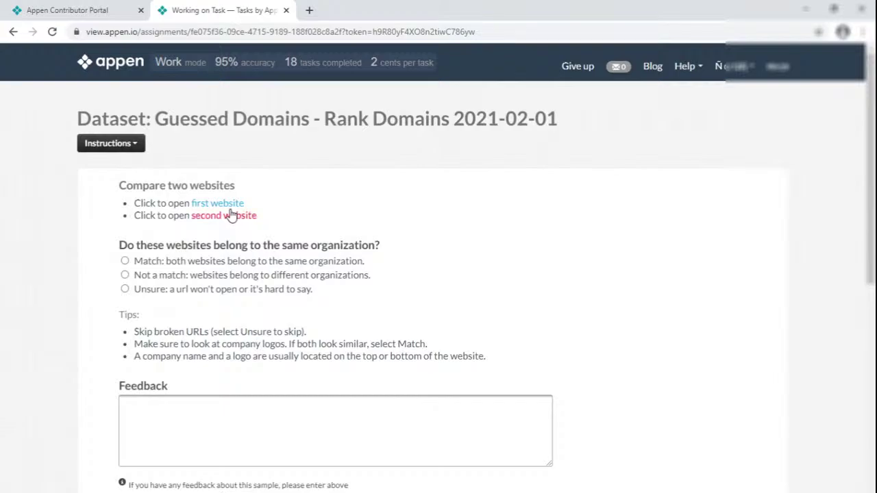
- Open the first and second websites of both comparisons on the new task page in separate tabs
{"action": "left_click", "coordinate": [226, 203], "text": "ctrl"}
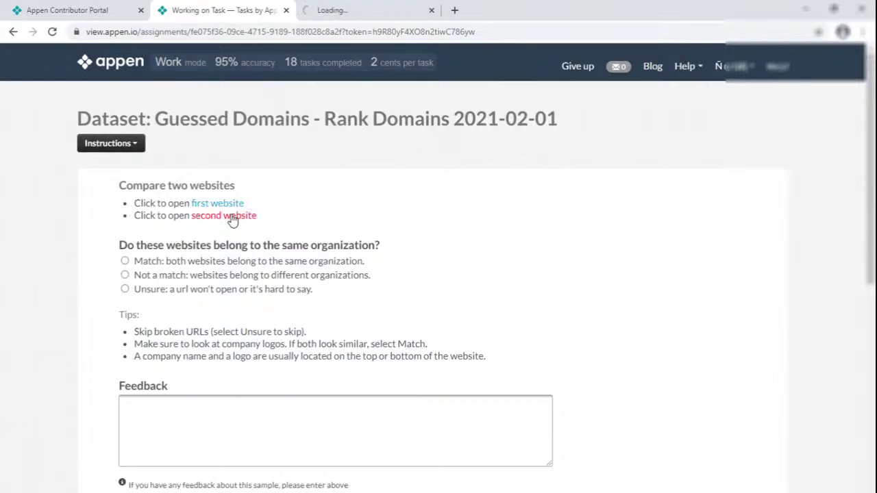
{"action": "left_click", "coordinate": [228, 215], "text": "ctrl"}
{"action": "scroll", "coordinate": [387, 239], "scroll_direction": "down", "scroll_amount": 2}
{"action": "scroll", "coordinate": [387, 240], "scroll_direction": "down", "scroll_amount": 5}
{"action": "left_click", "coordinate": [226, 102], "text": "ctrl"}
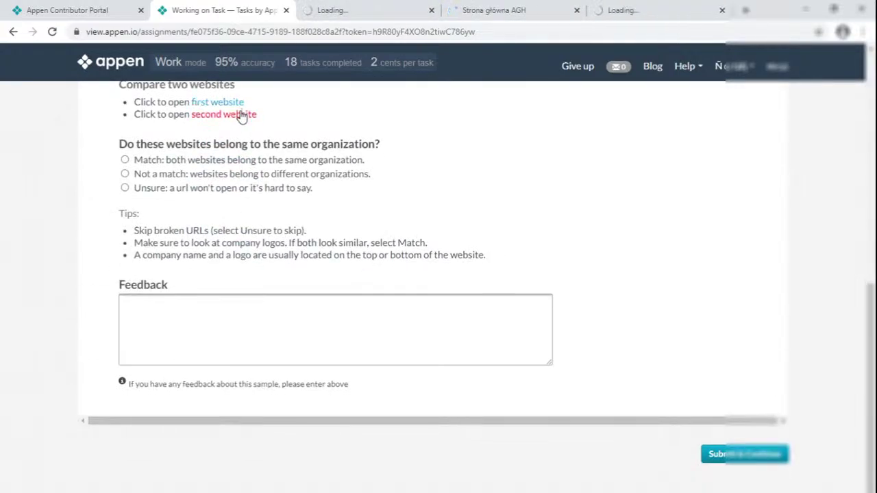
{"action": "left_click", "coordinate": [229, 114], "text": "ctrl"}
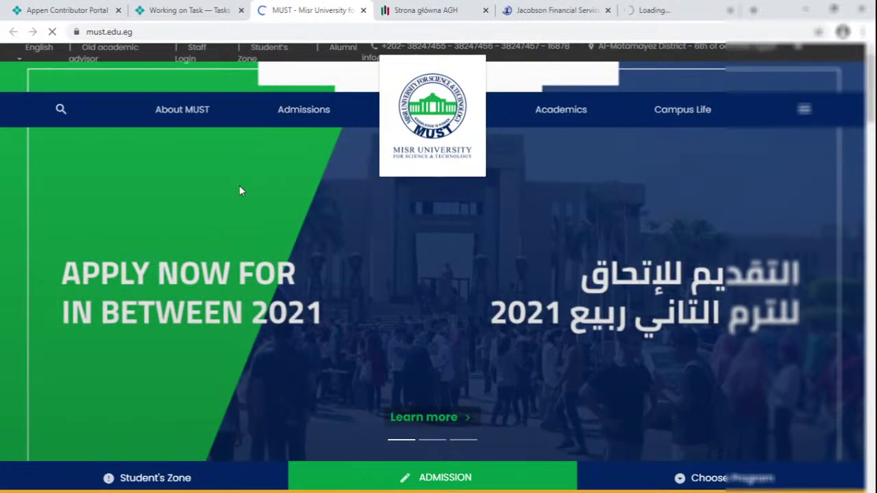
- Compare must.edu.eg with agh.edu.pl and jacobsonfinancialservices.com with securitiesmail.com, rechecking whether securitiesmail.com loads
{"action": "left_click", "coordinate": [425, 10]}
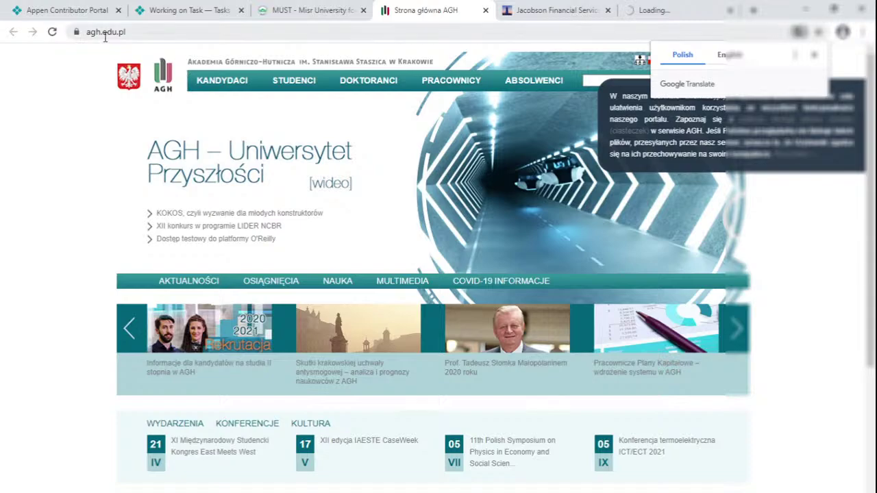
{"action": "left_click", "coordinate": [506, 10]}
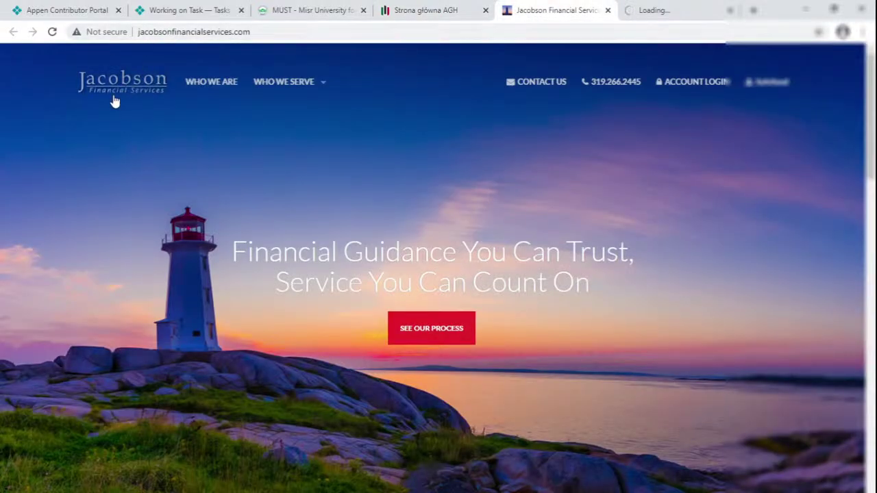
{"action": "left_click", "coordinate": [642, 11]}
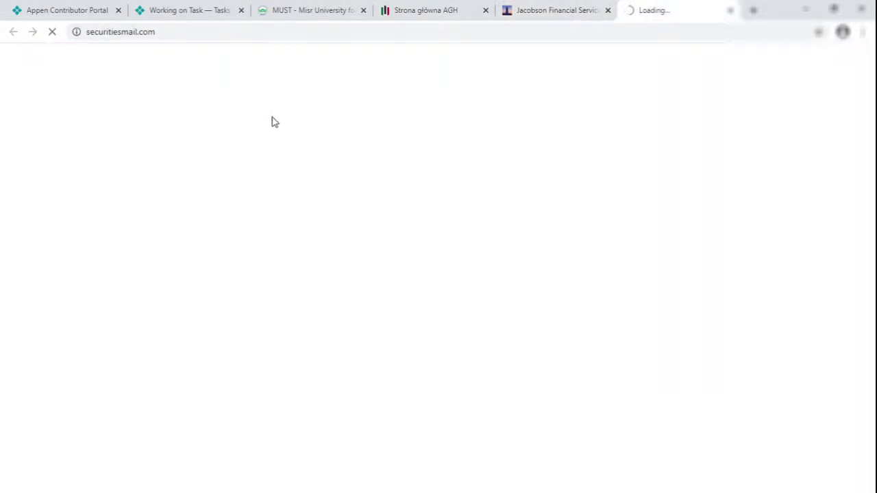
{"action": "left_click", "coordinate": [184, 11]}
{"action": "scroll", "coordinate": [170, 254], "scroll_direction": "up", "scroll_amount": 2}
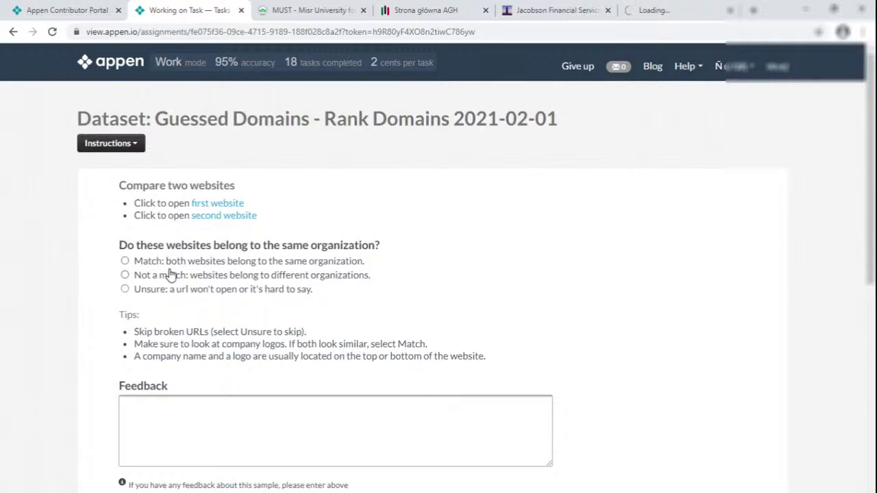
{"action": "left_click", "coordinate": [648, 11]}
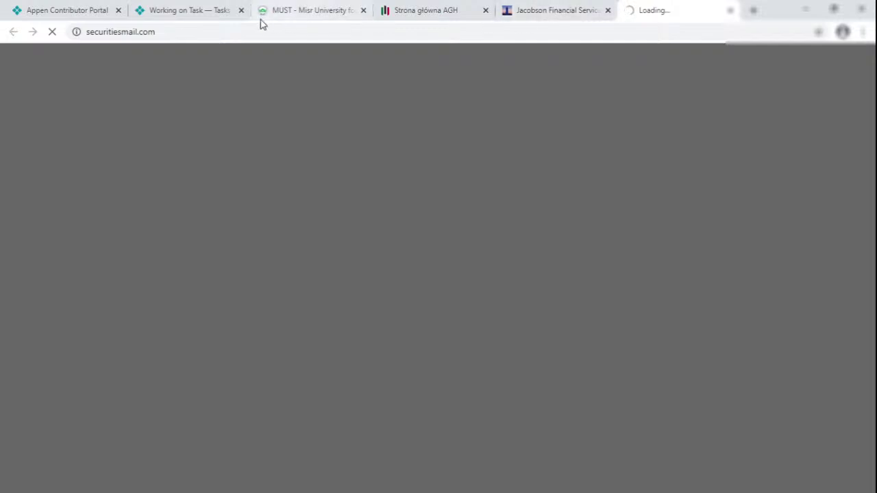
{"action": "left_click", "coordinate": [198, 10]}
{"action": "left_click", "coordinate": [662, 9]}
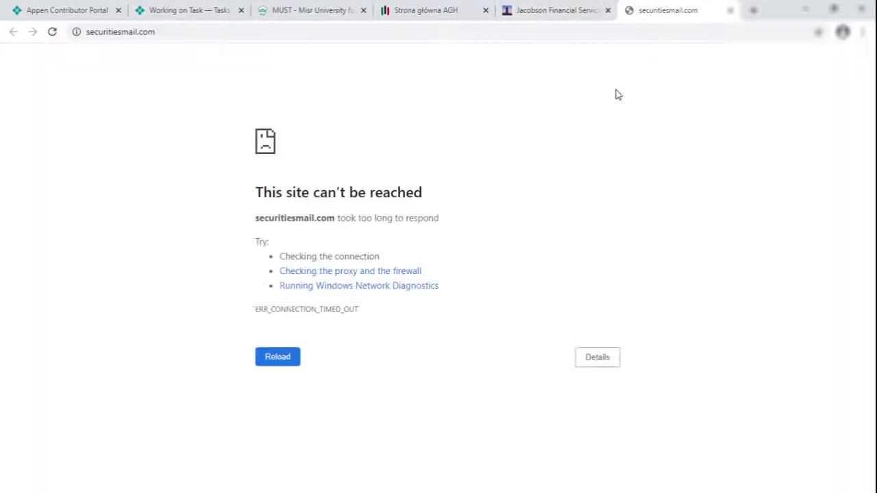
- Answer the second comparison "Unsure: a url won't open or it's hard to say", submit the page and close the website tabs
{"action": "left_click", "coordinate": [172, 9]}
{"action": "scroll", "coordinate": [250, 274], "scroll_direction": "down", "scroll_amount": 1}
{"action": "scroll", "coordinate": [226, 288], "scroll_direction": "down", "scroll_amount": 5}
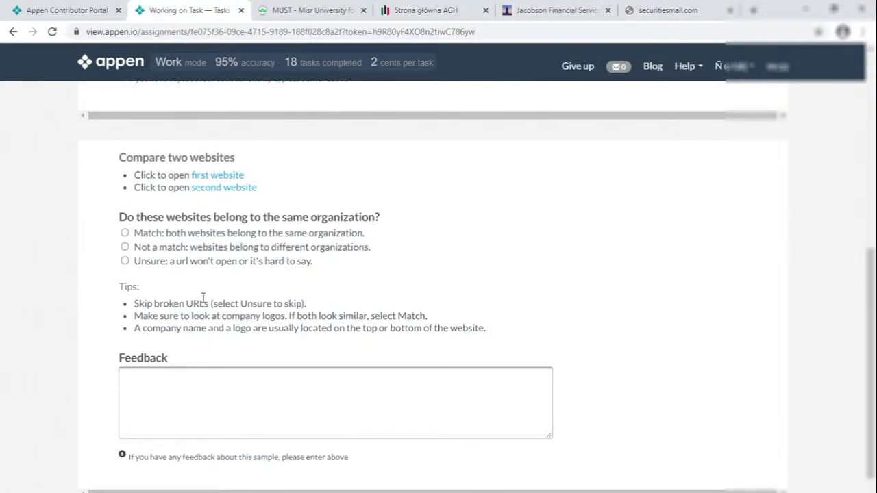
{"action": "left_click", "coordinate": [189, 263]}
{"action": "scroll", "coordinate": [274, 312], "scroll_direction": "down", "scroll_amount": 1}
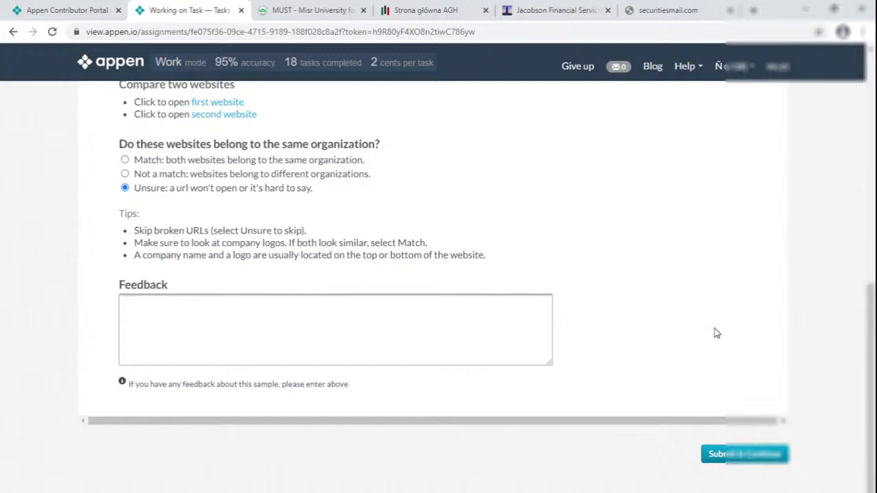
{"action": "left_click", "coordinate": [747, 454]}
{"action": "right_click", "coordinate": [192, 15]}
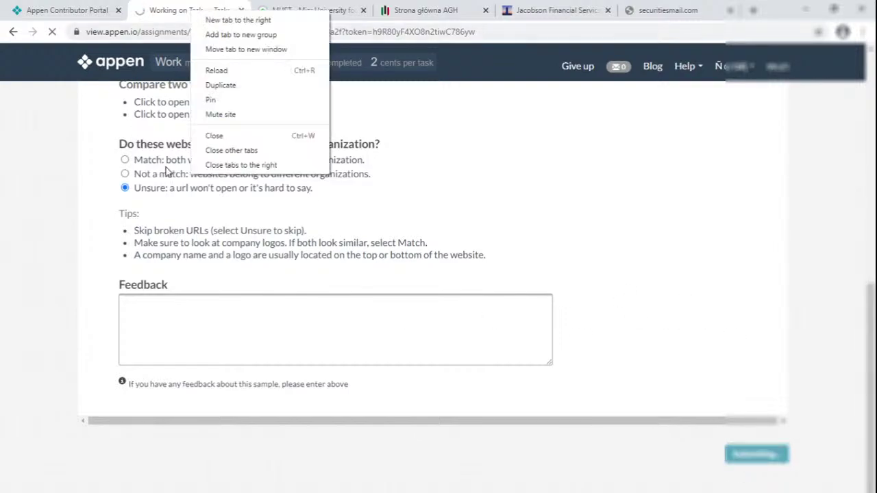
{"action": "left_click", "coordinate": [222, 164]}
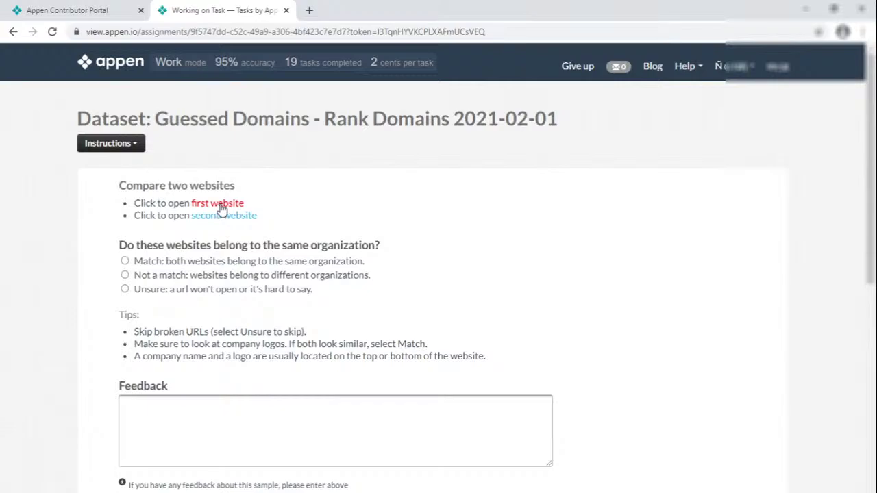
- Open all four linked websites from the two comparisons on the next task page
{"action": "left_click", "coordinate": [218, 204]}
{"action": "left_click", "coordinate": [236, 216]}
{"action": "scroll", "coordinate": [206, 288], "scroll_direction": "down", "scroll_amount": 2}
{"action": "left_click", "coordinate": [233, 115]}
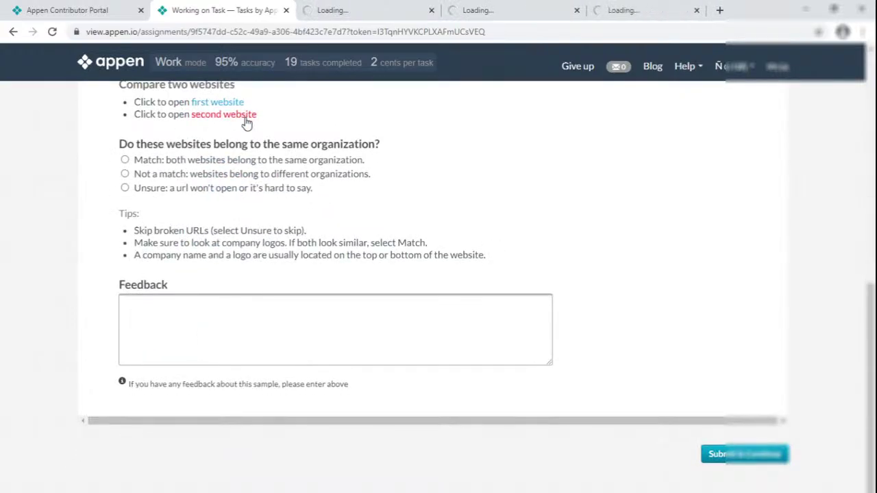
{"action": "scroll", "coordinate": [323, 226], "scroll_direction": "up", "scroll_amount": 2}
- Compare the logos and page content of utrgv.edu and headwaytechnology.co.uk
{"action": "key", "text": "ctrl+Tab"}
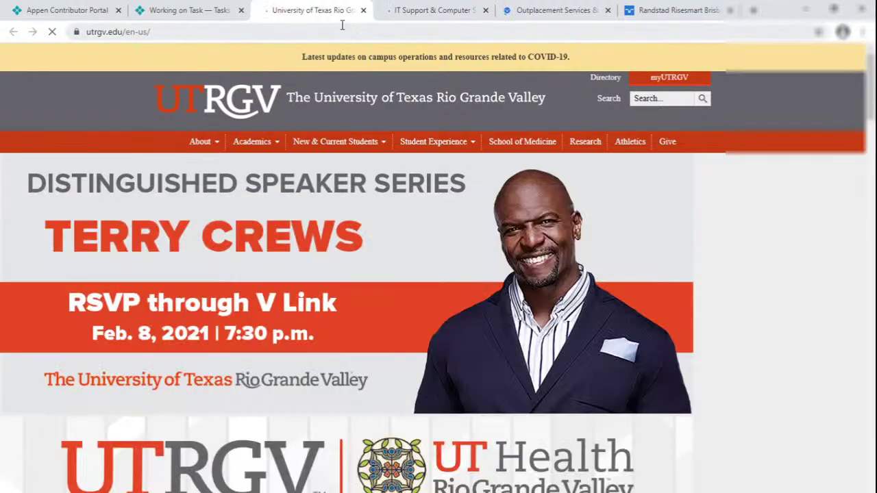
{"action": "left_click", "coordinate": [411, 12]}
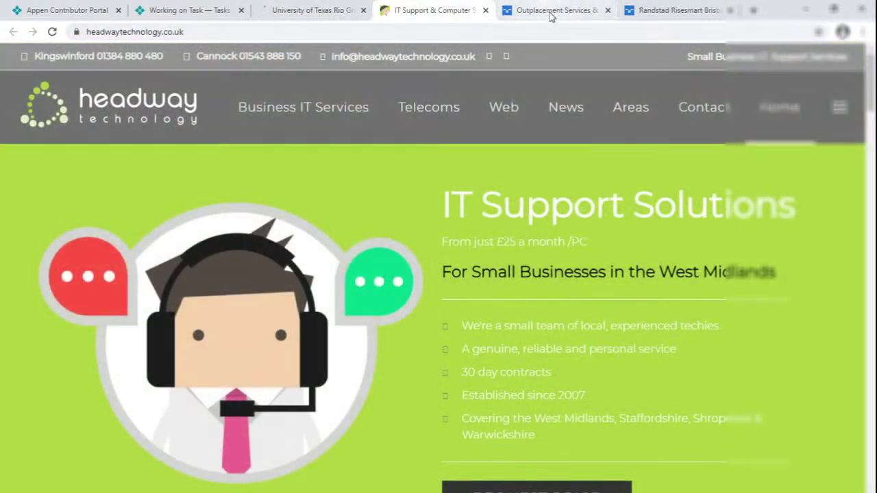
- Compare the two Randstad RiseSmart websites, marking the first pair as Not a match and the Randstad RiseSmart pair as Match
{"action": "left_click", "coordinate": [552, 14]}
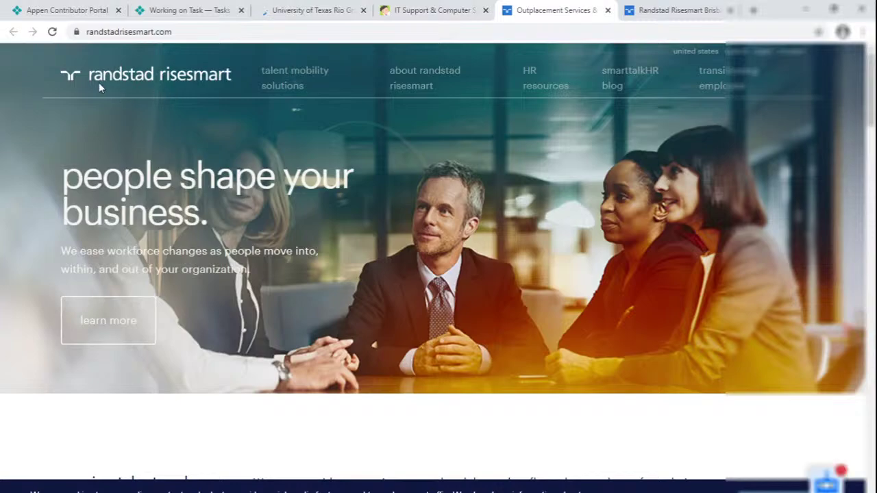
{"action": "left_click", "coordinate": [661, 10]}
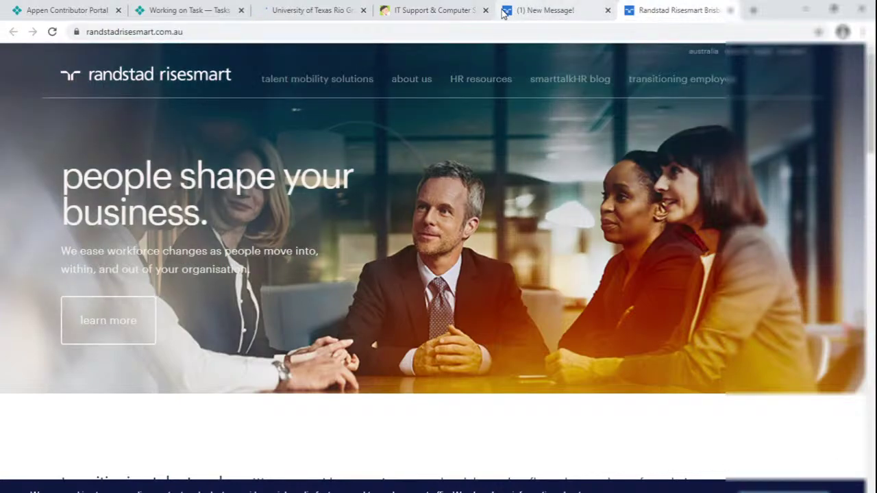
{"action": "left_click", "coordinate": [548, 14]}
{"action": "left_click", "coordinate": [661, 10]}
{"action": "left_click", "coordinate": [577, 12]}
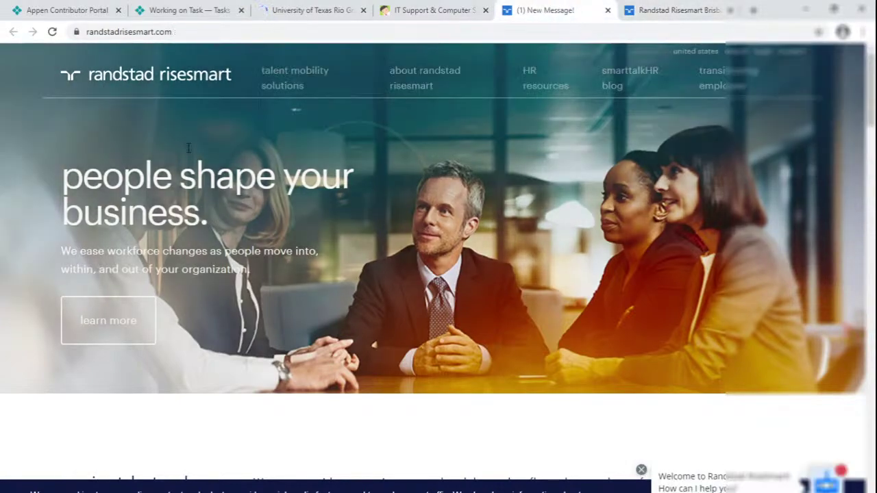
{"action": "left_click", "coordinate": [207, 14]}
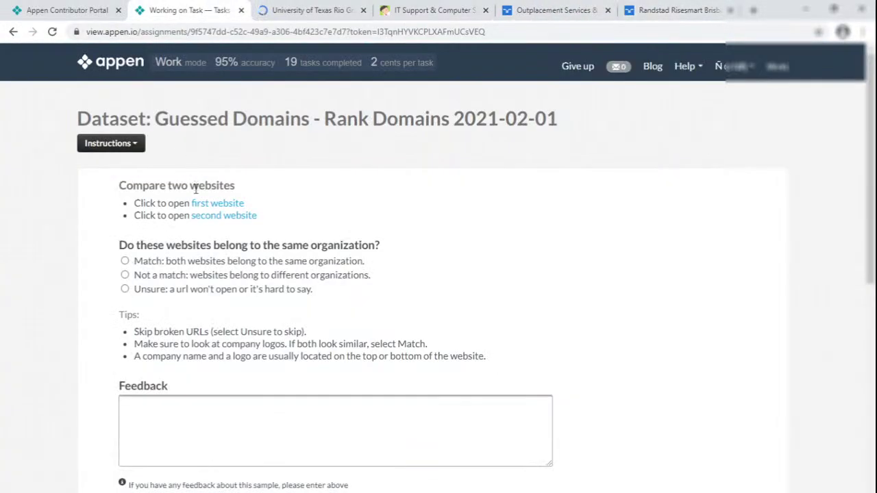
{"action": "left_click", "coordinate": [163, 274]}
{"action": "scroll", "coordinate": [206, 261], "scroll_direction": "down", "scroll_amount": 2}
{"action": "left_click", "coordinate": [157, 160]}
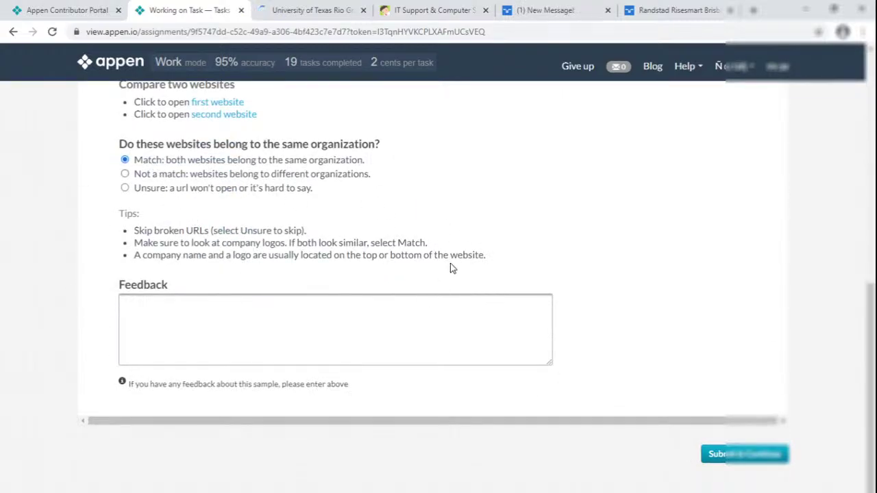
- Close the opened comparison websites and submit the answers for the current task
{"action": "right_click", "coordinate": [198, 10]}
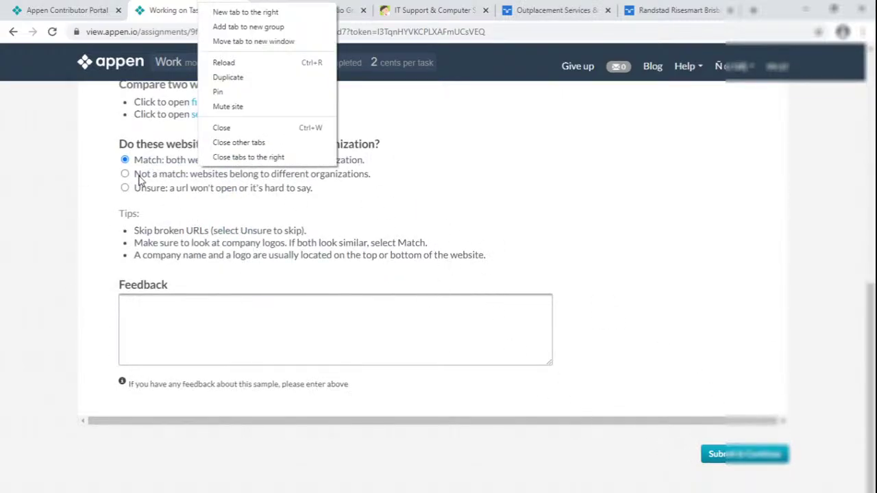
{"action": "left_click", "coordinate": [233, 155]}
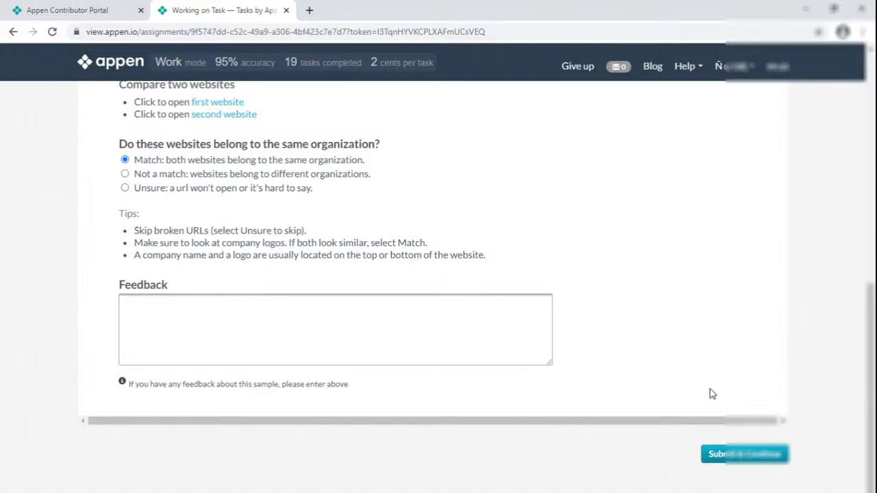
{"action": "left_click", "coordinate": [750, 455]}
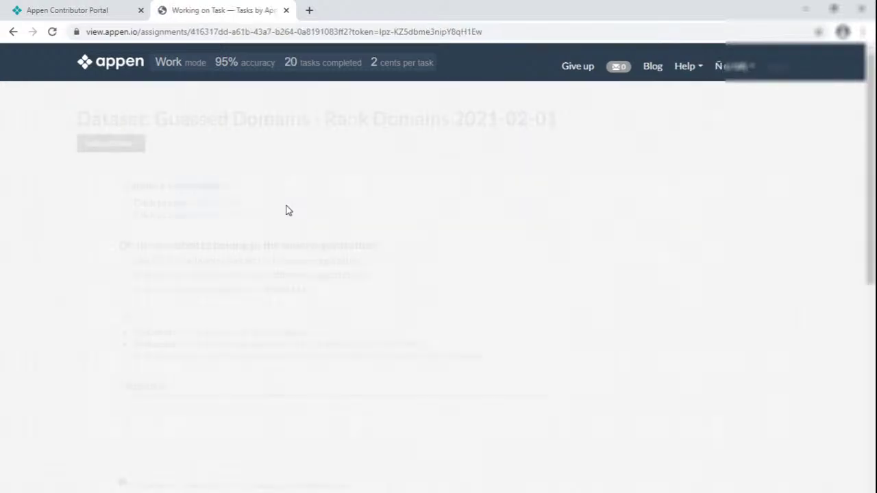
- Open the first and second websites of both comparison pairs in the new task
{"action": "left_click", "coordinate": [227, 205]}
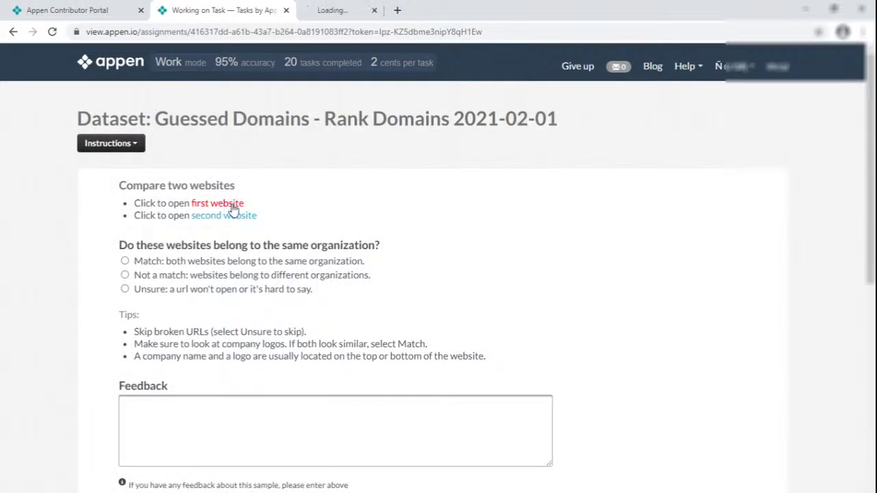
{"action": "left_click", "coordinate": [238, 217]}
{"action": "scroll", "coordinate": [348, 233], "scroll_direction": "down", "scroll_amount": 5}
{"action": "scroll", "coordinate": [347, 234], "scroll_direction": "down", "scroll_amount": 2}
{"action": "left_click", "coordinate": [226, 102]}
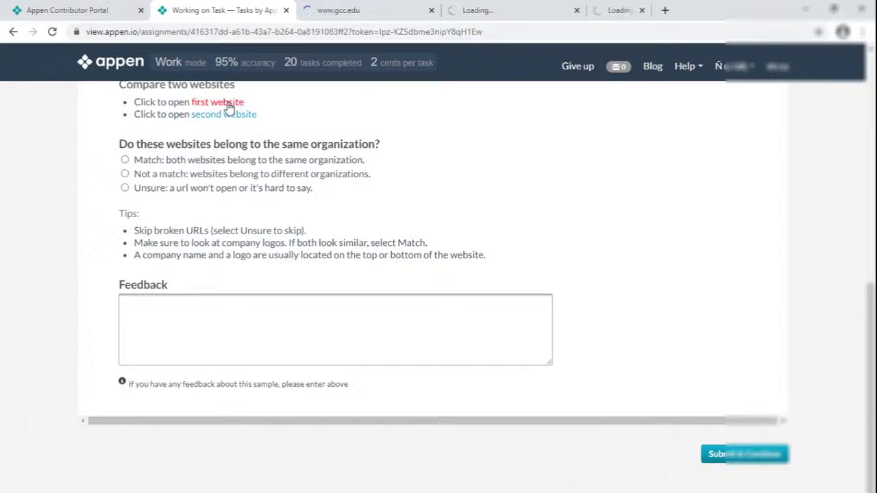
{"action": "left_click", "coordinate": [230, 115]}
- Compare Grove City College with LSU Alexandria and ERT with BT, marking the ERT and BT pair as Not a match
{"action": "left_click", "coordinate": [293, 8]}
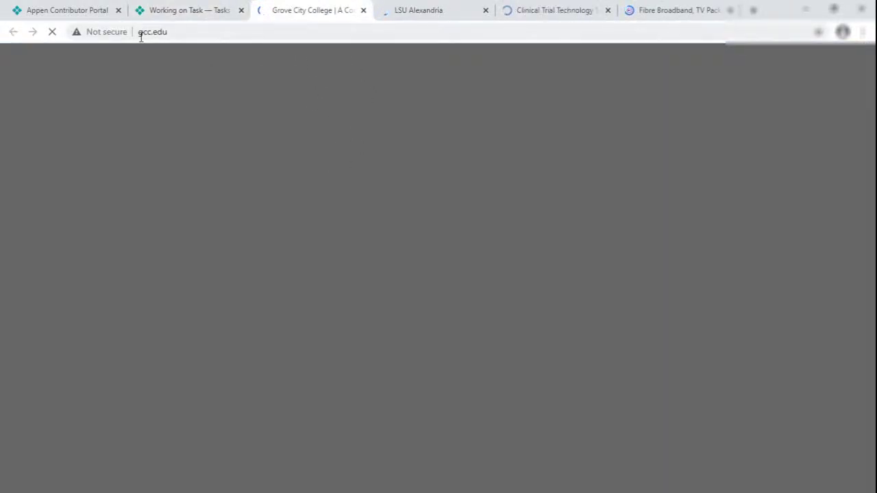
{"action": "left_click", "coordinate": [432, 10]}
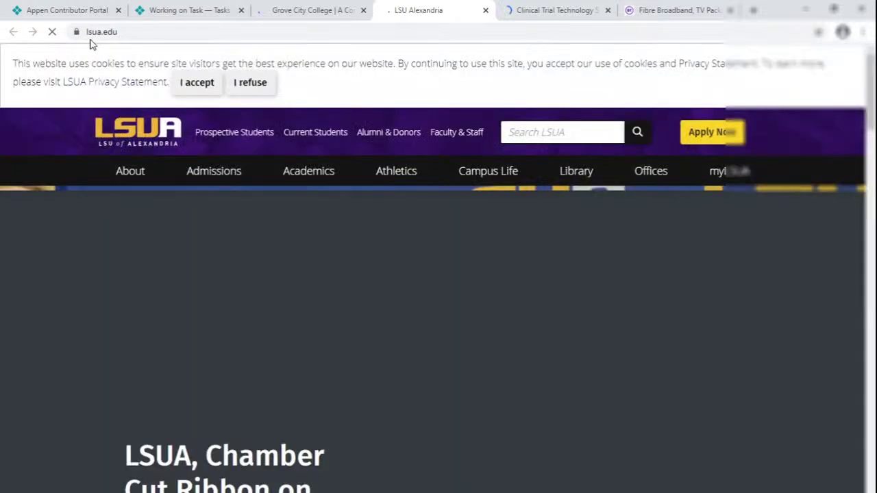
{"action": "left_click", "coordinate": [541, 9]}
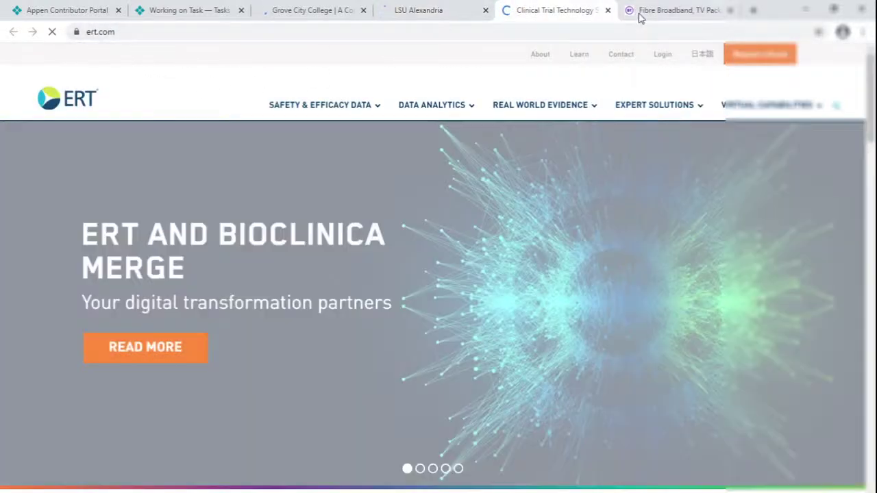
{"action": "left_click", "coordinate": [642, 12]}
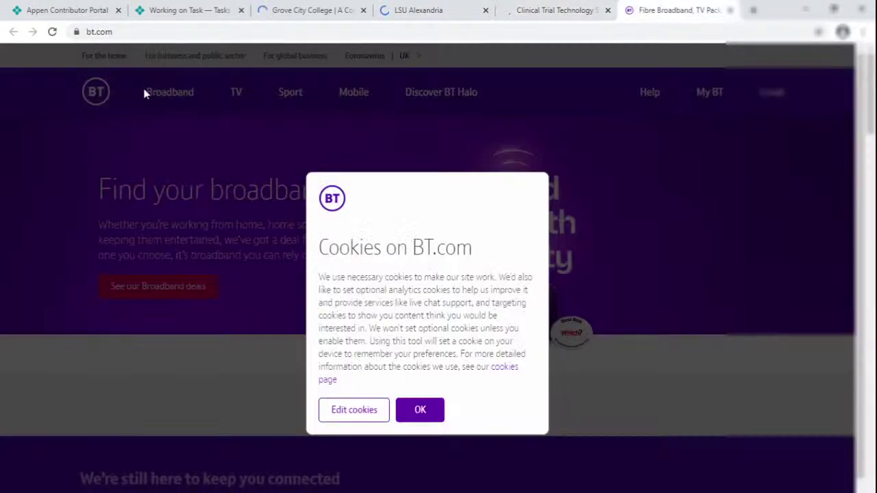
{"action": "left_click", "coordinate": [176, 10]}
{"action": "scroll", "coordinate": [202, 127], "scroll_direction": "up", "scroll_amount": 2}
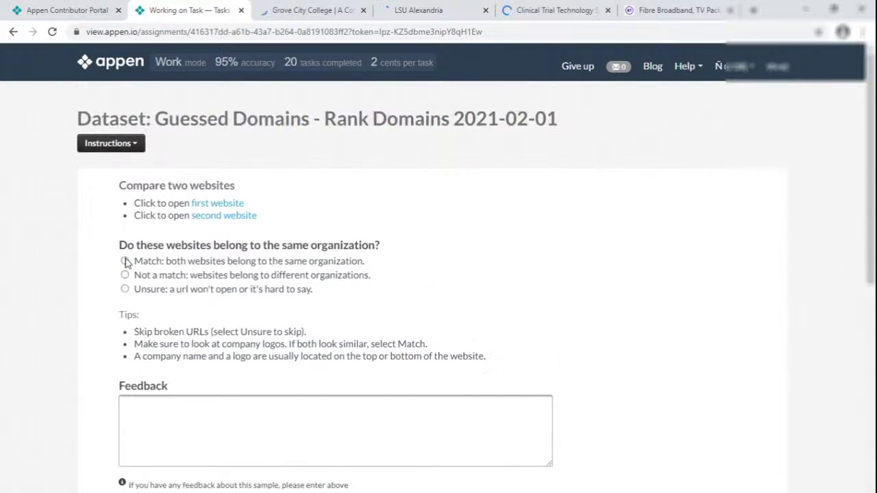
{"action": "scroll", "coordinate": [157, 278], "scroll_direction": "down", "scroll_amount": 2}
{"action": "left_click", "coordinate": [158, 175]}
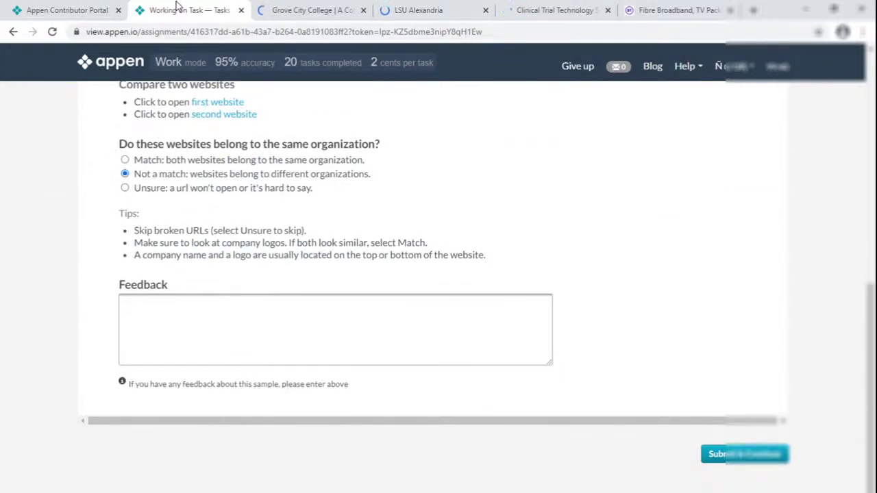
- Close the Grove City College, LSU Alexandria, ERT and BT sites and submit the task
{"action": "right_click", "coordinate": [176, 6]}
{"action": "left_click", "coordinate": [226, 155]}
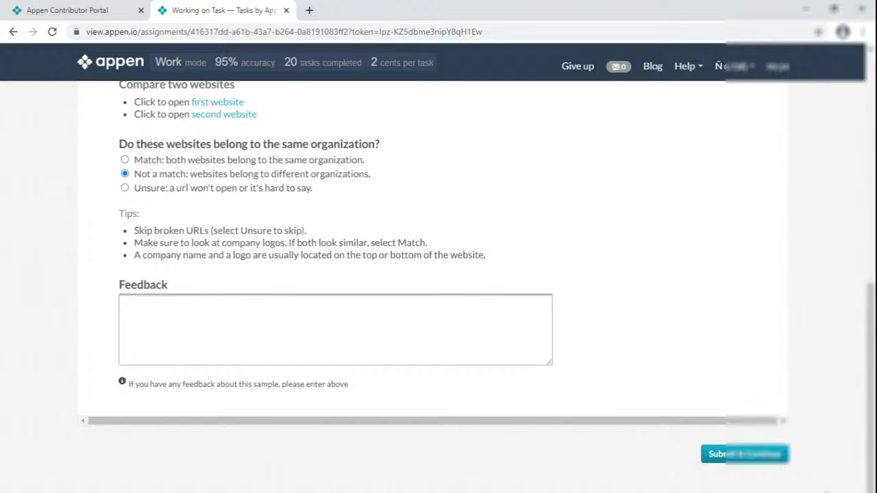
{"action": "left_click", "coordinate": [767, 458]}
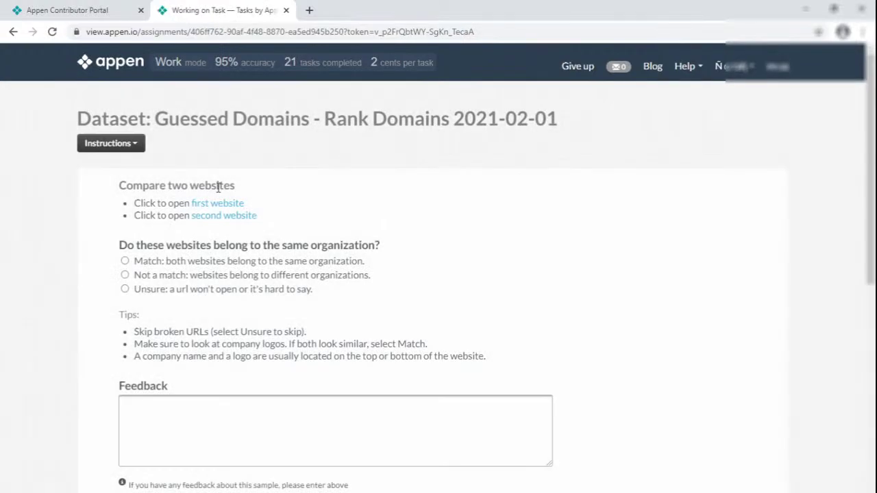
- Open all four websites belonging to the next task's two comparison pairs
{"action": "left_click", "coordinate": [227, 206]}
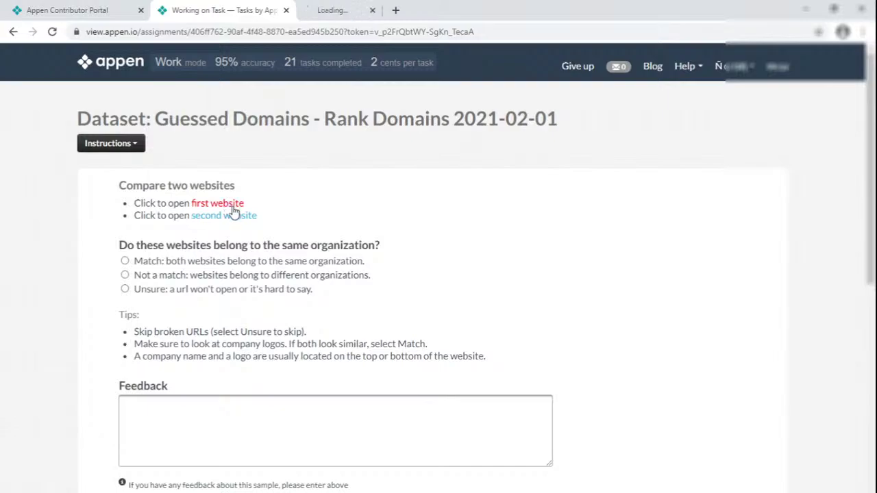
{"action": "left_click", "coordinate": [230, 217]}
{"action": "scroll", "coordinate": [284, 243], "scroll_direction": "down", "scroll_amount": 2}
{"action": "left_click", "coordinate": [229, 102]}
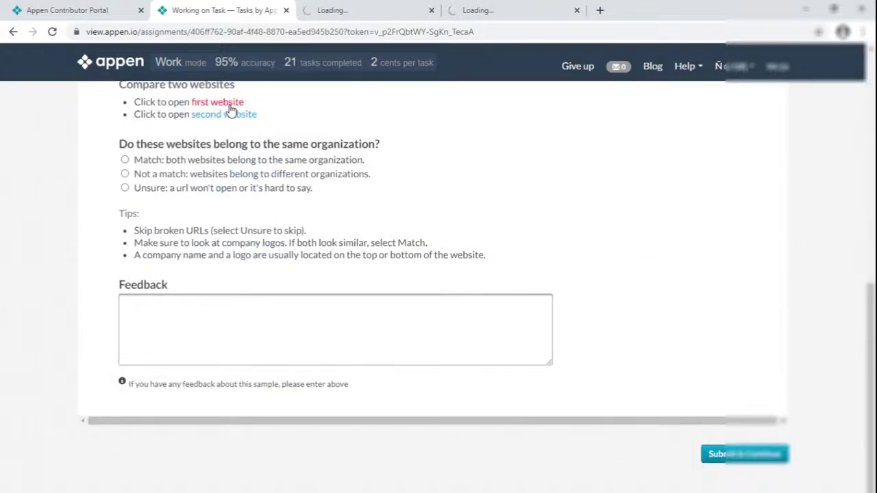
{"action": "left_click", "coordinate": [231, 114]}
{"action": "scroll", "coordinate": [304, 201], "scroll_direction": "up", "scroll_amount": 2}
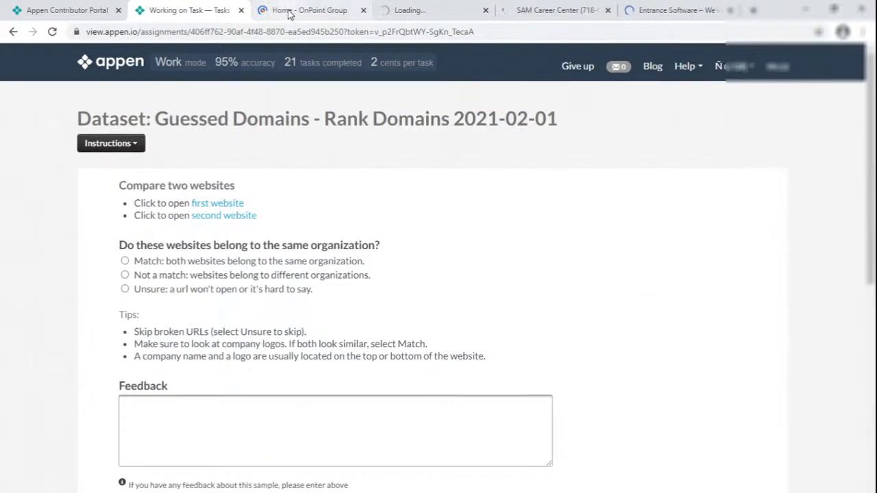
- Compare OnPoint Group with Lionpoint and SAM Career Center with Entrance, marking the SAM and Entrance pair as Not a match
{"action": "left_click", "coordinate": [281, 18]}
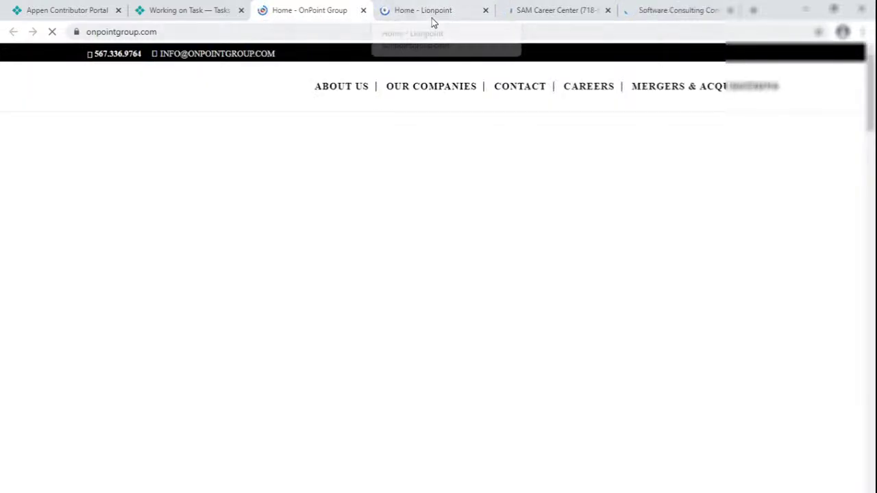
{"action": "left_click", "coordinate": [433, 20]}
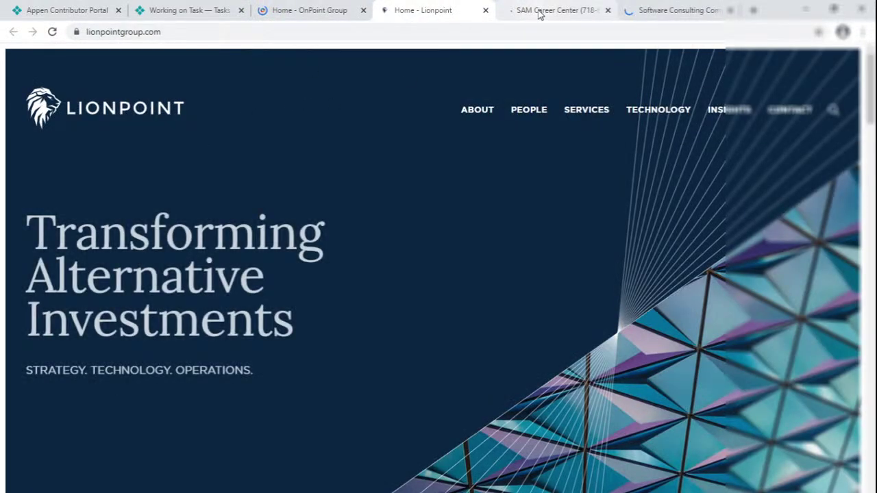
{"action": "left_click", "coordinate": [540, 12]}
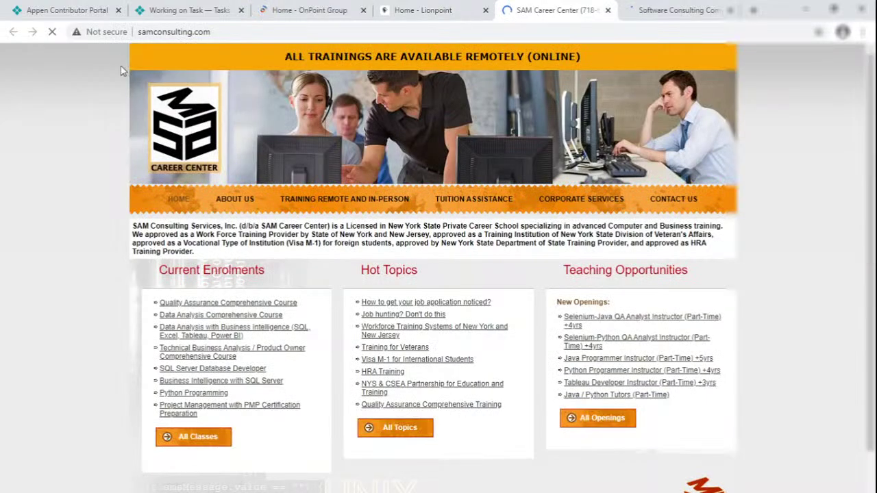
{"action": "left_click", "coordinate": [655, 13]}
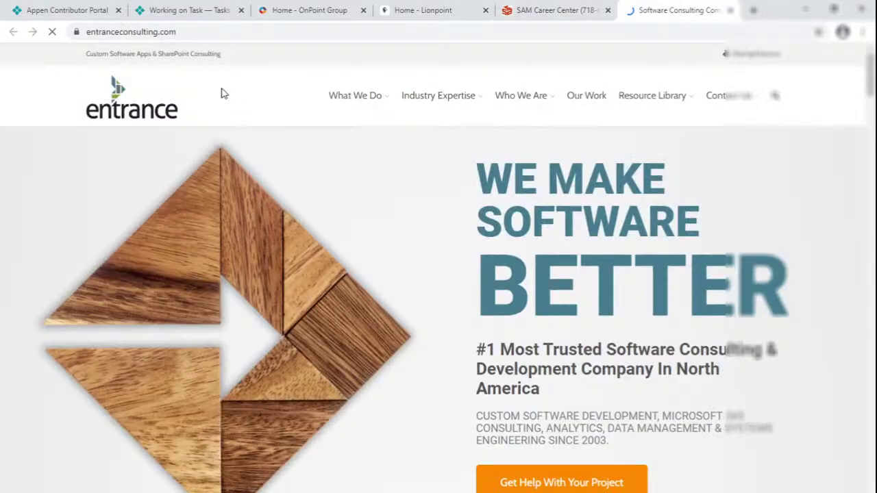
{"action": "left_click", "coordinate": [171, 12]}
{"action": "scroll", "coordinate": [199, 276], "scroll_direction": "down", "scroll_amount": 3}
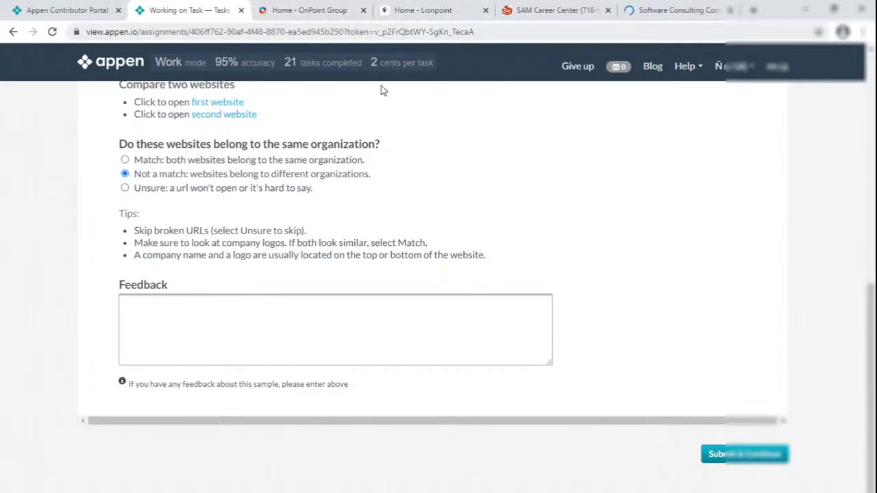
- Recheck the SAM Career Center page and the Entrance website down to its footer for signs of a shared organization
{"action": "left_click", "coordinate": [555, 10]}
{"action": "scroll", "coordinate": [411, 288], "scroll_direction": "down", "scroll_amount": 1}
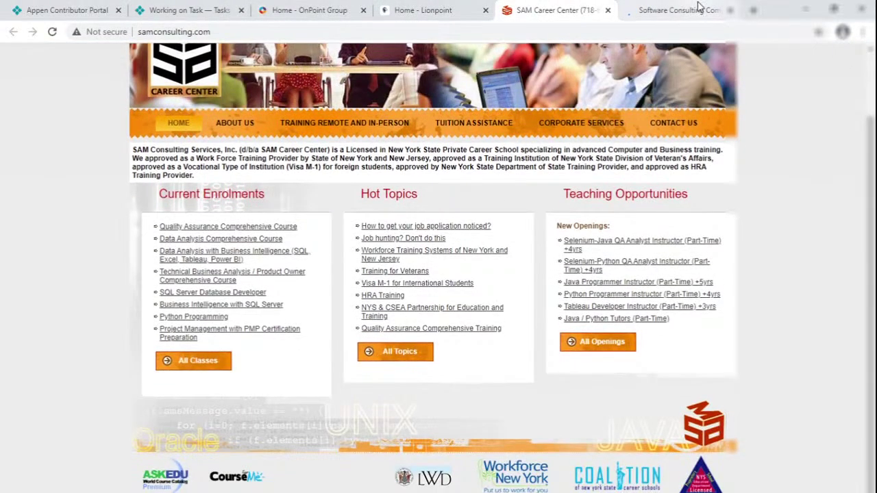
{"action": "key", "text": "ctrl+Tab"}
{"action": "scroll", "coordinate": [404, 301], "scroll_direction": "down", "scroll_amount": 10}
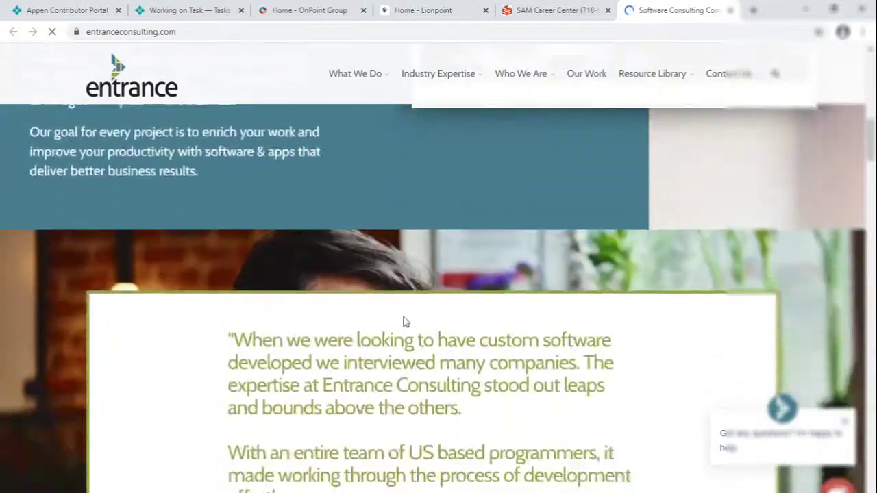
{"action": "scroll", "coordinate": [404, 322], "scroll_direction": "down", "scroll_amount": 15}
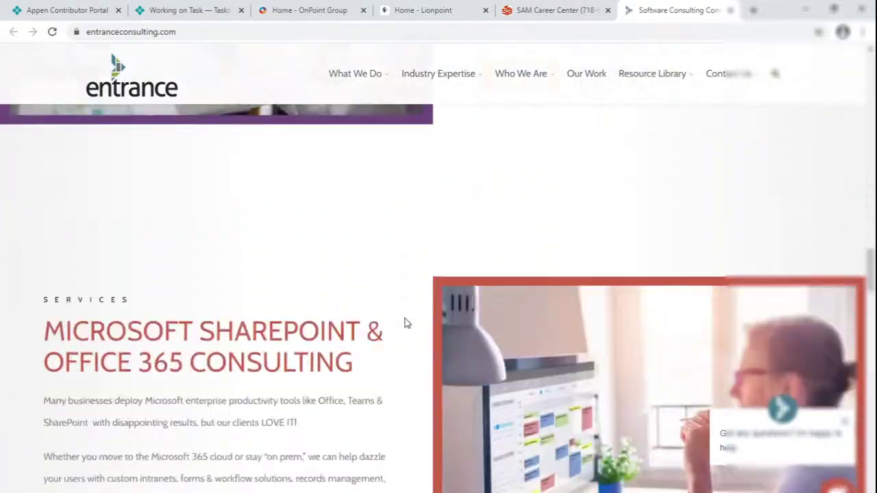
{"action": "scroll", "coordinate": [405, 324], "scroll_direction": "down", "scroll_amount": 15}
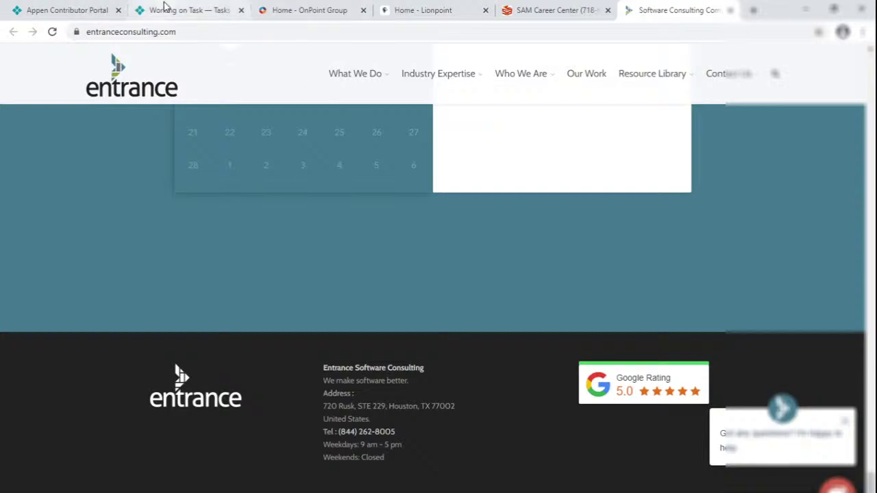
- Close the OnPoint, Lionpoint, SAM and Entrance sites and submit the task's answers
{"action": "left_click", "coordinate": [166, 10]}
{"action": "right_click", "coordinate": [168, 9]}
{"action": "left_click", "coordinate": [192, 156]}
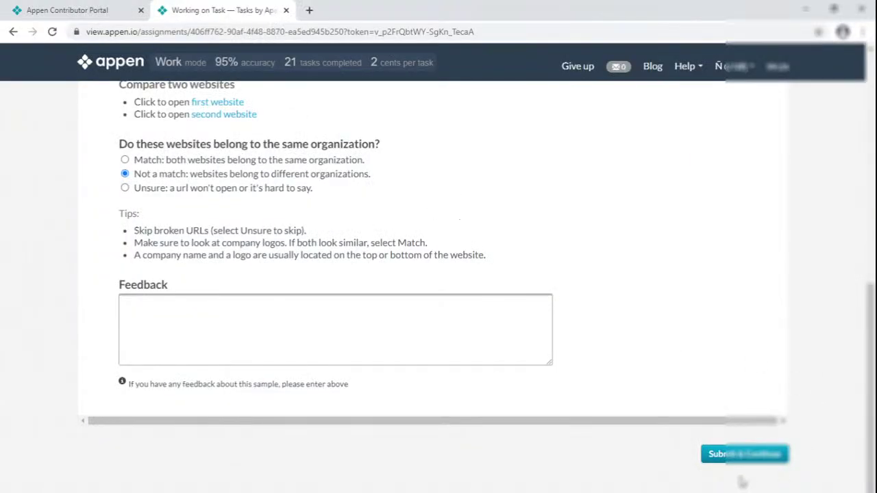
{"action": "left_click", "coordinate": [745, 456]}
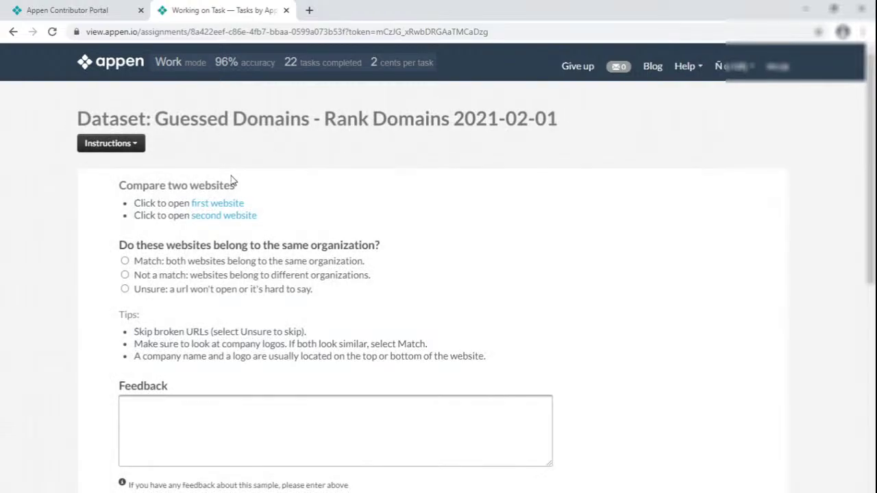
- Open the first and second websites of both comparison pairs in the current task
{"action": "left_click", "coordinate": [230, 203]}
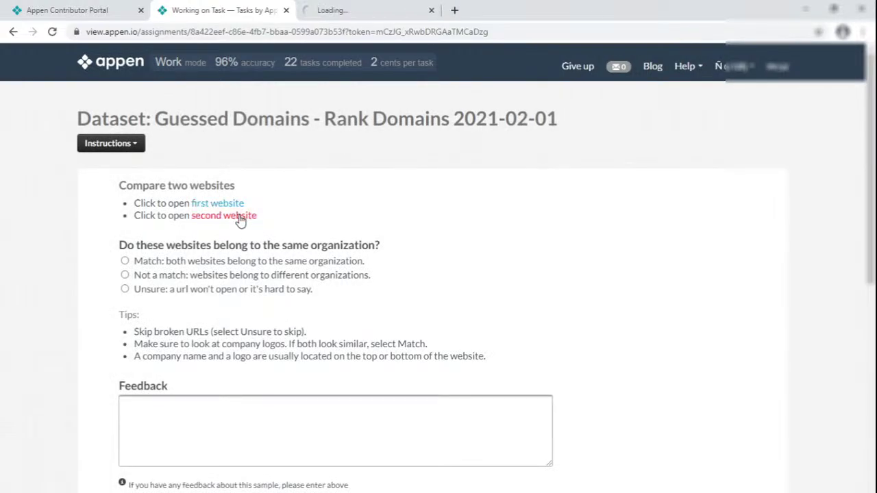
{"action": "left_click", "coordinate": [248, 215]}
{"action": "scroll", "coordinate": [343, 233], "scroll_direction": "down", "scroll_amount": 3}
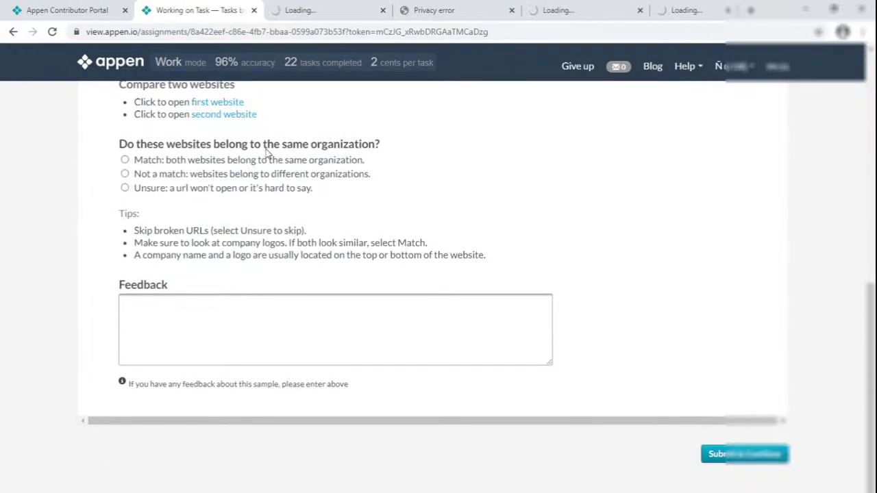
{"action": "scroll", "coordinate": [328, 206], "scroll_direction": "up", "scroll_amount": 3}
- Try to proceed past the certificate warning on insight-analytical.com, and check the National Bank and almoayyedcomputers.com pages
{"action": "left_click", "coordinate": [413, 8]}
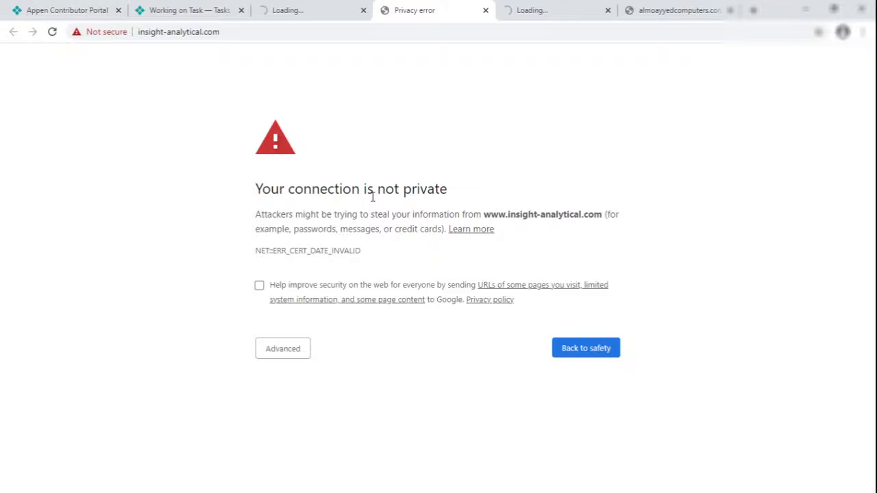
{"action": "left_click", "coordinate": [286, 349]}
{"action": "left_click", "coordinate": [339, 457]}
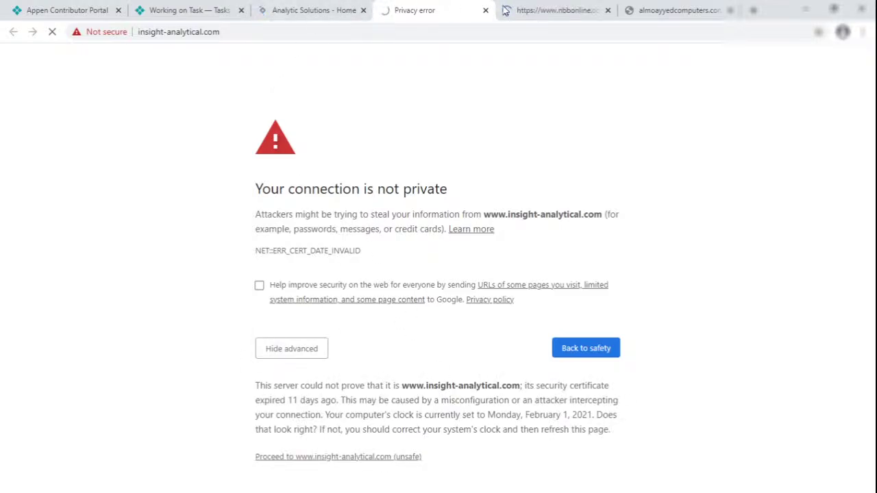
{"action": "left_click", "coordinate": [528, 10]}
{"action": "left_click", "coordinate": [671, 19]}
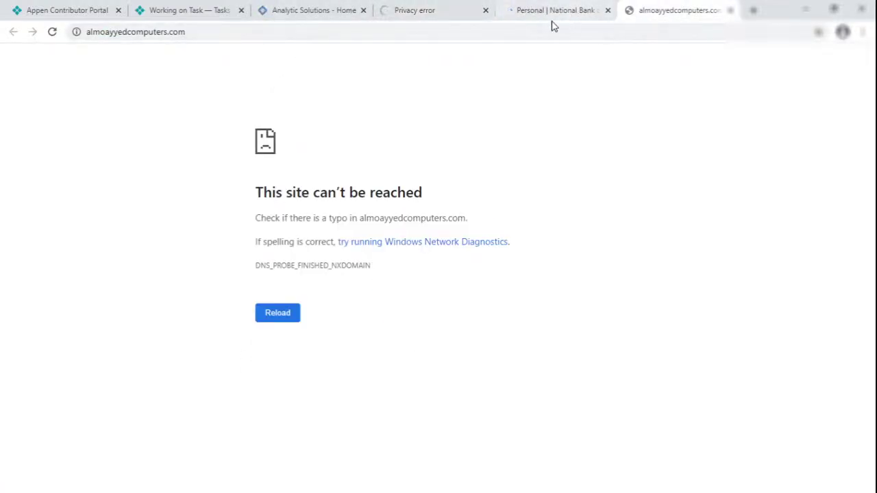
- Recheck insight-analytical.com and compare it with the Analytic Solutions homepage
{"action": "left_click", "coordinate": [409, 12]}
{"action": "left_click", "coordinate": [196, 15]}
{"action": "left_click", "coordinate": [415, 14]}
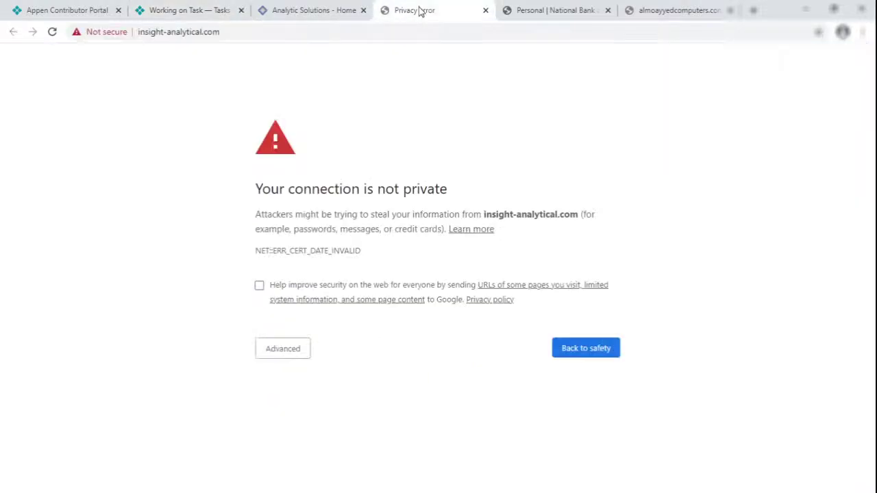
{"action": "left_click", "coordinate": [173, 14]}
{"action": "left_click", "coordinate": [439, 10]}
{"action": "left_click", "coordinate": [307, 14]}
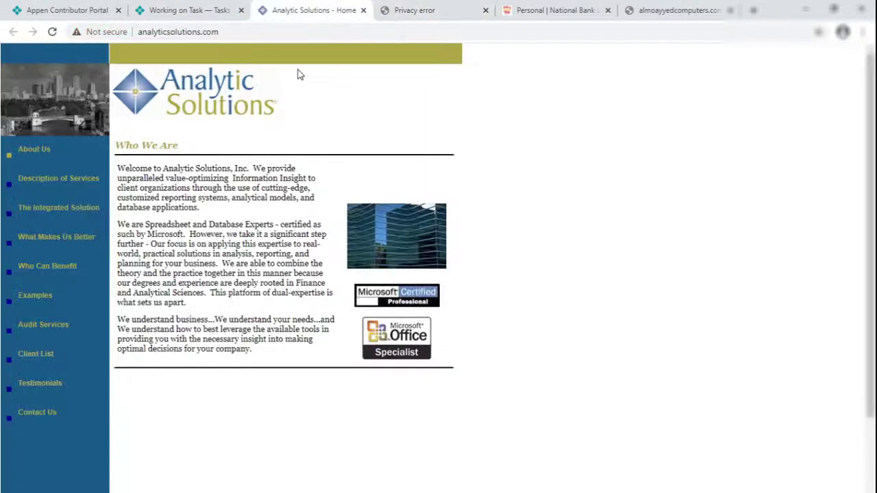
- Mark the National Bank and almoayyedcomputers.com pair as Not a match
{"action": "left_click", "coordinate": [196, 10]}
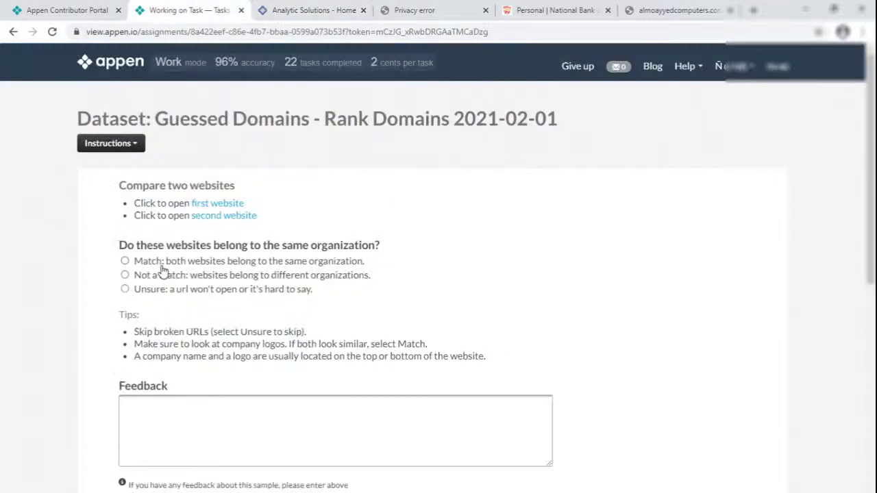
{"action": "scroll", "coordinate": [179, 267], "scroll_direction": "down", "scroll_amount": 2}
{"action": "left_click", "coordinate": [146, 180]}
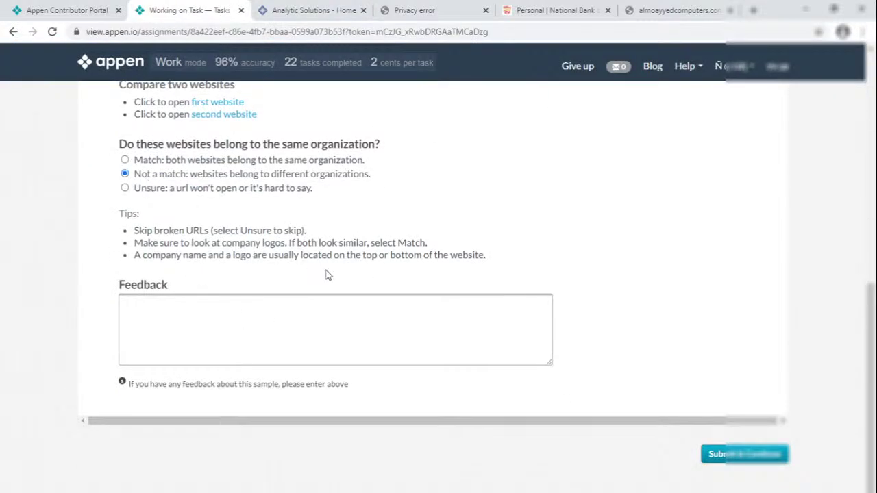
- Close the four compared websites and submit the task's answers
{"action": "right_click", "coordinate": [194, 11]}
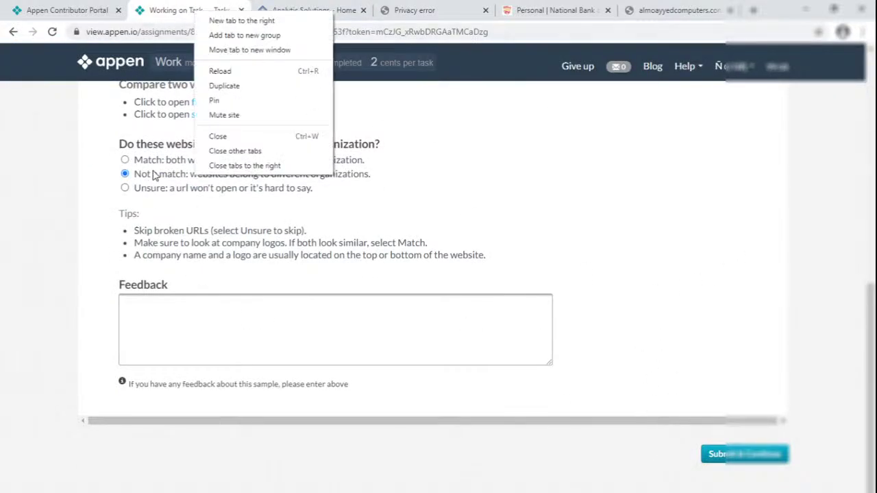
{"action": "left_click", "coordinate": [243, 173]}
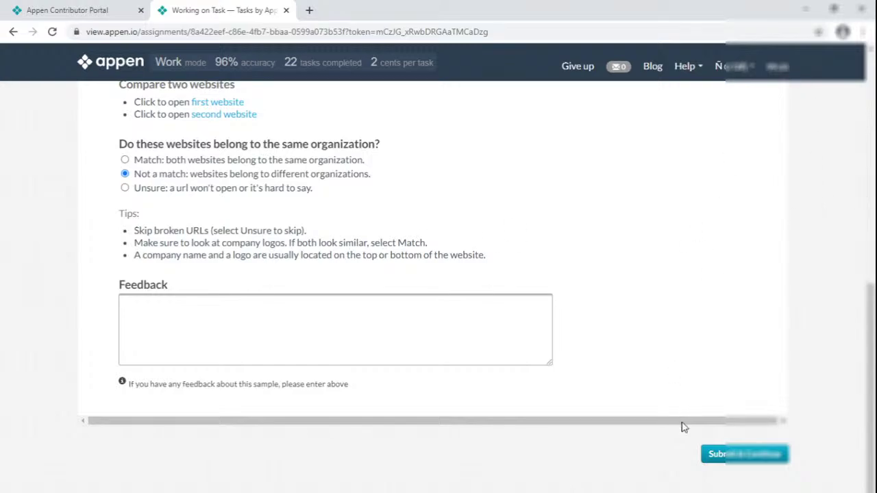
{"action": "left_click", "coordinate": [738, 455]}
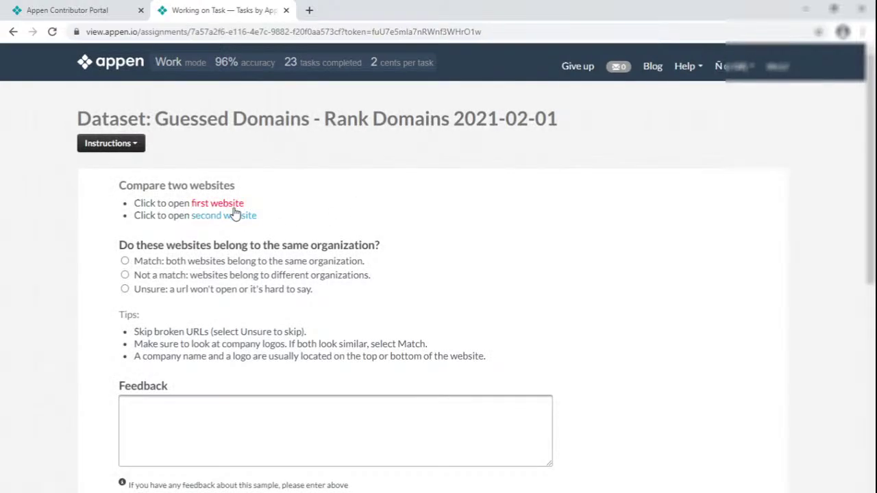
- Open all four websites listed in the new task's two comparison pairs
{"action": "left_click", "coordinate": [230, 206]}
{"action": "left_click", "coordinate": [246, 215]}
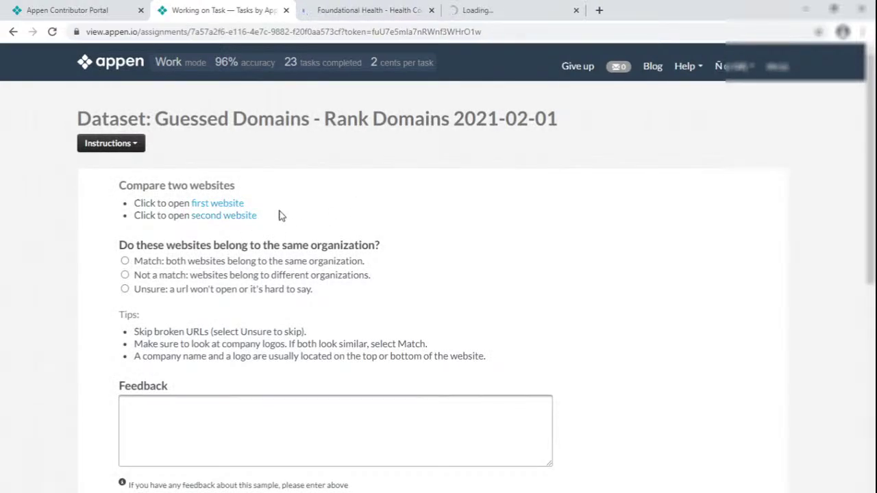
{"action": "scroll", "coordinate": [252, 245], "scroll_direction": "down", "scroll_amount": 2}
{"action": "left_click", "coordinate": [217, 102]}
{"action": "left_click", "coordinate": [226, 114]}
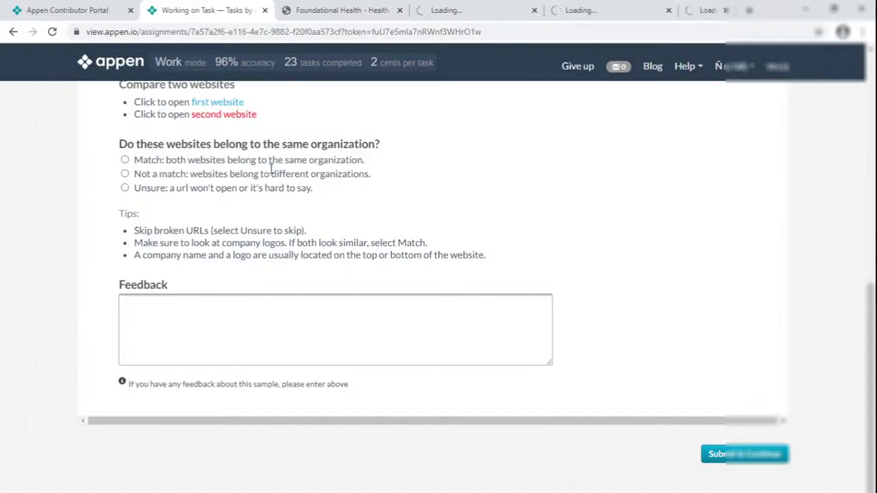
- Compare the Foundational Health homepage with Shaw, and the ICE homepage with U.S. Customs and Border Protection
{"action": "left_click", "coordinate": [311, 11]}
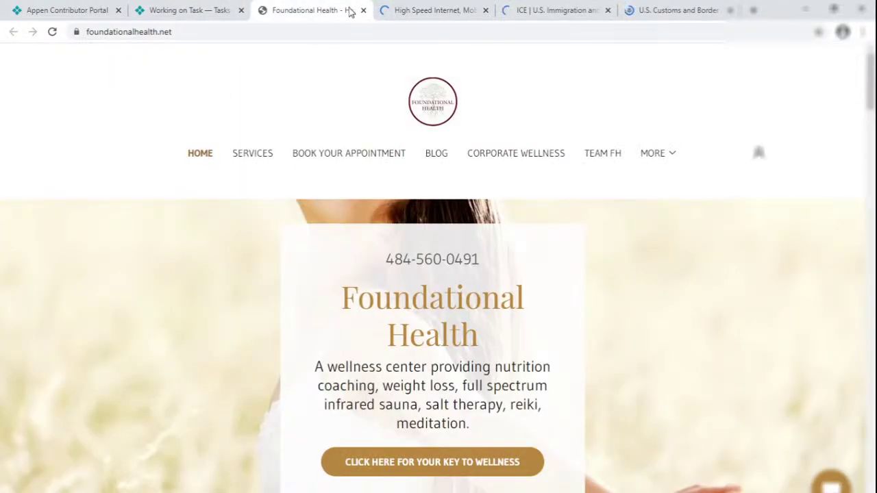
{"action": "left_click", "coordinate": [446, 10]}
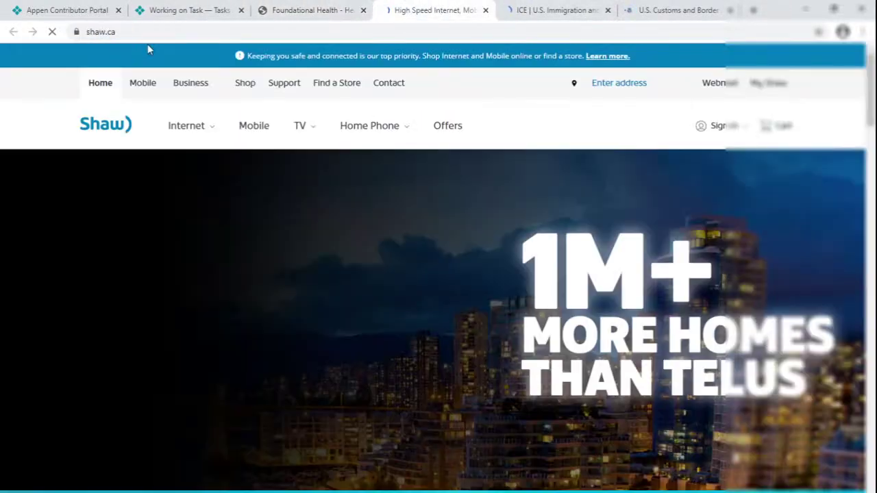
{"action": "left_click", "coordinate": [563, 10]}
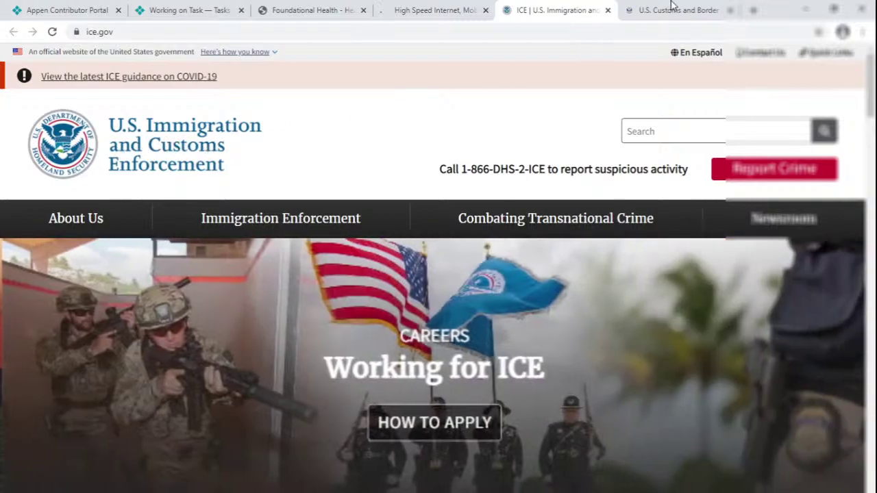
{"action": "left_click", "coordinate": [673, 8]}
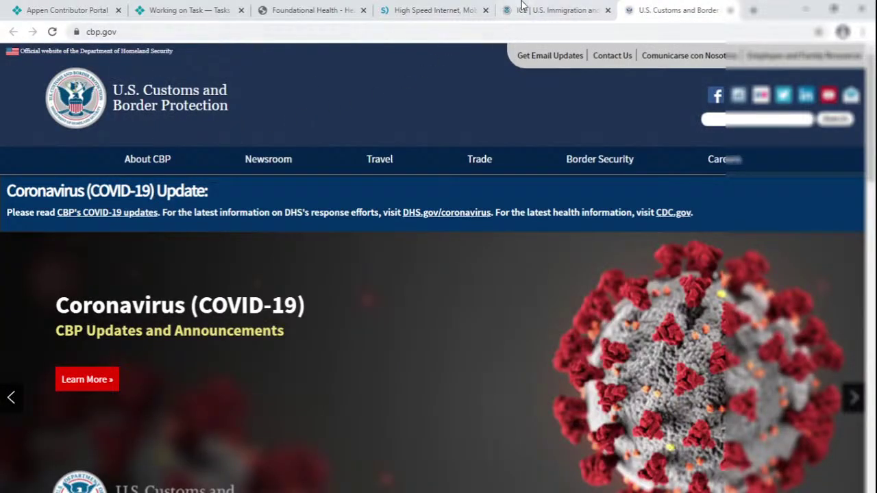
{"action": "left_click", "coordinate": [553, 9]}
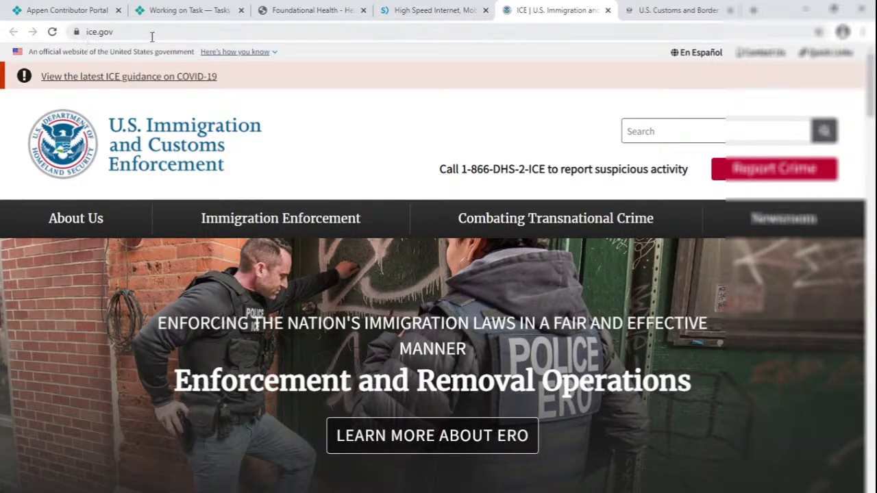
{"action": "left_click", "coordinate": [657, 16]}
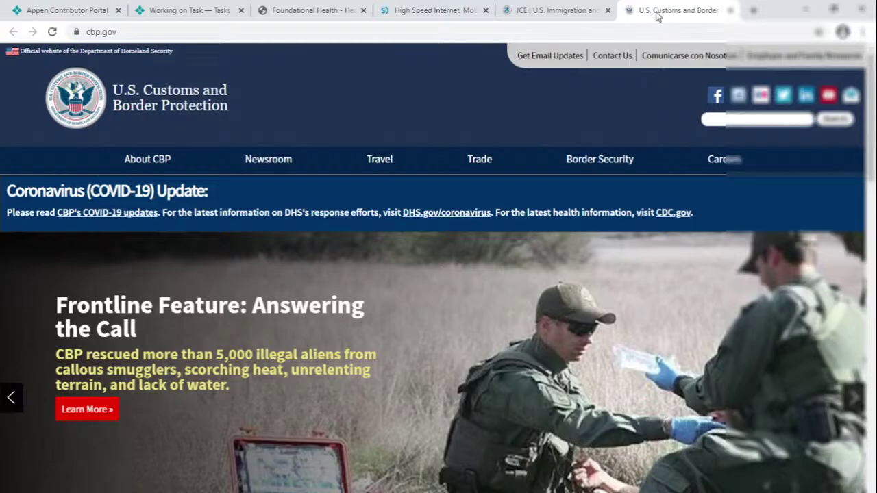
- Examine the ICE homepage down to its footer for signs of a shared organization with CBP
{"action": "left_click", "coordinate": [561, 8]}
{"action": "scroll", "coordinate": [330, 373], "scroll_direction": "down", "scroll_amount": 15}
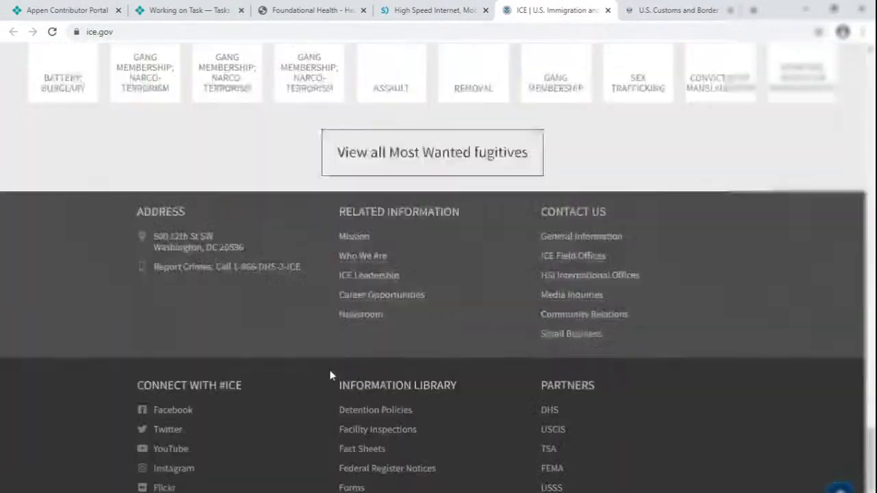
{"action": "scroll", "coordinate": [329, 375], "scroll_direction": "down", "scroll_amount": 3}
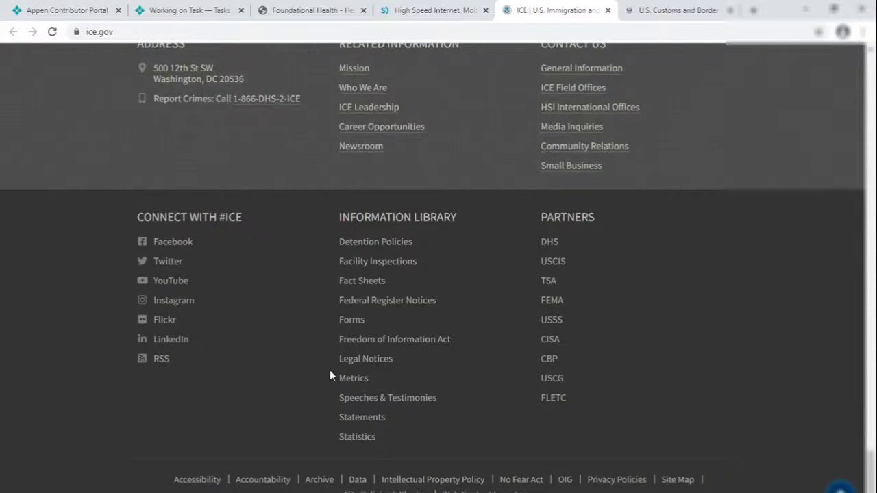
{"action": "scroll", "coordinate": [374, 350], "scroll_direction": "up", "scroll_amount": 15}
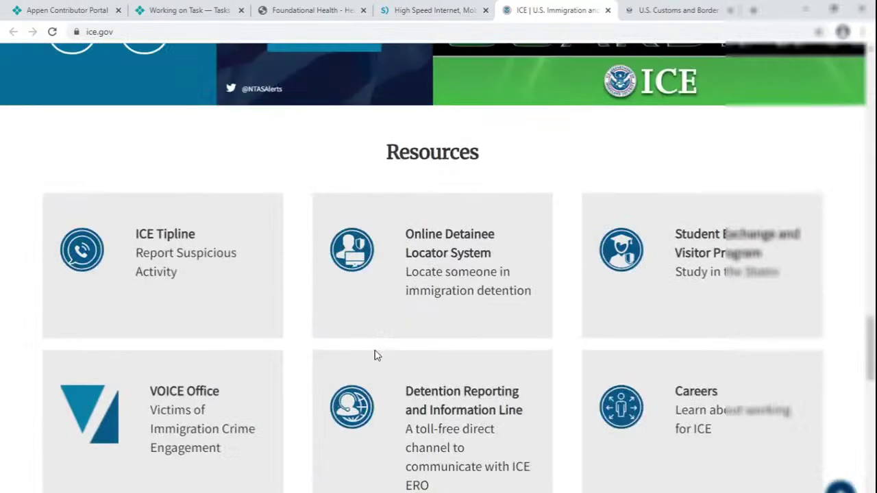
{"action": "scroll", "coordinate": [364, 310], "scroll_direction": "up", "scroll_amount": 5}
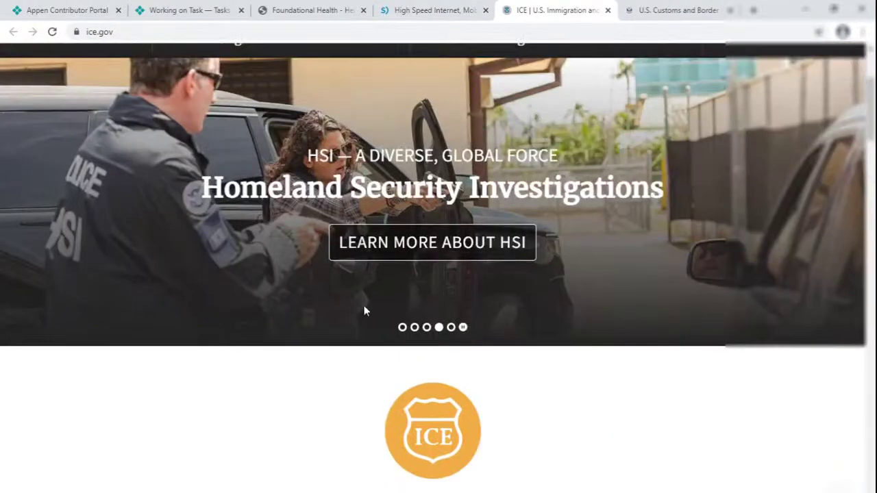
{"action": "scroll", "coordinate": [256, 239], "scroll_direction": "up", "scroll_amount": 3}
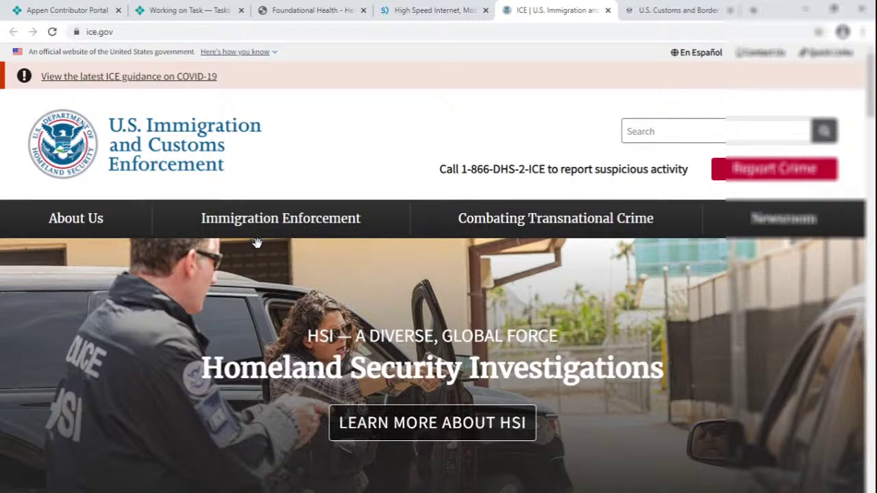
- Open ICE's Who We Are page and CBP's About page and read how each describes its organization
{"action": "mouse_move", "coordinate": [69, 229]}
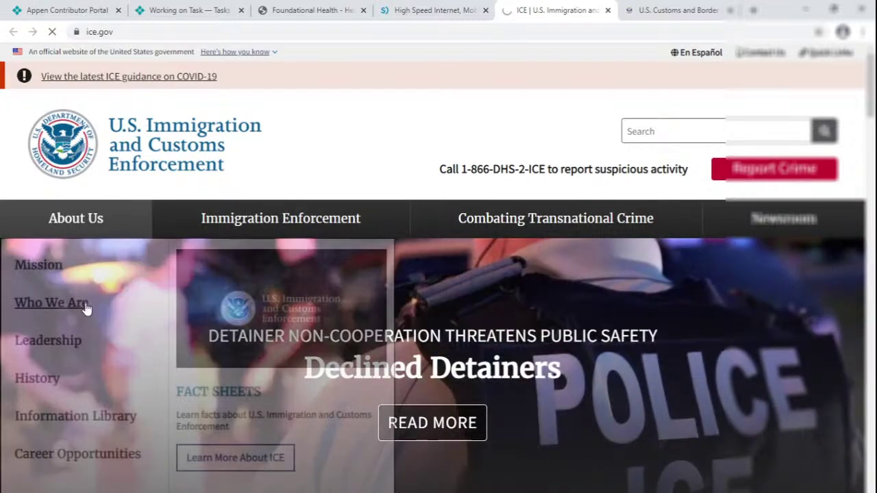
{"action": "left_click", "coordinate": [648, 12]}
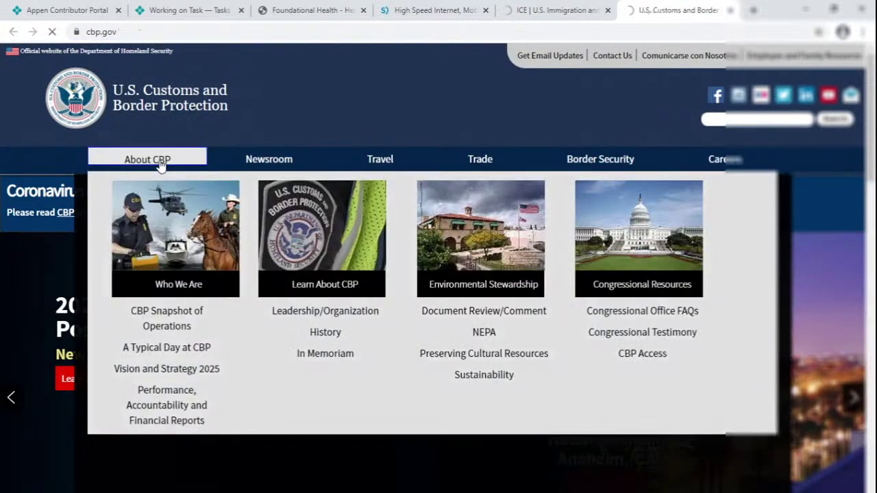
{"action": "left_click", "coordinate": [161, 166]}
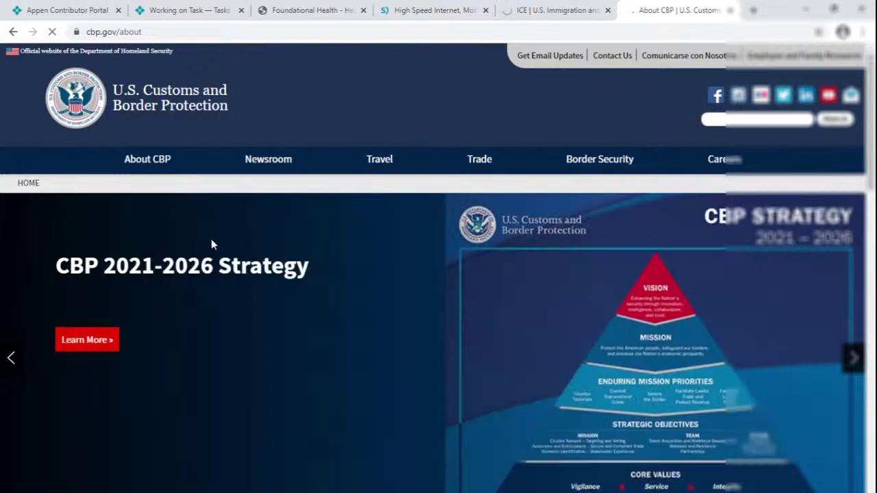
{"action": "scroll", "coordinate": [214, 244], "scroll_direction": "down", "scroll_amount": 3}
{"action": "scroll", "coordinate": [213, 245], "scroll_direction": "down", "scroll_amount": 3}
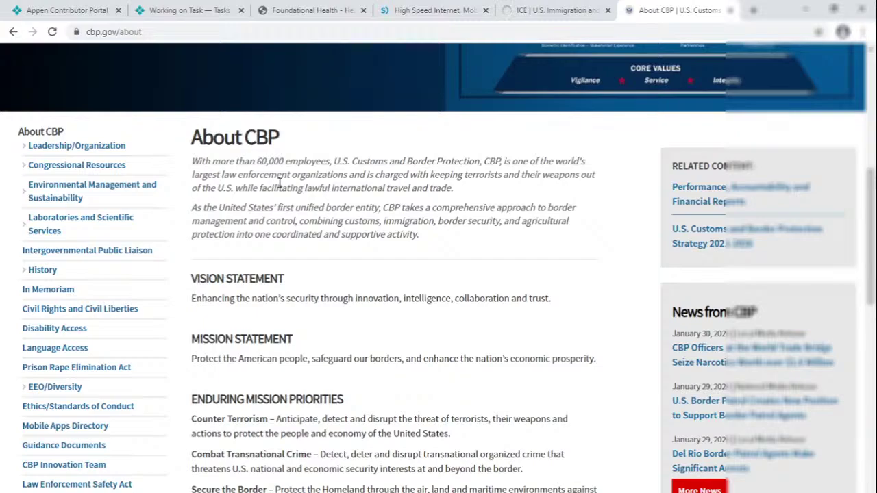
{"action": "key", "text": "ctrl+shift+Tab"}
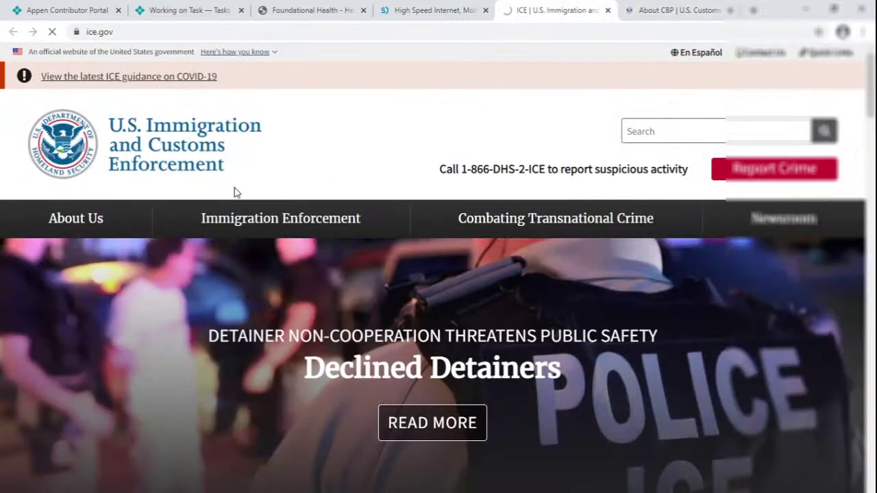
{"action": "mouse_move", "coordinate": [209, 272]}
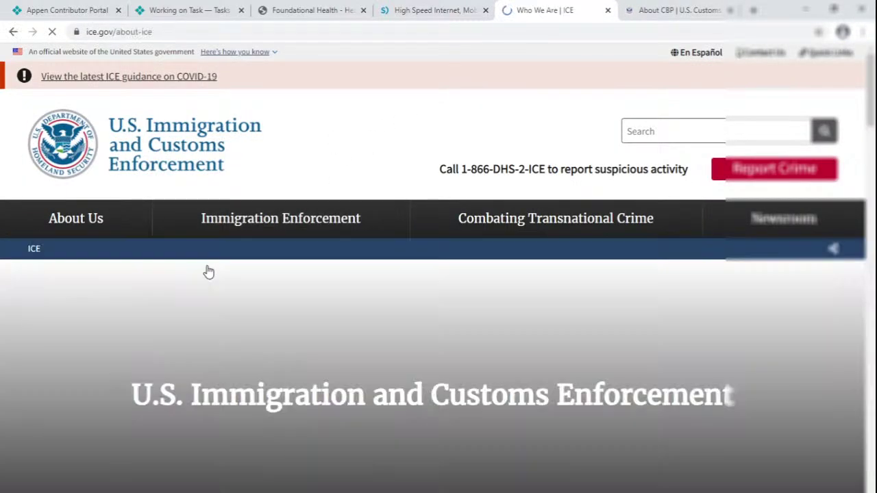
{"action": "scroll", "coordinate": [90, 373], "scroll_direction": "down", "scroll_amount": 5}
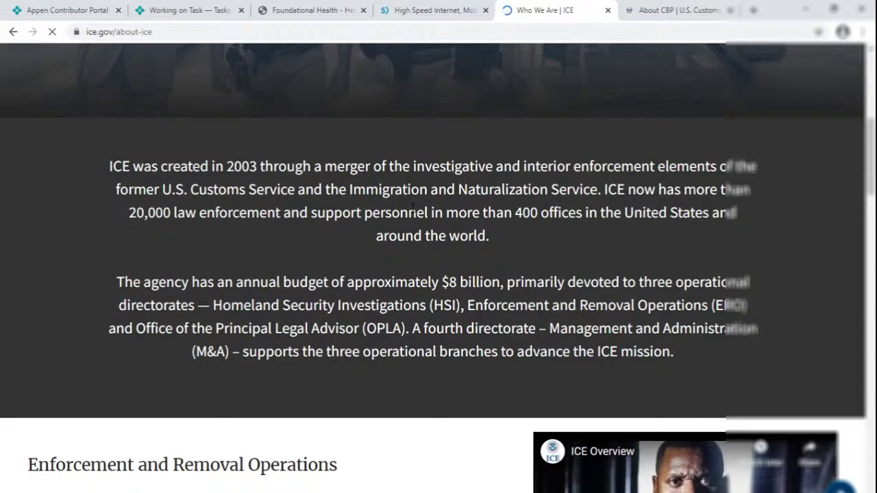
- Mark both pairs, Foundational Health with Shaw and ICE with CBP, as Not a match
{"action": "left_click", "coordinate": [190, 8]}
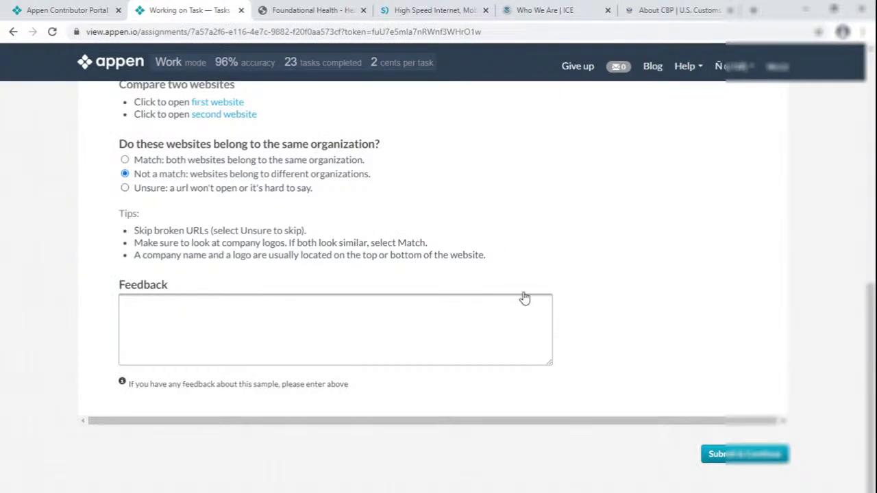
{"action": "left_click", "coordinate": [728, 455]}
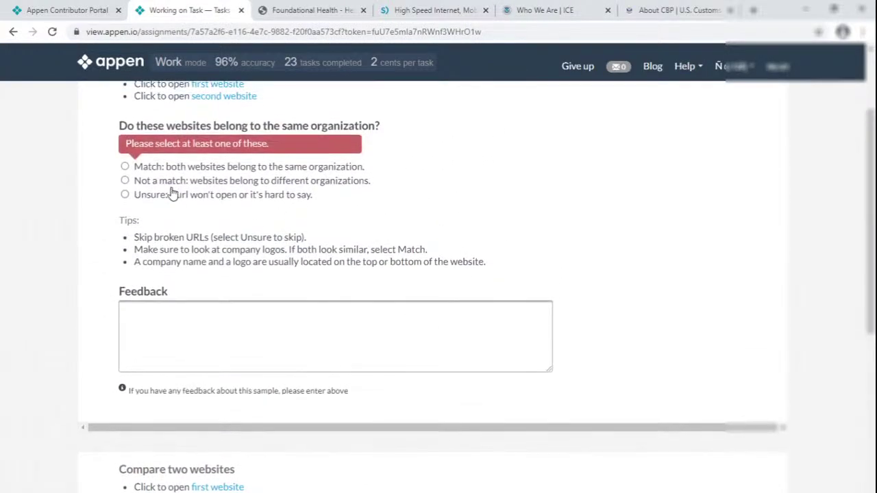
{"action": "left_click", "coordinate": [179, 182]}
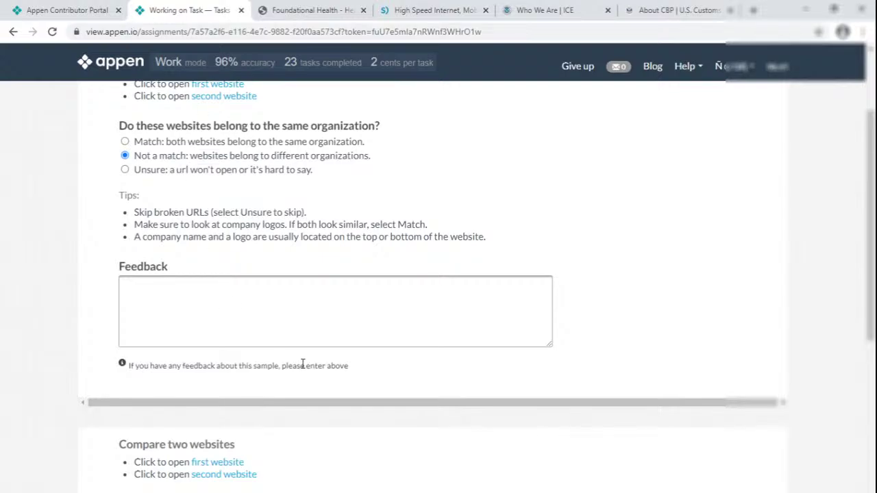
- Submit the answers for both website pairs and close the website tabs opened for them
{"action": "left_click", "coordinate": [733, 455]}
{"action": "right_click", "coordinate": [206, 10]}
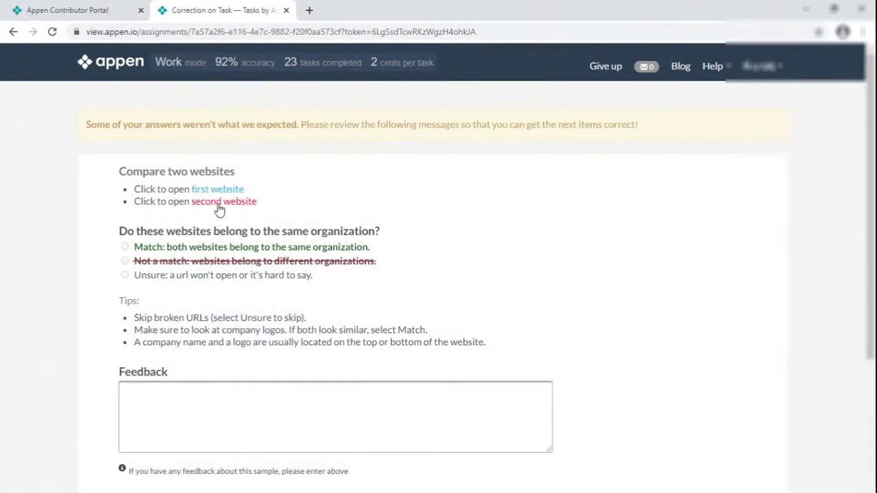
- Reopen the first website of the missed test question and read the explanation of the expected answer
{"action": "left_click", "coordinate": [223, 195]}
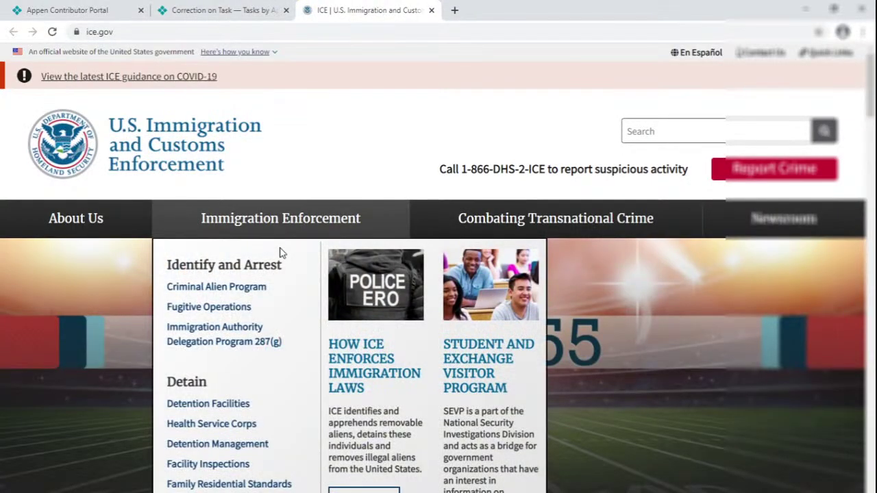
{"action": "left_click", "coordinate": [220, 9]}
{"action": "scroll", "coordinate": [288, 312], "scroll_direction": "down", "scroll_amount": 4}
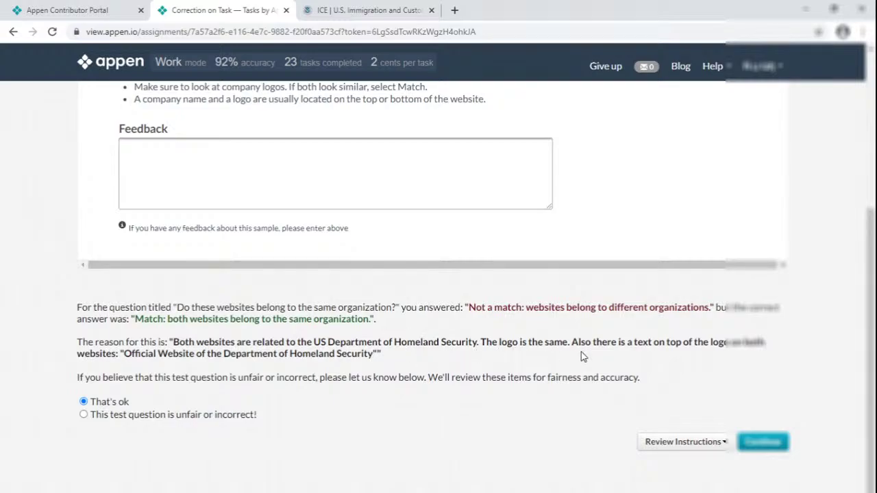
{"action": "left_click", "coordinate": [378, 10]}
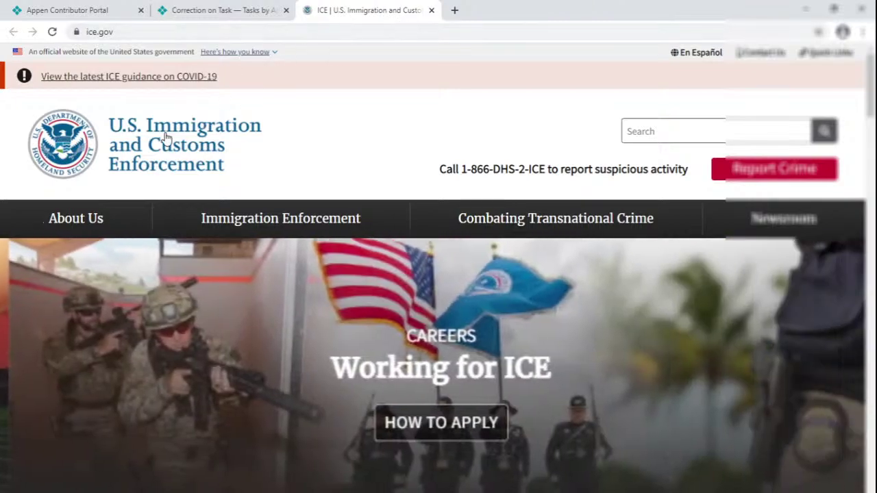
{"action": "left_click", "coordinate": [226, 10]}
{"action": "scroll", "coordinate": [291, 180], "scroll_direction": "up", "scroll_amount": 4}
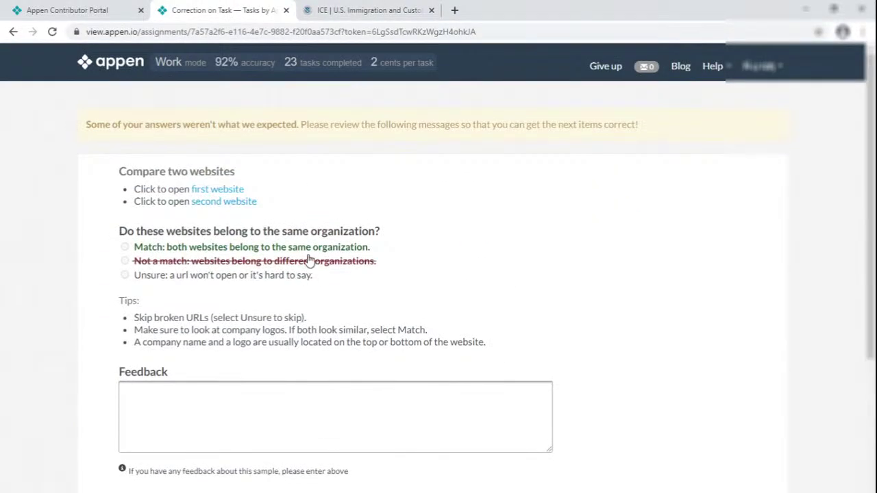
- Open the missed question's second website and compare the logos and header text of the ICE and CBP homepages
{"action": "middle_click", "coordinate": [251, 201]}
{"action": "left_click", "coordinate": [476, 13]}
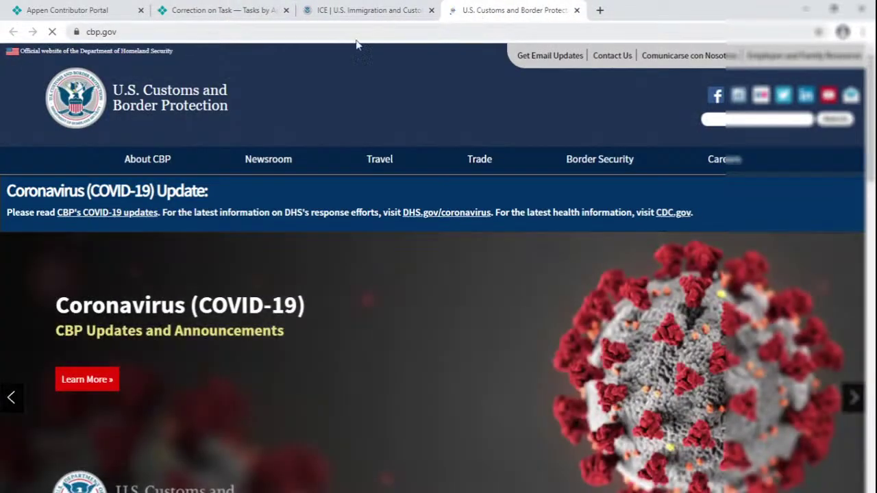
{"action": "left_click", "coordinate": [337, 8]}
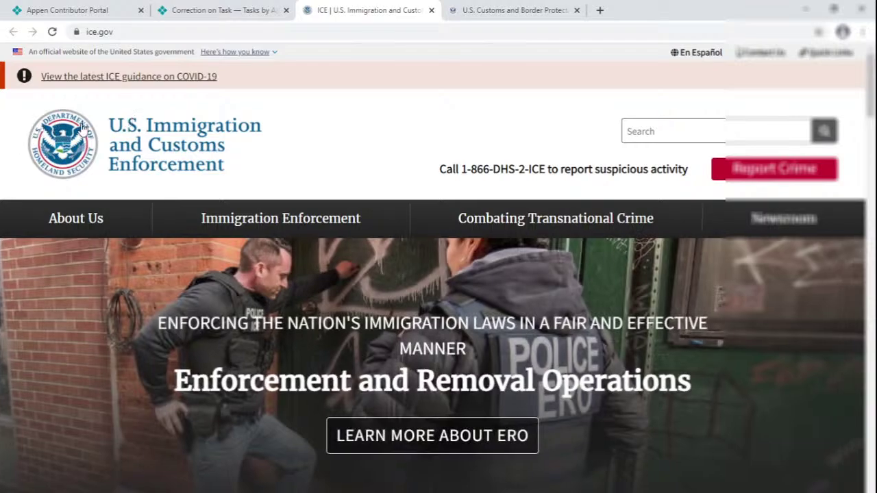
{"action": "left_click", "coordinate": [507, 10]}
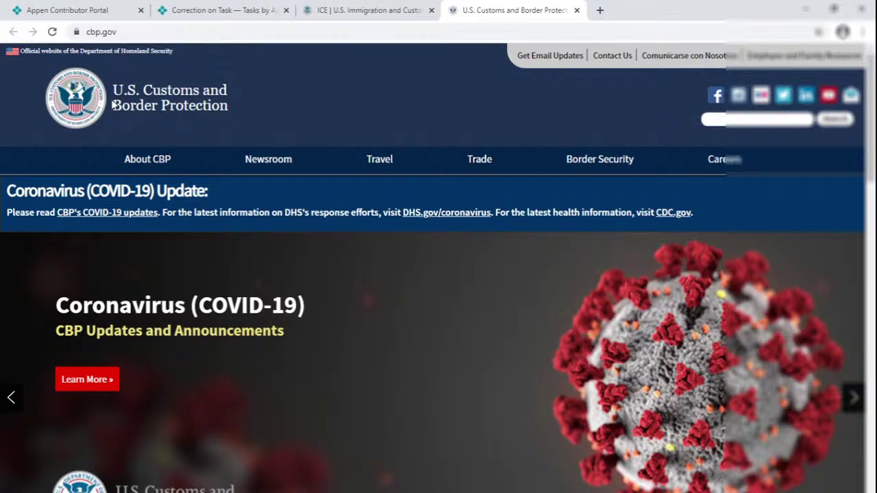
{"action": "left_click", "coordinate": [363, 10]}
{"action": "left_click", "coordinate": [221, 10]}
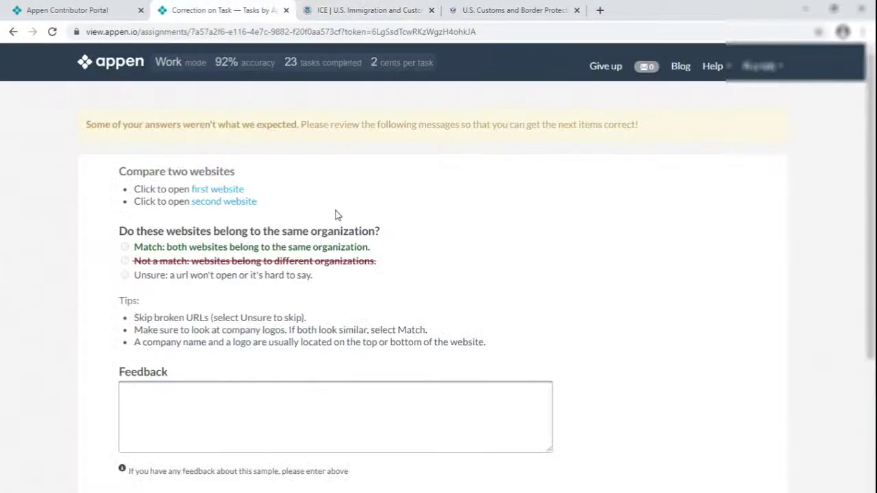
{"action": "left_click", "coordinate": [514, 10]}
{"action": "left_click", "coordinate": [222, 10]}
- Reread the reason given for the expected answer and check its Homeland Security header claim on both homepages
{"action": "scroll", "coordinate": [358, 327], "scroll_direction": "down", "scroll_amount": 4}
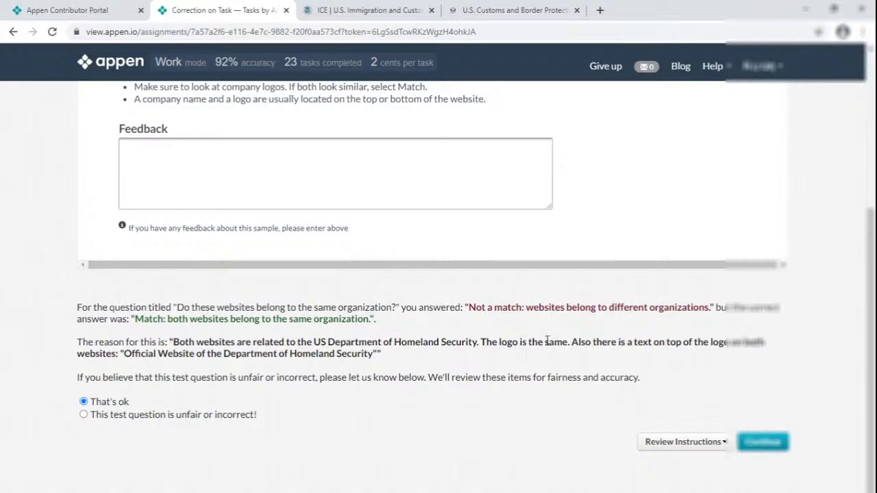
{"action": "left_click_drag", "start_coordinate": [572, 345], "coordinate": [706, 353]}
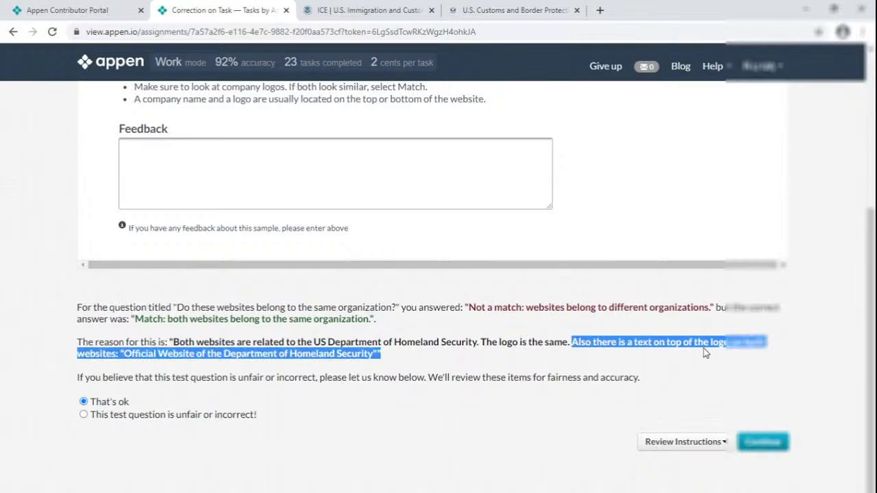
{"action": "left_click", "coordinate": [625, 355]}
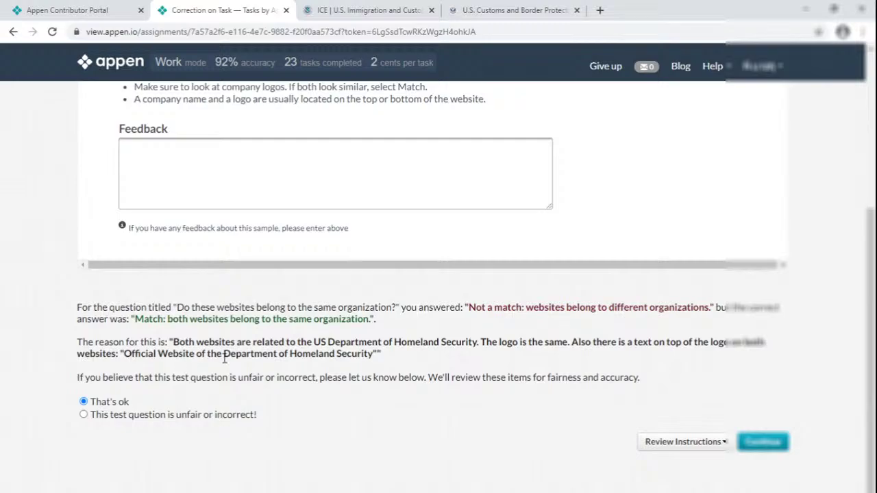
{"action": "left_click", "coordinate": [370, 11]}
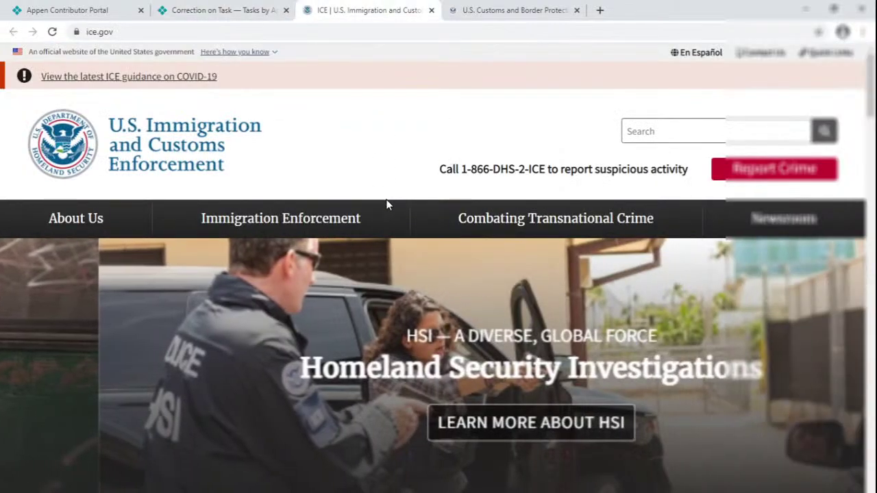
{"action": "left_click", "coordinate": [511, 10]}
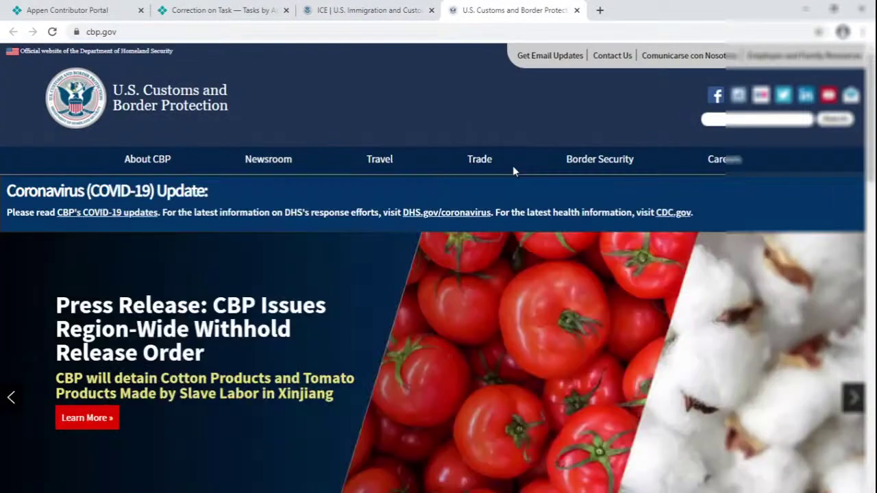
{"action": "left_click", "coordinate": [212, 10]}
- View the problems contributors reported under the unfair or incorrect option, and set the response back to "That's ok"
{"action": "left_click", "coordinate": [174, 415]}
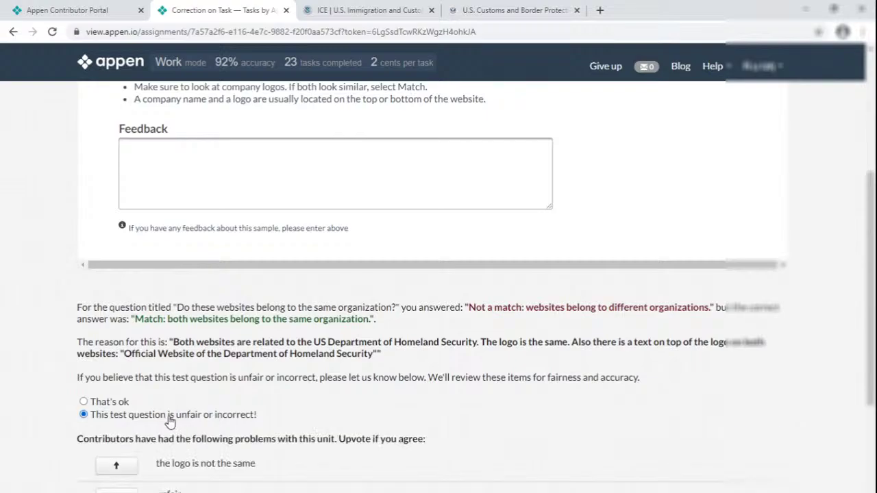
{"action": "scroll", "coordinate": [179, 342], "scroll_direction": "down", "scroll_amount": 3}
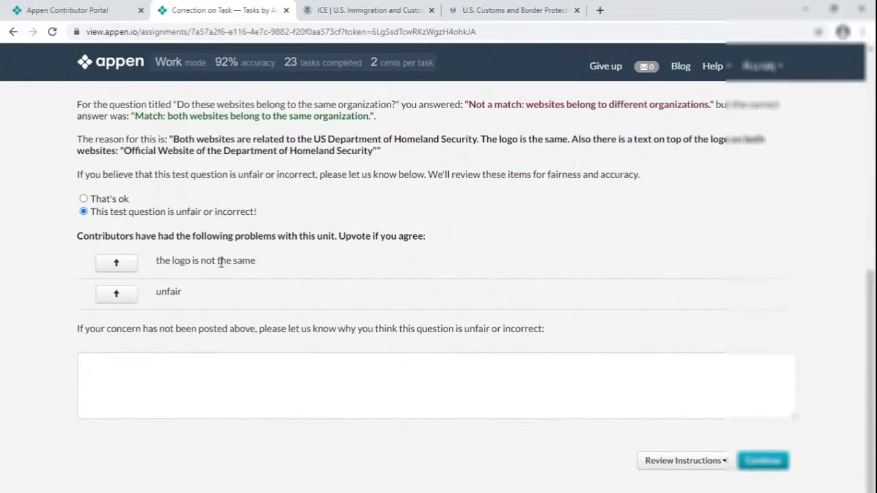
{"action": "left_click", "coordinate": [116, 200]}
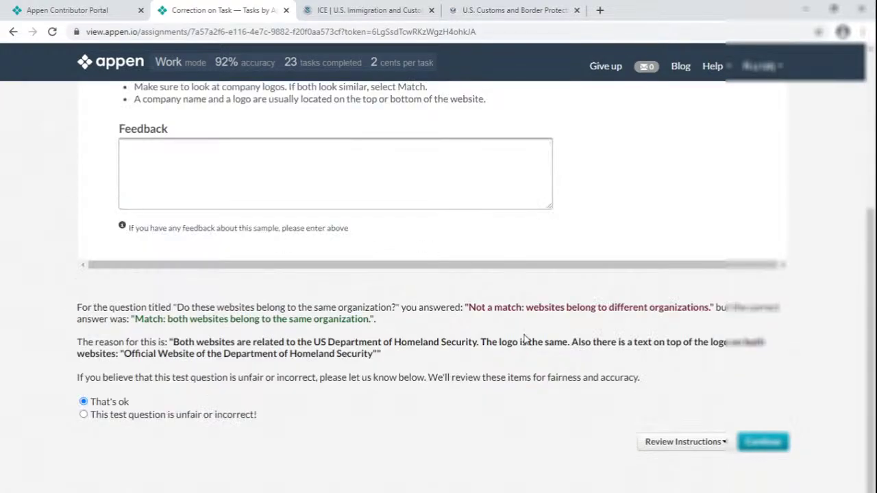
- Continue past the correction to the next task and close the ICE and CBP tabs
{"action": "left_click", "coordinate": [752, 441]}
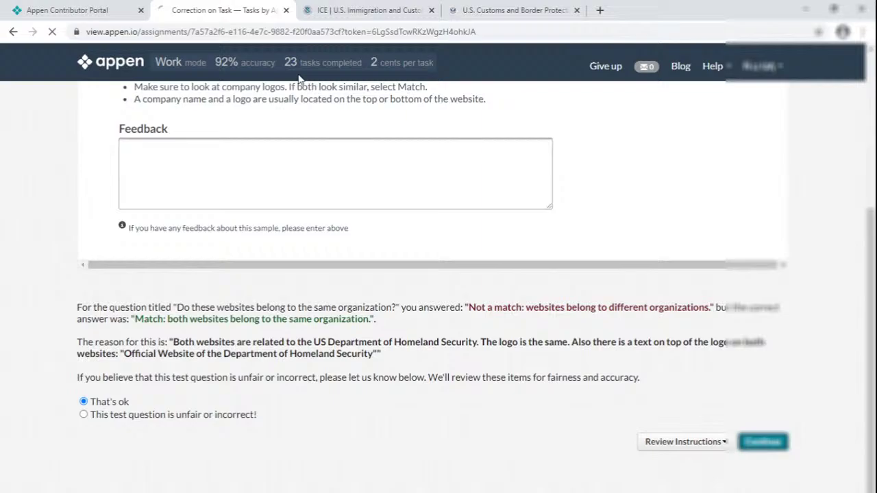
{"action": "right_click", "coordinate": [237, 7]}
{"action": "left_click", "coordinate": [288, 158]}
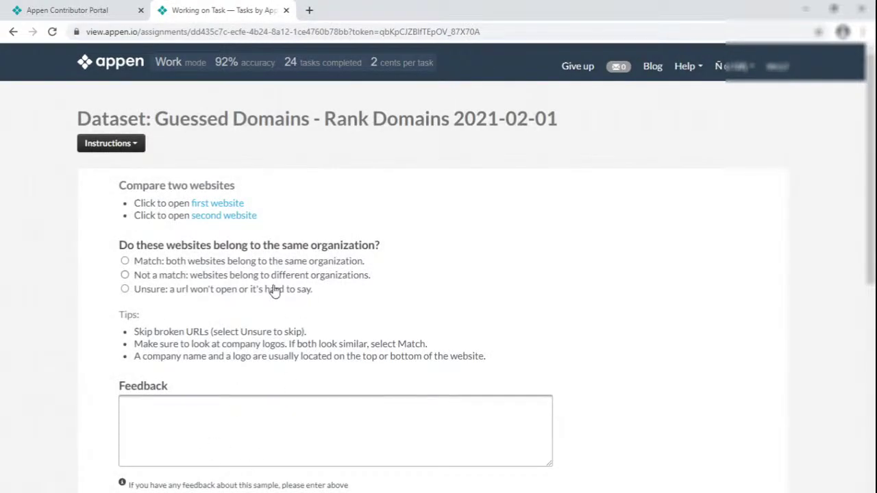
- Open the first and second websites of both pairs in the new task
{"action": "left_click", "coordinate": [230, 203]}
{"action": "left_click", "coordinate": [241, 217]}
{"action": "scroll", "coordinate": [321, 268], "scroll_direction": "down", "scroll_amount": 6}
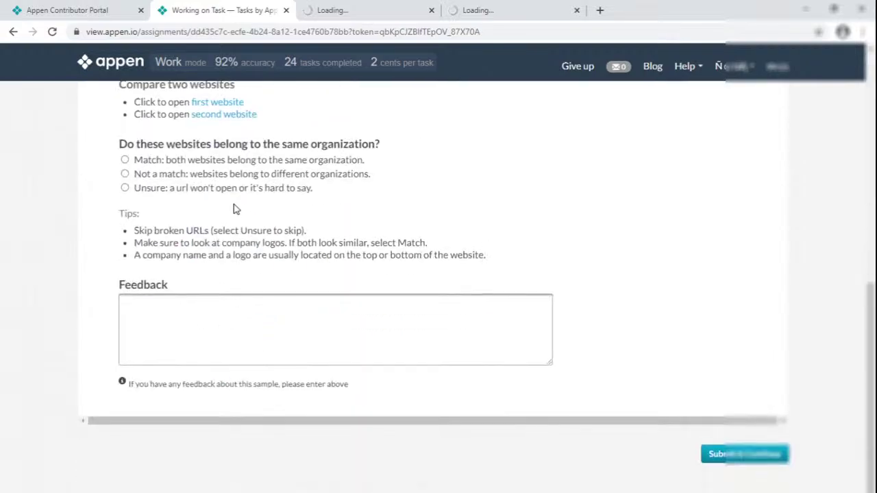
{"action": "left_click", "coordinate": [226, 108]}
{"action": "left_click", "coordinate": [239, 123]}
{"action": "scroll", "coordinate": [318, 291], "scroll_direction": "up", "scroll_amount": 1}
{"action": "scroll", "coordinate": [319, 292], "scroll_direction": "up", "scroll_amount": 5}
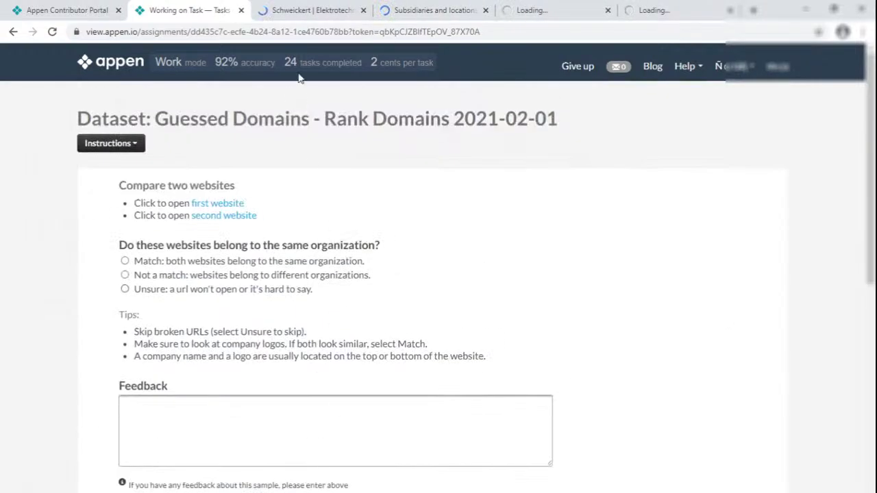
- Compare schweickert.de with schweickertgroup.com, and the Macedonia United Methodist Church homepage with the Western North Carolina Conference homepage
{"action": "left_click", "coordinate": [294, 10]}
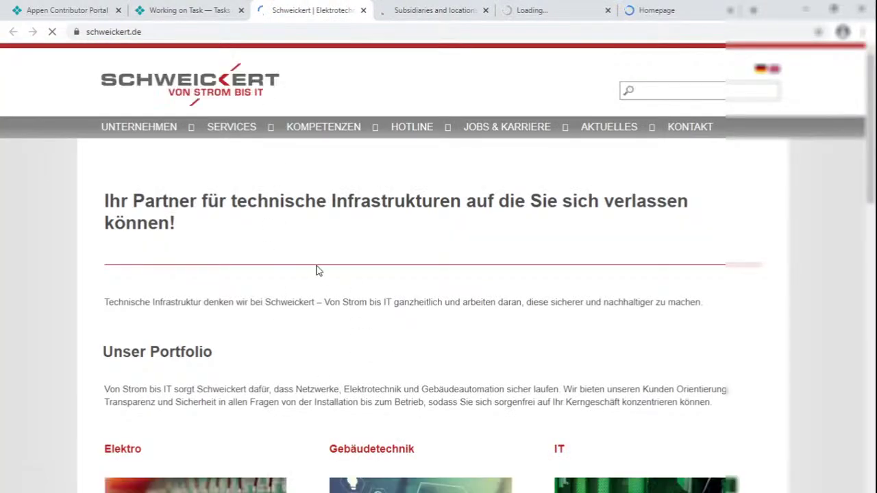
{"action": "left_click", "coordinate": [435, 11]}
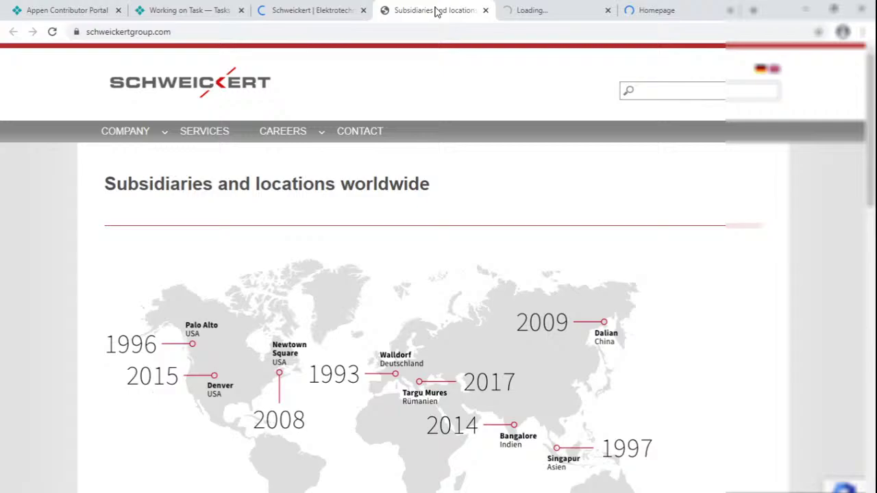
{"action": "left_click", "coordinate": [308, 10]}
{"action": "left_click", "coordinate": [548, 9]}
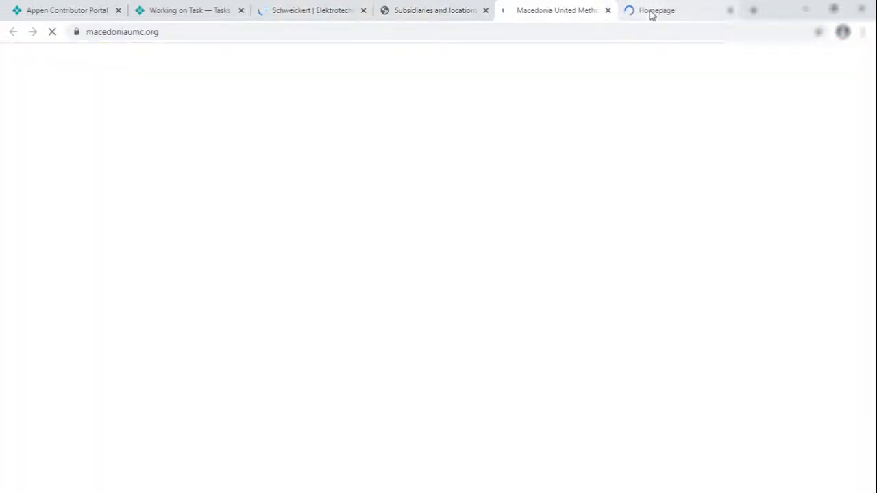
{"action": "left_click", "coordinate": [642, 12]}
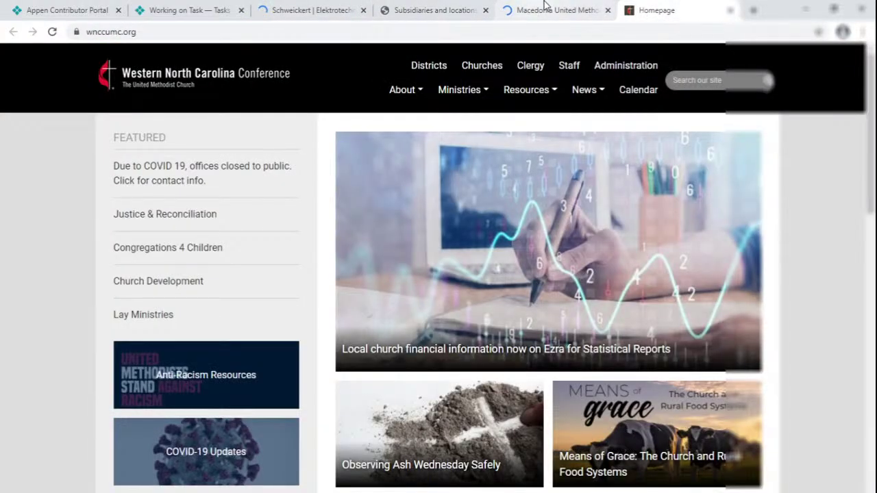
{"action": "left_click", "coordinate": [507, 11]}
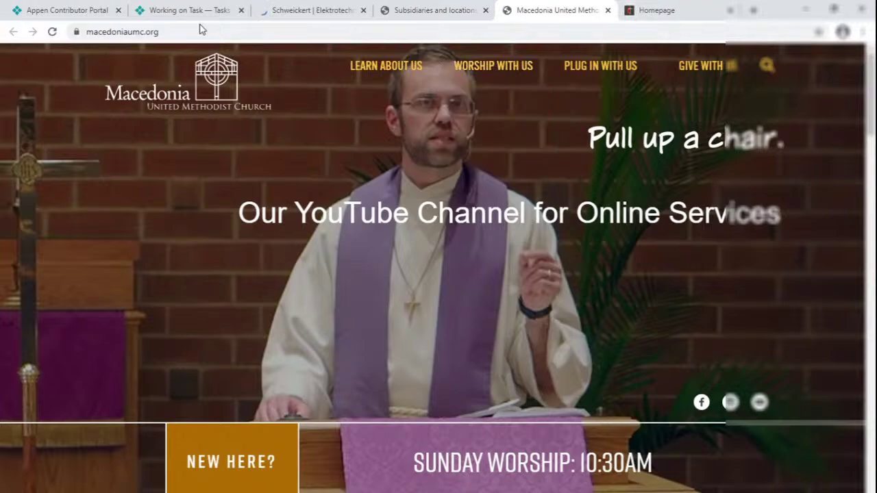
- Mark the Macedonia United Methodist Church and Western North Carolina Conference pair as Not a match
{"action": "left_click", "coordinate": [186, 10]}
{"action": "scroll", "coordinate": [278, 318], "scroll_direction": "down", "scroll_amount": 2}
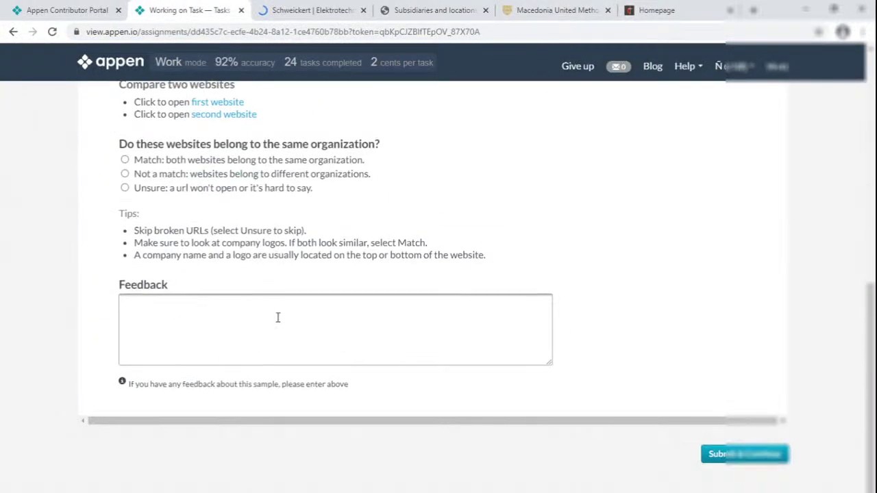
{"action": "left_click", "coordinate": [169, 174]}
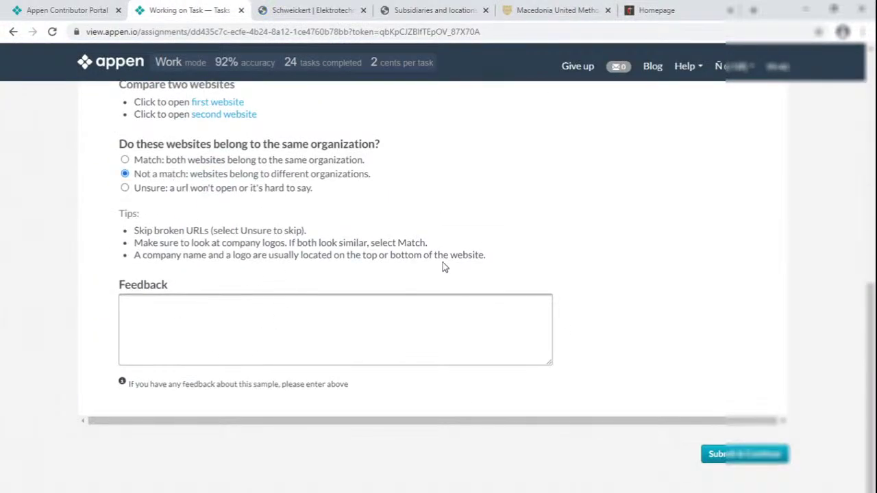
- Close the compared website tabs and submit the task's answers
{"action": "right_click", "coordinate": [189, 9]}
{"action": "left_click", "coordinate": [260, 157]}
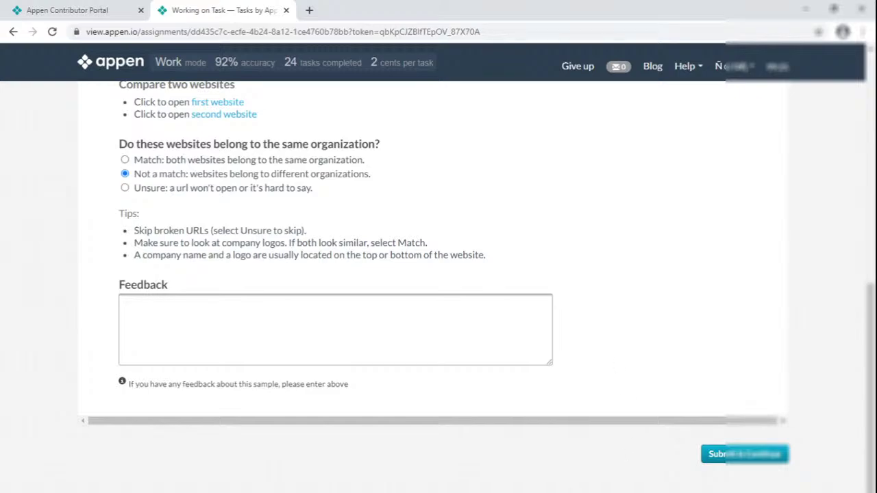
{"action": "left_click", "coordinate": [728, 457]}
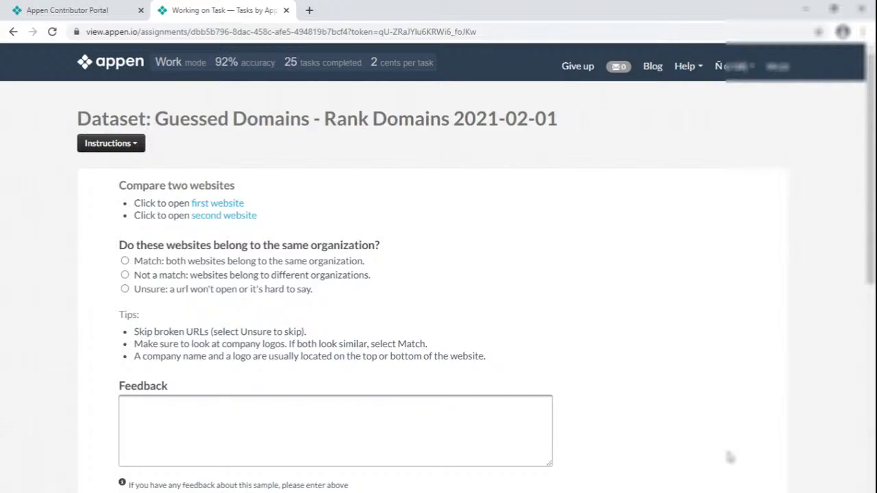
- Open both websites of each pair in the newly loaded task
{"action": "left_click", "coordinate": [233, 208]}
{"action": "left_click", "coordinate": [244, 216]}
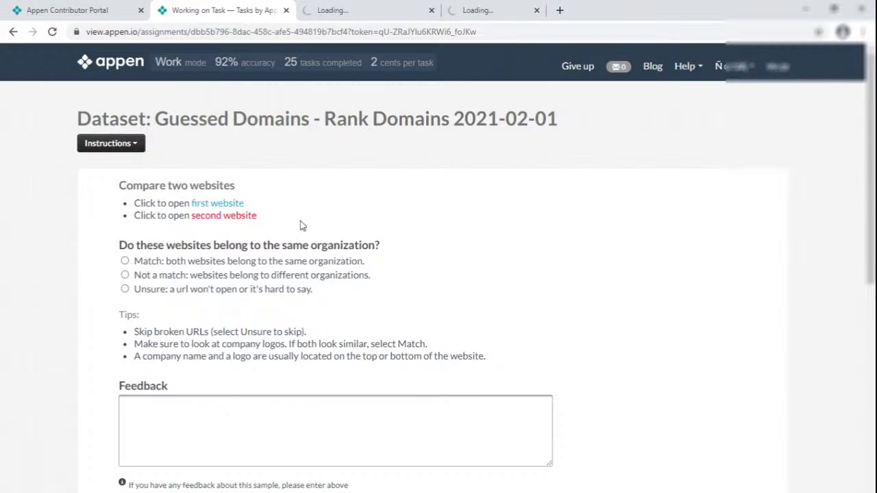
{"action": "scroll", "coordinate": [246, 217], "scroll_direction": "down", "scroll_amount": 2}
{"action": "left_click", "coordinate": [217, 102]}
{"action": "left_click", "coordinate": [226, 115]}
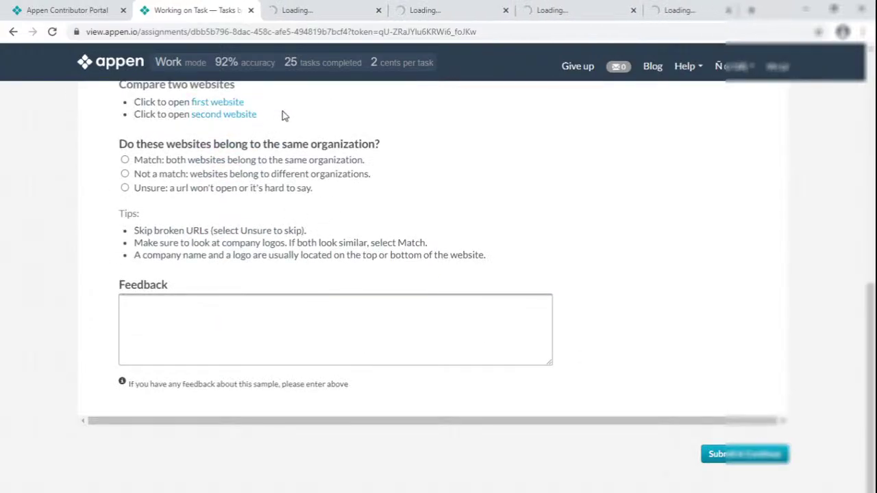
- Compare Manpower USA with ManpowerGroup, and St Mary's University College Belfast with St. Mary's University at stmu.ca
{"action": "left_click", "coordinate": [288, 10]}
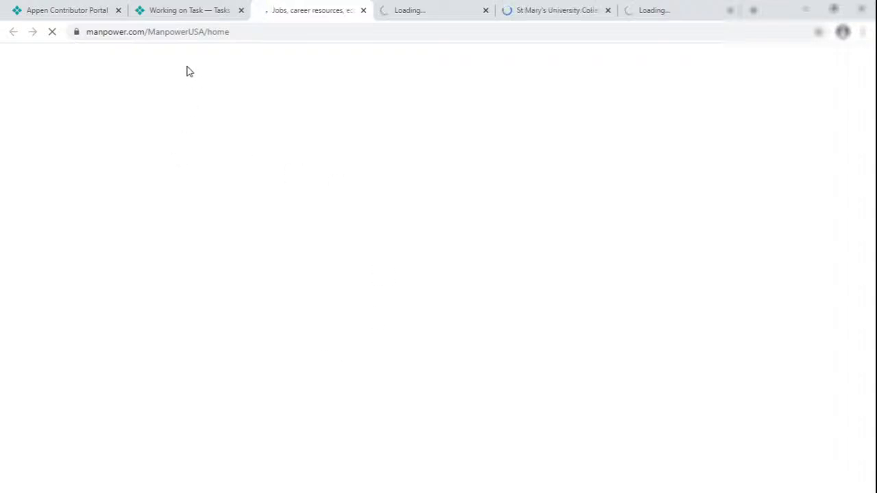
{"action": "left_click", "coordinate": [394, 10]}
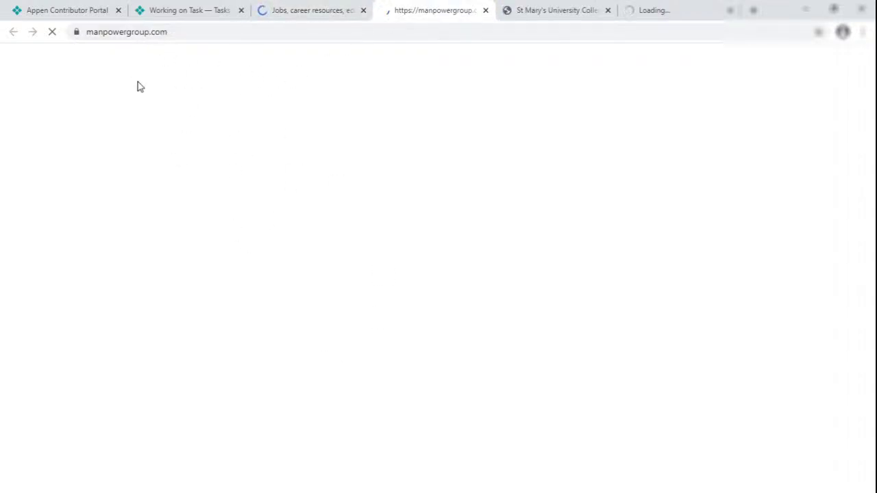
{"action": "left_click", "coordinate": [305, 12]}
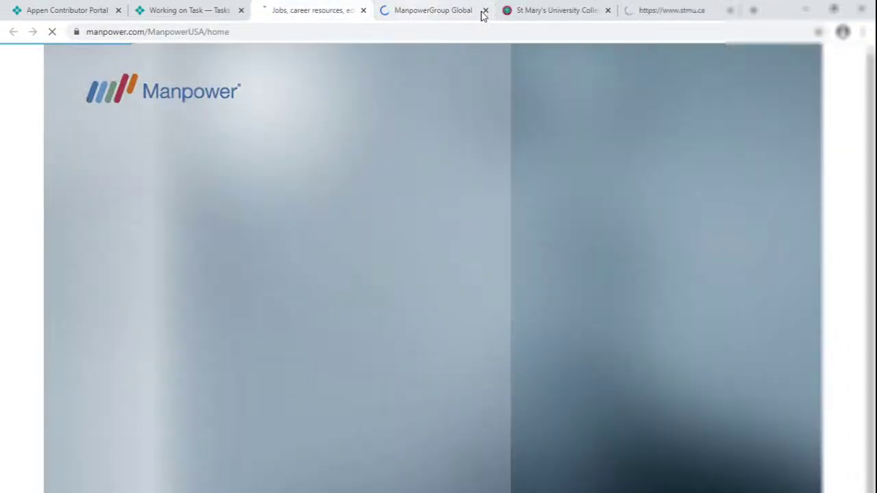
{"action": "left_click", "coordinate": [434, 15]}
{"action": "left_click", "coordinate": [550, 13]}
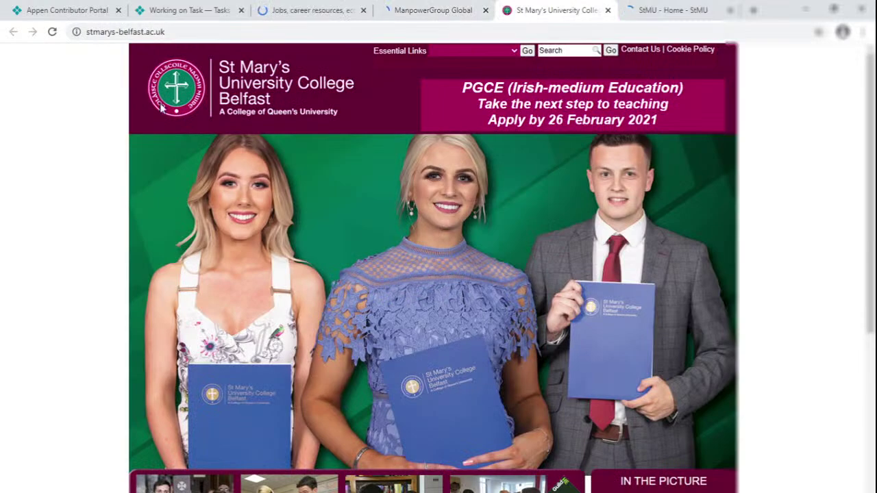
{"action": "left_click", "coordinate": [670, 10]}
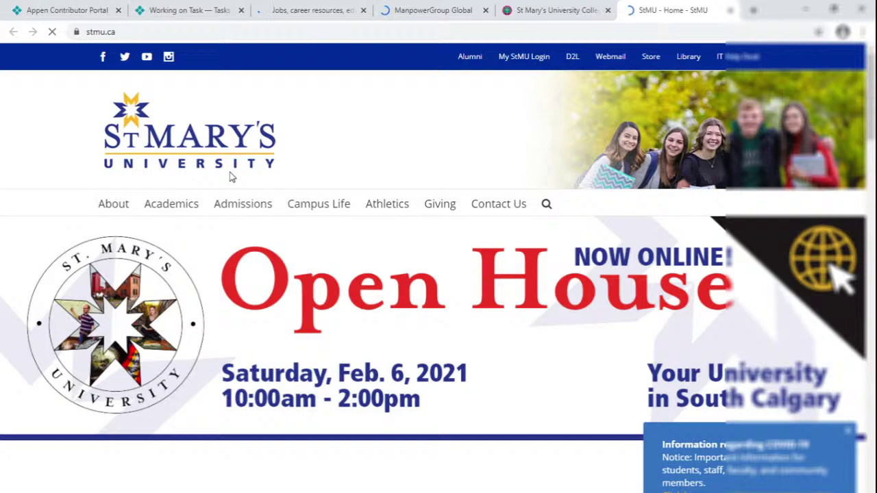
{"action": "key", "text": "ctrl+shift+Tab"}
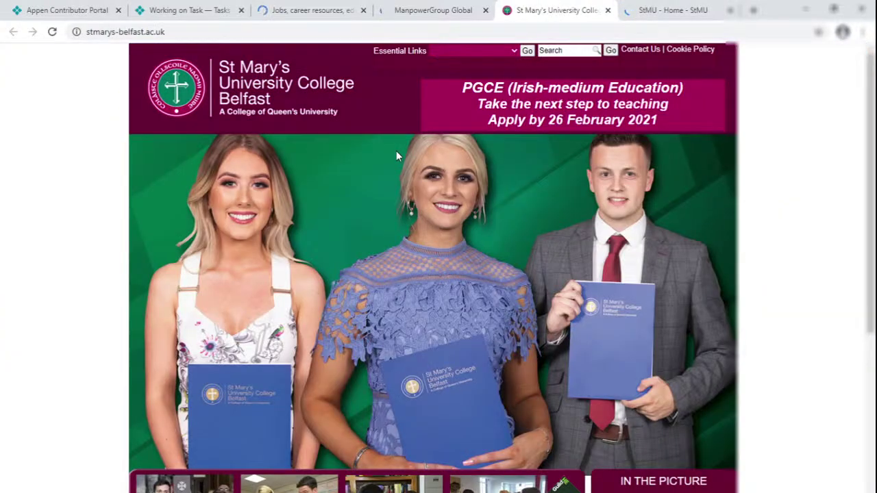
{"action": "left_click", "coordinate": [661, 12]}
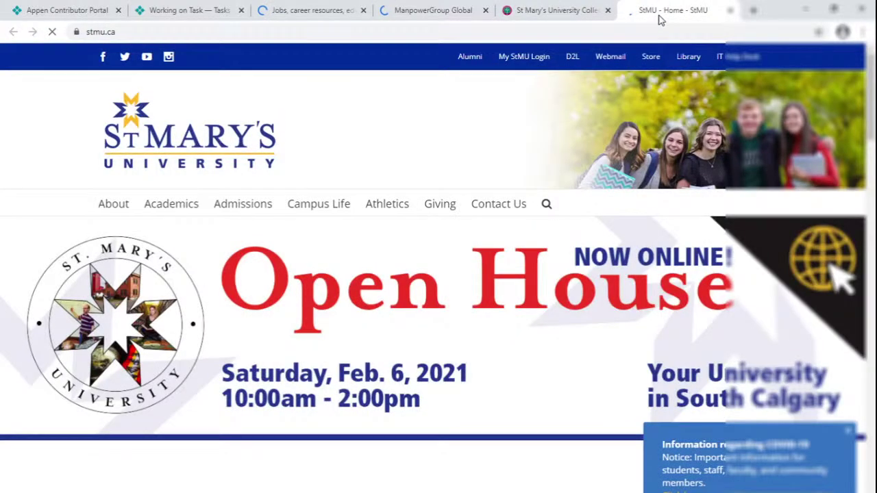
{"action": "left_click", "coordinate": [320, 10]}
- Mark the Manpower pair and the St Mary's university pair as Not a match
{"action": "left_click", "coordinate": [193, 11]}
{"action": "scroll", "coordinate": [196, 205], "scroll_direction": "up", "scroll_amount": 1}
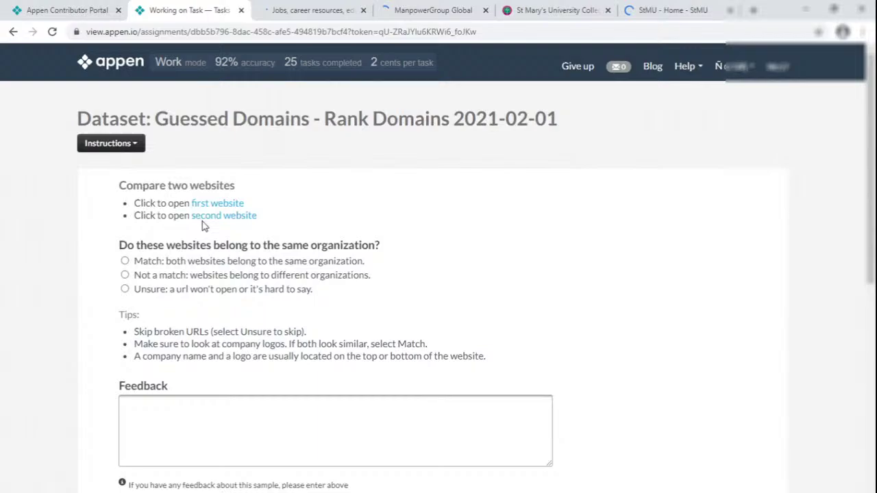
{"action": "left_click", "coordinate": [173, 274]}
{"action": "scroll", "coordinate": [173, 280], "scroll_direction": "down", "scroll_amount": 2}
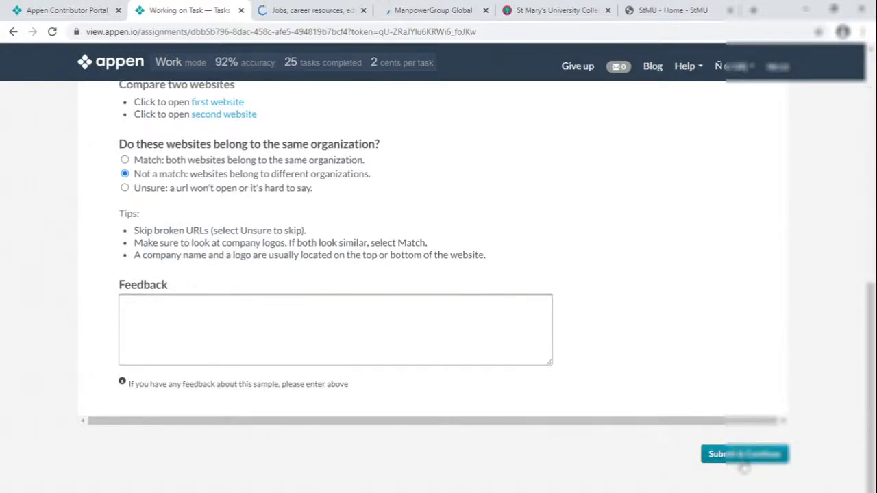
- Submit the task's answers and close the Manpower and St Mary's website tabs
{"action": "left_click", "coordinate": [744, 456]}
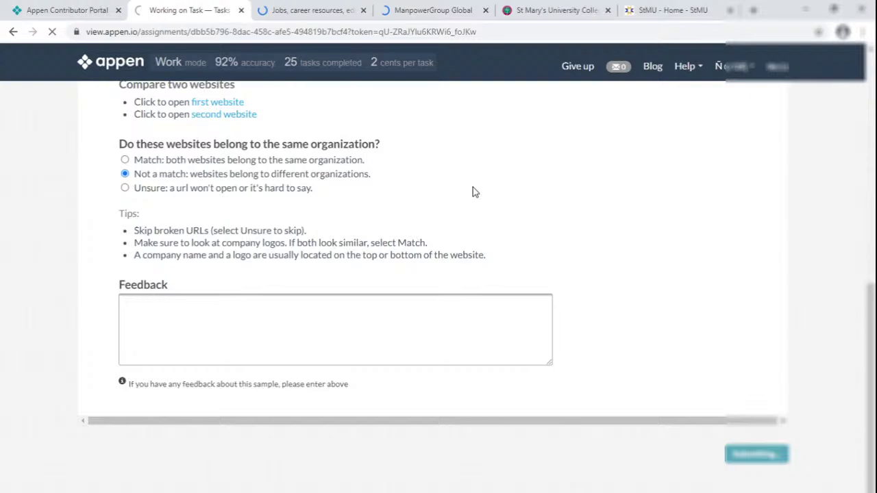
{"action": "right_click", "coordinate": [199, 8]}
{"action": "left_click", "coordinate": [232, 156]}
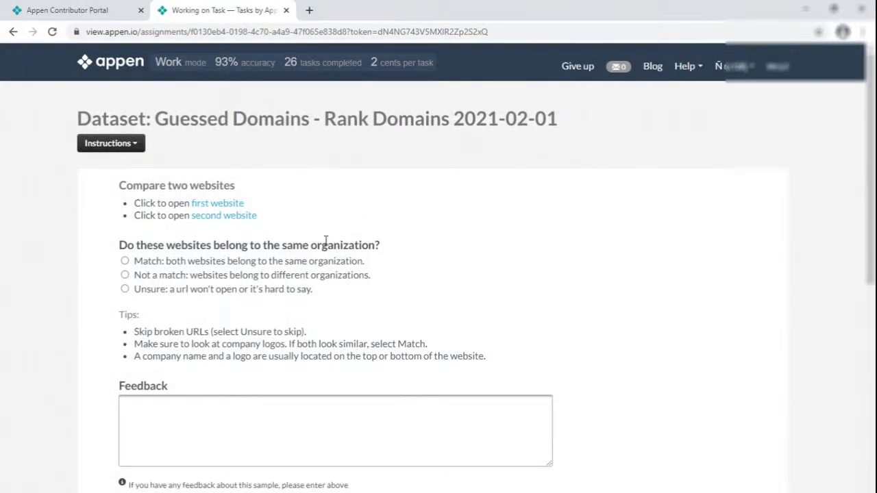
- Open the first and second websites of both pairs in the newly loaded task
{"action": "left_click", "coordinate": [226, 204]}
{"action": "left_click", "coordinate": [239, 219]}
{"action": "left_click", "coordinate": [212, 175]}
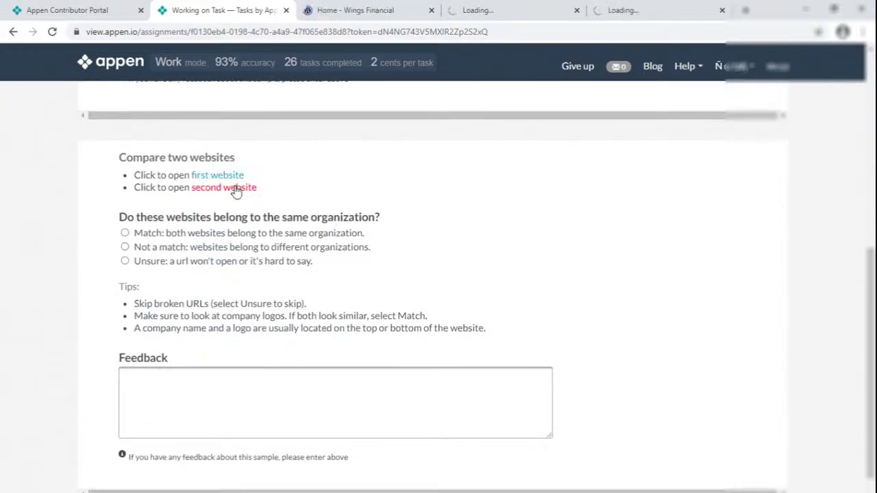
{"action": "left_click", "coordinate": [233, 188]}
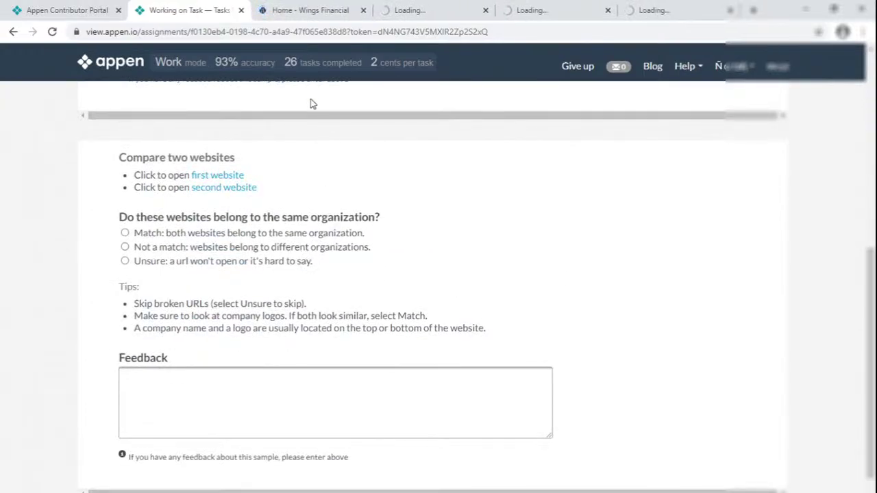
- Compare Wings Financial with KEMBA Financial Credit Union, and Disaster Solution Inc. with Faster Solutions
{"action": "left_click", "coordinate": [303, 11]}
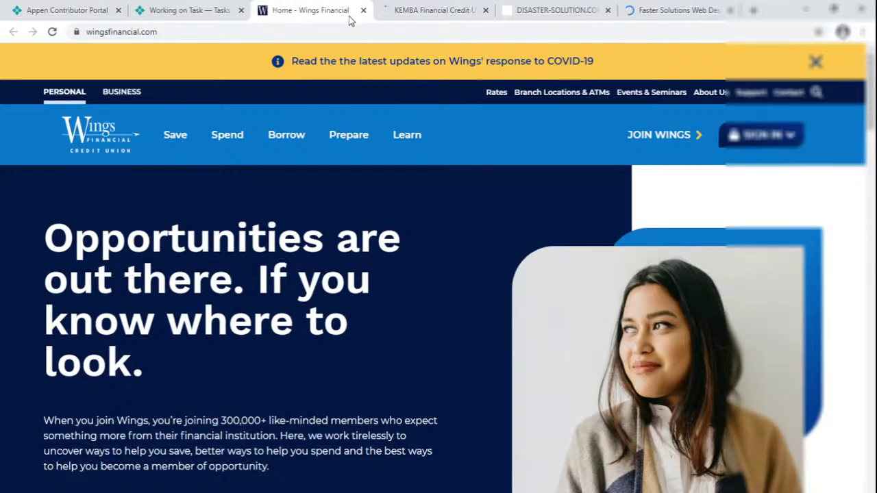
{"action": "left_click", "coordinate": [416, 13]}
{"action": "left_click", "coordinate": [231, 98]}
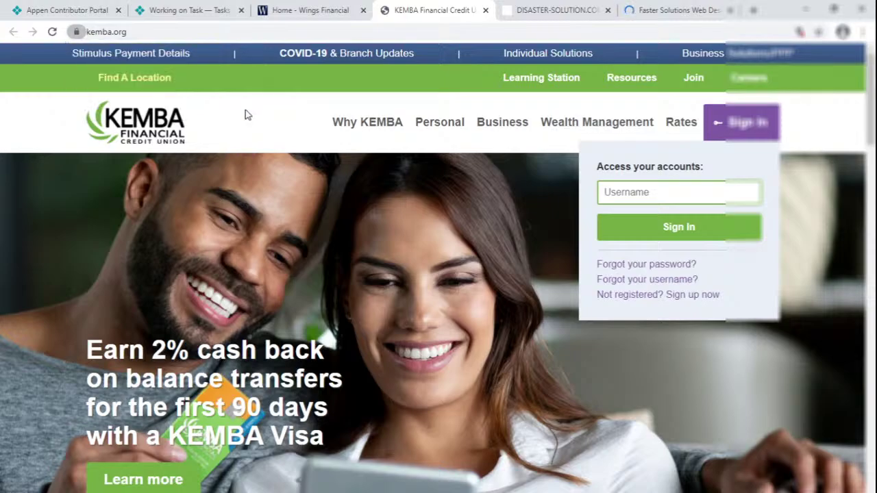
{"action": "left_click", "coordinate": [558, 11]}
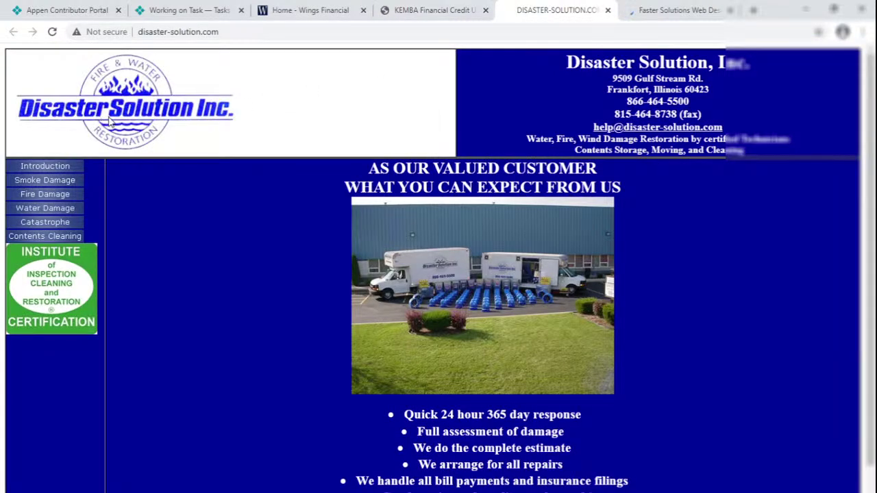
{"action": "left_click", "coordinate": [675, 10]}
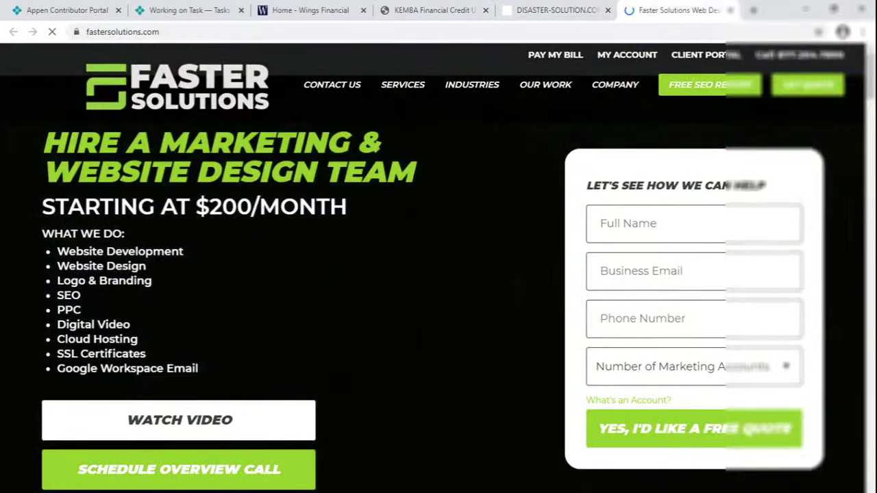
- Mark the Wings Financial and KEMBA pair and the Disaster Solution and Faster Solutions pair as Not a match
{"action": "left_click", "coordinate": [186, 10]}
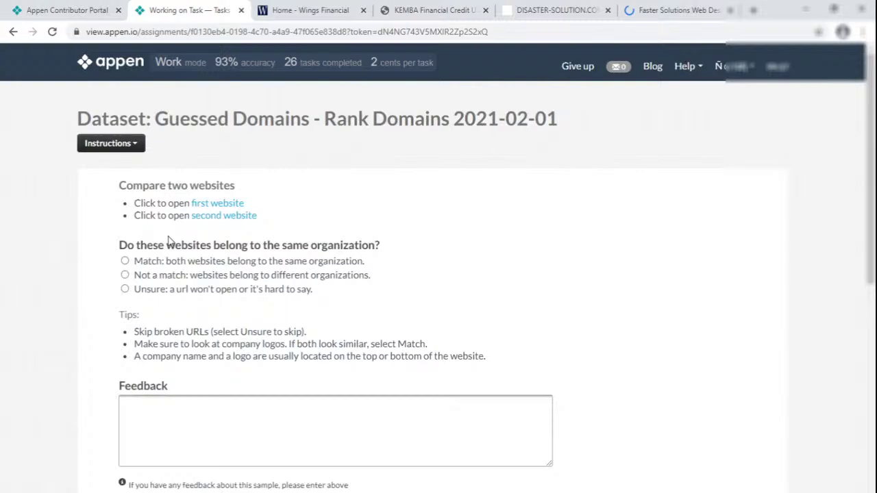
{"action": "left_click", "coordinate": [174, 276]}
{"action": "scroll", "coordinate": [174, 276], "scroll_direction": "down", "scroll_amount": 2}
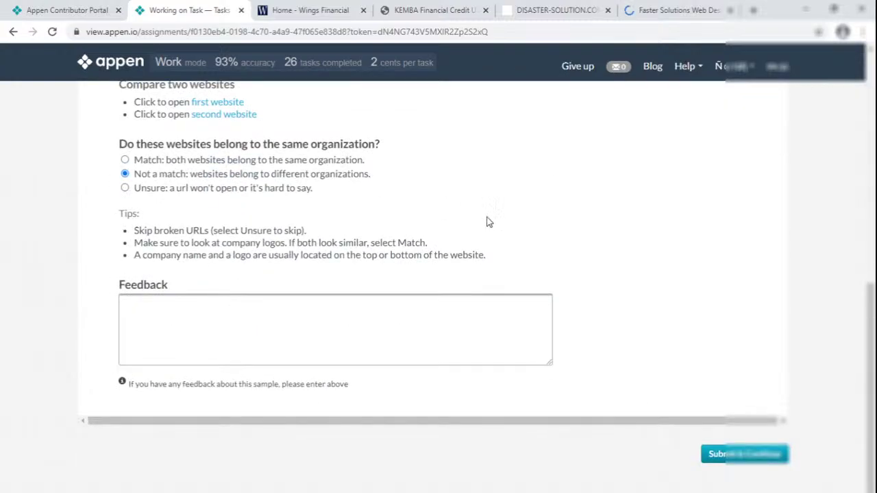
- Close the credit union and solutions company website tabs and submit the task's answers
{"action": "right_click", "coordinate": [188, 9]}
{"action": "left_click", "coordinate": [204, 163]}
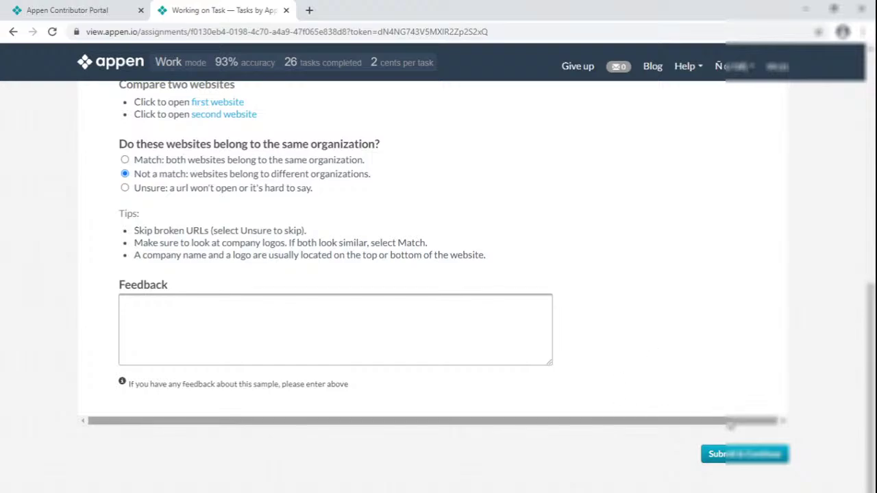
{"action": "left_click", "coordinate": [747, 456]}
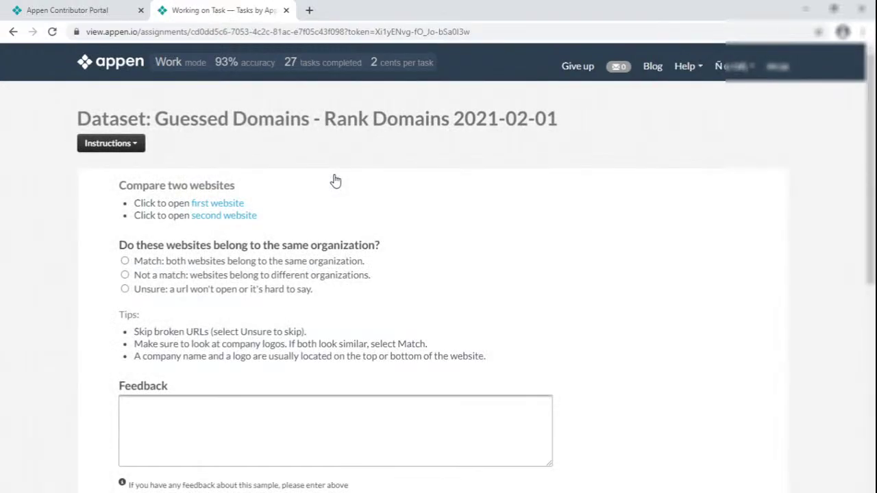
- Open both websites of each pair in the newly loaded task
{"action": "left_click", "coordinate": [232, 204]}
{"action": "left_click", "coordinate": [244, 216]}
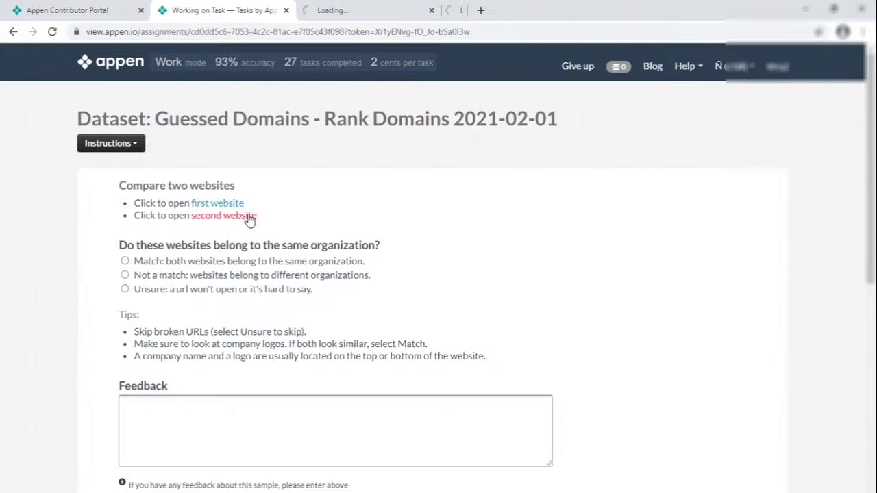
{"action": "scroll", "coordinate": [304, 237], "scroll_direction": "down", "scroll_amount": 5}
{"action": "left_click", "coordinate": [233, 178]}
{"action": "left_click", "coordinate": [239, 186]}
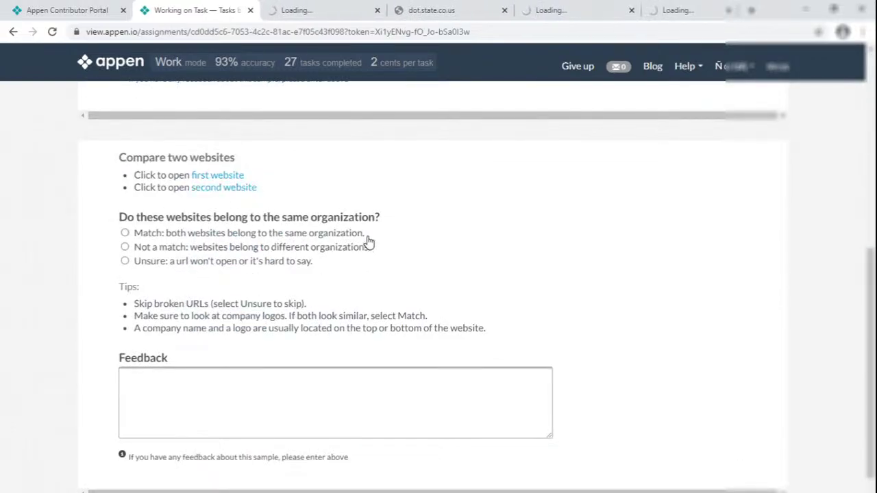
- Compare dot.state.nm.us with dot.state.co.us, and the ManTech homepage with the giz.de homepage
{"action": "left_click", "coordinate": [414, 10]}
{"action": "left_click", "coordinate": [541, 9]}
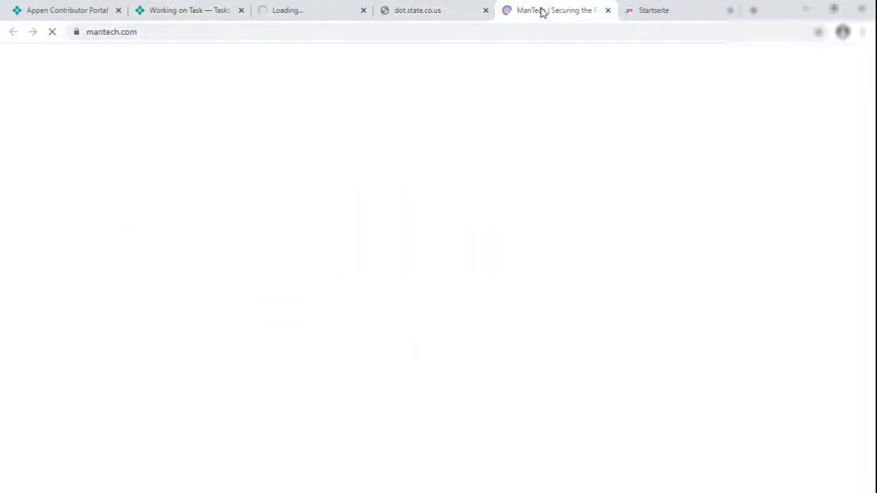
{"action": "left_click", "coordinate": [634, 9]}
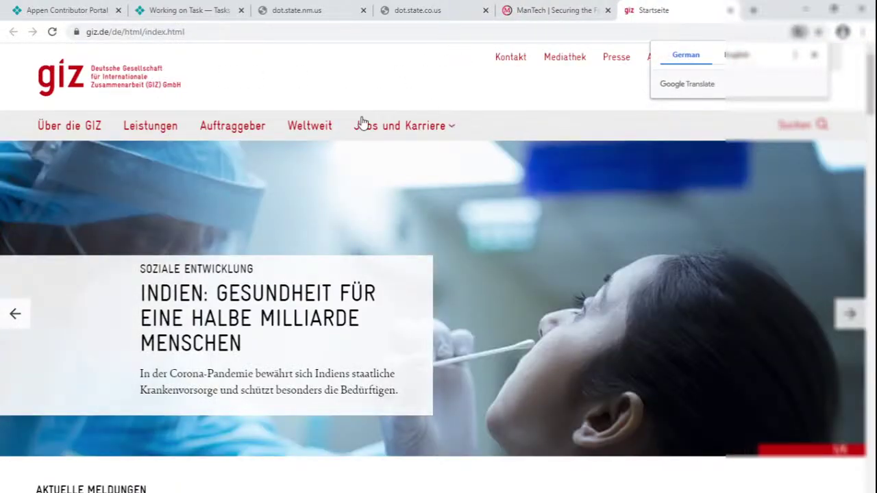
- Mark the two dot.state sites and the ManTech and GIZ pair as Not a match
{"action": "left_click", "coordinate": [185, 10]}
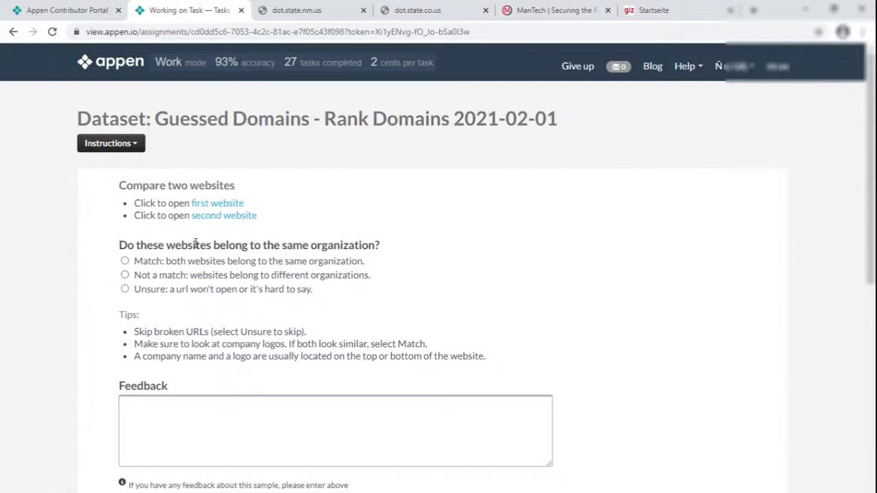
{"action": "left_click", "coordinate": [170, 278]}
{"action": "scroll", "coordinate": [177, 291], "scroll_direction": "down", "scroll_amount": 2}
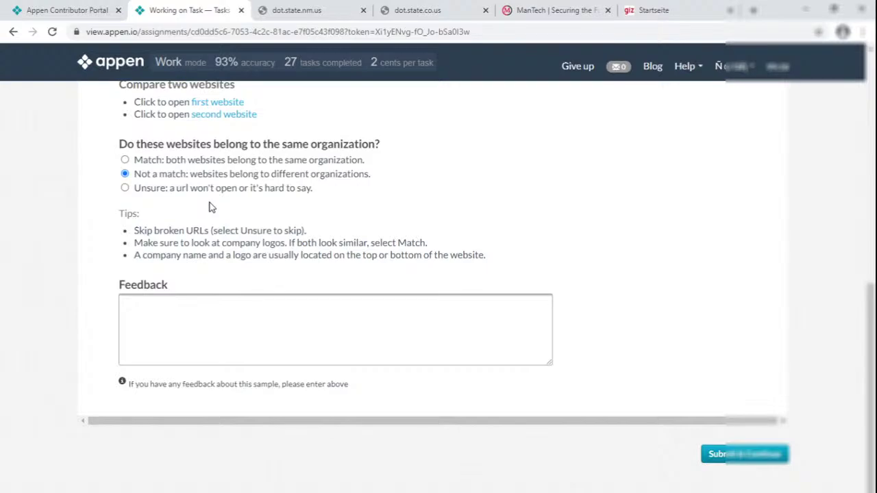
- Submit the task's answers and close the dot.state, ManTech and GIZ website tabs
{"action": "left_click", "coordinate": [709, 455]}
{"action": "right_click", "coordinate": [181, 9]}
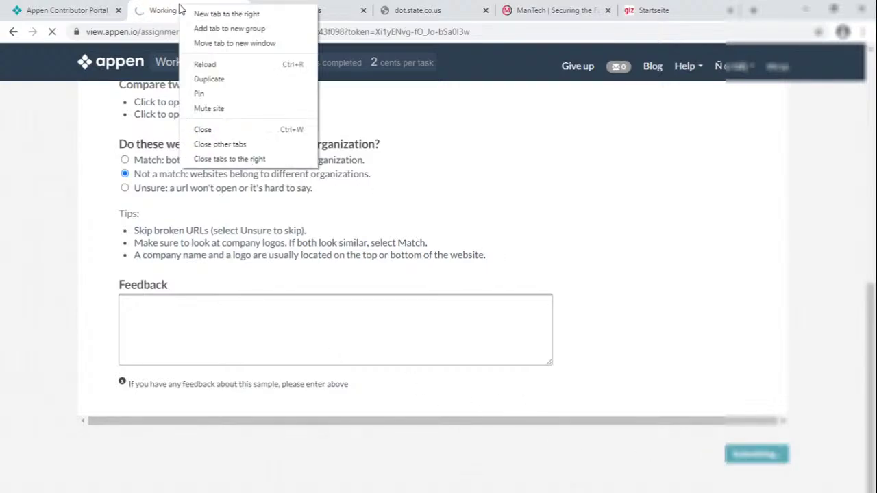
{"action": "left_click", "coordinate": [230, 159]}
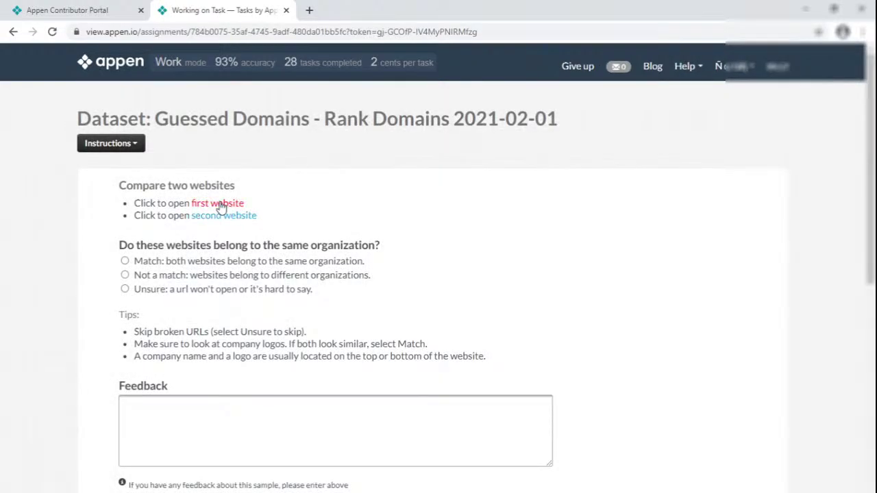
- Open the websites of both pairs in the newly loaded task for comparison
{"action": "left_click", "coordinate": [221, 204]}
{"action": "left_click", "coordinate": [237, 215]}
{"action": "scroll", "coordinate": [342, 197], "scroll_direction": "down", "scroll_amount": 3}
{"action": "left_click", "coordinate": [224, 102]}
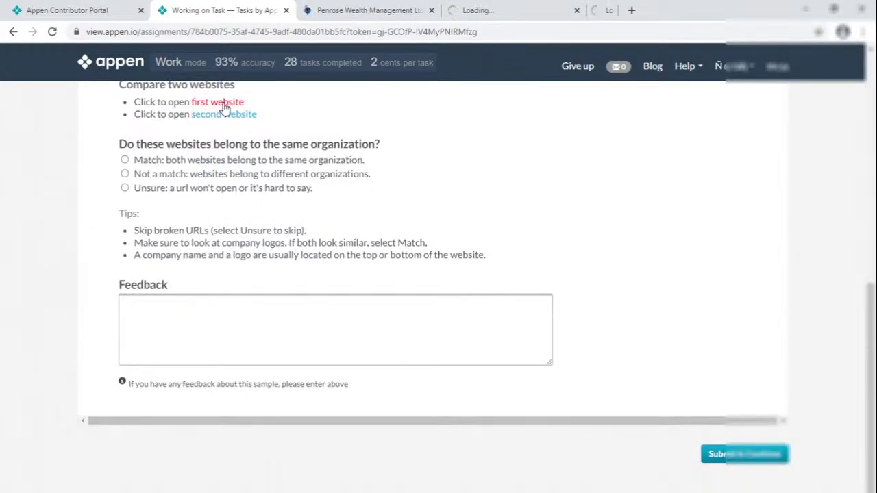
- Compare Penrose Wealth Management with Wells Fargo, and TRESP Recruitment with Hermes Europe
{"action": "left_click", "coordinate": [317, 10]}
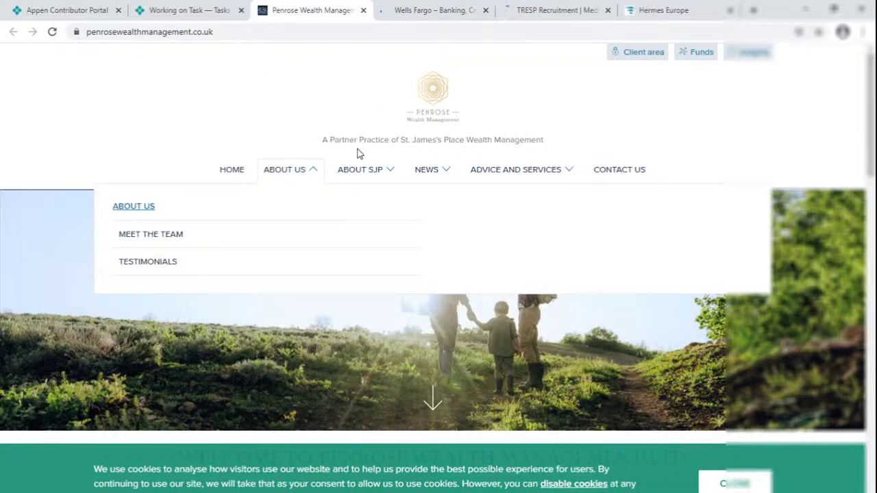
{"action": "left_click", "coordinate": [432, 10]}
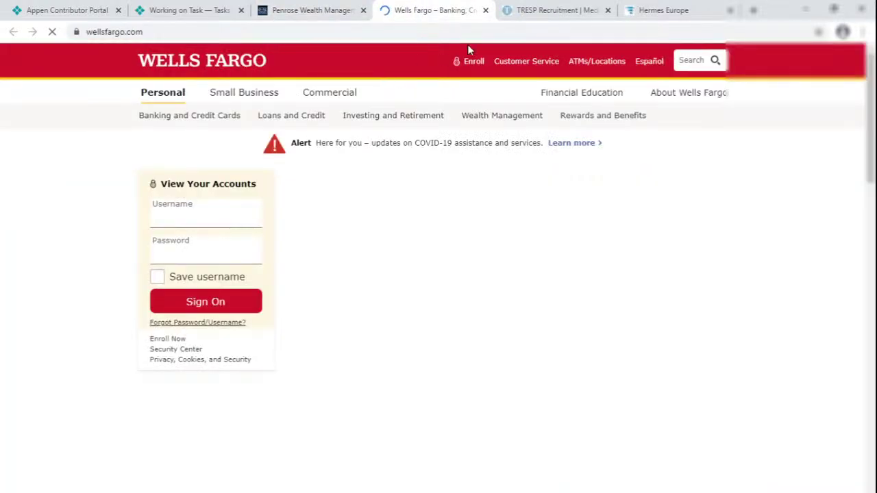
{"action": "left_click", "coordinate": [548, 10]}
{"action": "left_click", "coordinate": [623, 11]}
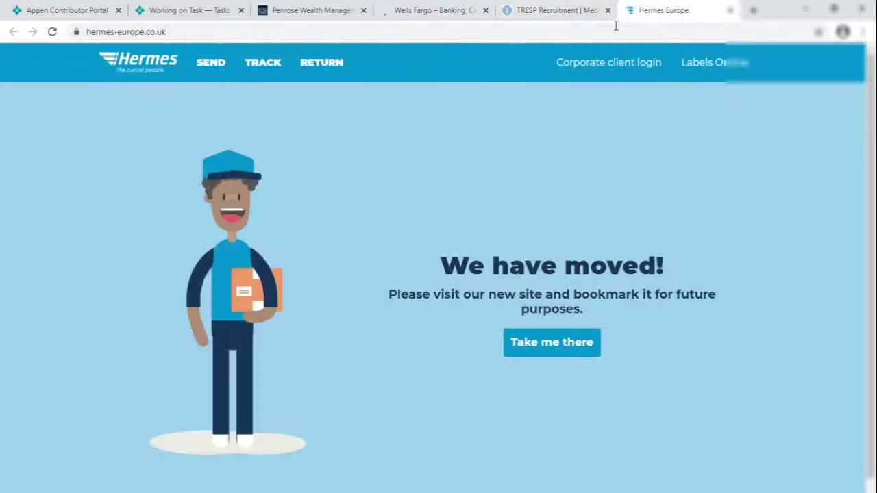
- Mark the TRESP Recruitment and Hermes Europe pair as Not a match
{"action": "left_click", "coordinate": [180, 10]}
{"action": "scroll", "coordinate": [131, 229], "scroll_direction": "up", "scroll_amount": 1}
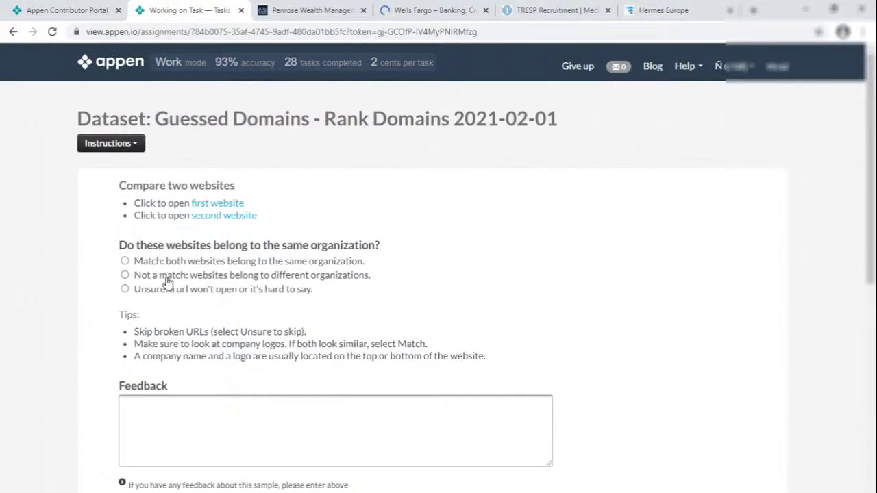
{"action": "scroll", "coordinate": [212, 281], "scroll_direction": "down", "scroll_amount": 1}
{"action": "left_click", "coordinate": [194, 175]}
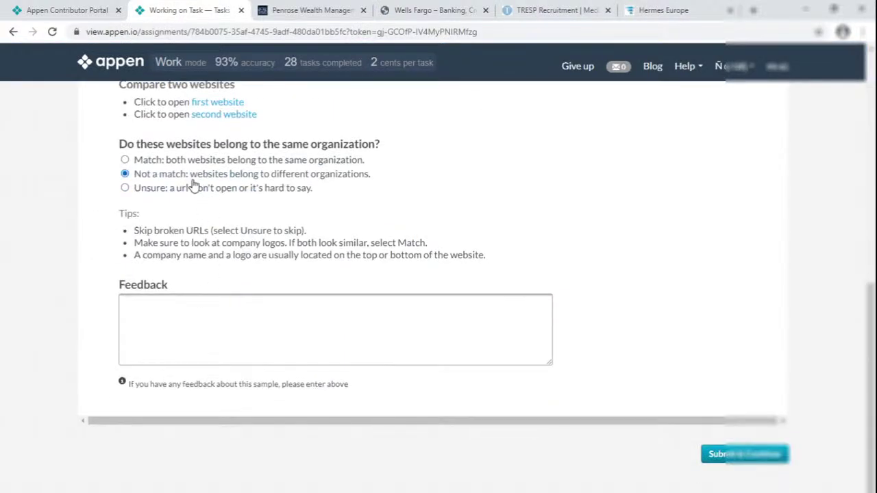
- Close the Penrose, Wells Fargo, TRESP Recruitment and Hermes Europe website tabs and submit the task's answers
{"action": "right_click", "coordinate": [208, 5]}
{"action": "left_click", "coordinate": [267, 156]}
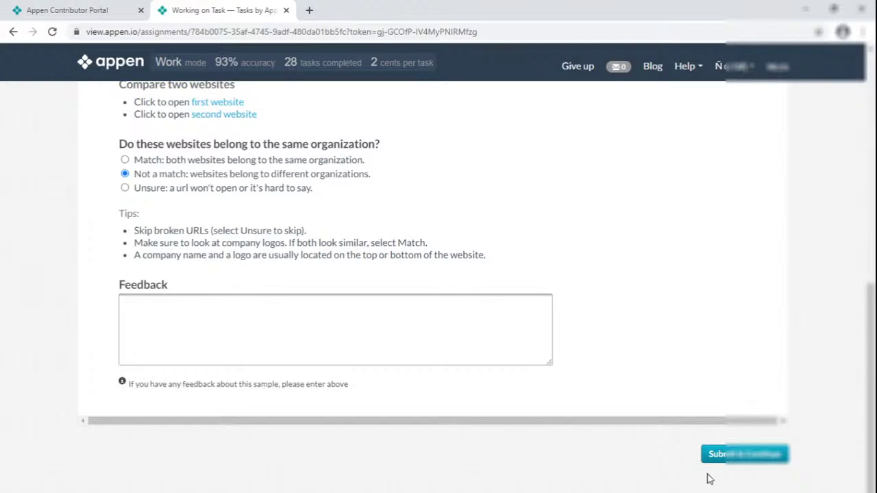
{"action": "left_click", "coordinate": [750, 455]}
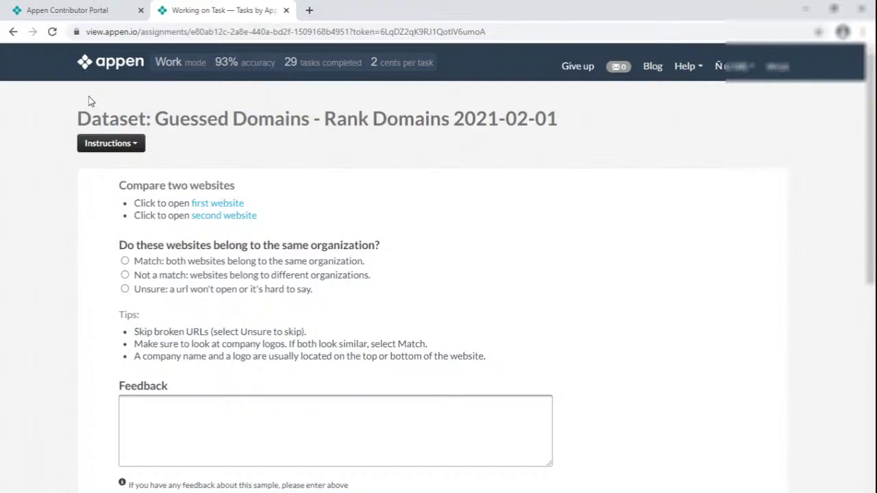
- Open the first and second websites of both pairs in the newly loaded task
{"action": "left_click", "coordinate": [203, 206]}
{"action": "left_click", "coordinate": [230, 217]}
{"action": "scroll", "coordinate": [363, 192], "scroll_direction": "down", "scroll_amount": 2}
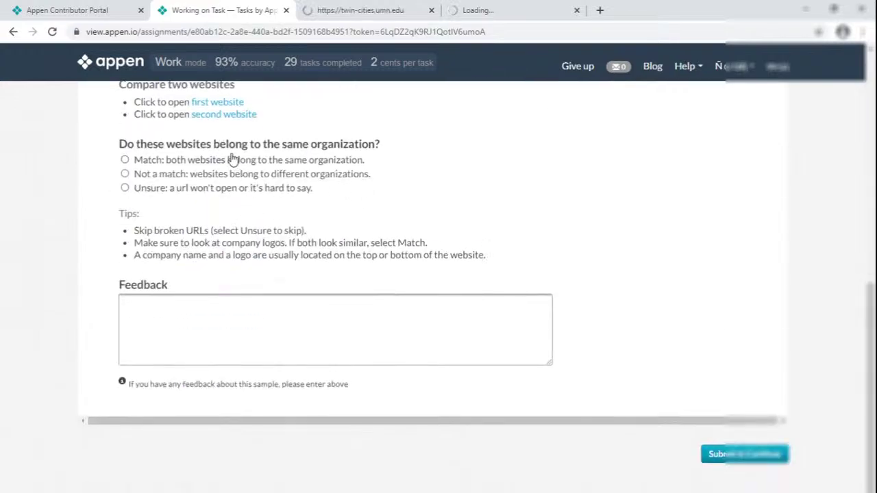
{"action": "left_click", "coordinate": [229, 102]}
{"action": "left_click", "coordinate": [230, 113]}
- Compare University of Minnesota with Fairview Health Services, and NJ Group with Lodha Group
{"action": "left_click", "coordinate": [294, 10]}
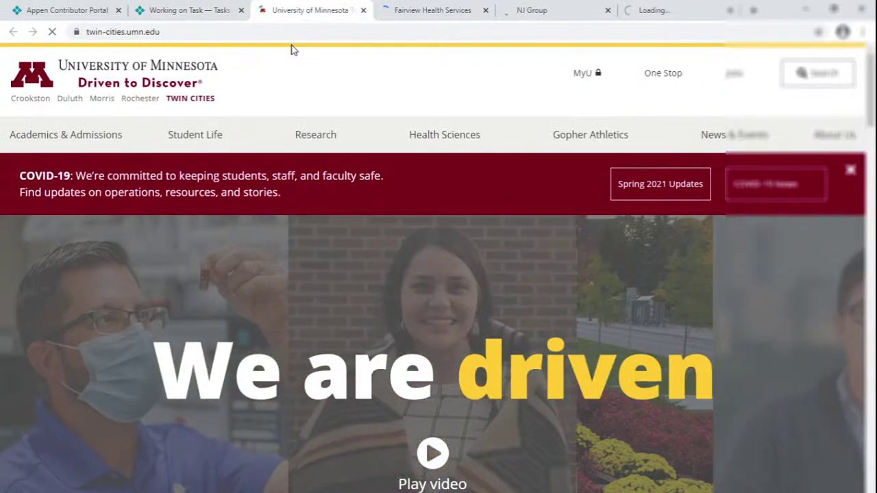
{"action": "left_click", "coordinate": [446, 8]}
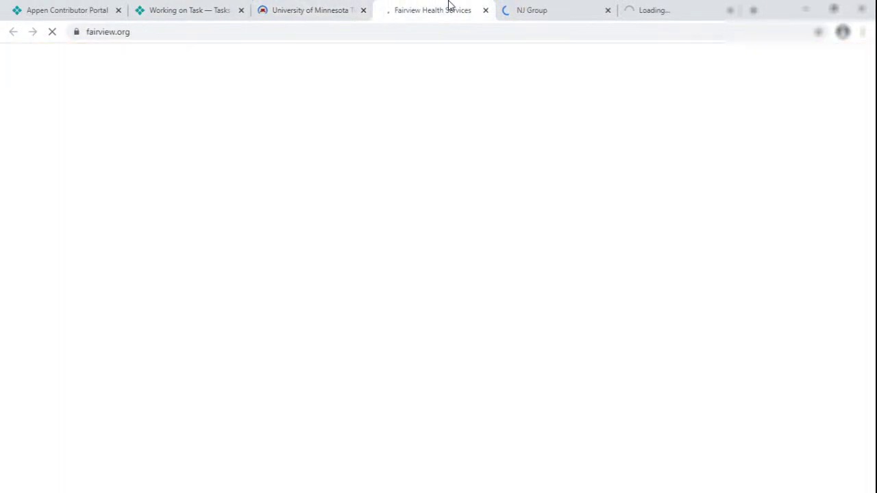
{"action": "left_click", "coordinate": [520, 14]}
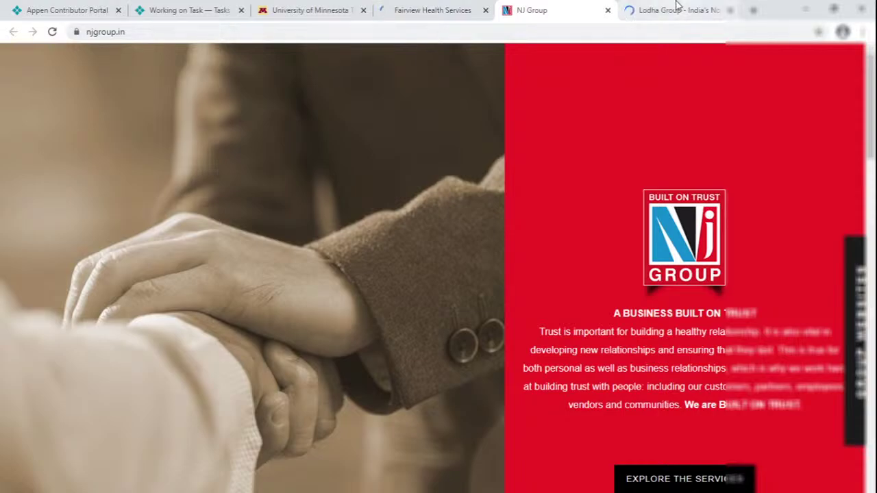
{"action": "left_click", "coordinate": [676, 6]}
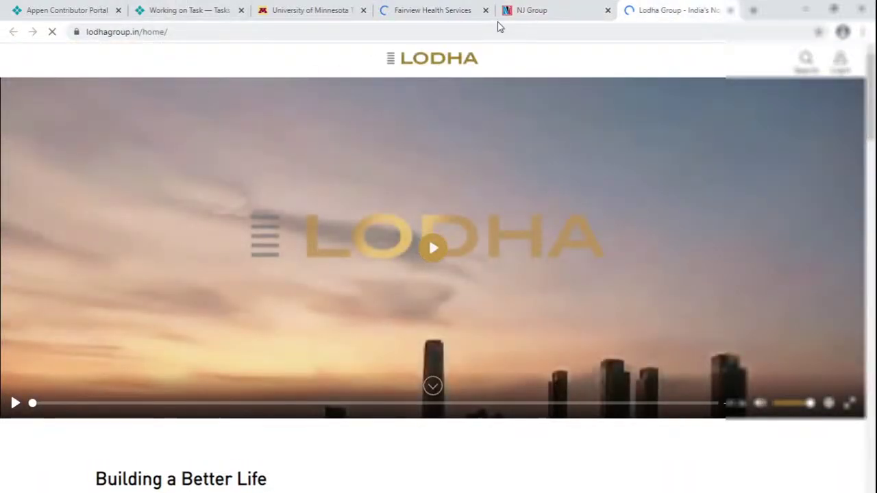
{"action": "left_click", "coordinate": [535, 10]}
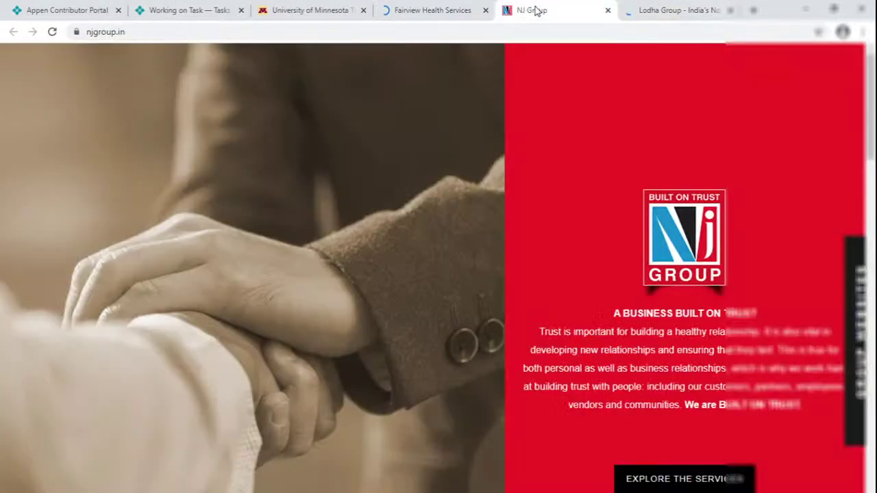
{"action": "left_click", "coordinate": [678, 12]}
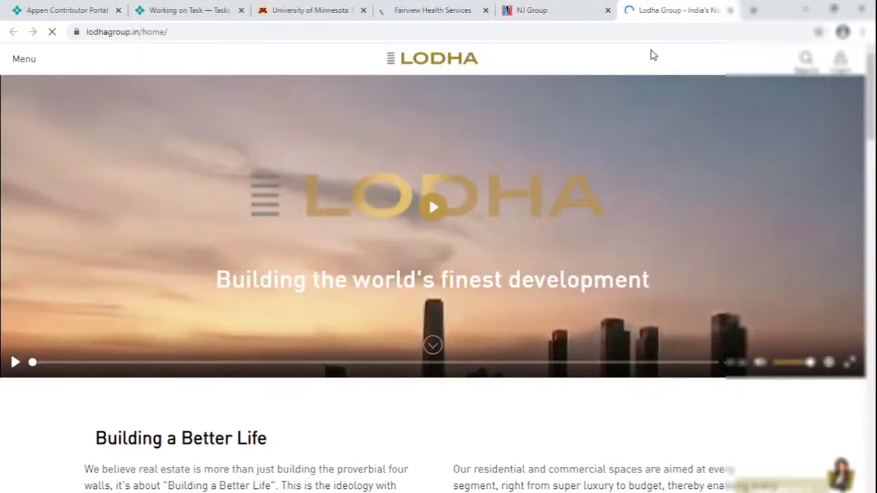
- Mark the University of Minnesota and Fairview pair and the NJ Group and Lodha pair as Not a match
{"action": "left_click", "coordinate": [171, 10]}
{"action": "scroll", "coordinate": [188, 206], "scroll_direction": "up", "scroll_amount": 2}
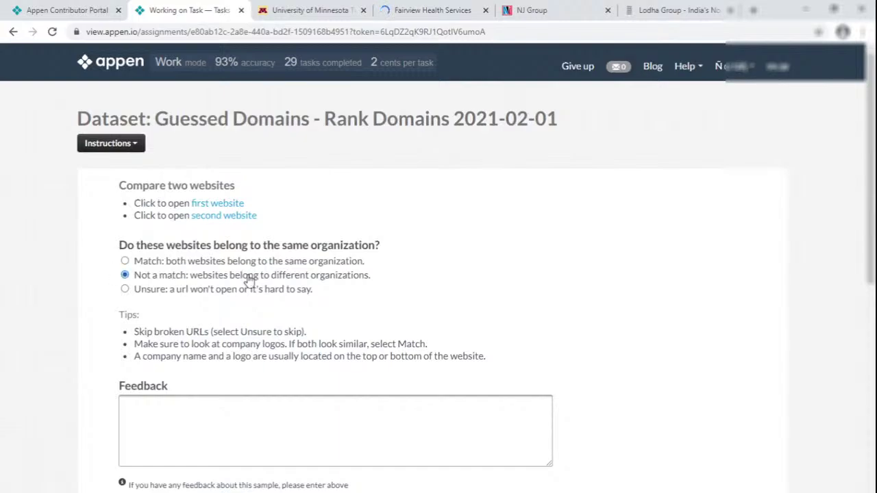
{"action": "scroll", "coordinate": [250, 281], "scroll_direction": "down", "scroll_amount": 2}
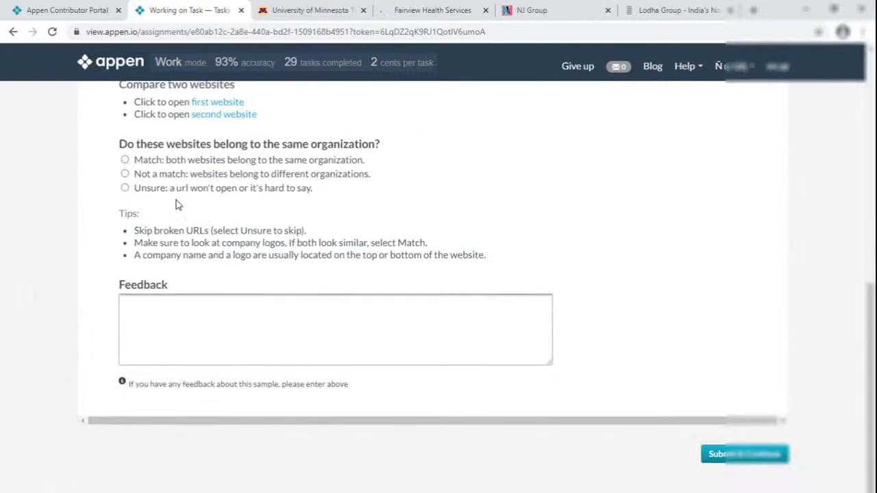
- Close the University of Minnesota, Fairview, NJ Group and Lodha website tabs and submit the task's answers
{"action": "right_click", "coordinate": [206, 15]}
{"action": "left_click", "coordinate": [214, 158]}
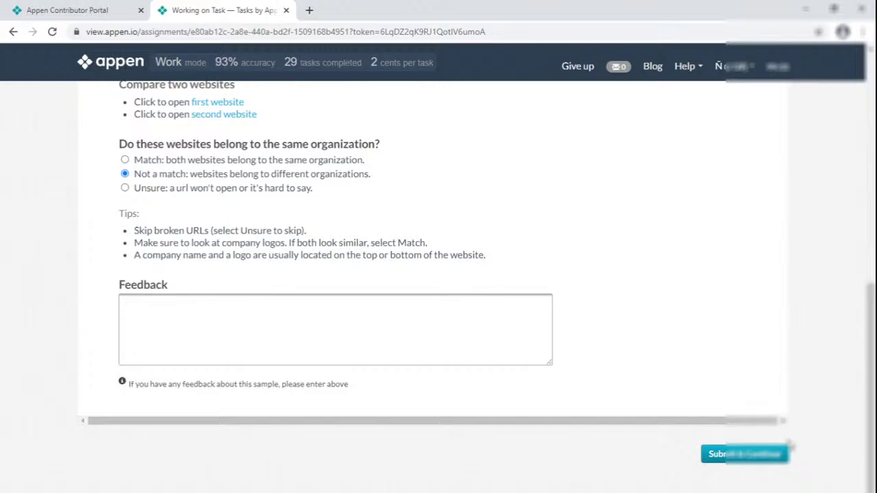
{"action": "left_click", "coordinate": [741, 458]}
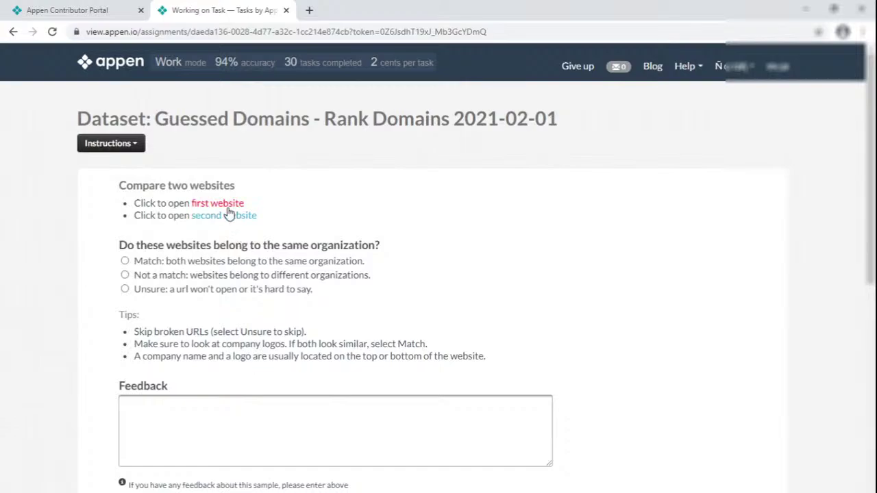
- Open the websites of both pairs in the next task for comparison
{"action": "left_click", "coordinate": [233, 216]}
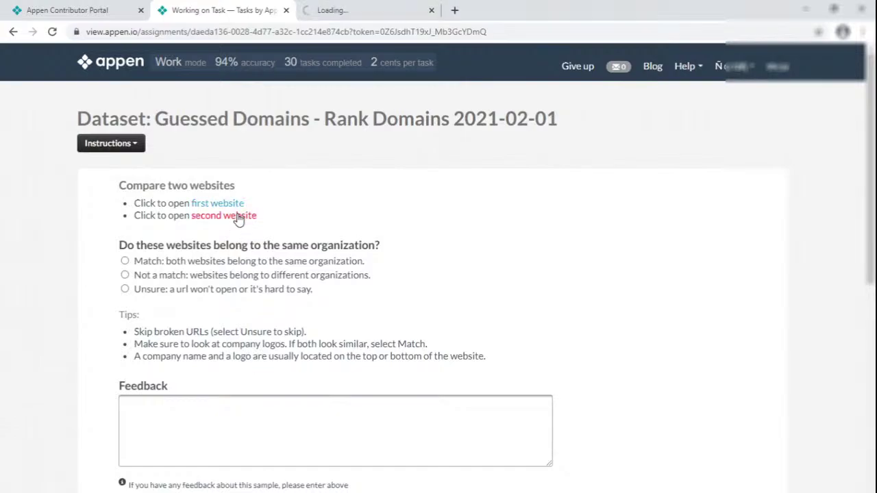
{"action": "left_click", "coordinate": [238, 218]}
{"action": "scroll", "coordinate": [238, 217], "scroll_direction": "down", "scroll_amount": 2}
{"action": "left_click", "coordinate": [230, 102]}
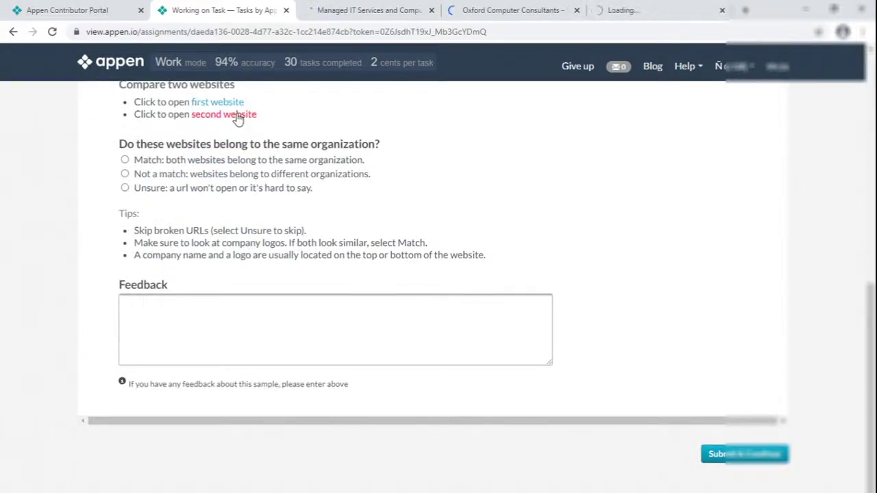
- Compare TPK Computer Consultants with Oxford Computer Consultants, and Detroit Medical Center with VA.gov
{"action": "left_click", "coordinate": [312, 11]}
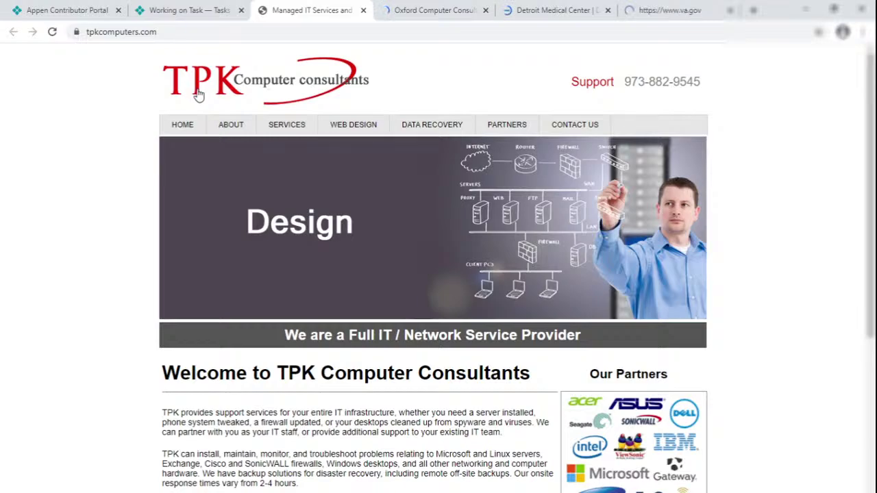
{"action": "left_click", "coordinate": [421, 12]}
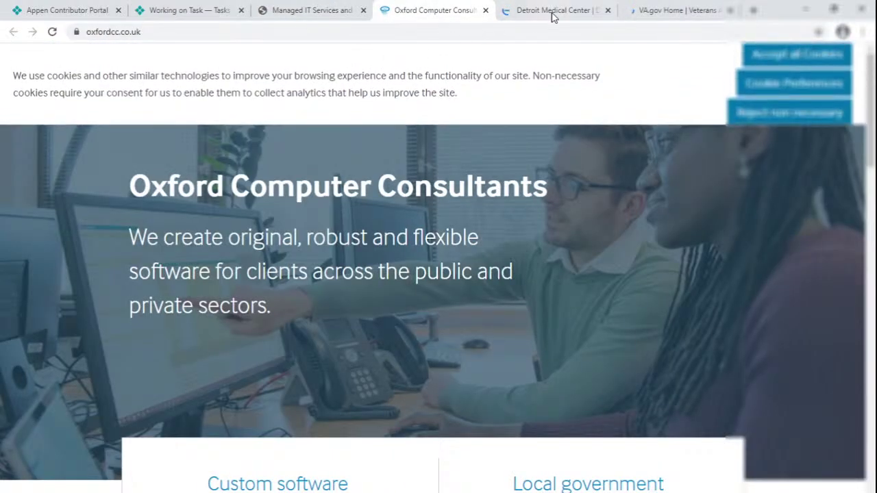
{"action": "left_click", "coordinate": [553, 13]}
{"action": "left_click", "coordinate": [644, 8]}
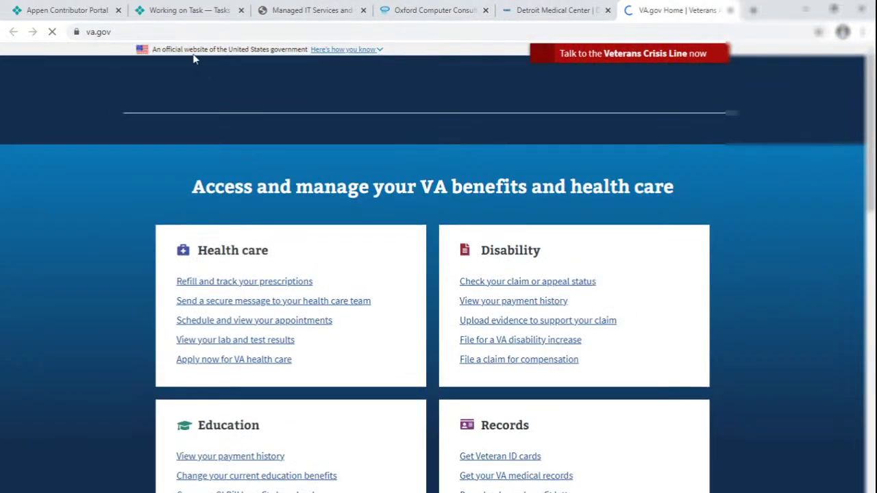
- Mark the TPK and Oxford Computer Consultants pair and the Detroit Medical Center and VA.gov pair as Not a match
{"action": "left_click", "coordinate": [182, 11]}
{"action": "scroll", "coordinate": [98, 260], "scroll_direction": "up", "scroll_amount": 2}
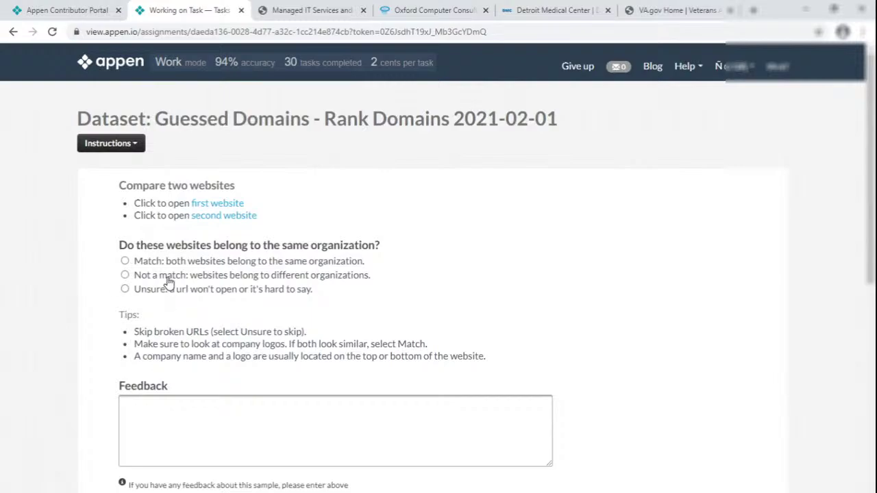
{"action": "scroll", "coordinate": [169, 283], "scroll_direction": "down", "scroll_amount": 2}
{"action": "left_click", "coordinate": [164, 179]}
- Recheck the logos and footer of the Detroit Medical Center website against the VA.gov website
{"action": "left_click", "coordinate": [553, 12]}
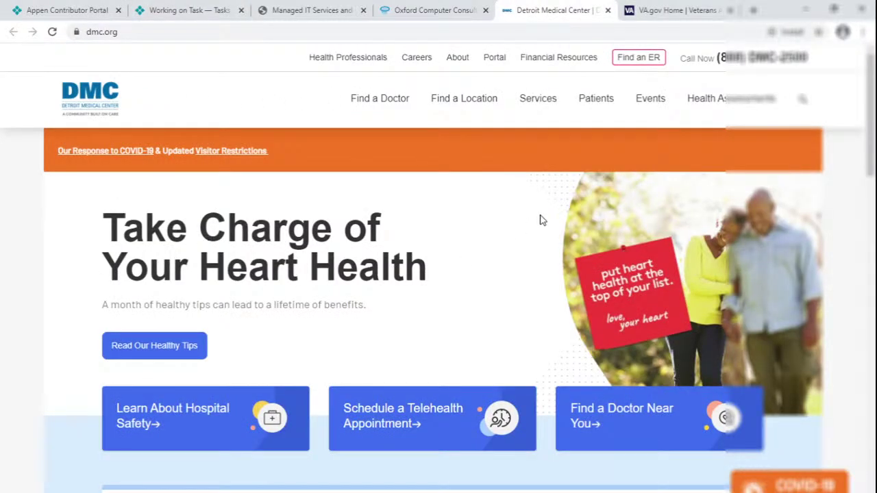
{"action": "scroll", "coordinate": [538, 233], "scroll_direction": "down", "scroll_amount": 1}
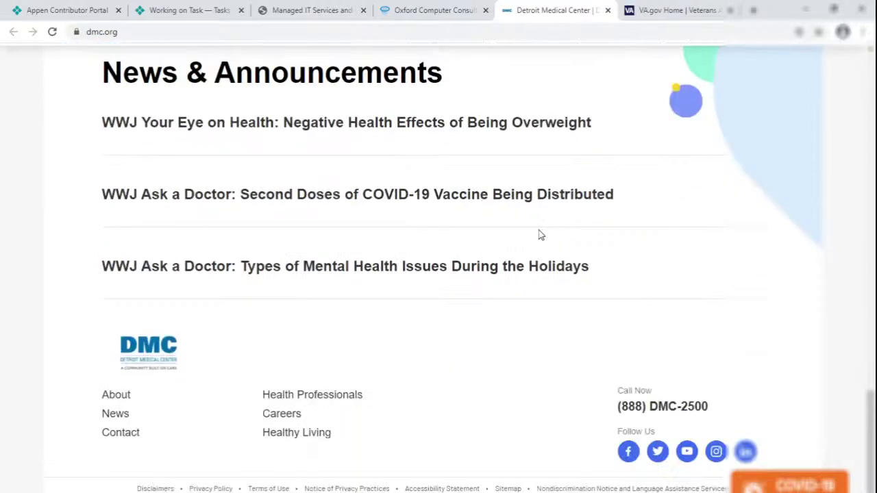
{"action": "key", "text": "ctrl+Tab"}
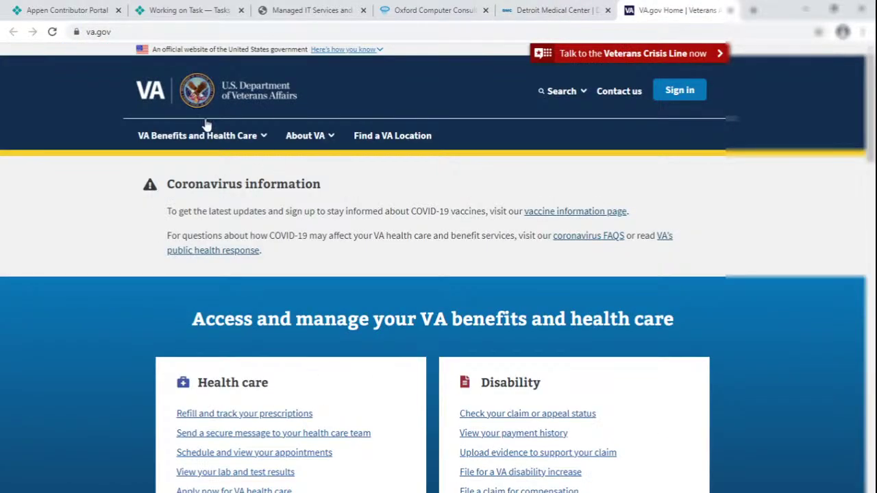
- Close the TPK, Oxford Computer Consultants, Detroit Medical Center and VA.gov tabs and submit the task's answers
{"action": "left_click", "coordinate": [182, 9]}
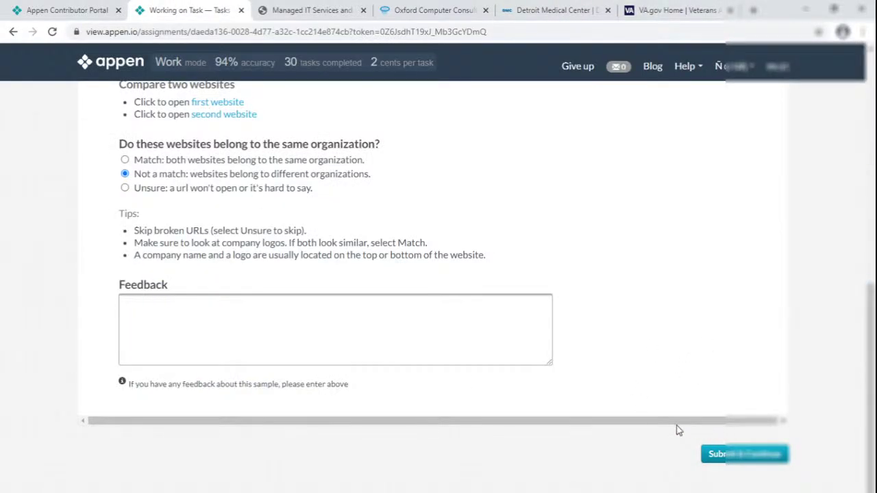
{"action": "right_click", "coordinate": [202, 10]}
{"action": "left_click", "coordinate": [248, 162]}
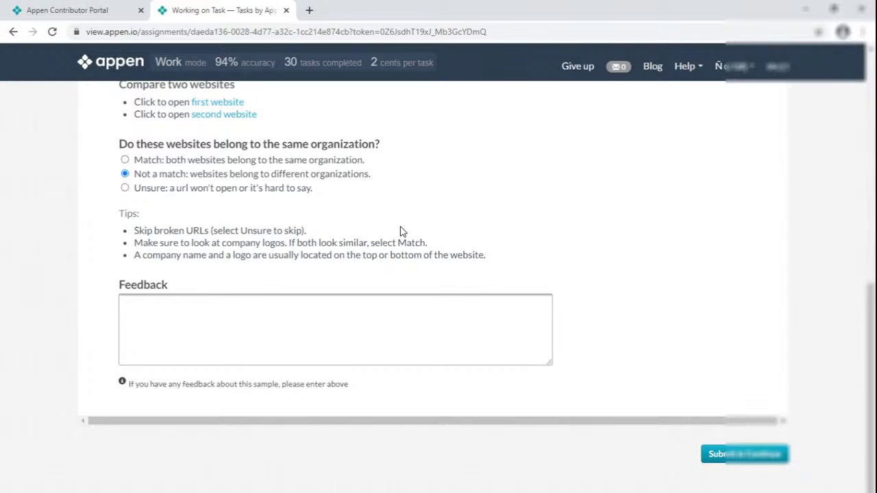
{"action": "left_click", "coordinate": [724, 454]}
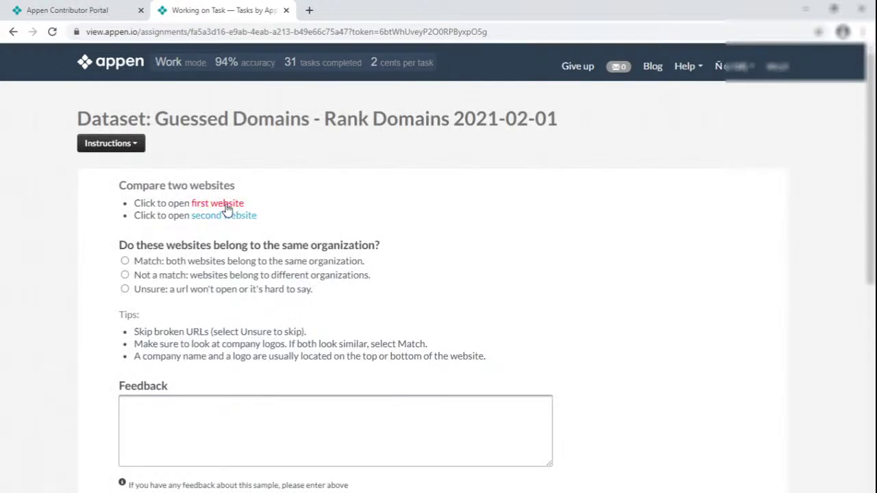
- Open both websites of each of the two pairs in the new task
{"action": "left_click", "coordinate": [229, 204]}
{"action": "left_click", "coordinate": [240, 217]}
{"action": "scroll", "coordinate": [226, 206], "scroll_direction": "down", "scroll_amount": 6}
{"action": "left_click", "coordinate": [212, 176]}
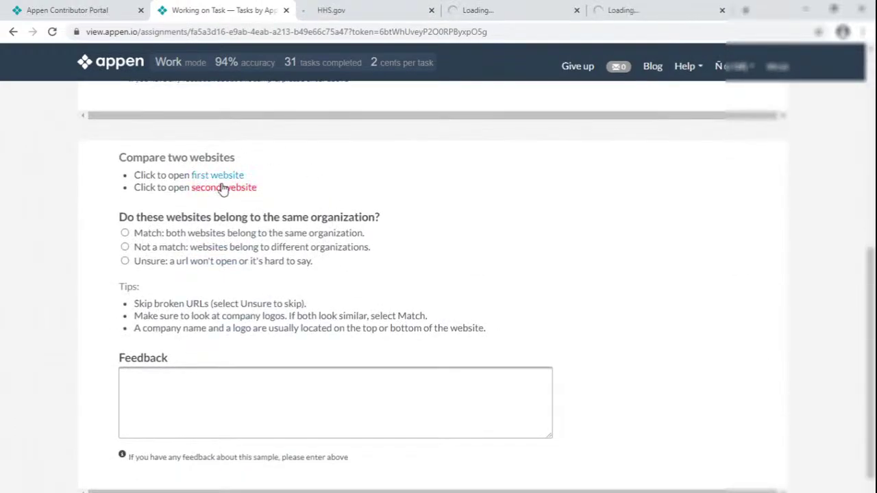
{"action": "left_click", "coordinate": [222, 187]}
- Compare HHS.gov with mail.nih.gov, and Lufthansa Industry Solutions with Lufthansa
{"action": "left_click", "coordinate": [283, 9]}
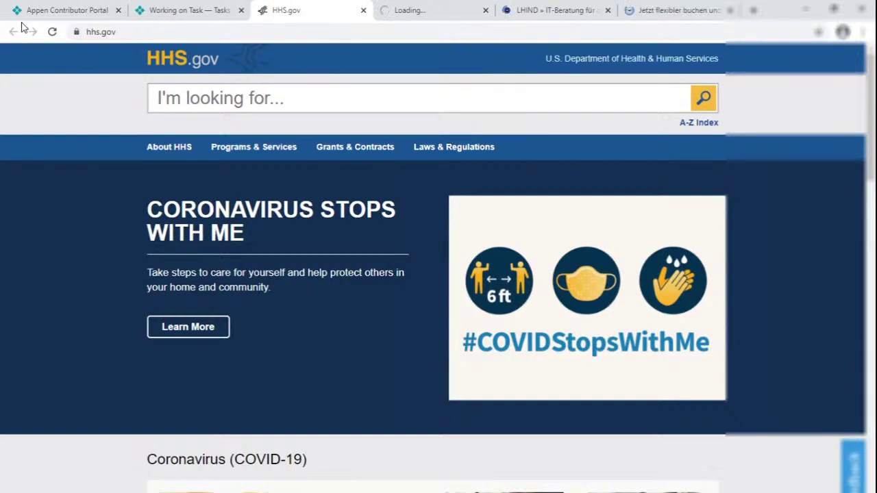
{"action": "left_click", "coordinate": [439, 13]}
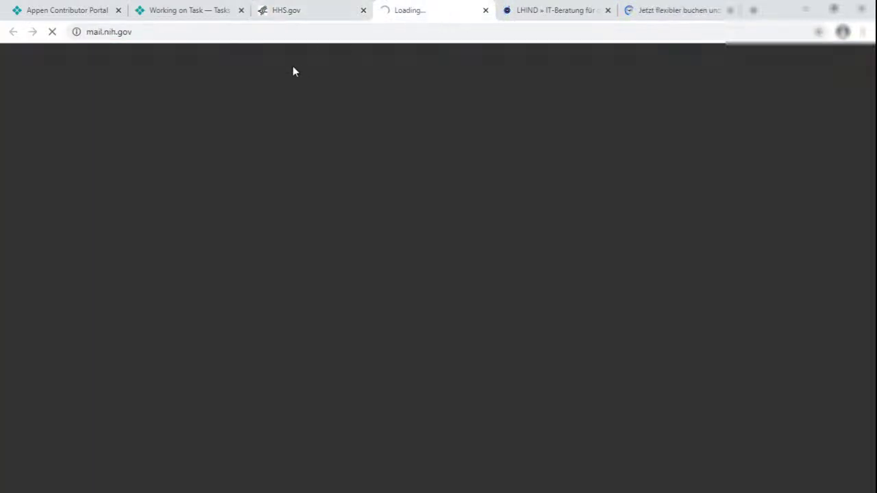
{"action": "double_click", "coordinate": [108, 31]}
{"action": "left_click", "coordinate": [521, 13]}
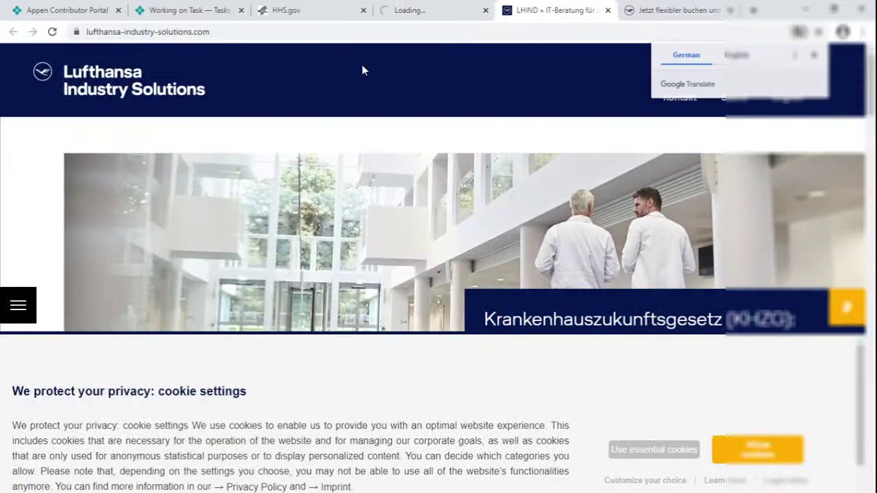
{"action": "left_click", "coordinate": [698, 10]}
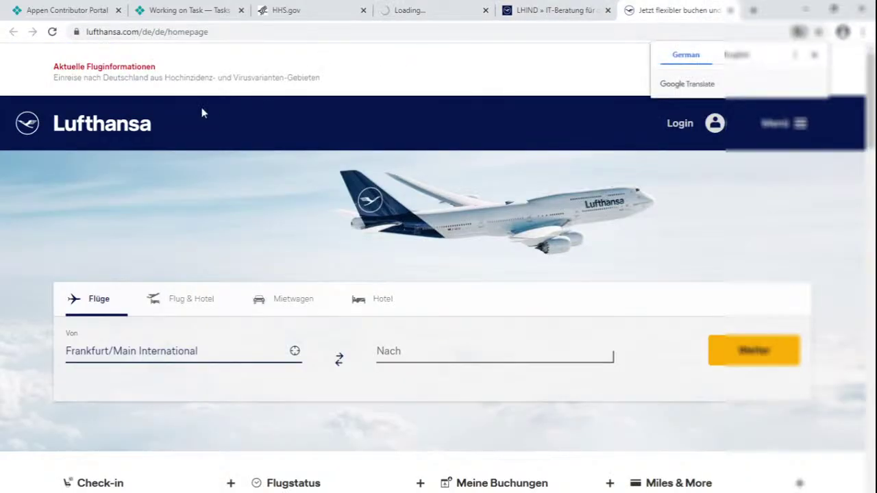
{"action": "left_click", "coordinate": [563, 12]}
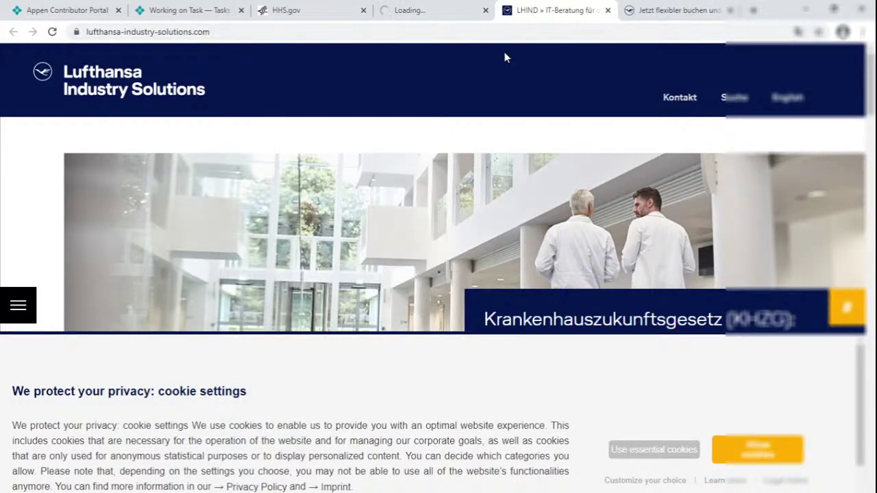
{"action": "left_click", "coordinate": [409, 14]}
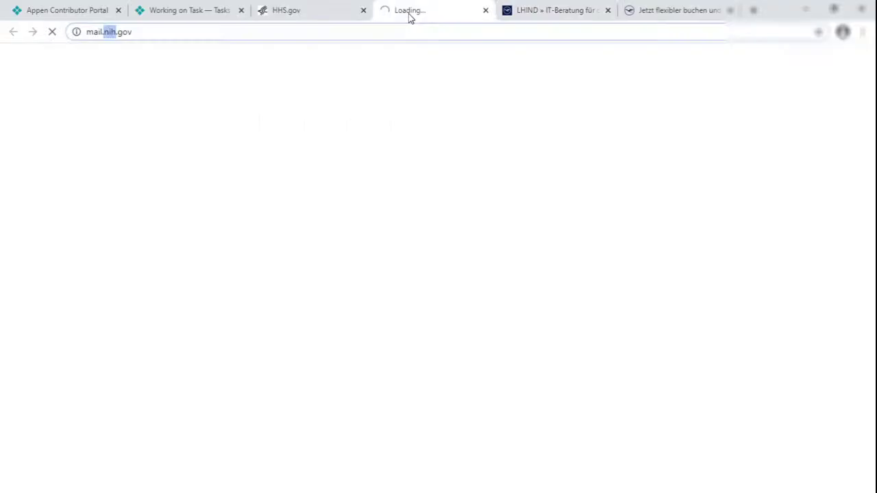
- Mark the Lufthansa Industry Solutions and Lufthansa pair as Match
{"action": "left_click", "coordinate": [207, 13]}
{"action": "key", "text": "ctrl+plus"}
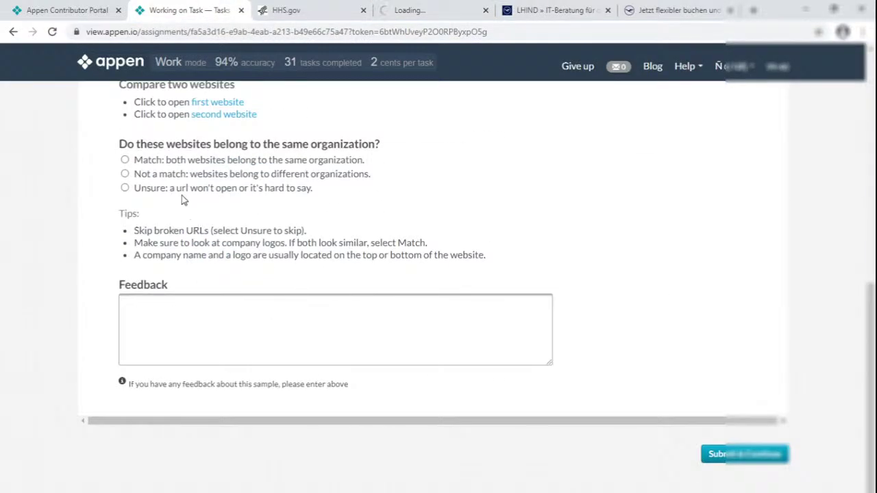
{"action": "left_click", "coordinate": [175, 162]}
- Close the HHS.gov, mail.nih.gov and Lufthansa website tabs and submit the task's answers
{"action": "right_click", "coordinate": [180, 6]}
{"action": "left_click", "coordinate": [229, 156]}
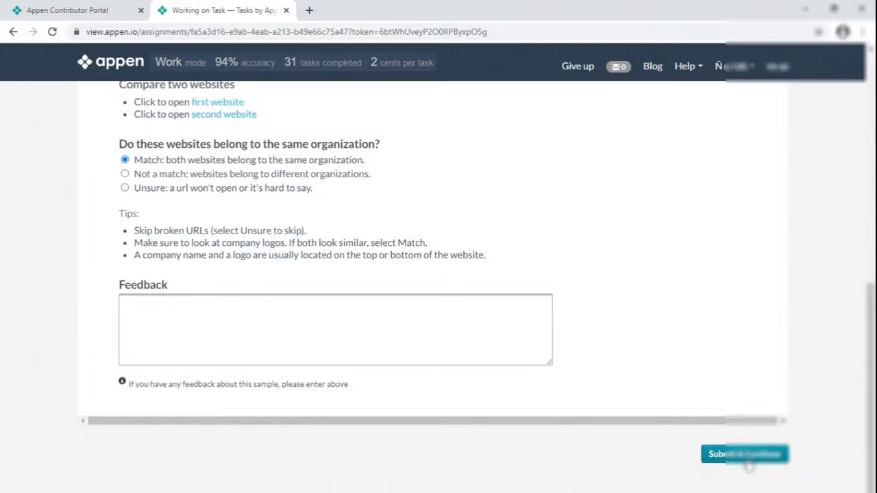
{"action": "left_click", "coordinate": [744, 456]}
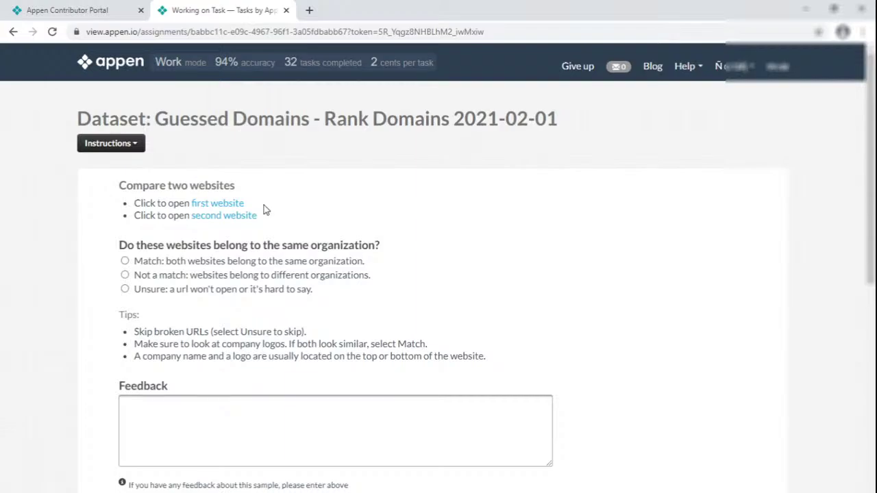
- Open the first and second websites of both pairs in the new task
{"action": "left_click", "coordinate": [226, 203]}
{"action": "left_click", "coordinate": [235, 217]}
{"action": "scroll", "coordinate": [356, 214], "scroll_direction": "down", "scroll_amount": 1}
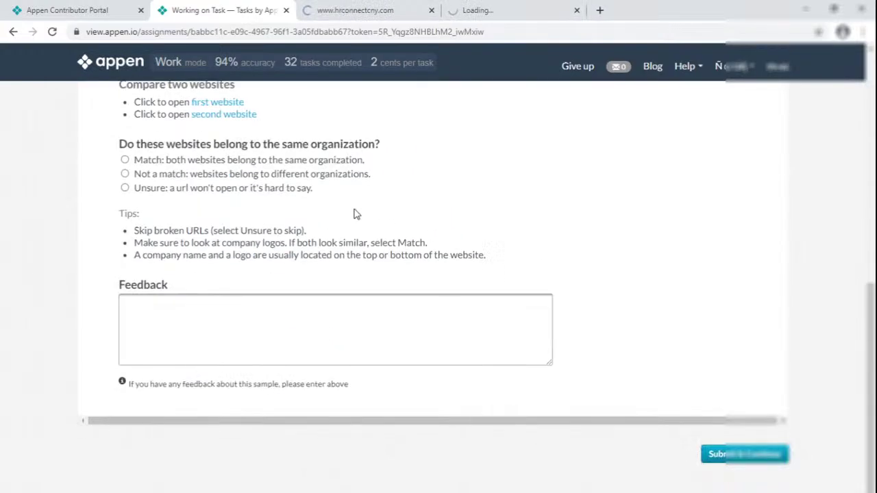
{"action": "left_click", "coordinate": [217, 102]}
{"action": "left_click", "coordinate": [229, 114]}
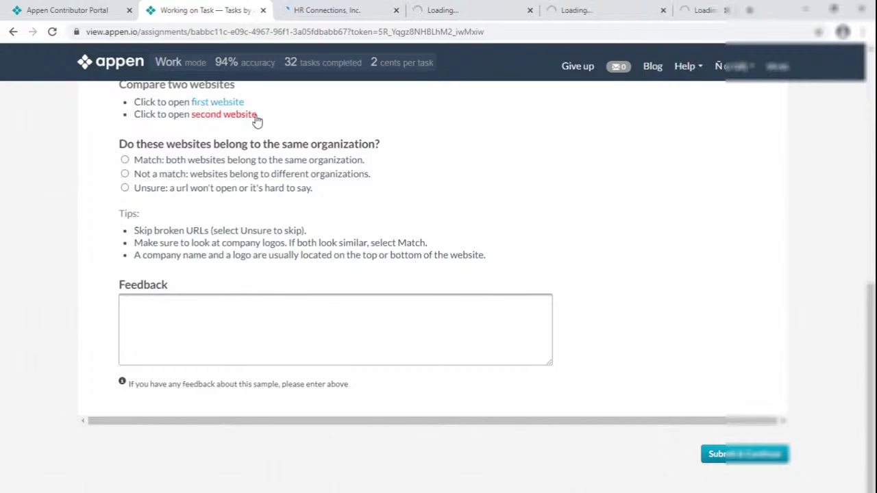
- Compare HR Connections with telus.net, and DTN Enterprise with Amey
{"action": "key", "text": "ctrl+Tab"}
{"action": "left_click", "coordinate": [390, 16]}
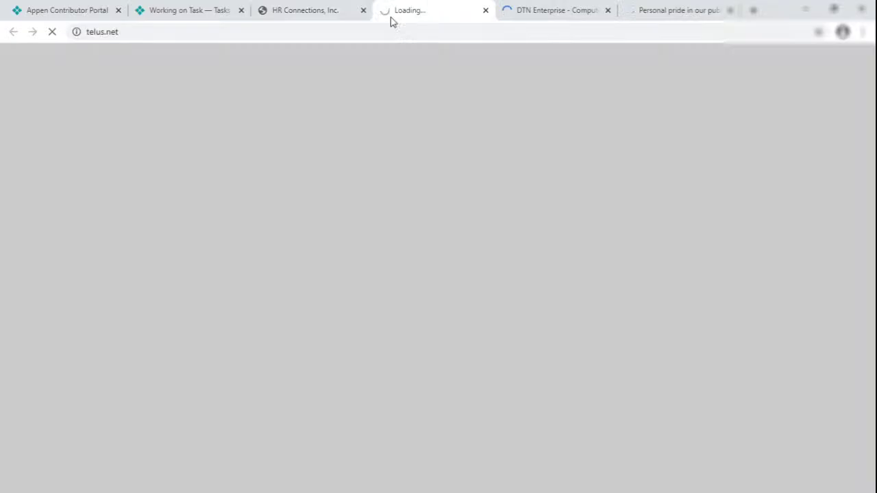
{"action": "left_click", "coordinate": [533, 8]}
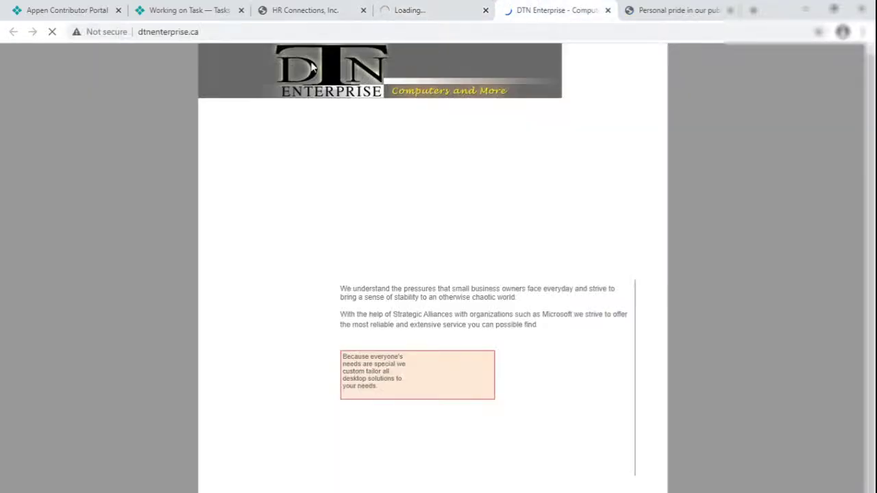
{"action": "left_click", "coordinate": [648, 13]}
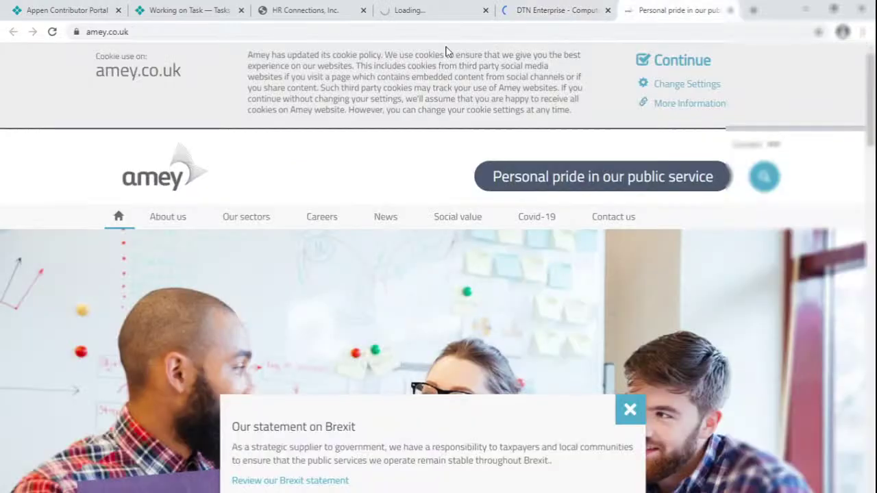
{"action": "left_click", "coordinate": [394, 18]}
- Mark the DTN Enterprise and Amey pair as Not a match in the task
{"action": "left_click", "coordinate": [195, 11]}
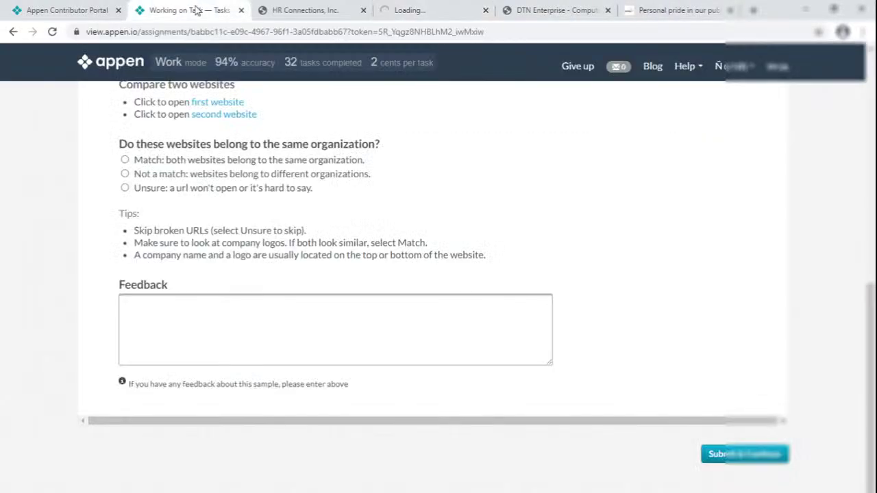
{"action": "scroll", "coordinate": [161, 261], "scroll_direction": "up", "scroll_amount": 2}
{"action": "scroll", "coordinate": [225, 294], "scroll_direction": "down", "scroll_amount": 2}
{"action": "left_click", "coordinate": [180, 176]}
- Submit the task's answers and close the HR Connections, telus.net, DTN Enterprise and Amey website tabs
{"action": "left_click", "coordinate": [737, 454]}
{"action": "right_click", "coordinate": [182, 11]}
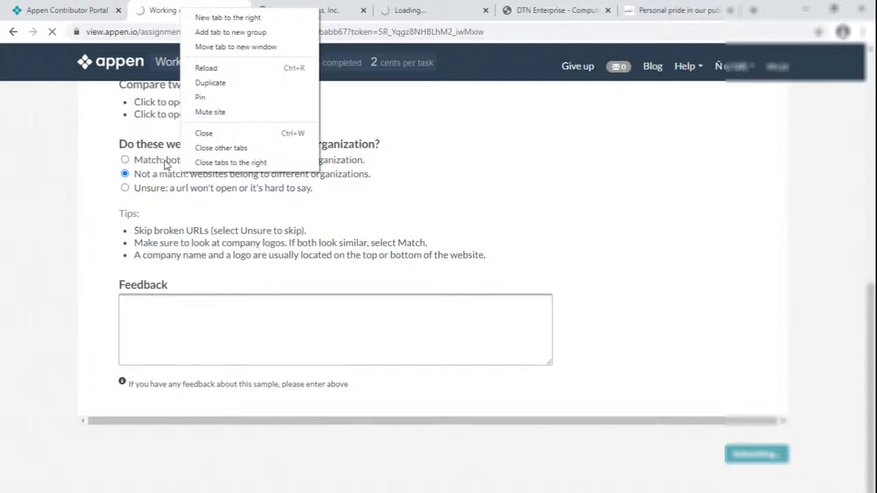
{"action": "left_click", "coordinate": [226, 163]}
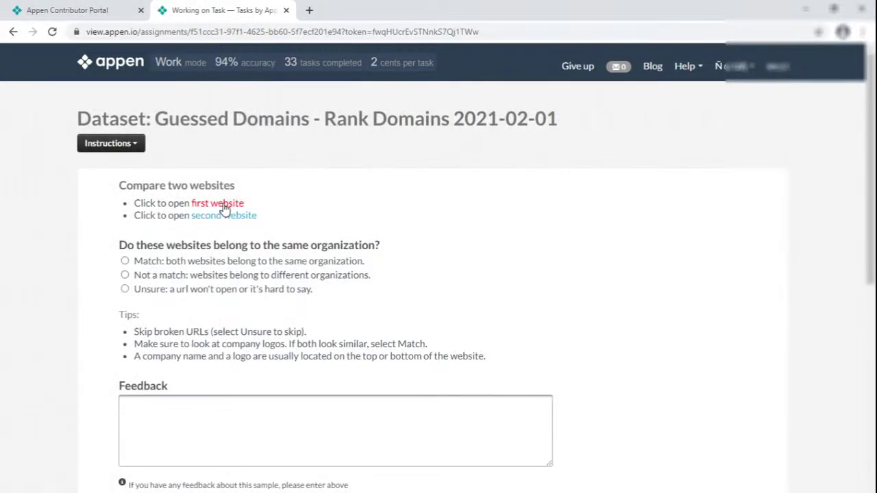
- Open both websites of each of the two pairs in the new task
{"action": "left_click", "coordinate": [219, 204]}
{"action": "left_click", "coordinate": [228, 216]}
{"action": "scroll", "coordinate": [227, 216], "scroll_direction": "down", "scroll_amount": 2}
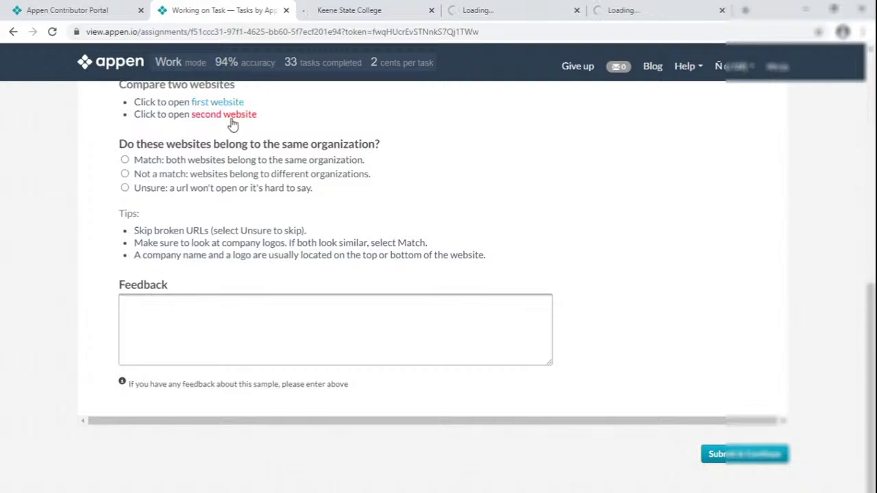
{"action": "scroll", "coordinate": [240, 158], "scroll_direction": "up", "scroll_amount": 3}
- Compare Keene State College with Rose State College, and Schweickert with SAP
{"action": "left_click", "coordinate": [302, 10]}
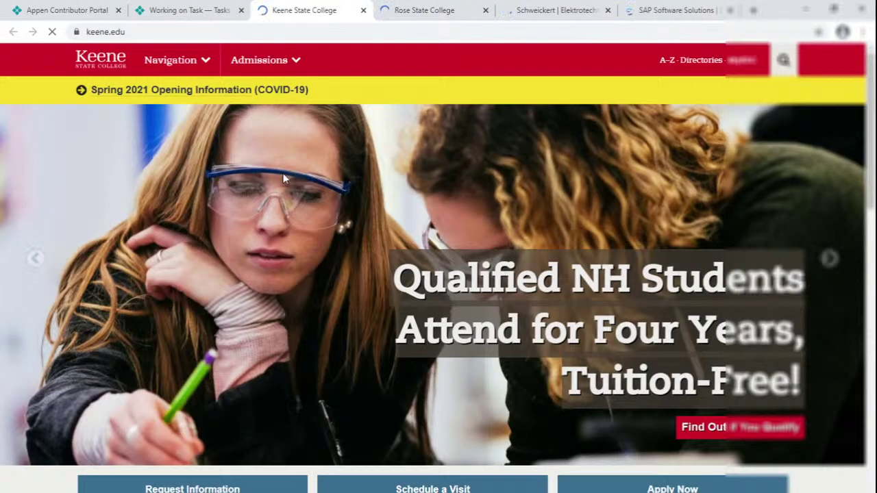
{"action": "left_click", "coordinate": [421, 10]}
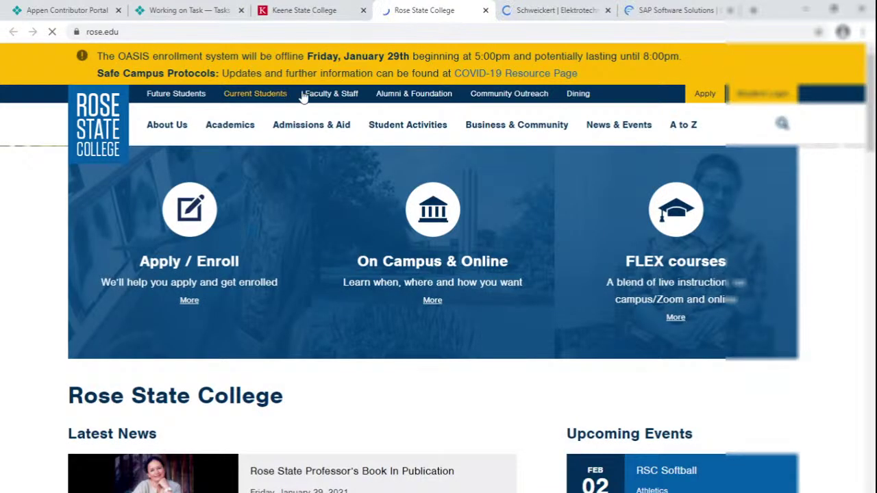
{"action": "left_click", "coordinate": [544, 10]}
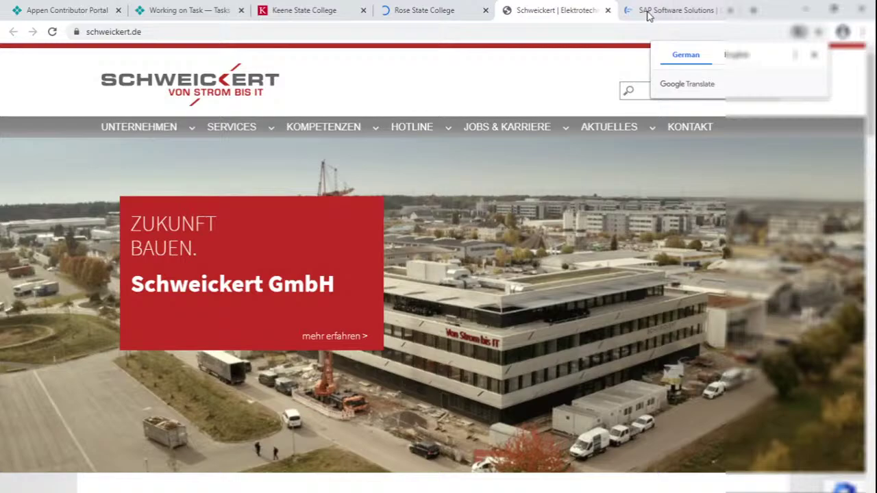
{"action": "left_click", "coordinate": [647, 13]}
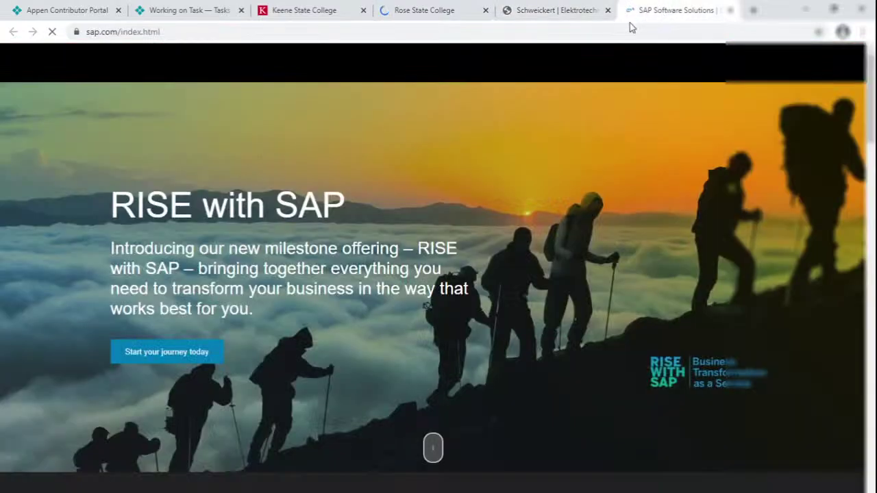
- Mark the Keene State College and Rose State College pair and the Schweickert and SAP pair as Not a match
{"action": "left_click", "coordinate": [185, 11]}
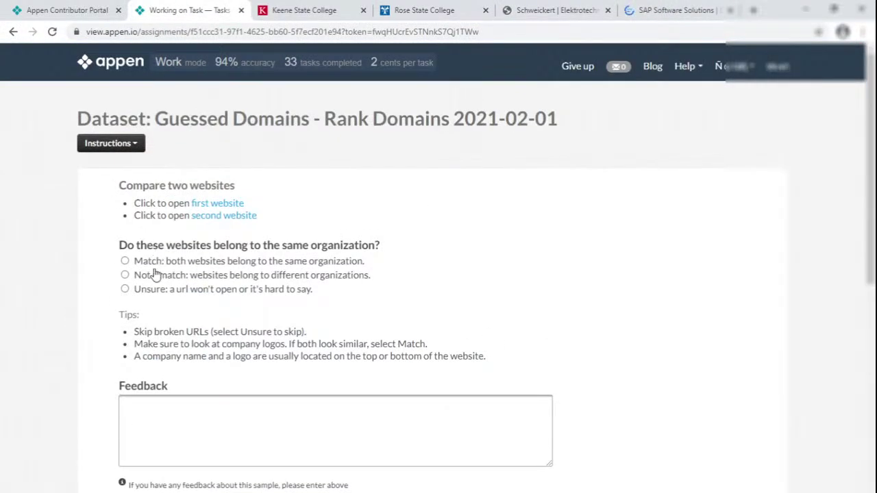
{"action": "left_click", "coordinate": [155, 275]}
{"action": "scroll", "coordinate": [155, 274], "scroll_direction": "down", "scroll_amount": 2}
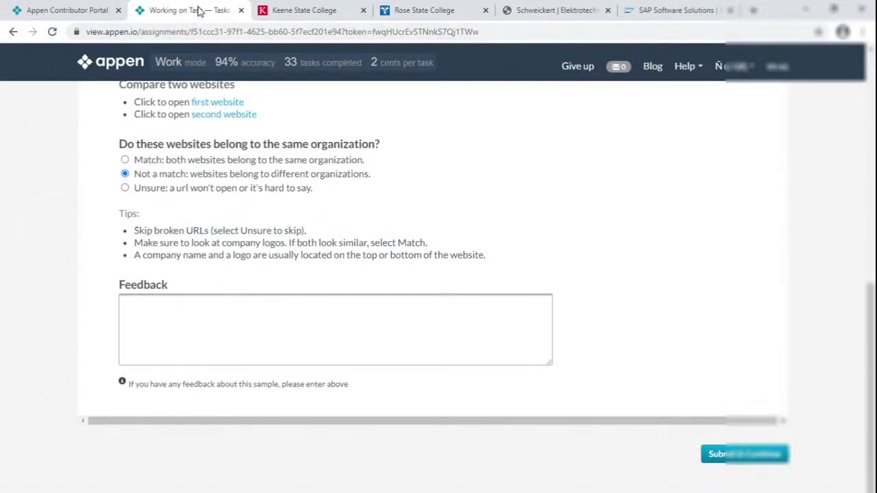
- Close the Keene State, Rose State, Schweickert and SAP website tabs and submit the task's answers
{"action": "right_click", "coordinate": [198, 10]}
{"action": "left_click", "coordinate": [255, 162]}
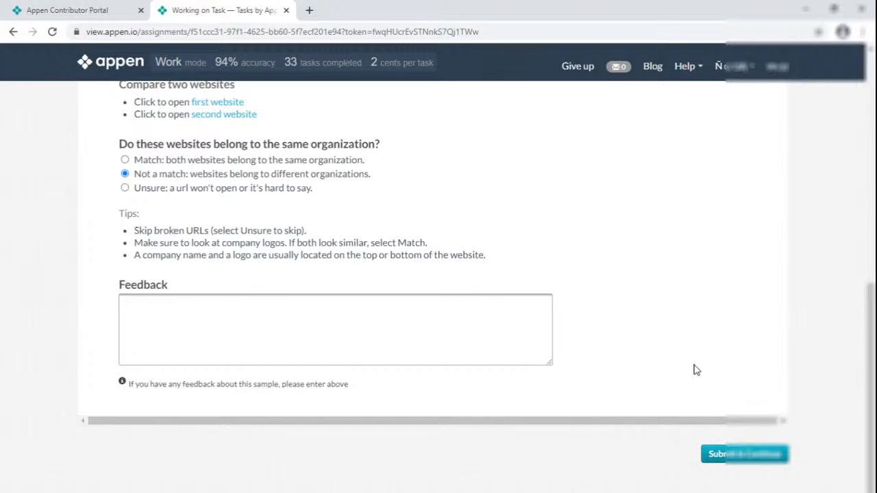
{"action": "left_click", "coordinate": [764, 456]}
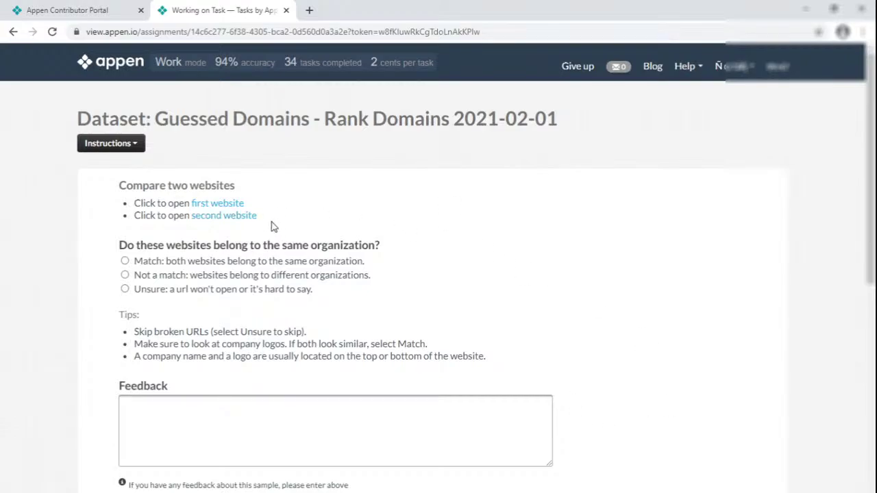
- Open the first and second websites of both pairs in the next task
{"action": "left_click", "coordinate": [226, 204]}
{"action": "left_click", "coordinate": [232, 216]}
{"action": "scroll", "coordinate": [236, 221], "scroll_direction": "down", "scroll_amount": 2}
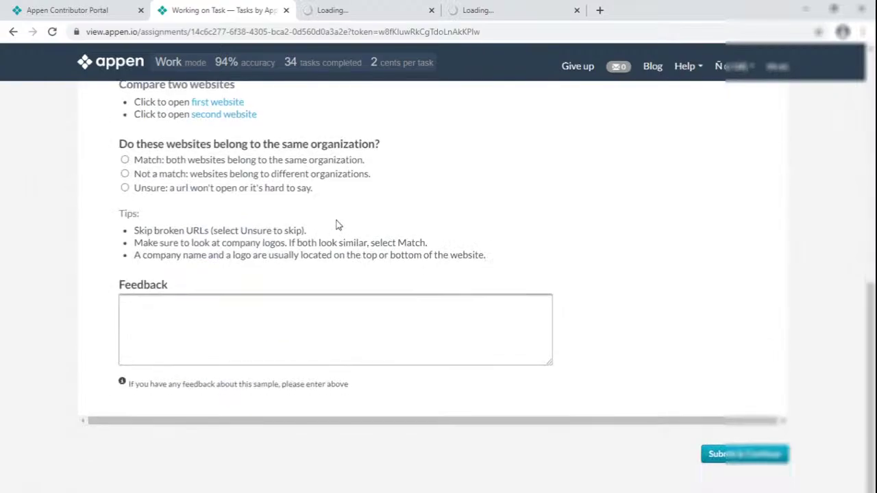
{"action": "left_click", "coordinate": [229, 103]}
{"action": "left_click", "coordinate": [237, 114]}
{"action": "scroll", "coordinate": [381, 218], "scroll_direction": "up", "scroll_amount": 2}
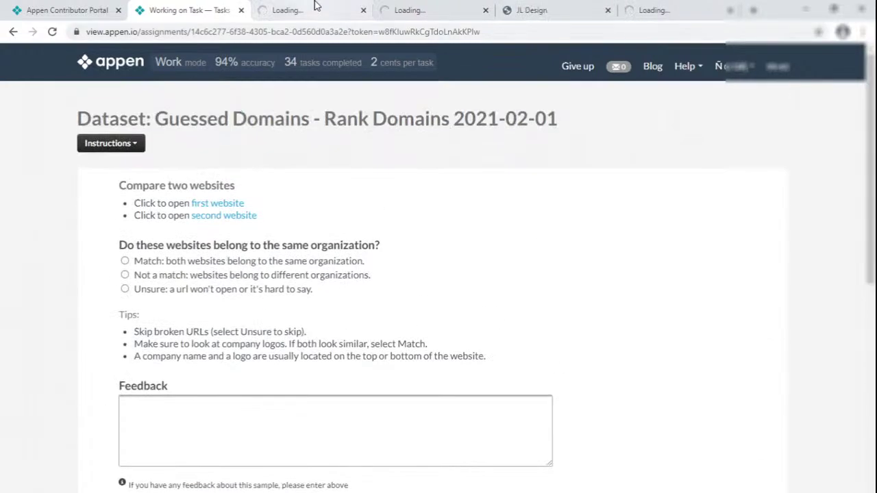
- Compare the two Orion websites with each other, and JL Design with Interaction
{"action": "left_click", "coordinate": [300, 10]}
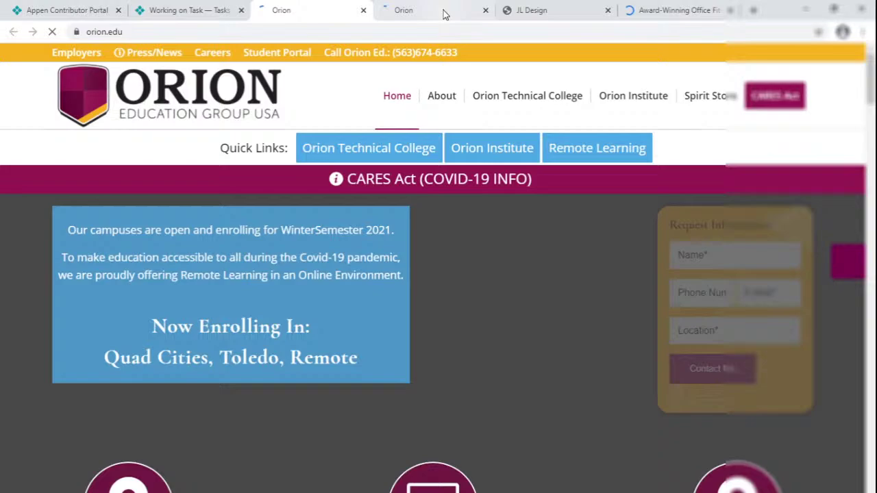
{"action": "left_click", "coordinate": [443, 15]}
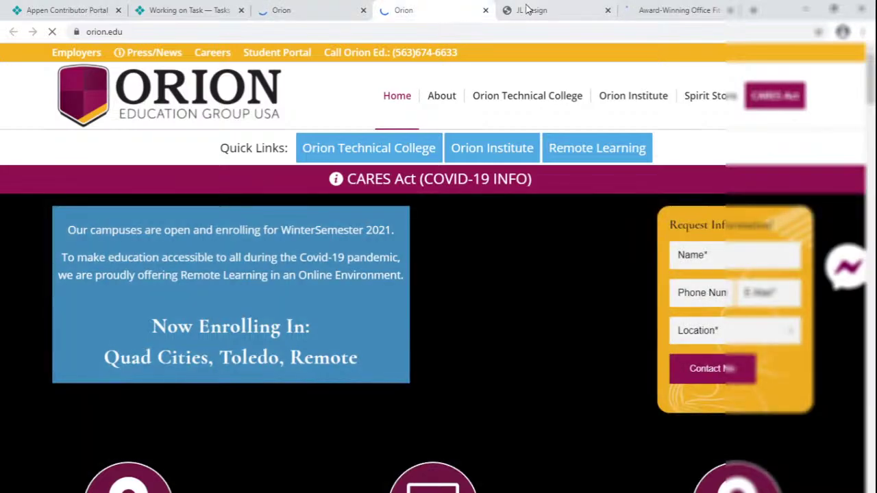
{"action": "left_click", "coordinate": [548, 10]}
{"action": "left_click", "coordinate": [631, 10]}
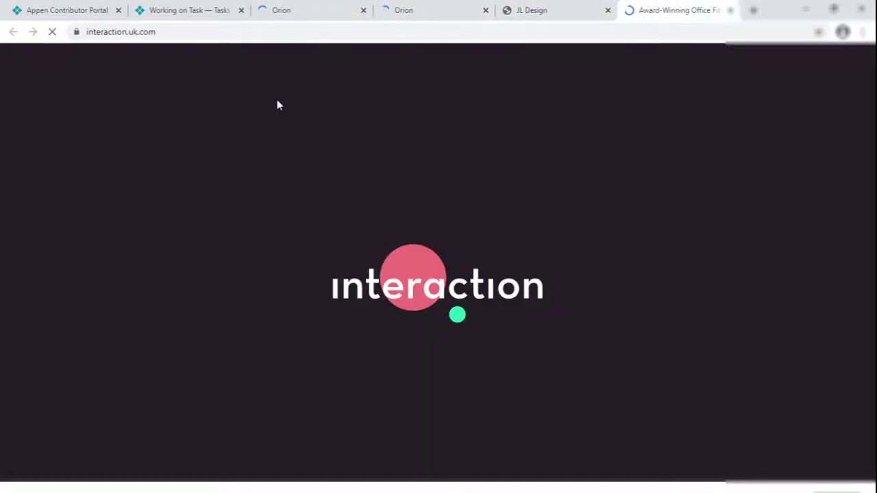
- Mark the JL Design and Interaction pair as Not a match and submit the task, closing its website tabs
{"action": "left_click", "coordinate": [198, 8]}
{"action": "scroll", "coordinate": [159, 274], "scroll_direction": "down", "scroll_amount": 2}
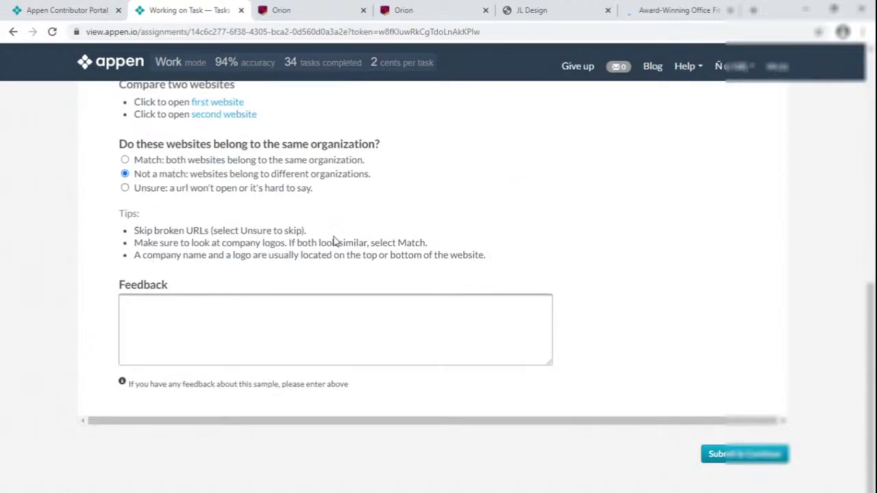
{"action": "left_click", "coordinate": [713, 445]}
{"action": "right_click", "coordinate": [183, 10]}
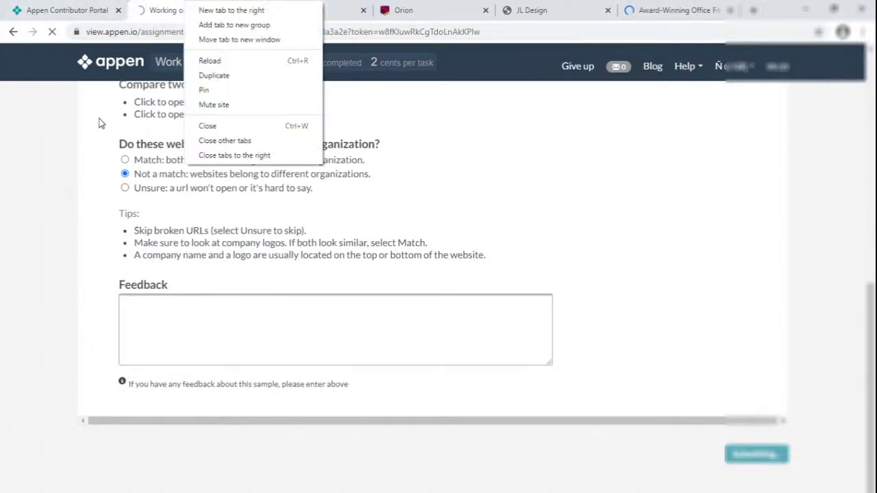
{"action": "left_click", "coordinate": [221, 155]}
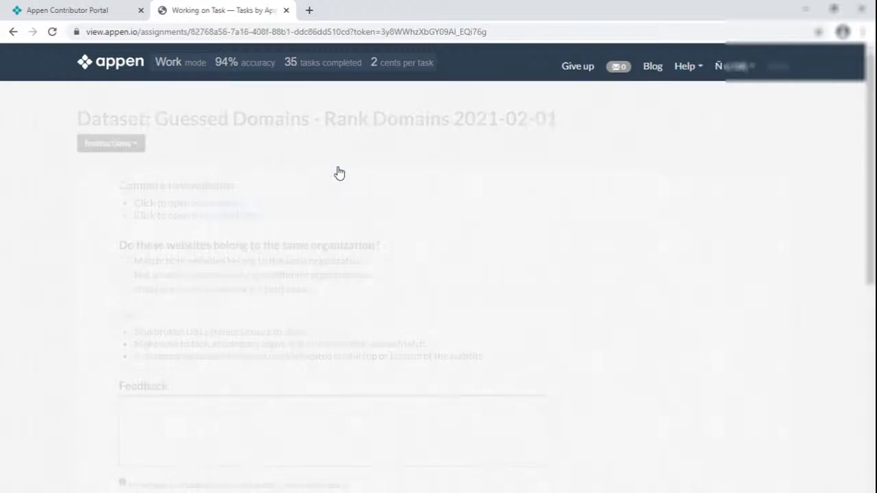
- Open both websites of each of the two pairs in the newly loaded task
{"action": "left_click", "coordinate": [213, 204]}
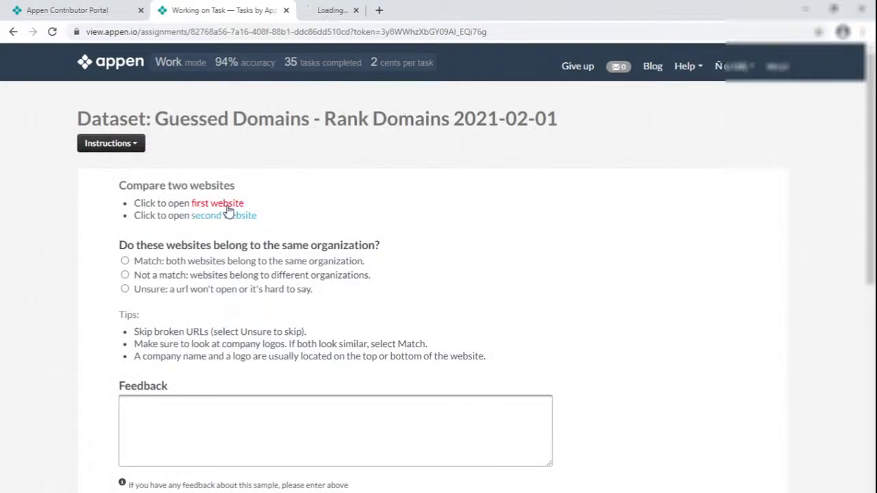
{"action": "left_click", "coordinate": [233, 216]}
{"action": "scroll", "coordinate": [322, 274], "scroll_direction": "down", "scroll_amount": 6}
{"action": "left_click", "coordinate": [221, 179]}
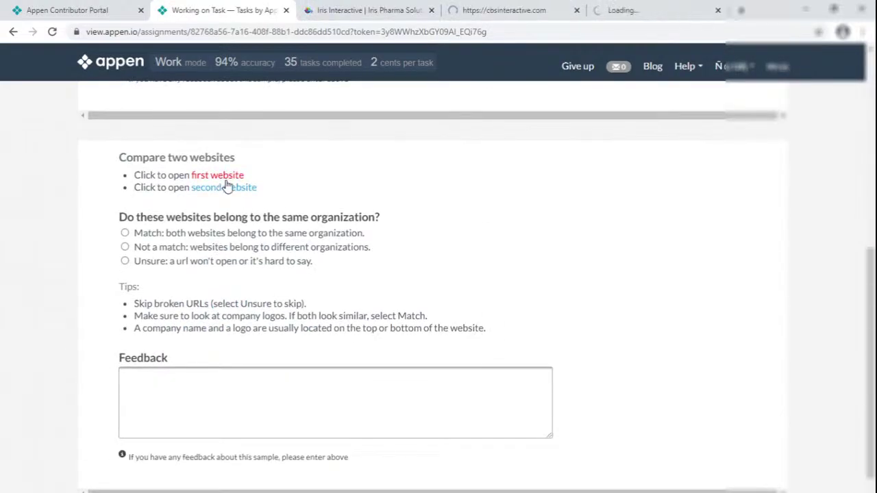
{"action": "left_click", "coordinate": [224, 187]}
{"action": "scroll", "coordinate": [274, 171], "scroll_direction": "up", "scroll_amount": 1}
- Compare Iris Interactive with CBS Interactive, and Lawton Chiles Middle School with lawtoncs.org
{"action": "left_click", "coordinate": [309, 11]}
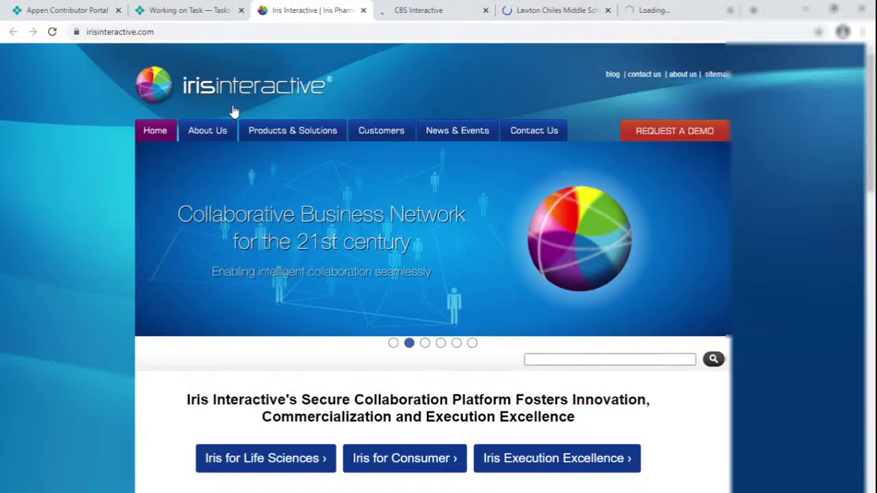
{"action": "left_click", "coordinate": [413, 11]}
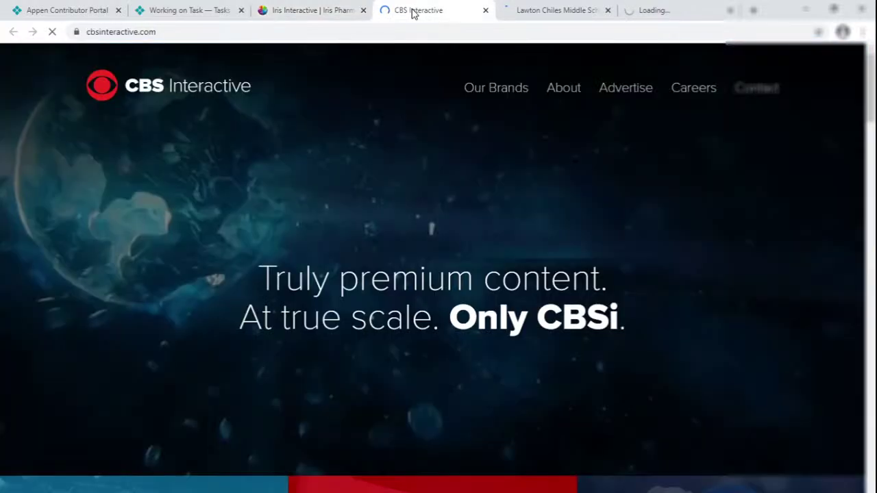
{"action": "left_click", "coordinate": [318, 7]}
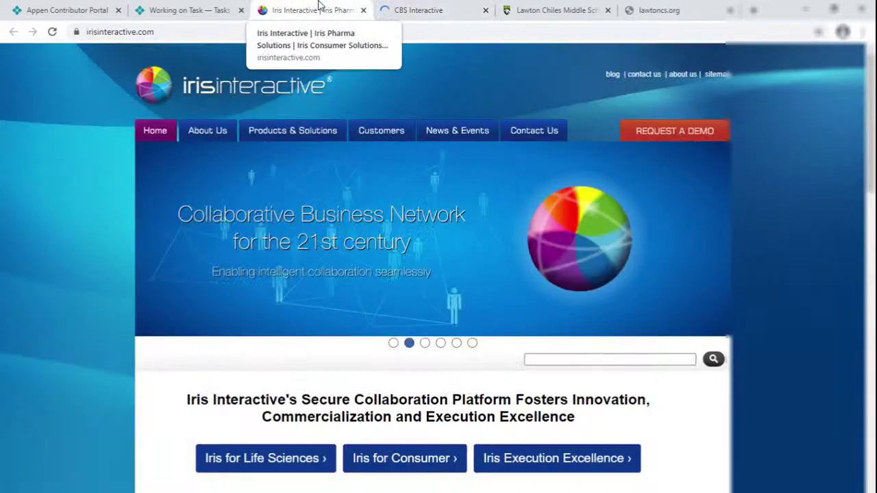
{"action": "left_click", "coordinate": [546, 13]}
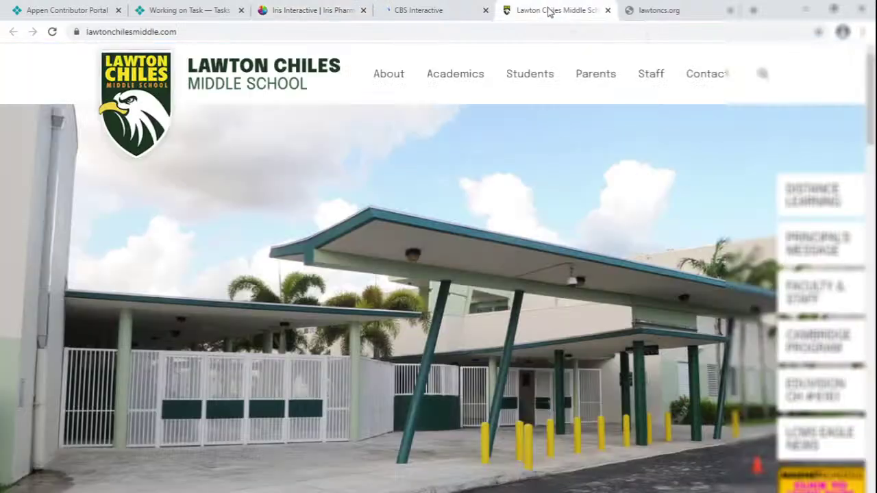
{"action": "left_click", "coordinate": [650, 10]}
- Mark the Lawton Chiles Middle School and lawtoncs.org pair as Unsure
{"action": "left_click", "coordinate": [170, 9]}
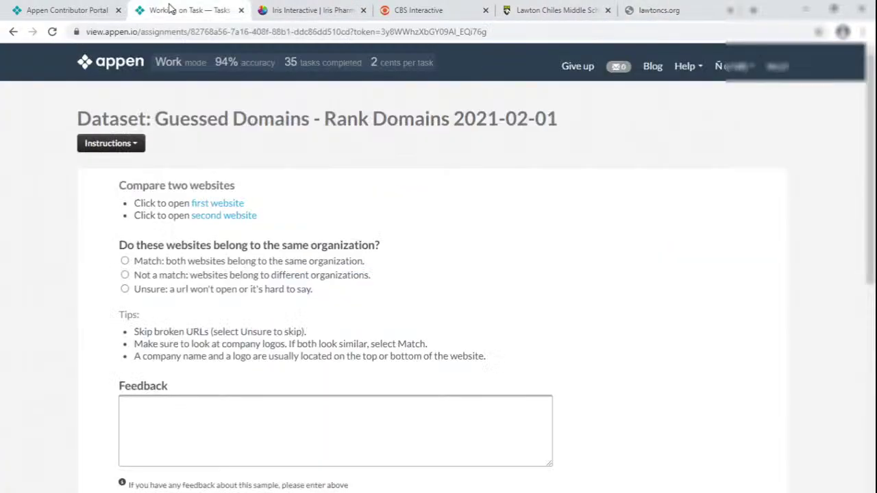
{"action": "left_click", "coordinate": [187, 282]}
{"action": "scroll", "coordinate": [218, 151], "scroll_direction": "down", "scroll_amount": 2}
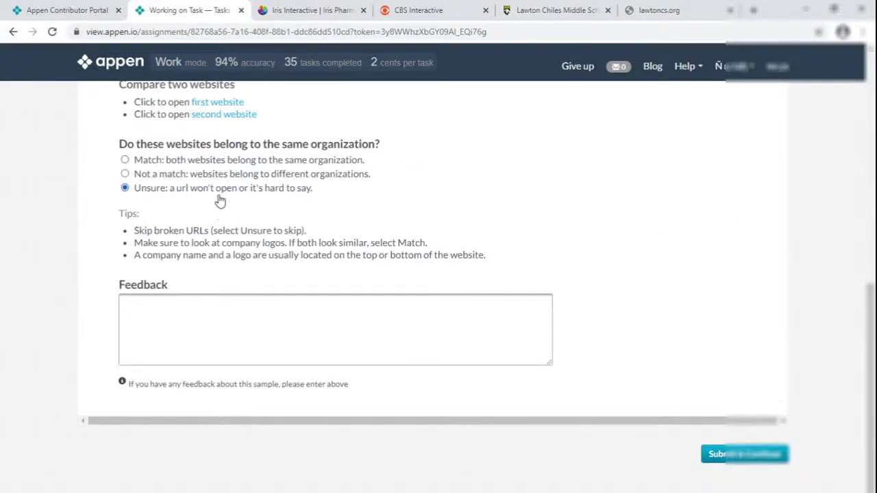
- Submit the task's answers and close the Iris Interactive, CBS Interactive, Lawton Chiles and lawtoncs.org website tabs
{"action": "left_click", "coordinate": [723, 452]}
{"action": "right_click", "coordinate": [183, 10]}
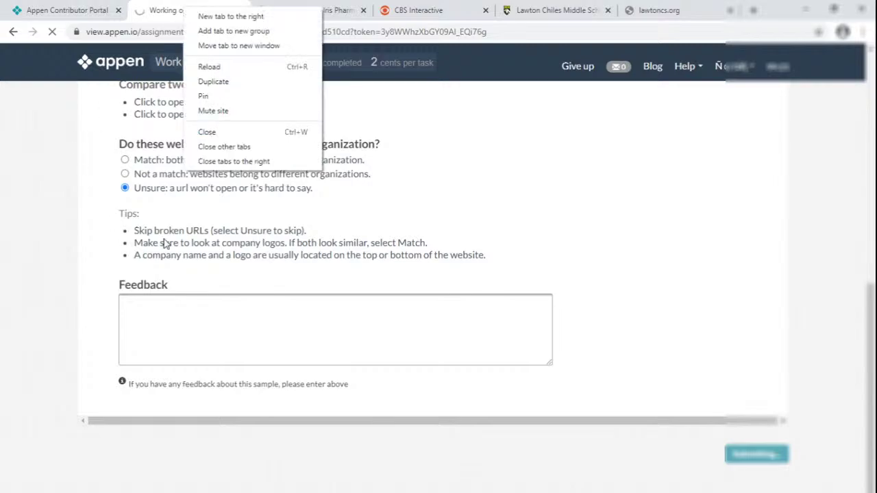
{"action": "left_click", "coordinate": [236, 161]}
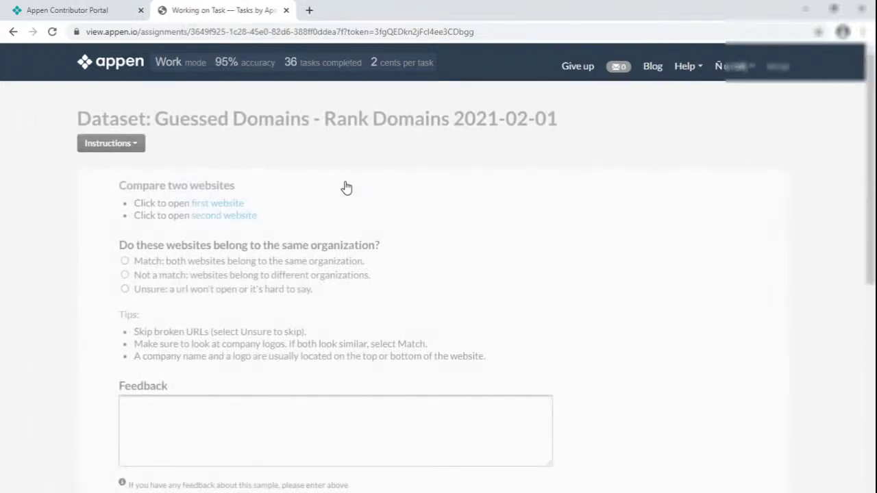
- Open both websites of each of the two pairs in the newly loaded task
{"action": "middle_click", "coordinate": [214, 203]}
{"action": "middle_click", "coordinate": [226, 215]}
{"action": "scroll", "coordinate": [322, 248], "scroll_direction": "down", "scroll_amount": 6}
{"action": "middle_click", "coordinate": [226, 176]}
{"action": "middle_click", "coordinate": [230, 188]}
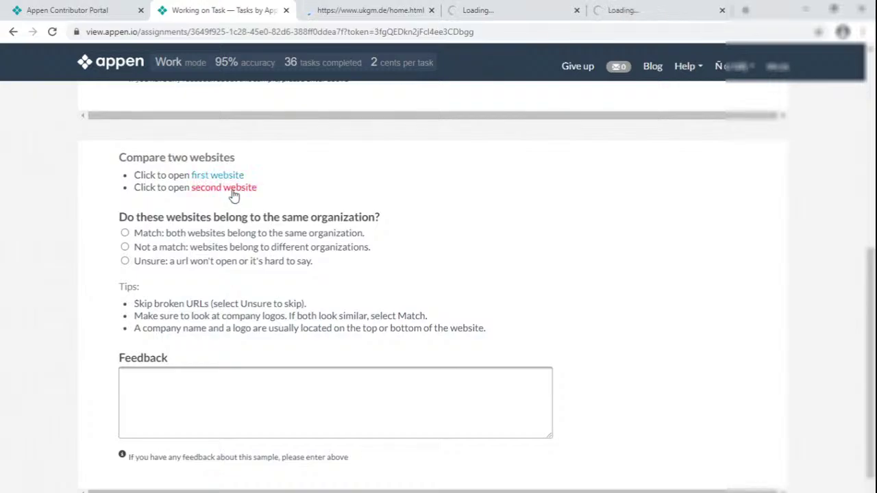
- Compare ukgm.de with uk-gm.de, and the Safran site at zodiacaerospace.com with the other Safran website
{"action": "left_click", "coordinate": [312, 10]}
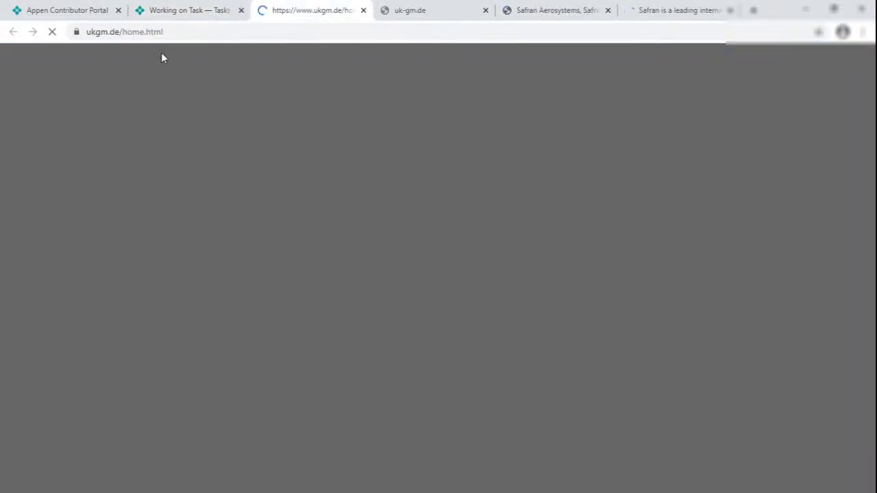
{"action": "left_click", "coordinate": [413, 12]}
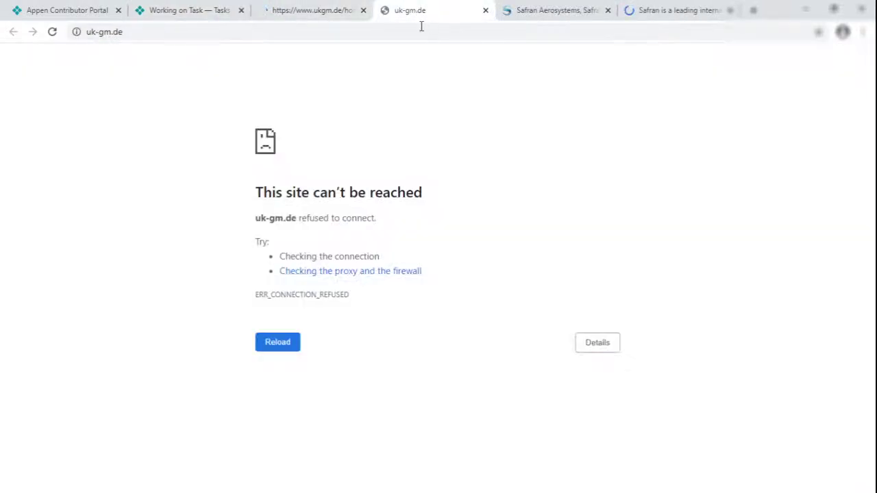
{"action": "left_click", "coordinate": [557, 11]}
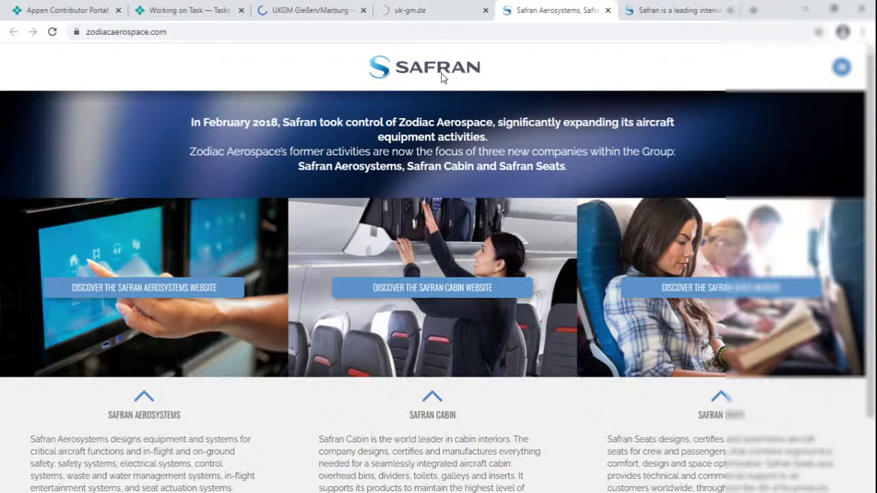
{"action": "left_click", "coordinate": [675, 10]}
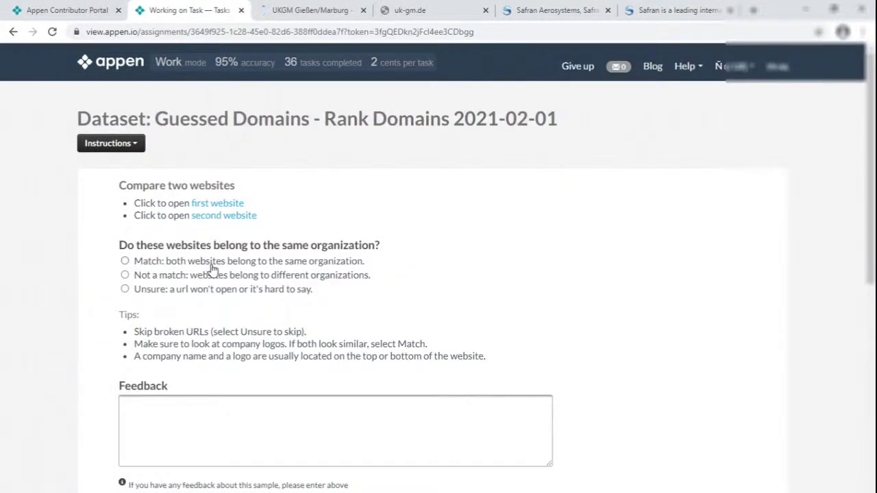
- Mark the pair of Safran websites as Match and close the ukgm.de, uk-gm.de and Safran website tabs
{"action": "scroll", "coordinate": [186, 300], "scroll_direction": "down", "scroll_amount": 2}
{"action": "left_click", "coordinate": [180, 160]}
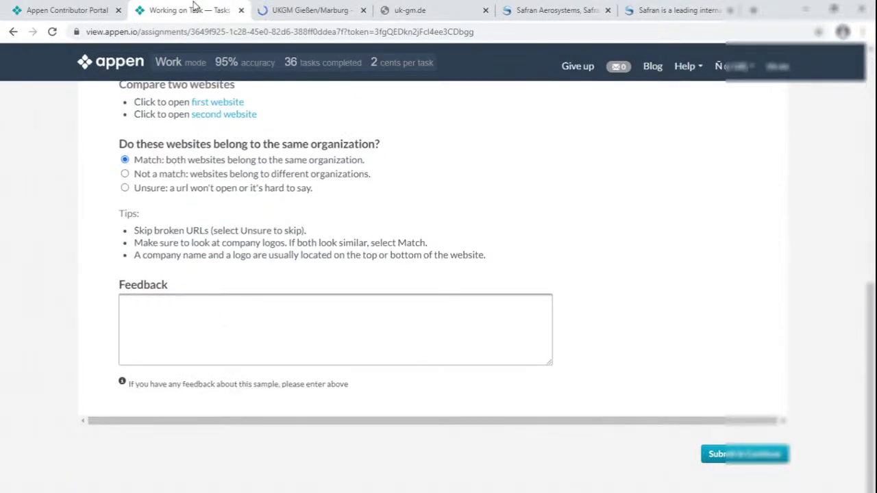
{"action": "right_click", "coordinate": [194, 9]}
{"action": "left_click", "coordinate": [244, 156]}
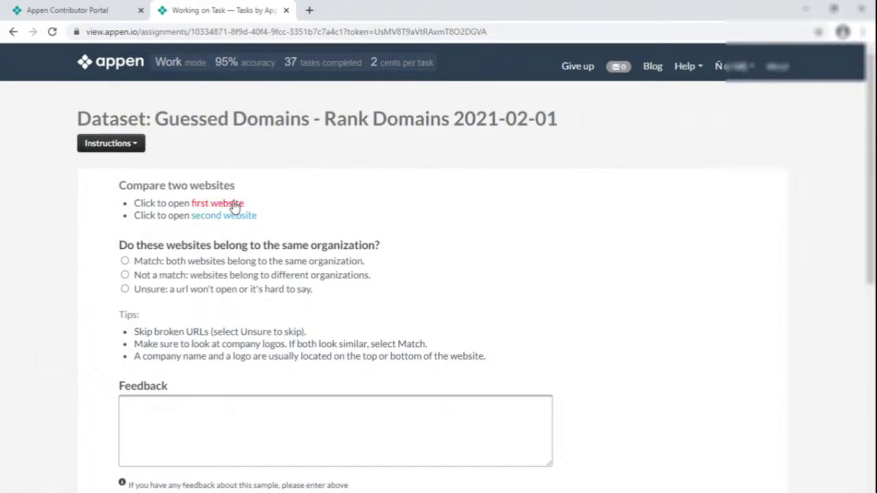
- Open the first and second websites of both pairs in the new task
{"action": "left_click", "coordinate": [234, 204]}
{"action": "left_click", "coordinate": [241, 217]}
{"action": "scroll", "coordinate": [384, 252], "scroll_direction": "down", "scroll_amount": 3}
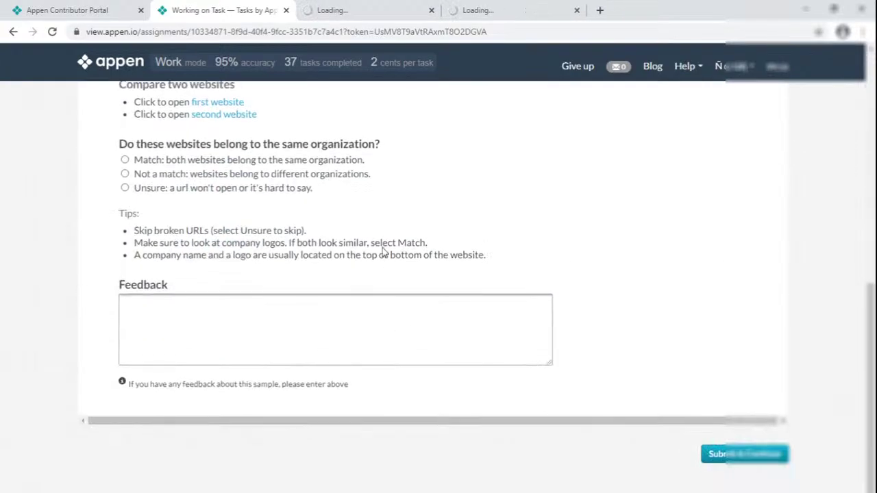
{"action": "left_click", "coordinate": [230, 103]}
{"action": "left_click", "coordinate": [233, 114]}
- Compare quimica.unam.mx with fq.edu.uy, and the Community Health Systems website with pmlaw.com
{"action": "left_click", "coordinate": [312, 12]}
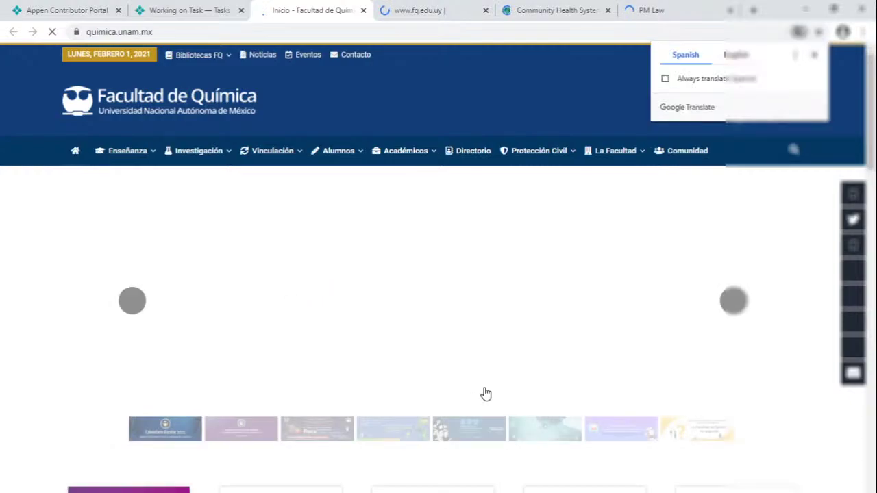
{"action": "left_click", "coordinate": [438, 9]}
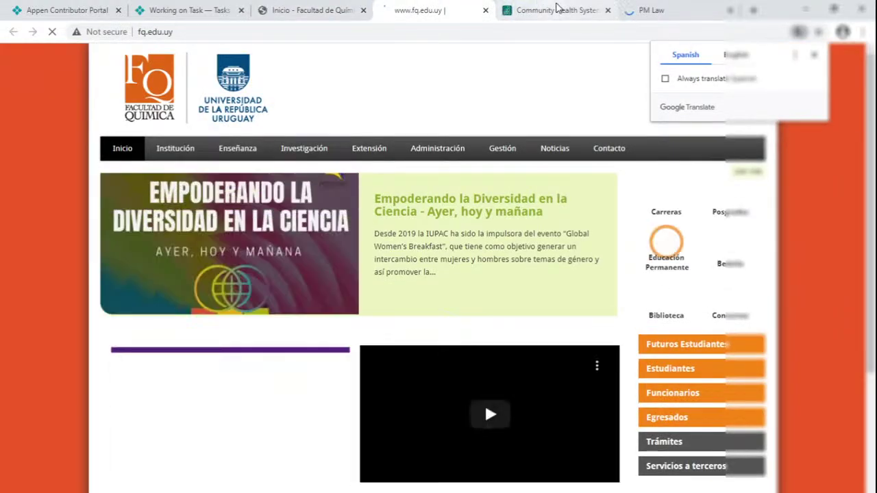
{"action": "left_click", "coordinate": [556, 10]}
{"action": "left_click", "coordinate": [647, 9]}
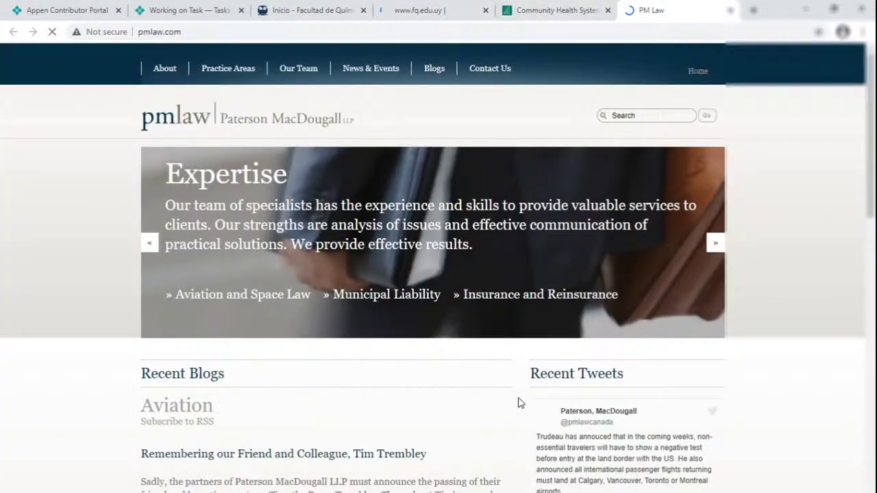
- Mark the Community Health Systems and PM Law pair as Not a match
{"action": "left_click", "coordinate": [183, 8]}
{"action": "scroll", "coordinate": [235, 231], "scroll_direction": "up", "scroll_amount": 8}
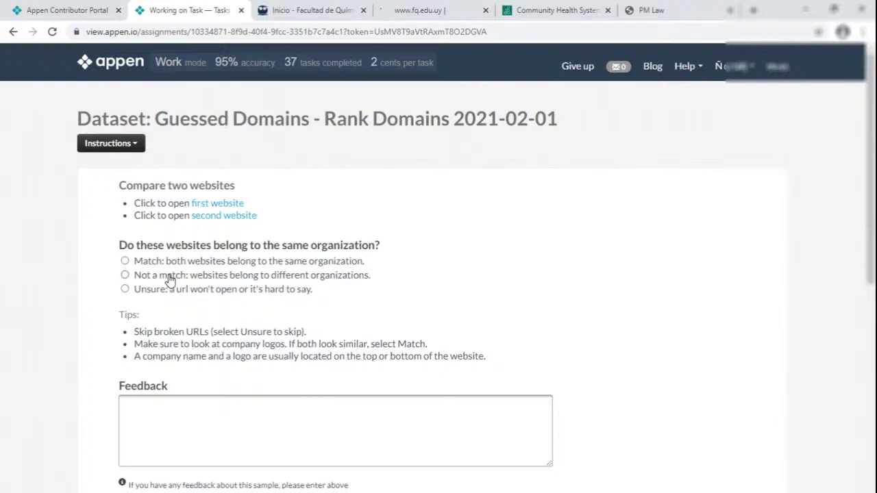
{"action": "scroll", "coordinate": [170, 281], "scroll_direction": "down", "scroll_amount": 3}
{"action": "left_click", "coordinate": [181, 174]}
- Close the four compared website tabs and submit the task's answers
{"action": "right_click", "coordinate": [186, 7]}
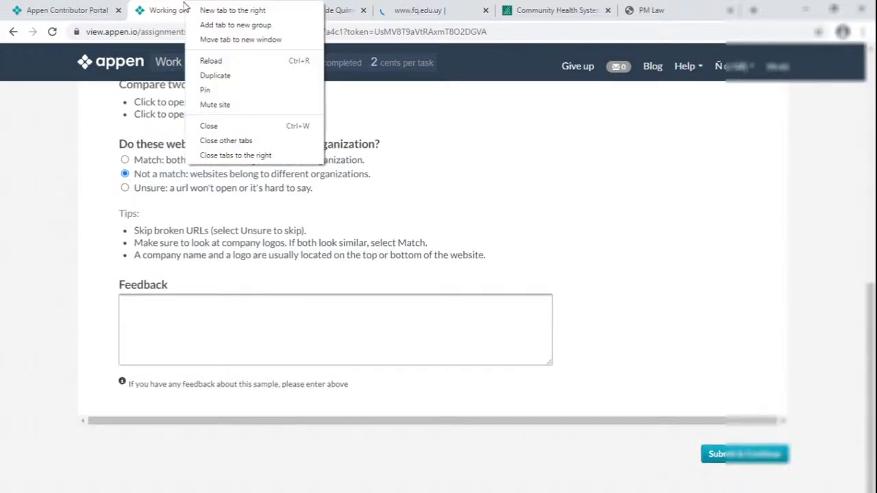
{"action": "left_click", "coordinate": [235, 156]}
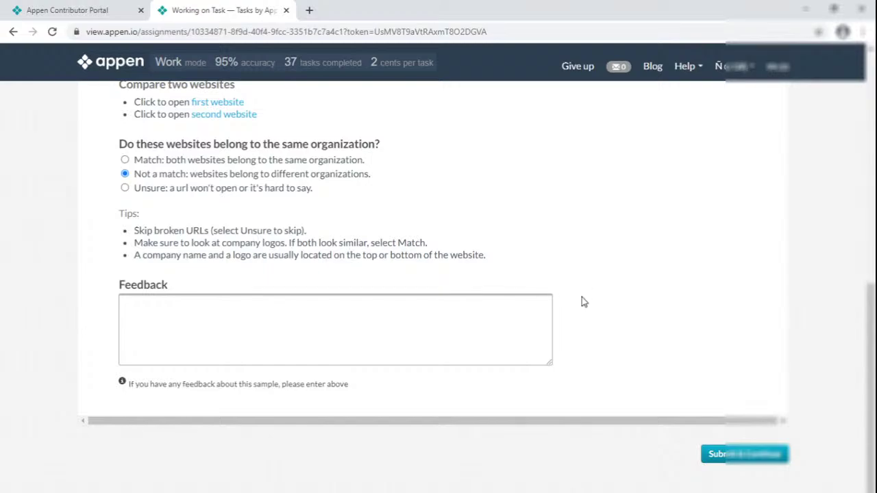
{"action": "left_click", "coordinate": [721, 458]}
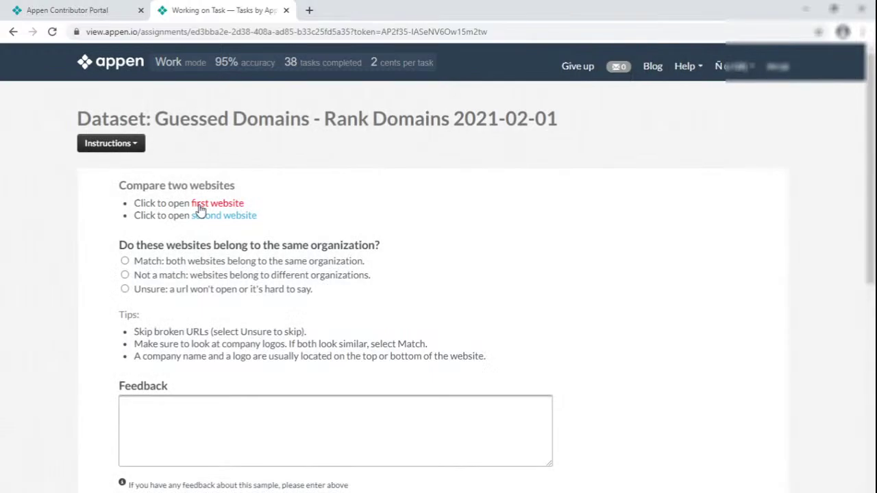
- Open both websites of each of the two pairs in the newly loaded task
{"action": "middle_click", "coordinate": [237, 204]}
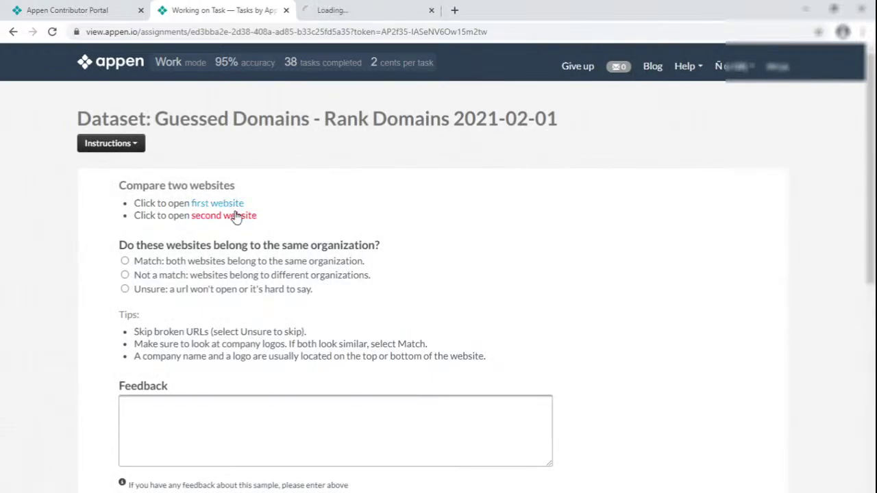
{"action": "middle_click", "coordinate": [247, 215]}
{"action": "scroll", "coordinate": [332, 202], "scroll_direction": "down", "scroll_amount": 2}
{"action": "middle_click", "coordinate": [217, 101]}
{"action": "middle_click", "coordinate": [230, 114]}
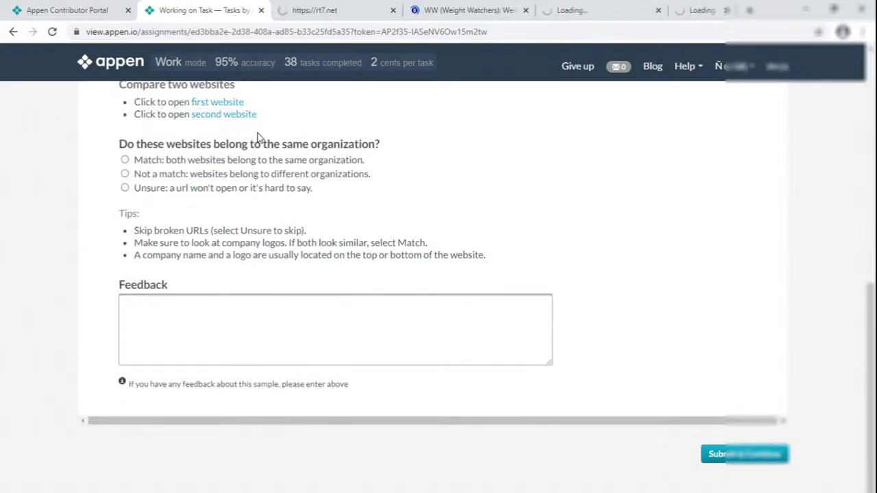
- Compare RT7 Incorporated with WW (Weight Watchers), and Thermo Fisher Scientific with banpharm.com
{"action": "left_click", "coordinate": [306, 6]}
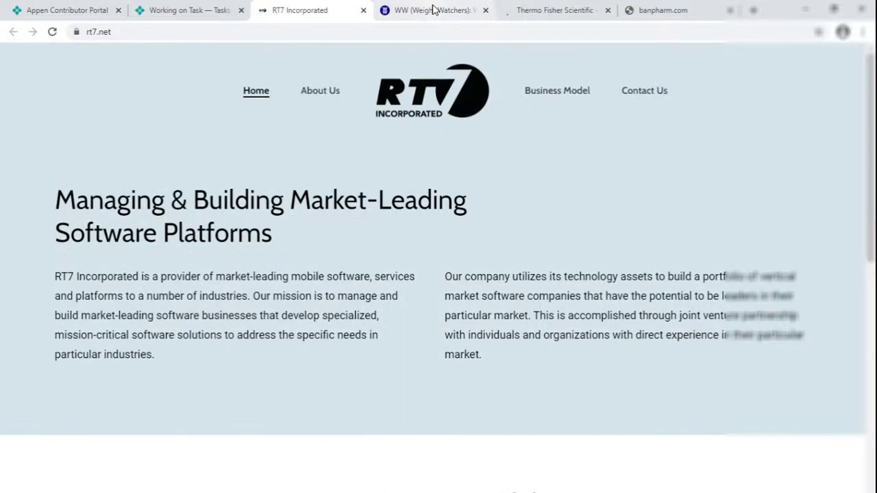
{"action": "left_click", "coordinate": [432, 10]}
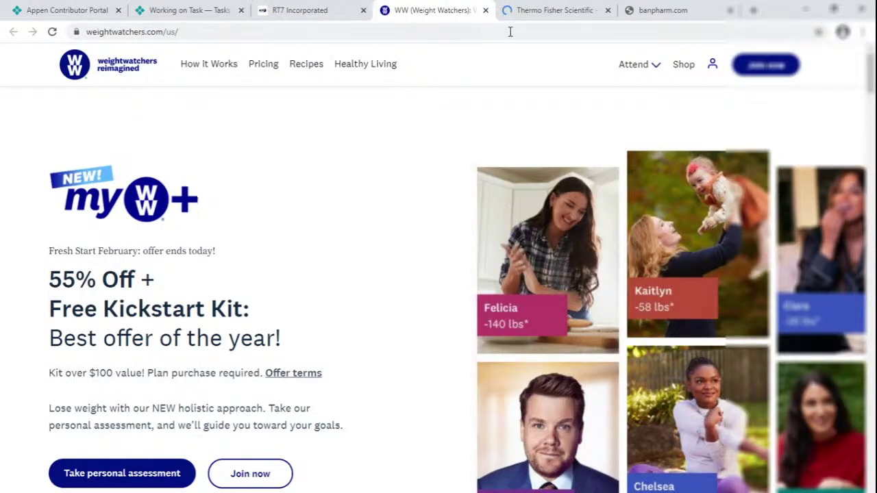
{"action": "left_click", "coordinate": [525, 12]}
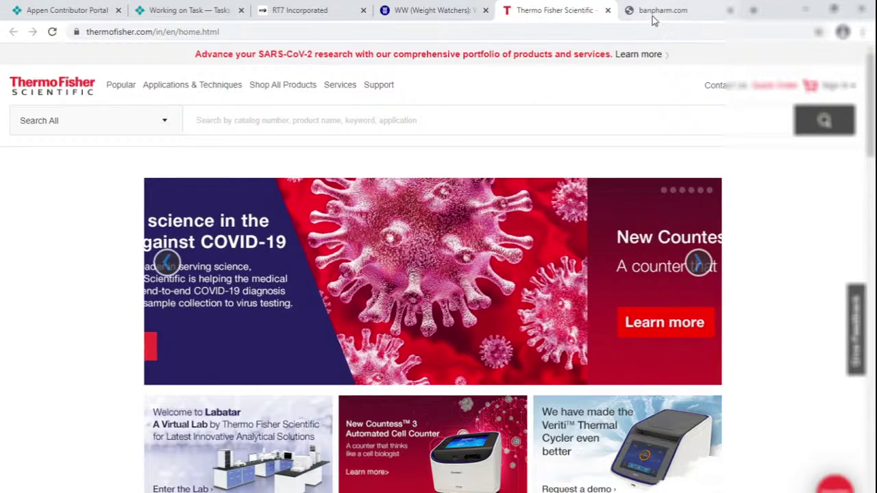
{"action": "left_click", "coordinate": [653, 15]}
- Mark the RT7 and Weight Watchers pair as Not a match, and the Thermo Fisher and banpharm.com pair as Unsure
{"action": "left_click", "coordinate": [190, 10]}
{"action": "scroll", "coordinate": [205, 182], "scroll_direction": "up", "scroll_amount": 1}
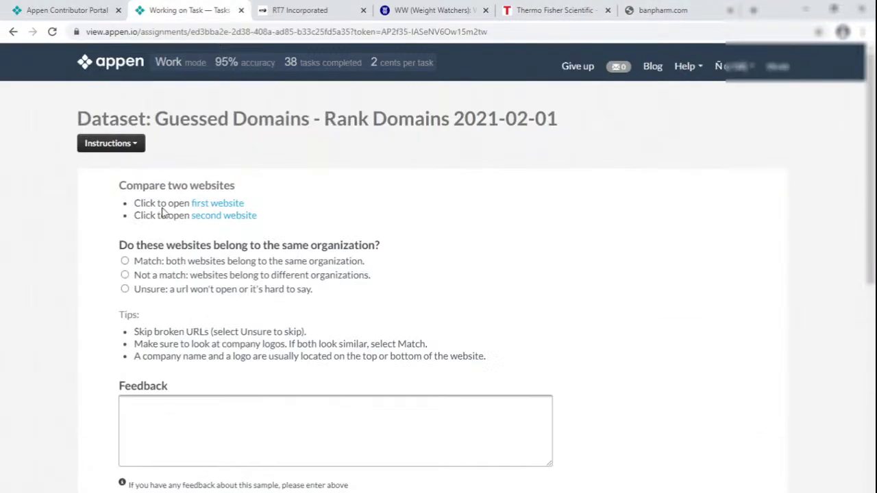
{"action": "left_click", "coordinate": [173, 276]}
{"action": "scroll", "coordinate": [172, 277], "scroll_direction": "down", "scroll_amount": 1}
{"action": "left_click", "coordinate": [172, 189]}
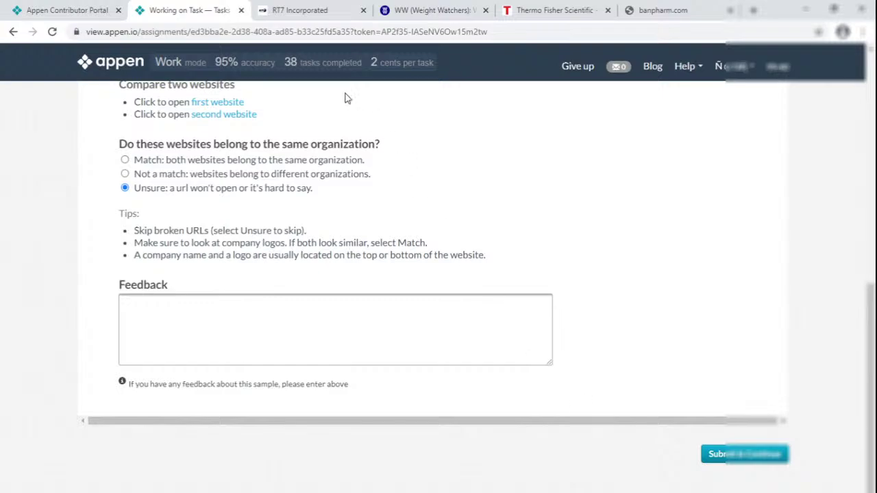
- Close the RT7, Weight Watchers, Thermo Fisher and banpharm.com tabs and submit the task's answers
{"action": "right_click", "coordinate": [209, 10]}
{"action": "left_click", "coordinate": [270, 159]}
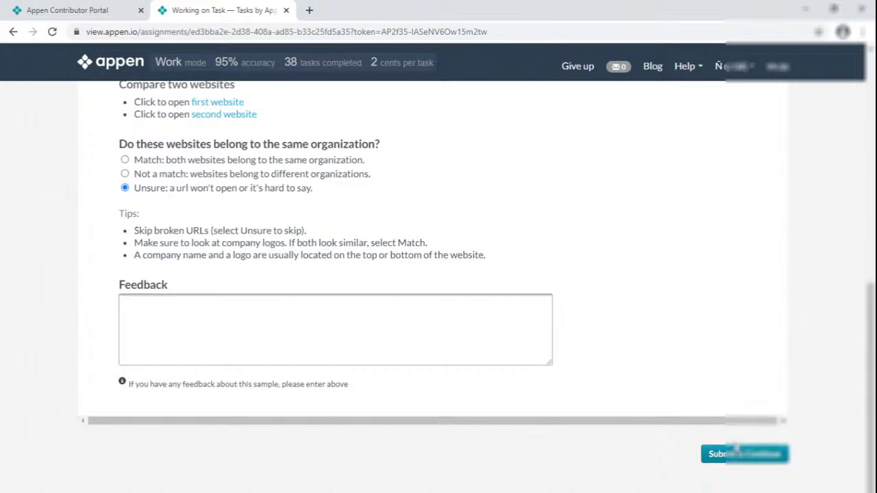
{"action": "left_click", "coordinate": [710, 452]}
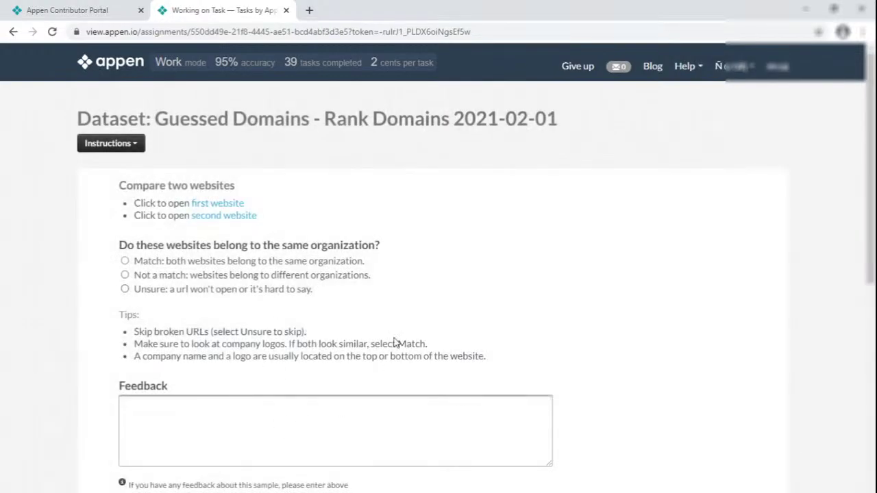
- Open the first and second websites of both pairs in the new task
{"action": "left_click", "coordinate": [221, 204]}
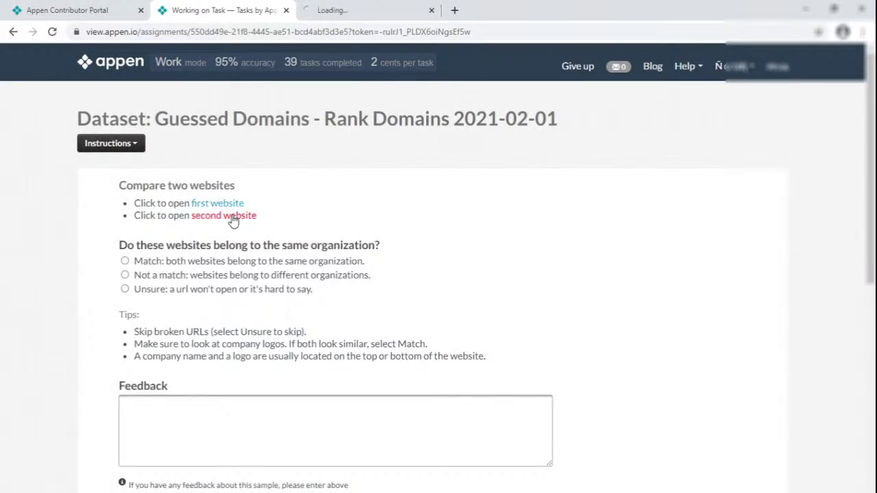
{"action": "left_click", "coordinate": [228, 216]}
{"action": "scroll", "coordinate": [274, 195], "scroll_direction": "down", "scroll_amount": 2}
{"action": "left_click", "coordinate": [226, 102]}
{"action": "left_click", "coordinate": [231, 115]}
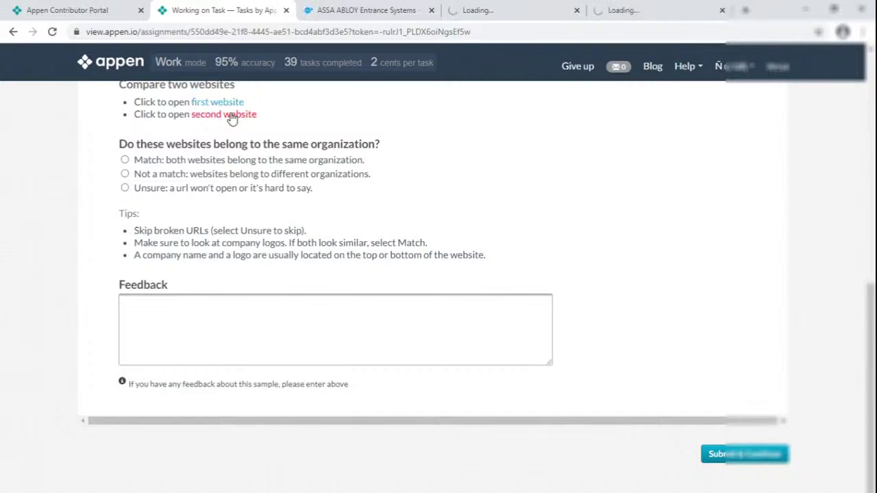
- Compare ASSA ABLOY Entrance Systems with assaabloy.com, and Davis Health System with the University of California, Davis website
{"action": "left_click", "coordinate": [279, 8]}
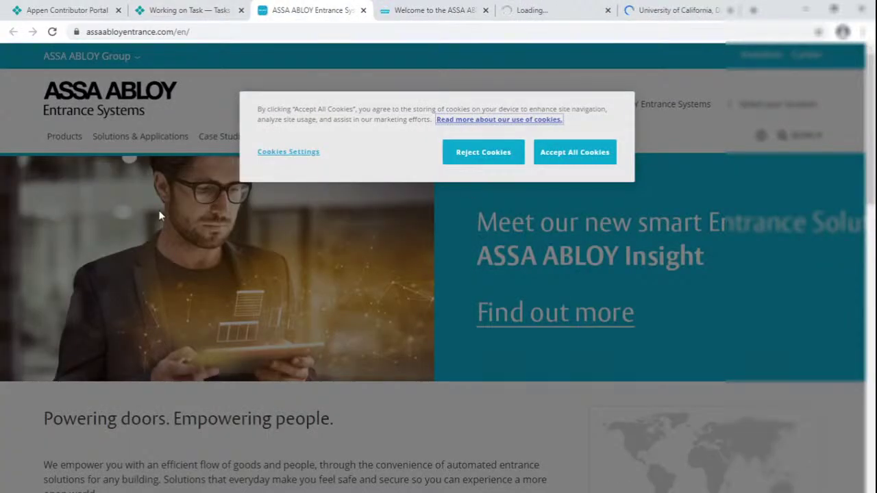
{"action": "left_click", "coordinate": [413, 9]}
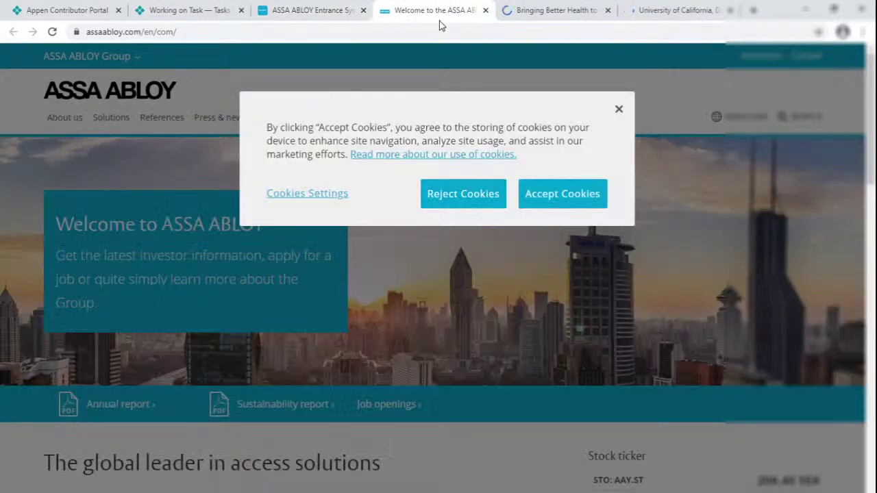
{"action": "left_click", "coordinate": [529, 10]}
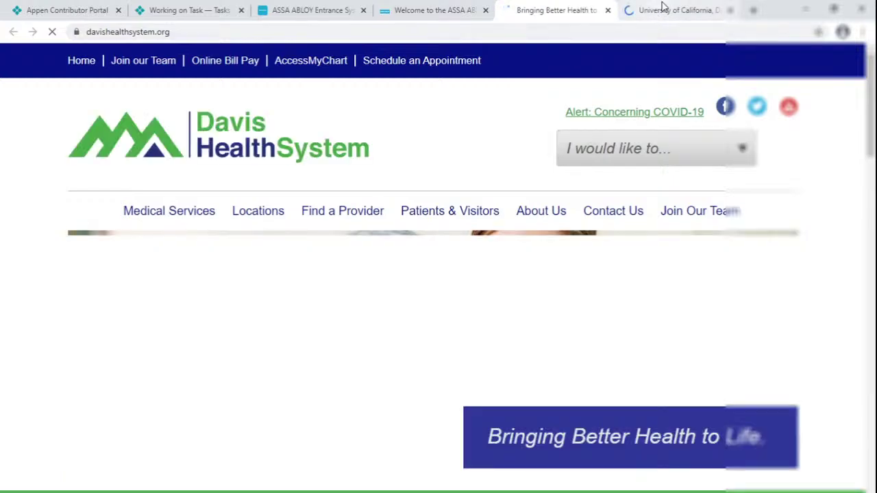
{"action": "left_click", "coordinate": [661, 8]}
- Mark the Davis Health System and University of California, Davis pair as Not a match
{"action": "left_click", "coordinate": [217, 8]}
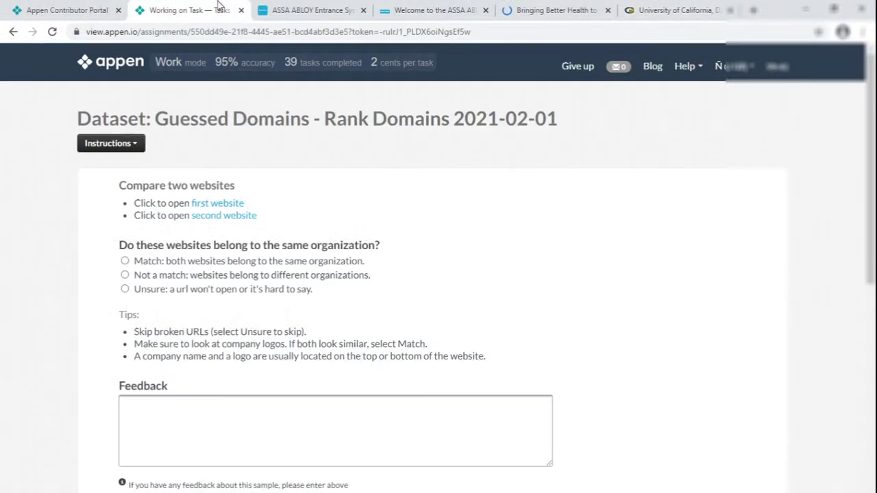
{"action": "scroll", "coordinate": [155, 266], "scroll_direction": "down", "scroll_amount": 2}
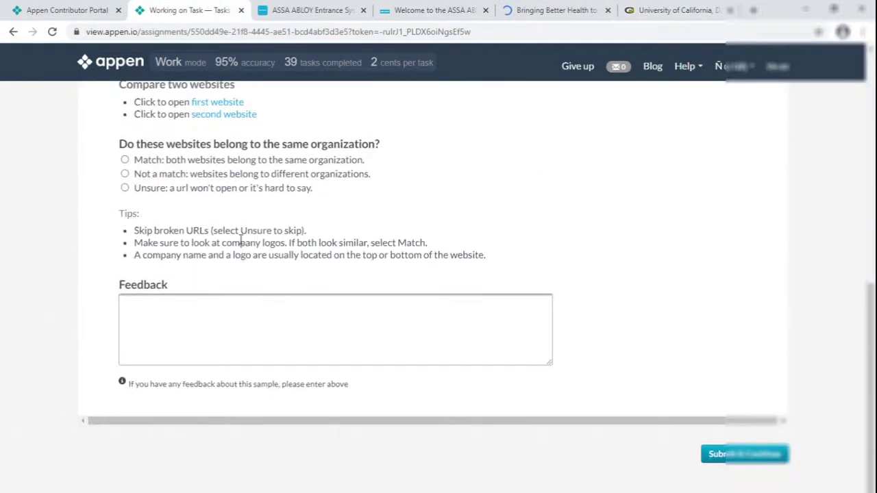
{"action": "left_click", "coordinate": [169, 175]}
- Close the ASSA ABLOY, Davis Health System and University of California tabs and submit the task's answers
{"action": "right_click", "coordinate": [183, 10]}
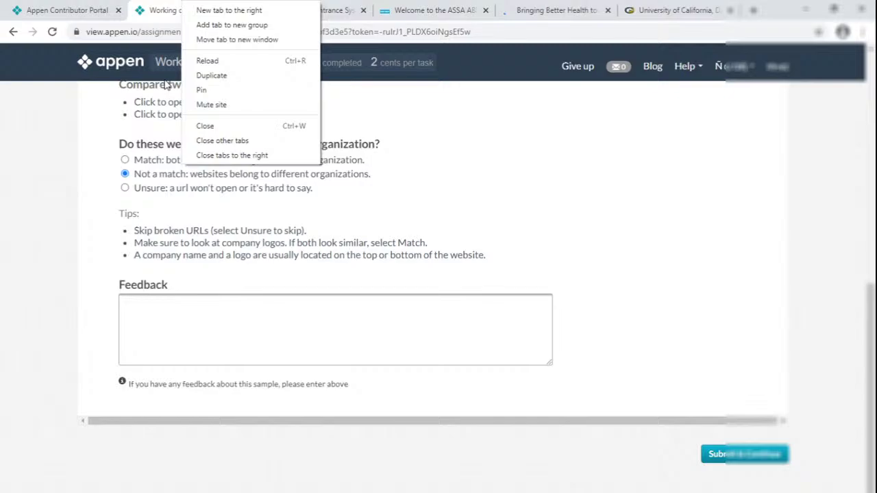
{"action": "left_click", "coordinate": [230, 156]}
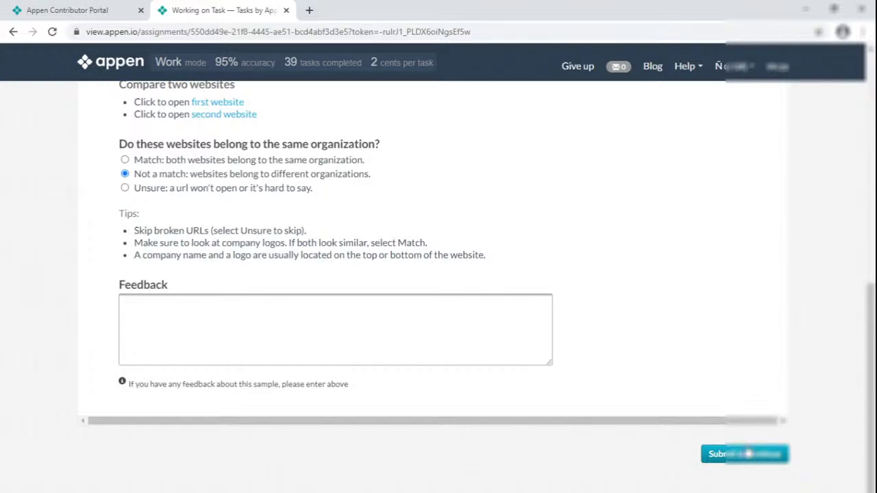
{"action": "left_click", "coordinate": [736, 454]}
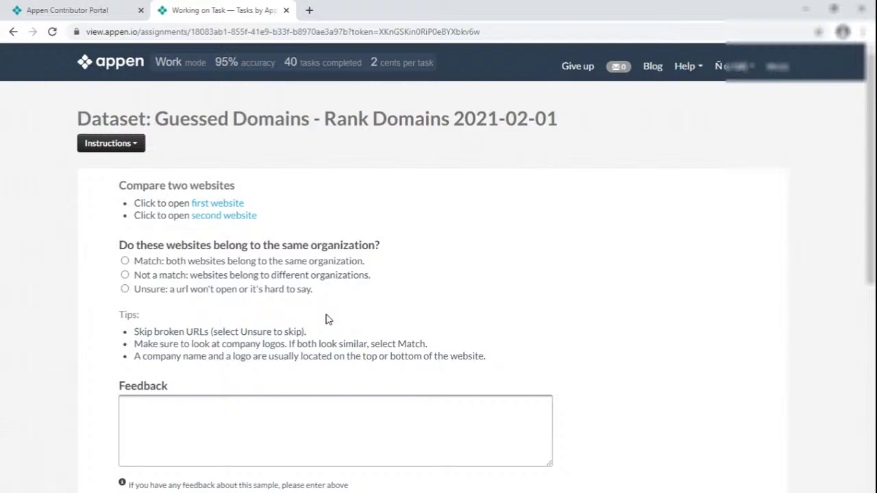
- Open the first and second websites of both pairs in the new task
{"action": "left_click", "coordinate": [233, 204]}
{"action": "left_click", "coordinate": [235, 217]}
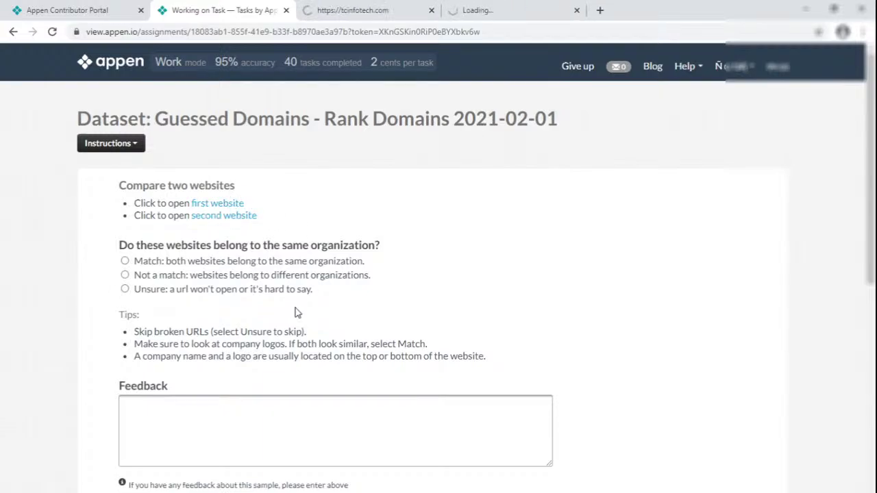
{"action": "scroll", "coordinate": [288, 274], "scroll_direction": "down", "scroll_amount": 2}
{"action": "left_click", "coordinate": [229, 103]}
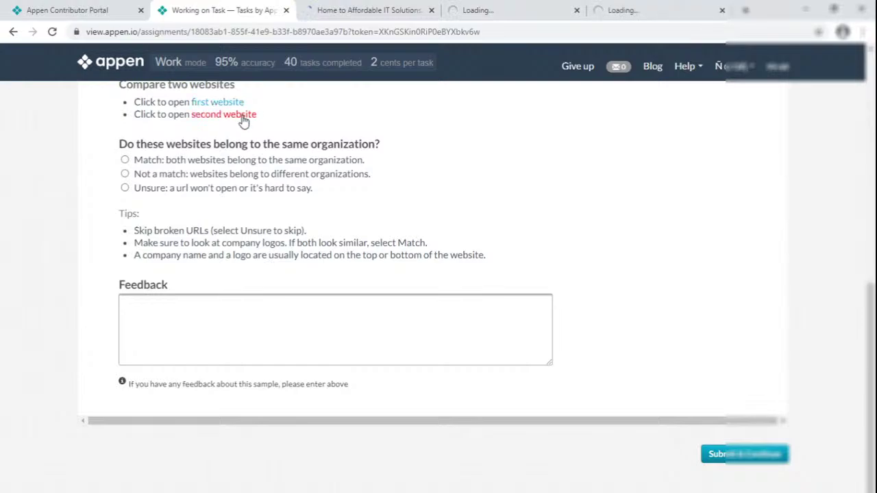
{"action": "left_click", "coordinate": [230, 114]}
- Compare TC Infotech with photon.in, and Johns Hopkins University with the Johns Hopkins Applied Physics Laboratory website
{"action": "left_click", "coordinate": [328, 5]}
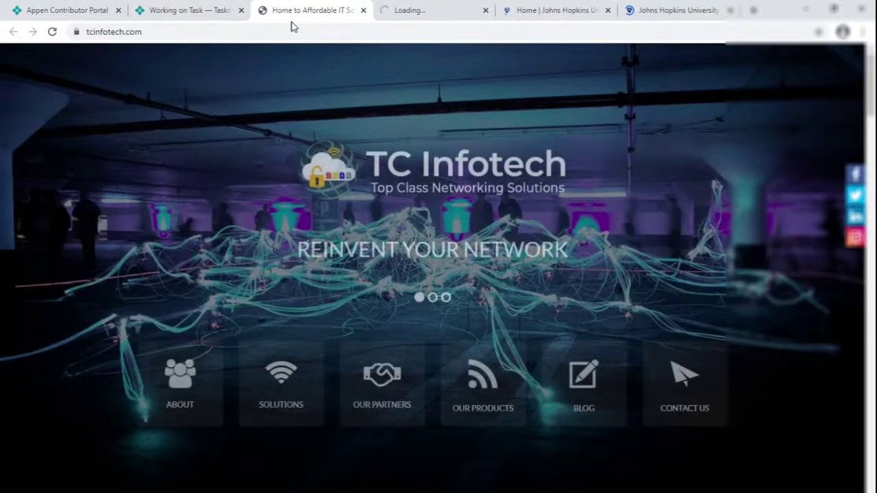
{"action": "left_click", "coordinate": [413, 13]}
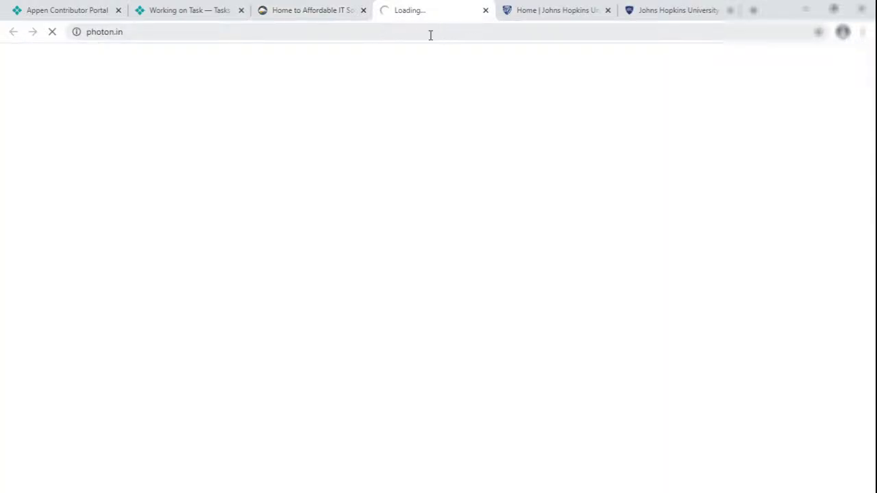
{"action": "left_click", "coordinate": [531, 15]}
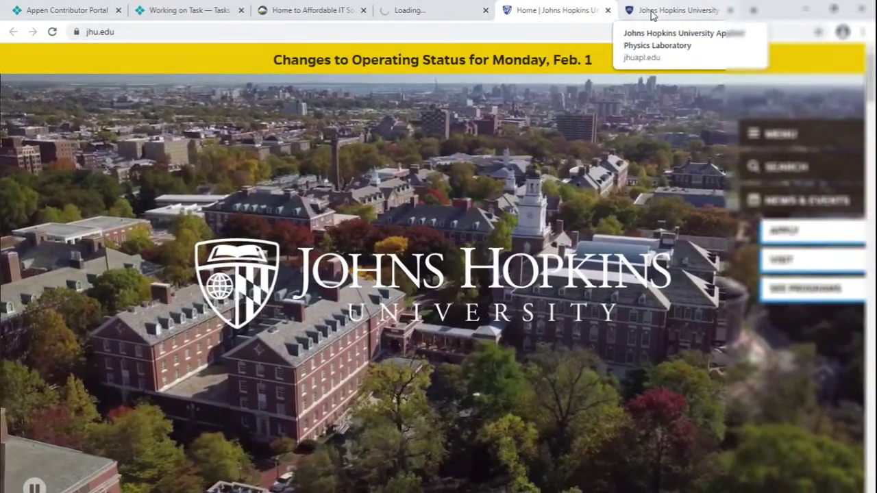
{"action": "left_click", "coordinate": [654, 11]}
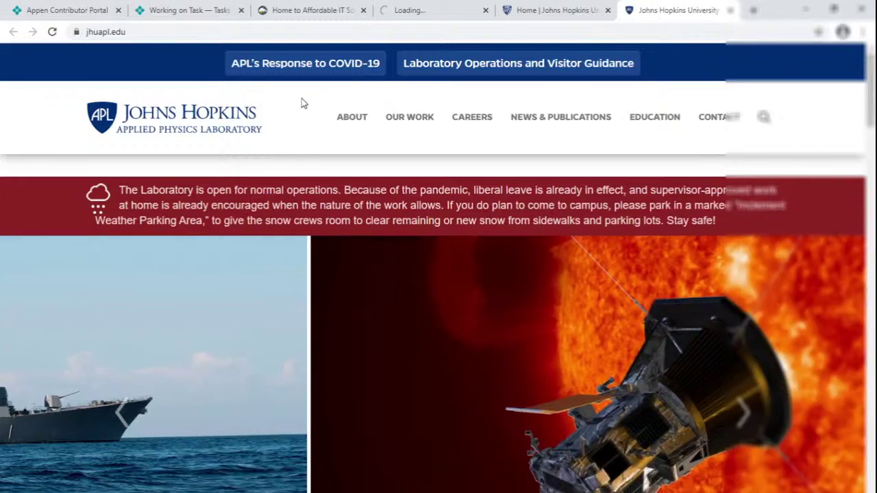
- Mark the TC Infotech and photon.in pair as Unsure, and the two Johns Hopkins websites as a Match
{"action": "left_click", "coordinate": [189, 9]}
{"action": "scroll", "coordinate": [172, 176], "scroll_direction": "up", "scroll_amount": 2}
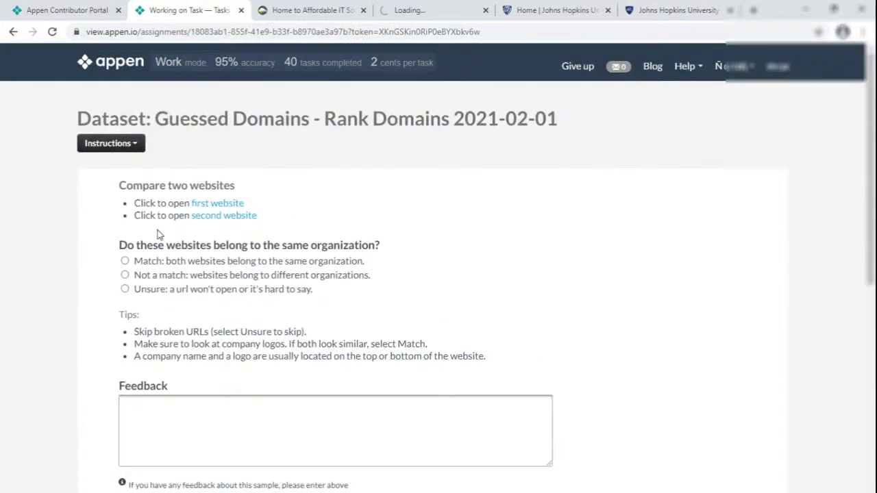
{"action": "left_click", "coordinate": [176, 291]}
{"action": "scroll", "coordinate": [264, 288], "scroll_direction": "down", "scroll_amount": 2}
{"action": "left_click", "coordinate": [200, 167]}
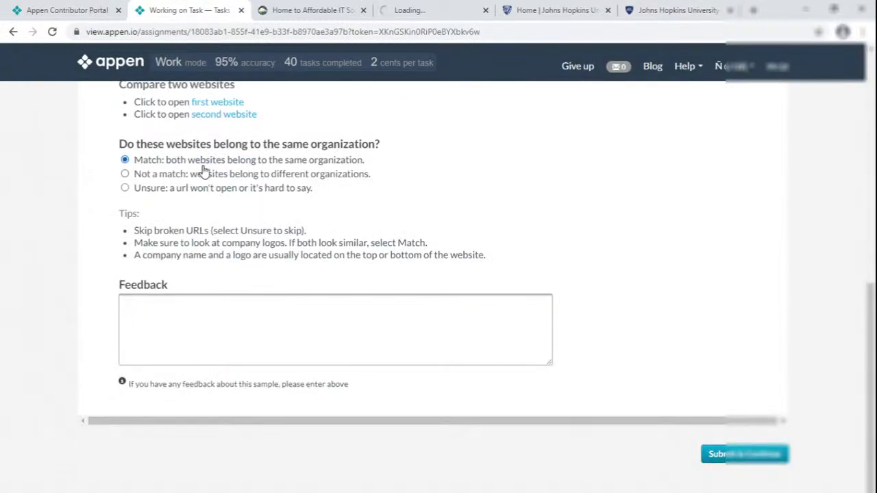
- Submit the task's answers and close the TC Infotech, photon.in and Johns Hopkins tabs
{"action": "left_click", "coordinate": [723, 450]}
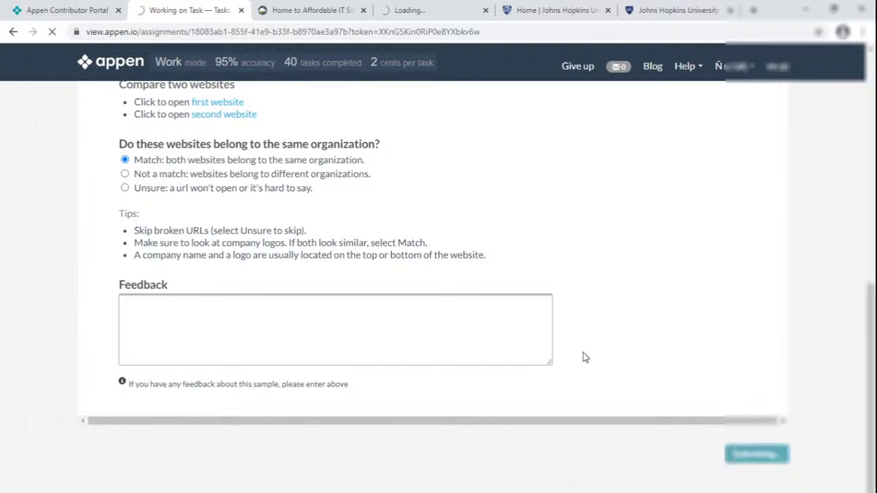
{"action": "right_click", "coordinate": [175, 5]}
{"action": "left_click", "coordinate": [180, 155]}
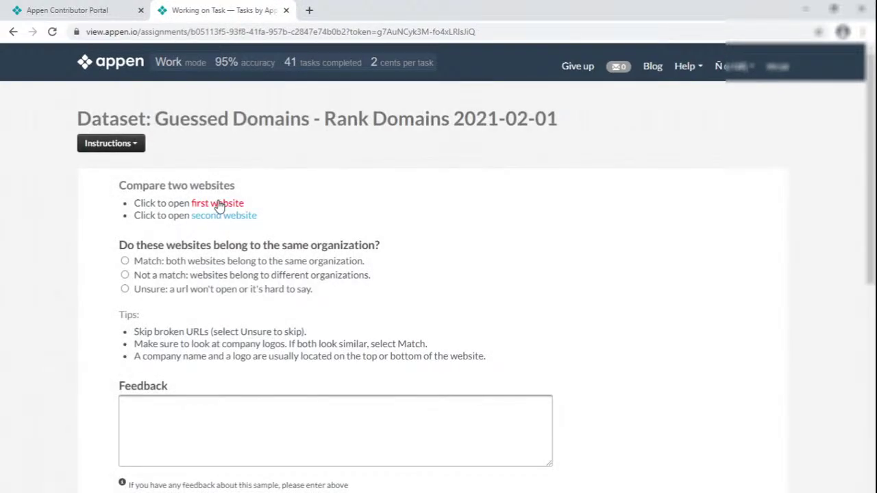
- Open both websites of each of the two pairs in the new task
{"action": "left_click", "coordinate": [221, 206]}
{"action": "left_click", "coordinate": [233, 217]}
{"action": "scroll", "coordinate": [233, 206], "scroll_direction": "down", "scroll_amount": 2}
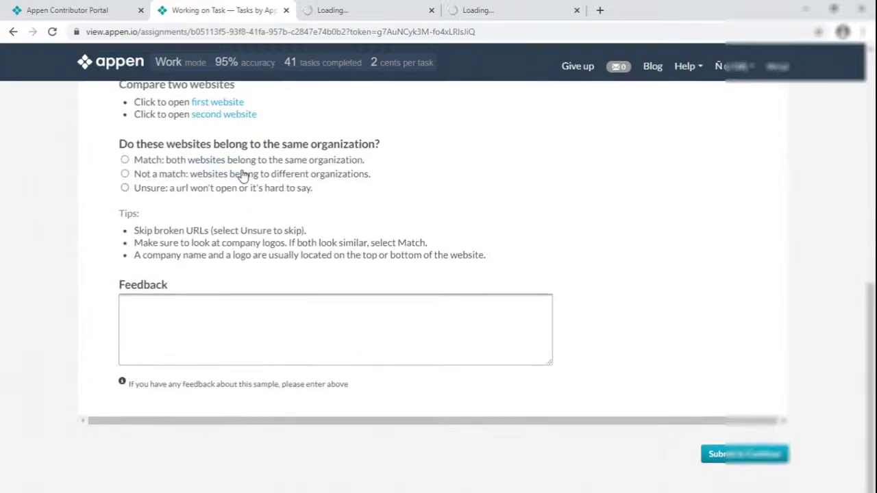
{"action": "left_click", "coordinate": [224, 102]}
{"action": "left_click", "coordinate": [229, 115]}
- Compare Daiwa Capital Markets with the DBP-Daiwa website, and Community Care City of Kawartha Lakes with city.kawarthalakes.on.ca
{"action": "key", "text": "ctrl+Tab"}
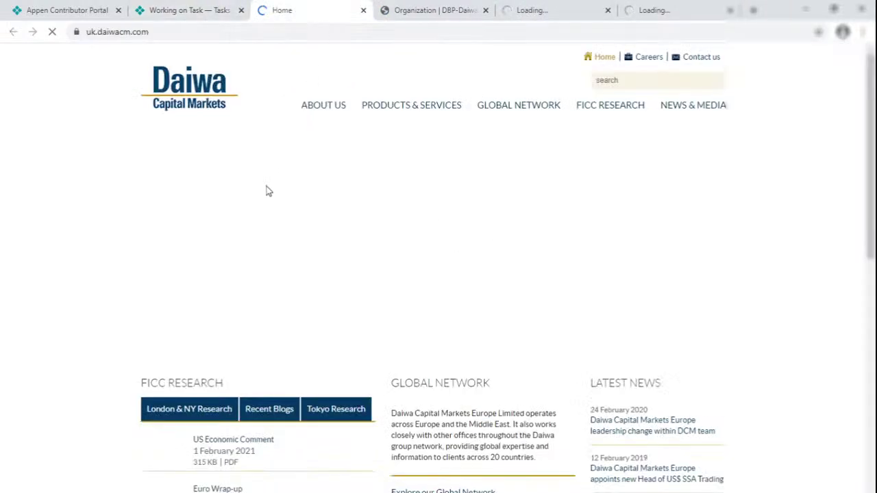
{"action": "left_click", "coordinate": [499, 8]}
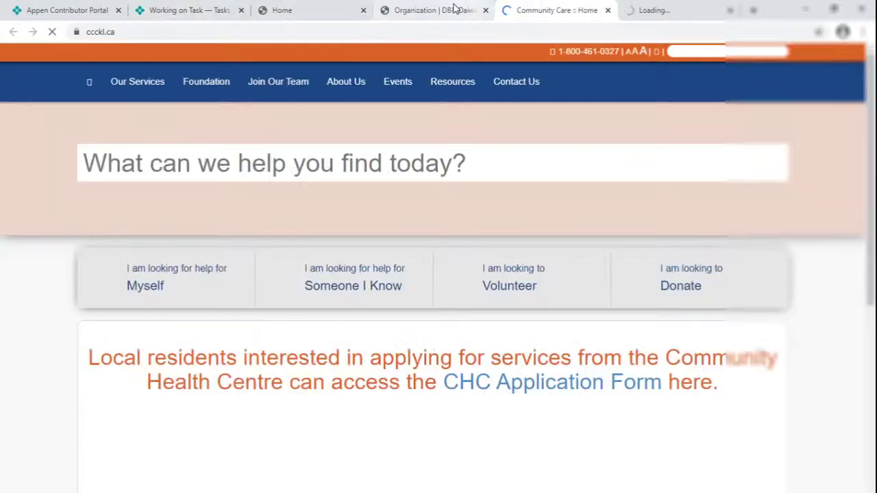
{"action": "left_click", "coordinate": [454, 8]}
{"action": "left_click", "coordinate": [313, 7]}
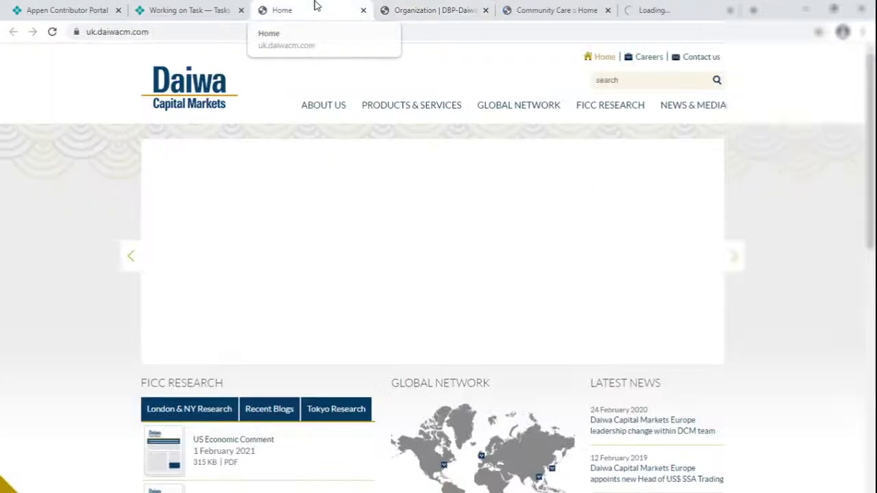
{"action": "left_click", "coordinate": [567, 8]}
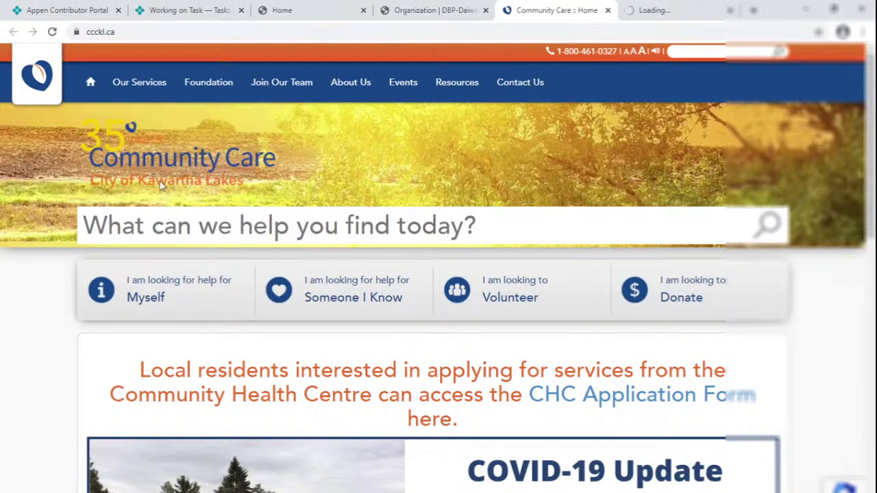
{"action": "left_click", "coordinate": [650, 12]}
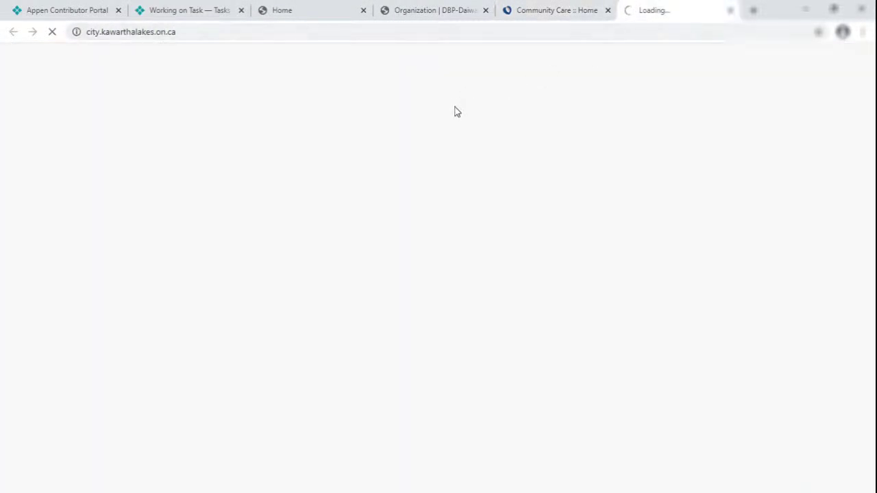
- Mark the Community Care and city.kawarthalakes.on.ca pair as Unsure and recheck whether the city website loads
{"action": "left_click", "coordinate": [207, 8]}
{"action": "scroll", "coordinate": [274, 172], "scroll_direction": "up", "scroll_amount": 2}
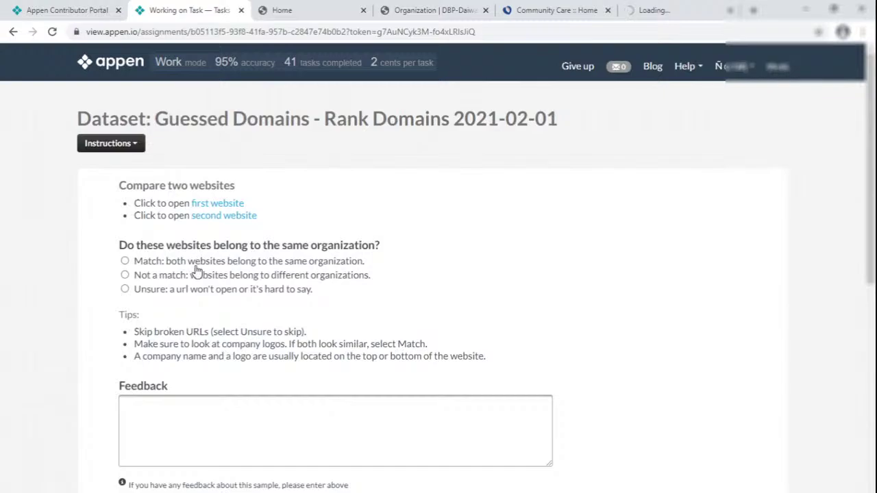
{"action": "scroll", "coordinate": [195, 271], "scroll_direction": "down", "scroll_amount": 2}
{"action": "left_click", "coordinate": [199, 192]}
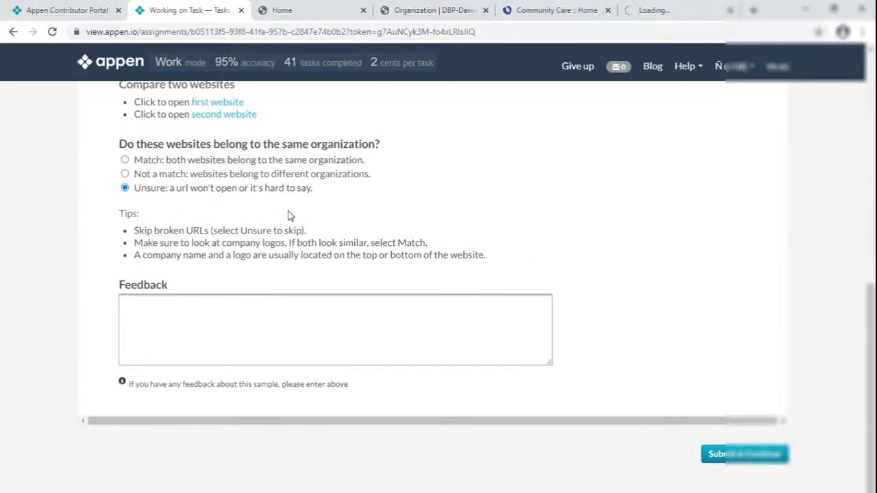
{"action": "left_click", "coordinate": [654, 10]}
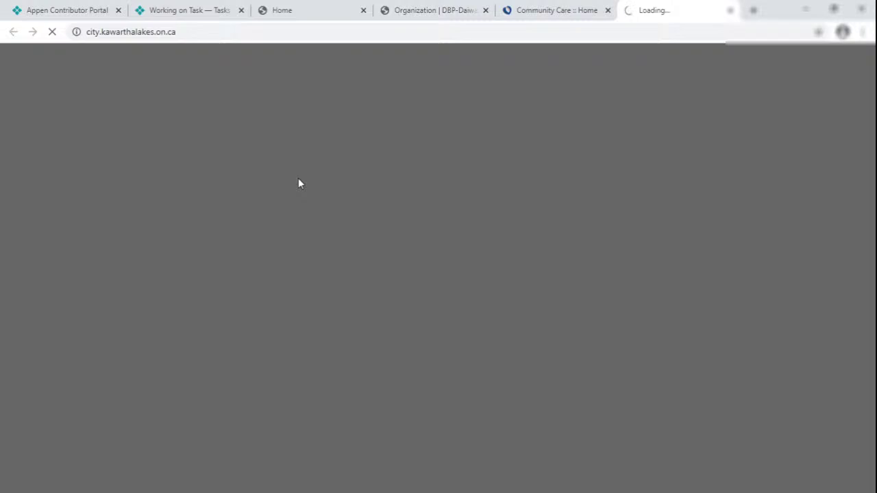
{"action": "left_click", "coordinate": [189, 10]}
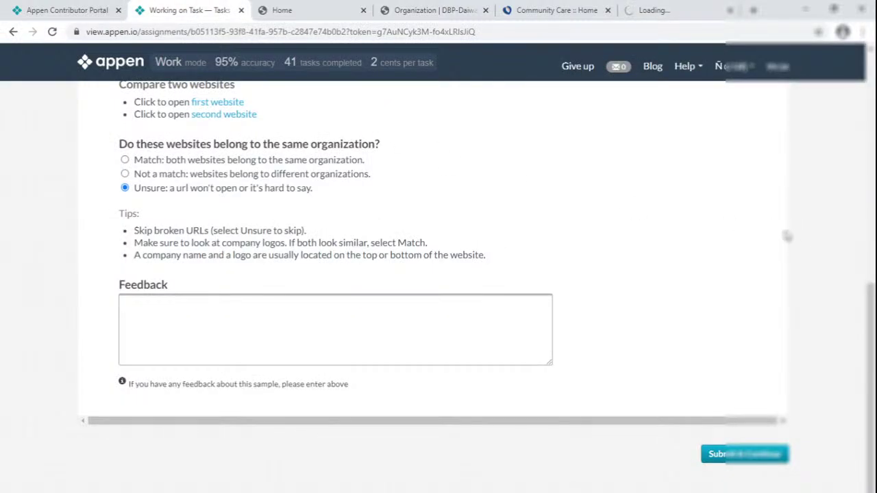
- Submit the task's answers and close the Daiwa, Community Care and Kawartha Lakes tabs
{"action": "left_click", "coordinate": [754, 458]}
{"action": "right_click", "coordinate": [191, 10]}
{"action": "left_click", "coordinate": [223, 159]}
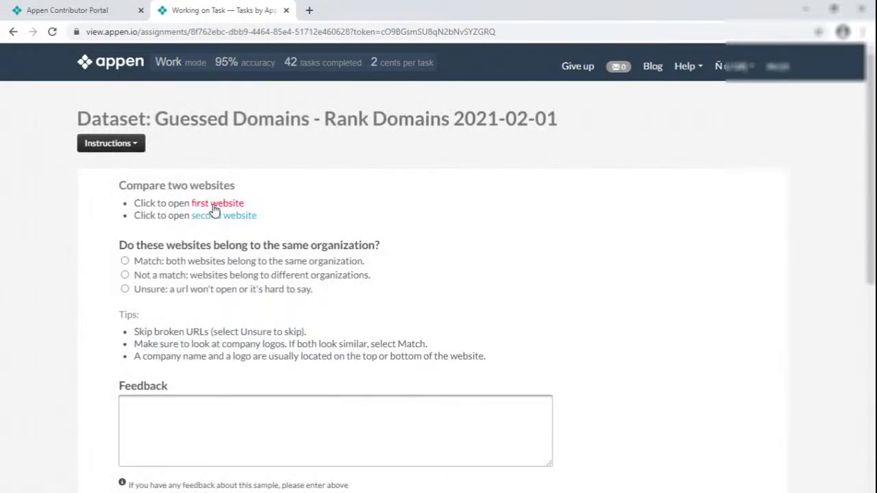
- Open the first and second websites of both pairs in the new task
{"action": "left_click", "coordinate": [215, 205]}
{"action": "left_click", "coordinate": [235, 216]}
{"action": "scroll", "coordinate": [260, 153], "scroll_direction": "down", "scroll_amount": 5}
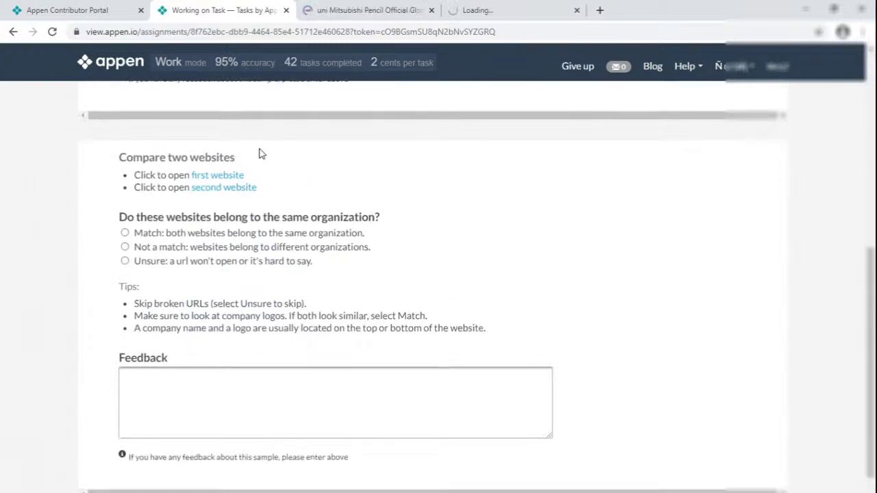
{"action": "left_click", "coordinate": [229, 177]}
{"action": "left_click", "coordinate": [237, 188]}
- Compare uni Mitsubishi Pencil with the 三菱鉛筆株式会社 website, and NC DPS with NC DOA
{"action": "key", "text": "ctrl+Tab"}
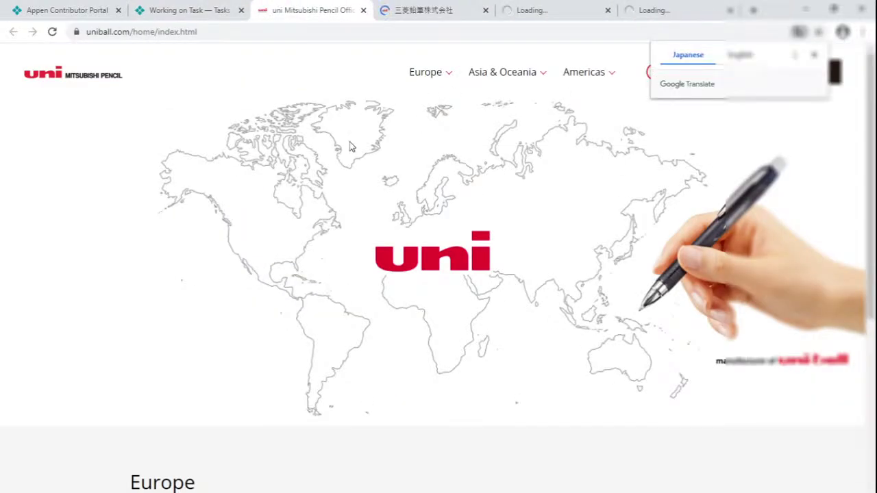
{"action": "left_click", "coordinate": [443, 8]}
{"action": "left_click", "coordinate": [529, 8]}
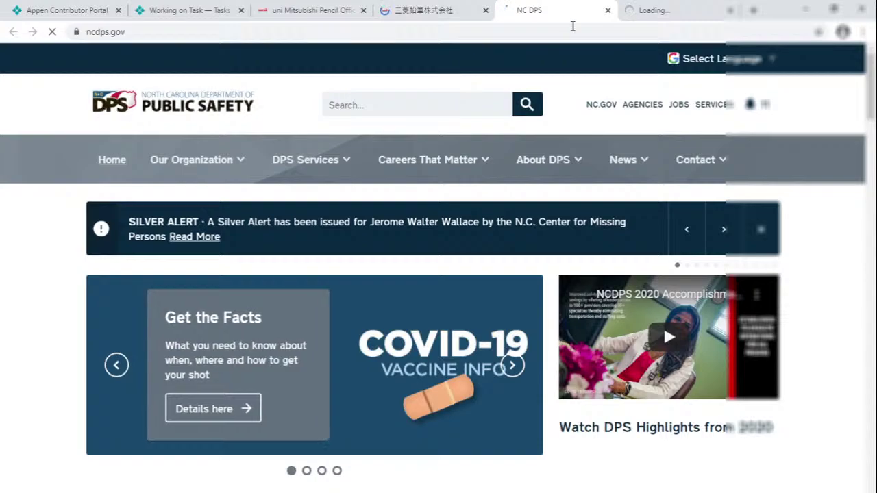
{"action": "left_click", "coordinate": [644, 14]}
- Mark the NC DPS and NC DOA pair as Not a match and recheck the NC DOA website
{"action": "left_click", "coordinate": [181, 10]}
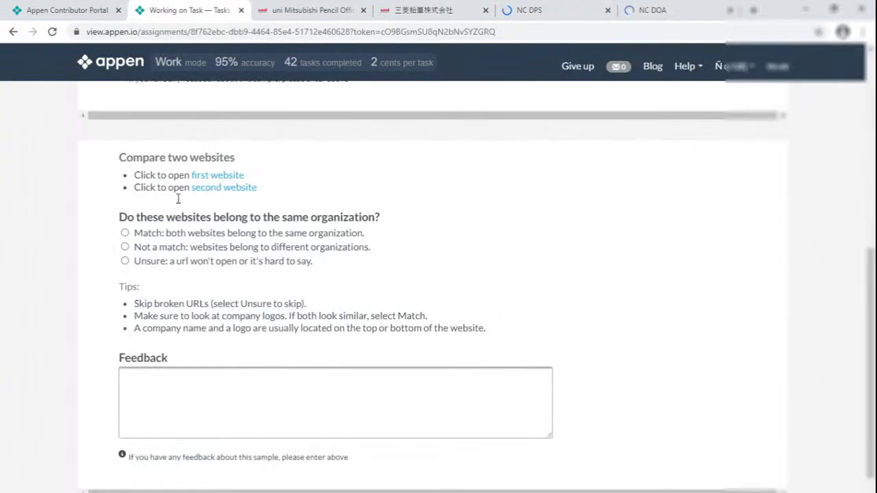
{"action": "scroll", "coordinate": [158, 315], "scroll_direction": "down", "scroll_amount": 2}
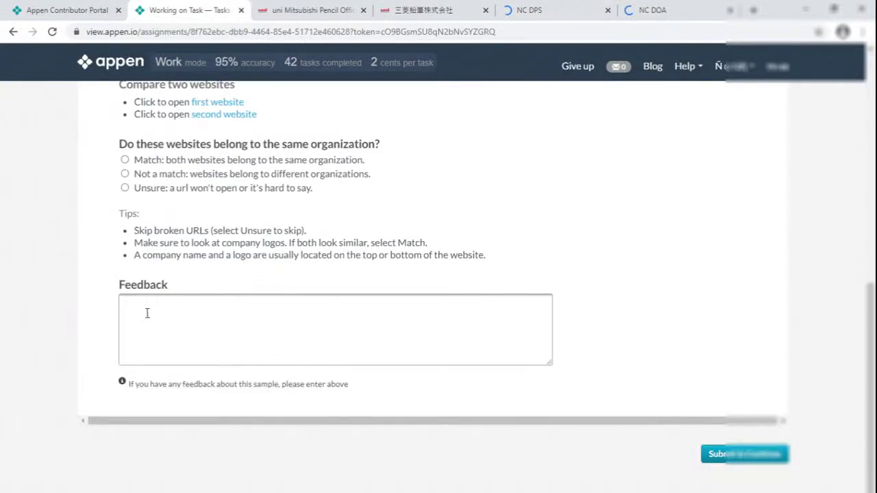
{"action": "left_click", "coordinate": [159, 176]}
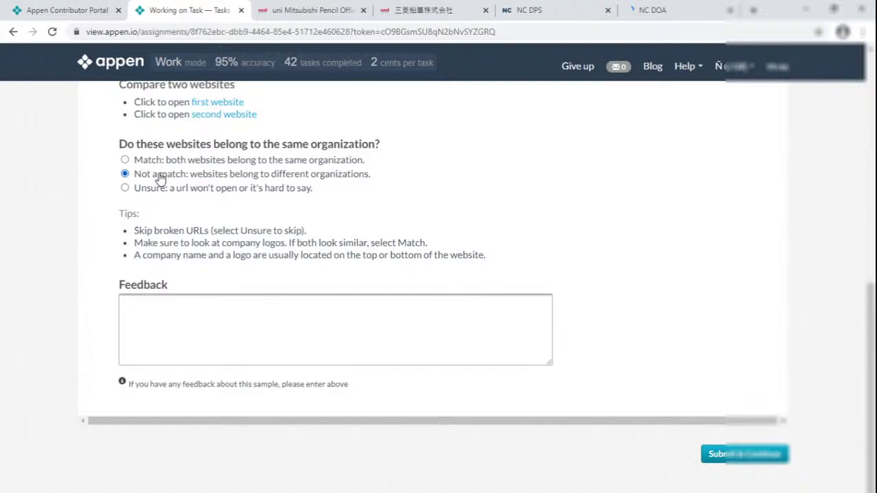
{"action": "left_click", "coordinate": [648, 10]}
{"action": "left_click", "coordinate": [219, 6]}
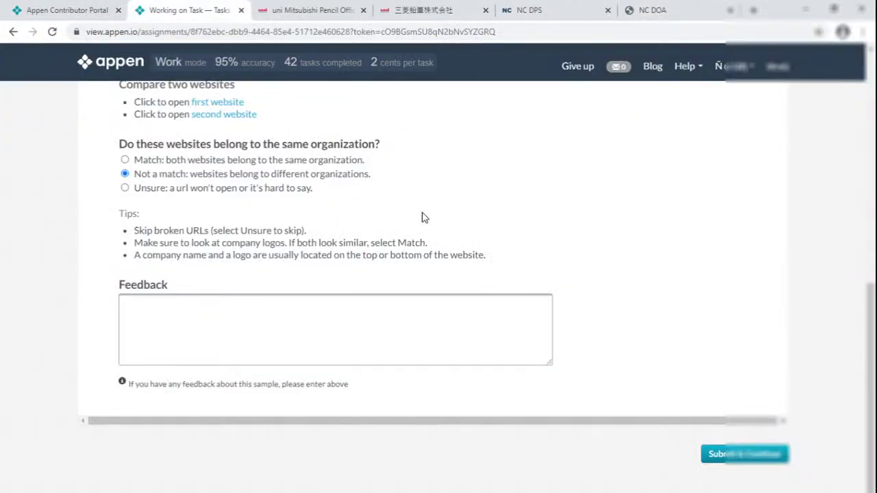
- Close the Mitsubishi Pencil, NC DPS and NC DOA tabs and submit the task's answers
{"action": "right_click", "coordinate": [169, 6]}
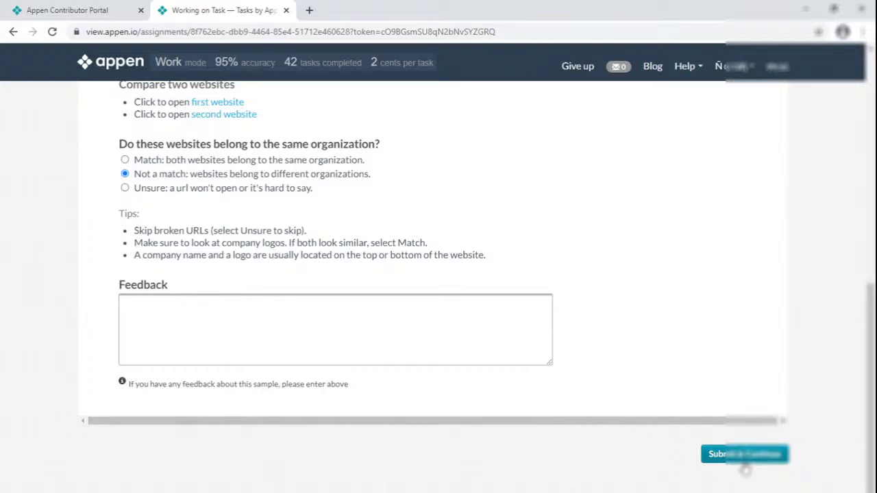
{"action": "left_click", "coordinate": [744, 457]}
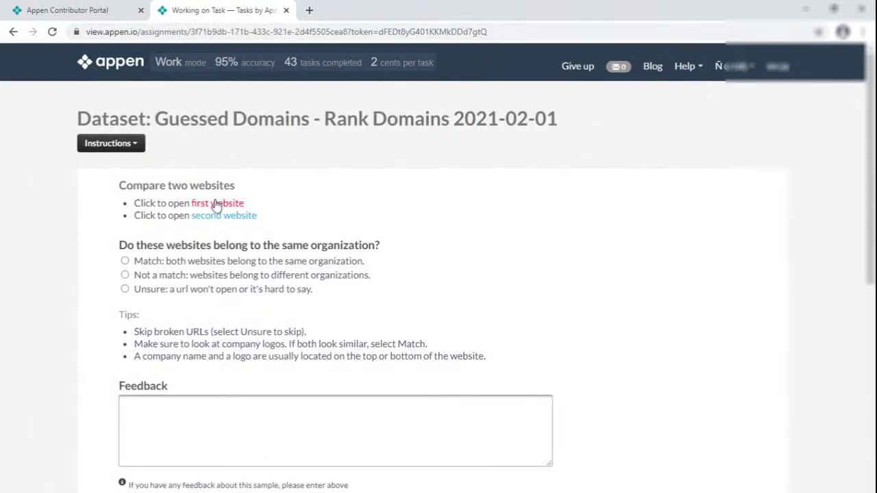
- Open both websites of each of the two pairs in the new task
{"action": "left_click", "coordinate": [218, 204]}
{"action": "left_click", "coordinate": [232, 217]}
{"action": "scroll", "coordinate": [309, 235], "scroll_direction": "down", "scroll_amount": 3}
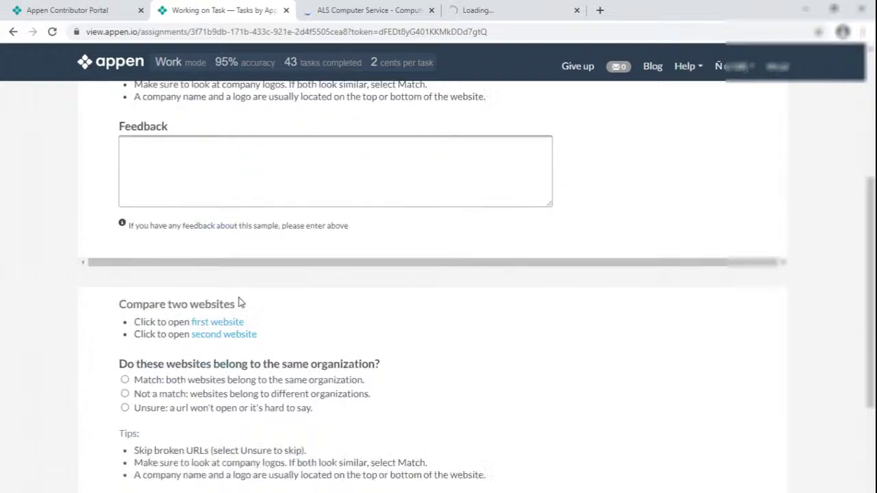
{"action": "left_click", "coordinate": [226, 114]}
{"action": "scroll", "coordinate": [231, 125], "scroll_direction": "up", "scroll_amount": 2}
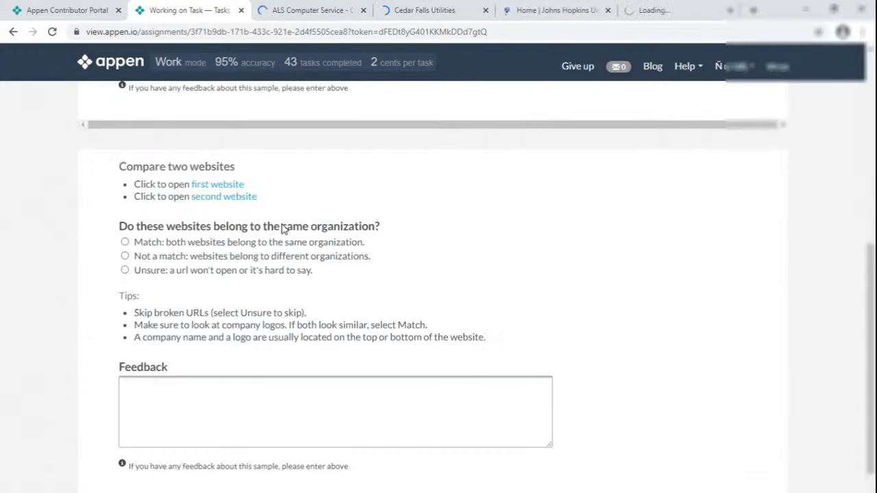
- Compare ALS Computer Service with Cedar Falls Utilities, and the Johns Hopkins University website with jh.edu
{"action": "left_click", "coordinate": [301, 10]}
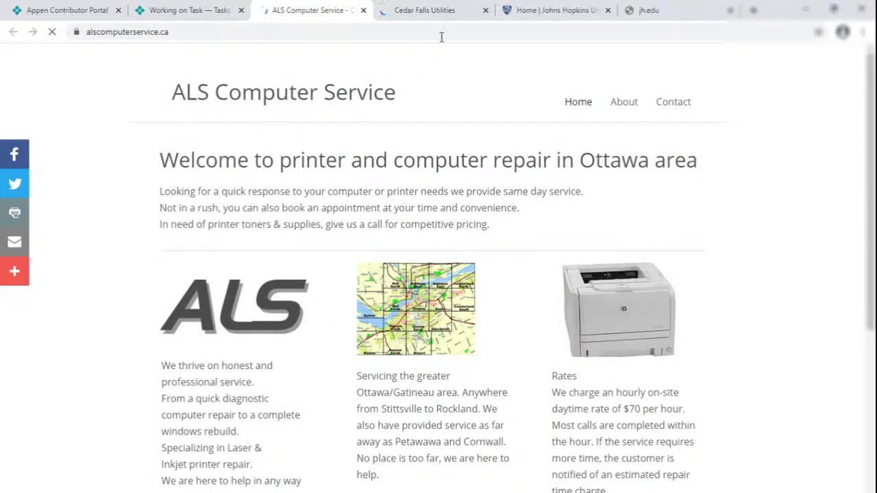
{"action": "left_click", "coordinate": [438, 10]}
{"action": "left_click", "coordinate": [561, 10]}
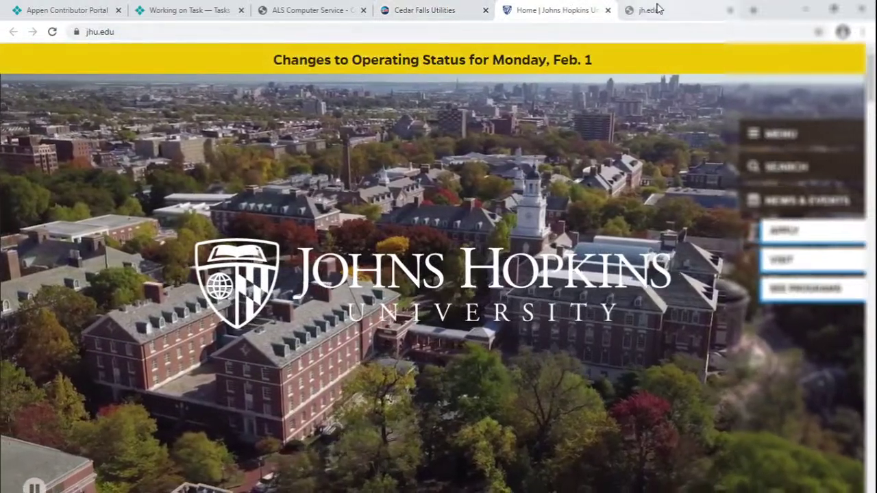
{"action": "left_click", "coordinate": [657, 10]}
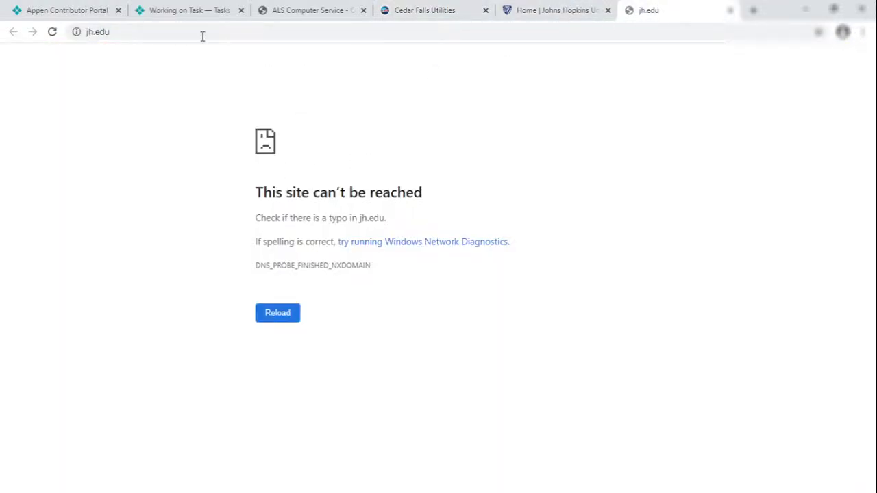
- Mark the ALS Computer Service and Cedar Falls Utilities pair as Not a match and the Johns Hopkins and jh.edu pair as Unsure
{"action": "left_click", "coordinate": [198, 11]}
{"action": "left_click", "coordinate": [175, 289]}
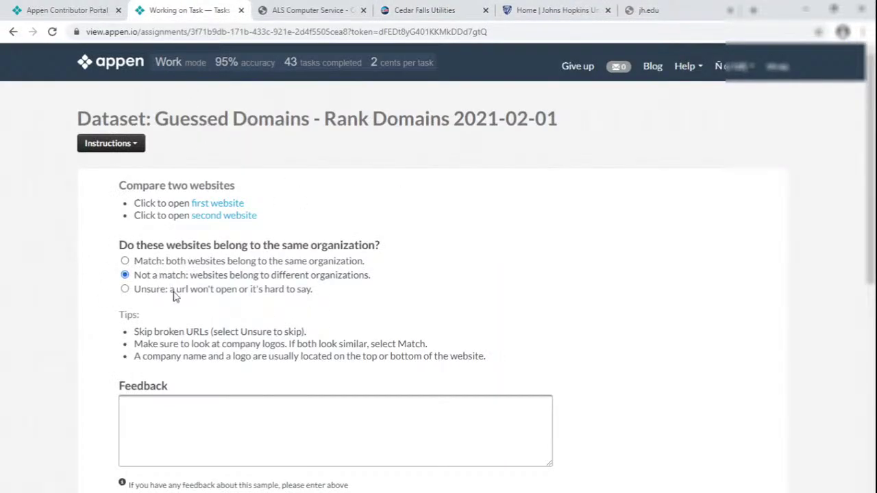
{"action": "scroll", "coordinate": [178, 297], "scroll_direction": "down", "scroll_amount": 2}
- Close the ALS, Cedar Falls, Johns Hopkins and jh.edu tabs and submit the task's answers
{"action": "right_click", "coordinate": [173, 9]}
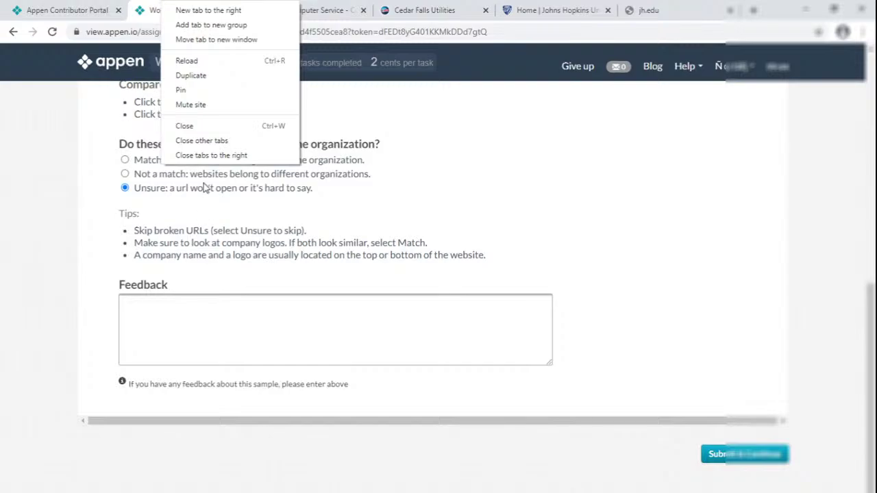
{"action": "left_click", "coordinate": [198, 155]}
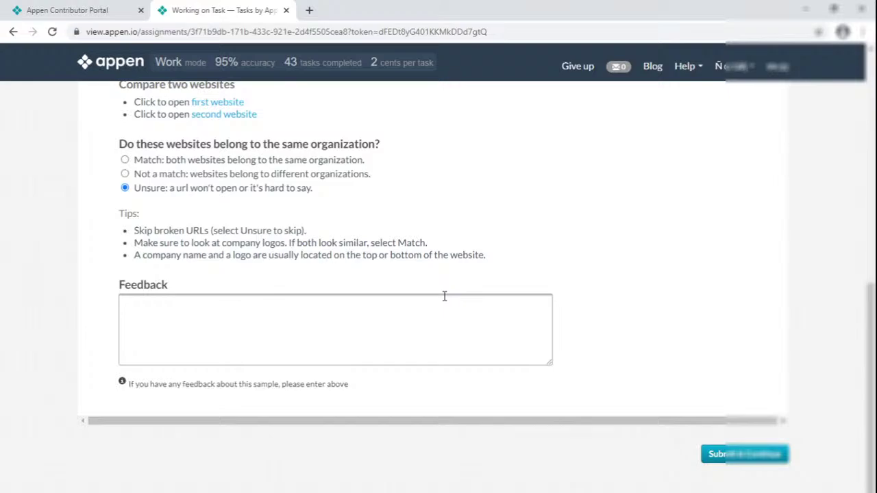
{"action": "left_click", "coordinate": [752, 454]}
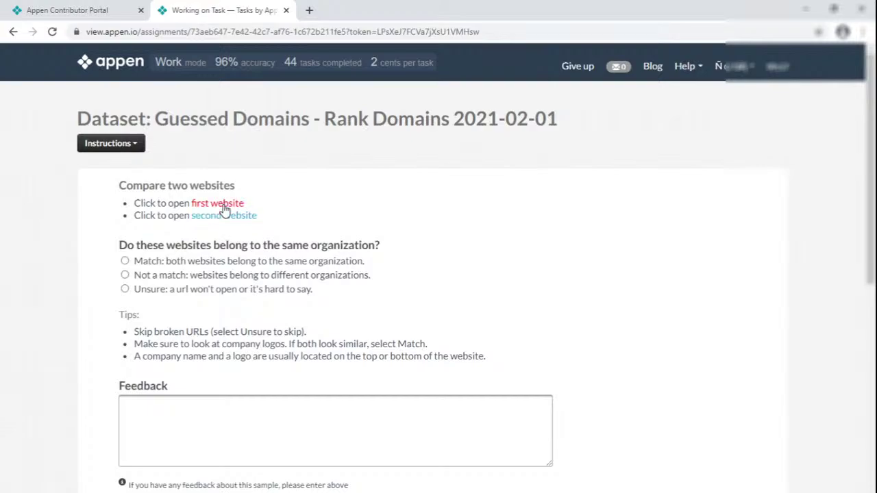
- Open the first and second websites of both pairs in the new task
{"action": "left_click", "coordinate": [223, 204]}
{"action": "left_click", "coordinate": [231, 217]}
{"action": "scroll", "coordinate": [322, 223], "scroll_direction": "down", "scroll_amount": 2}
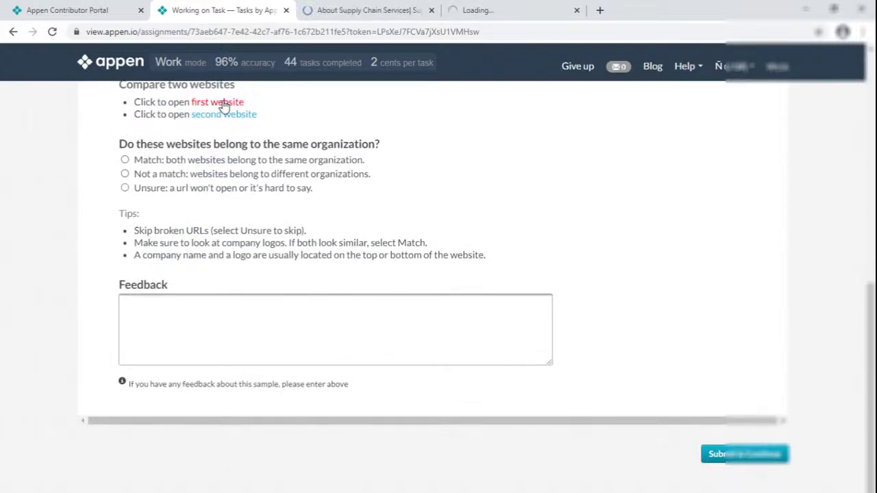
{"action": "left_click", "coordinate": [223, 102]}
{"action": "left_click", "coordinate": [236, 114]}
- Compare Supply Chain Services with PA Consulting, and webershandwick.com.br with webershandwick.com
{"action": "left_click", "coordinate": [287, 10]}
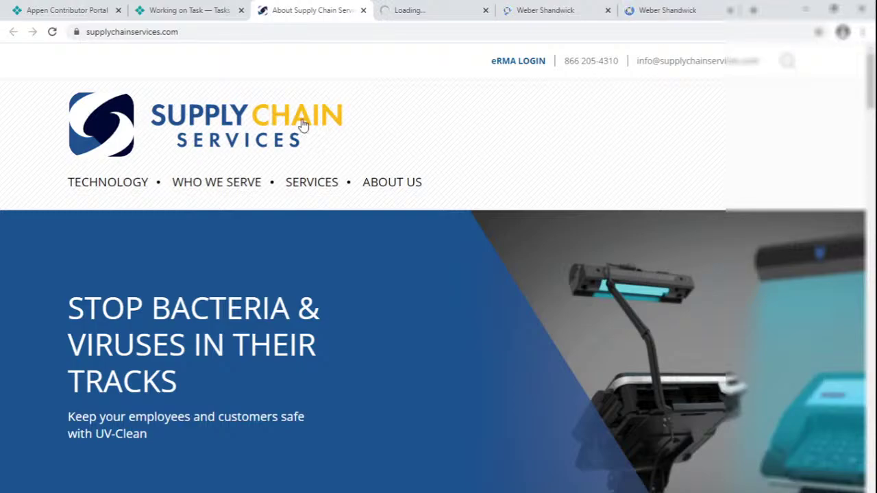
{"action": "left_click", "coordinate": [422, 9]}
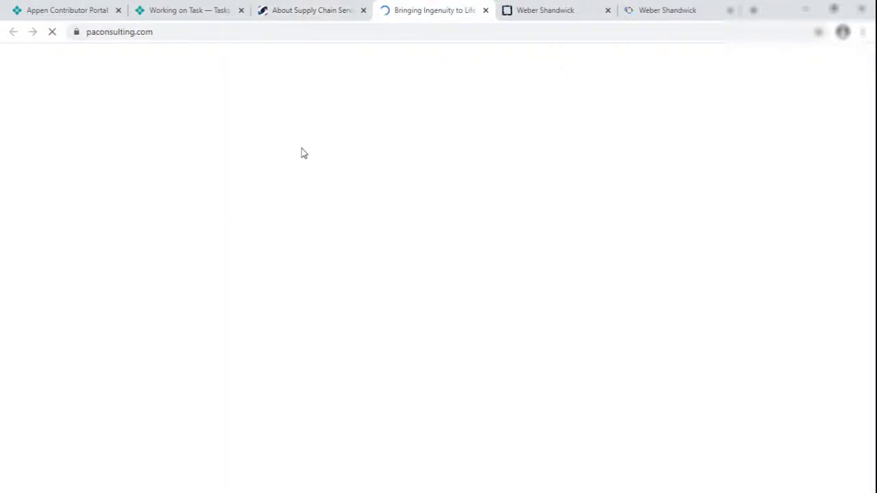
{"action": "left_click", "coordinate": [507, 11]}
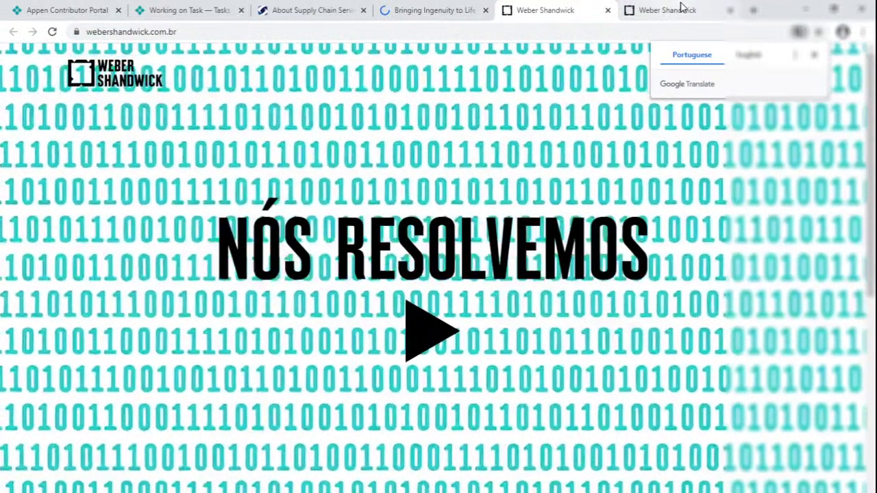
{"action": "left_click", "coordinate": [678, 10]}
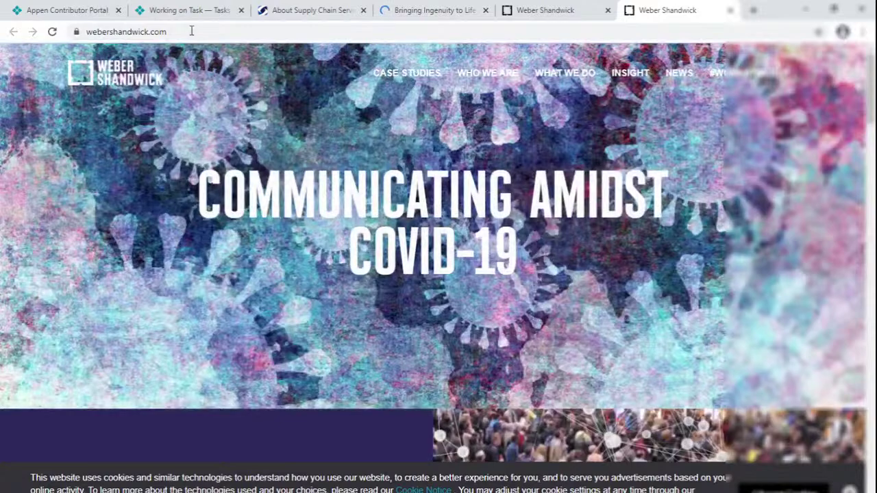
- Mark the Supply Chain Services and PA Consulting pair as Not a match and the Weber Shandwick pair as Match
{"action": "left_click", "coordinate": [187, 10]}
{"action": "scroll", "coordinate": [311, 216], "scroll_direction": "up", "scroll_amount": 1}
{"action": "scroll", "coordinate": [171, 280], "scroll_direction": "down", "scroll_amount": 1}
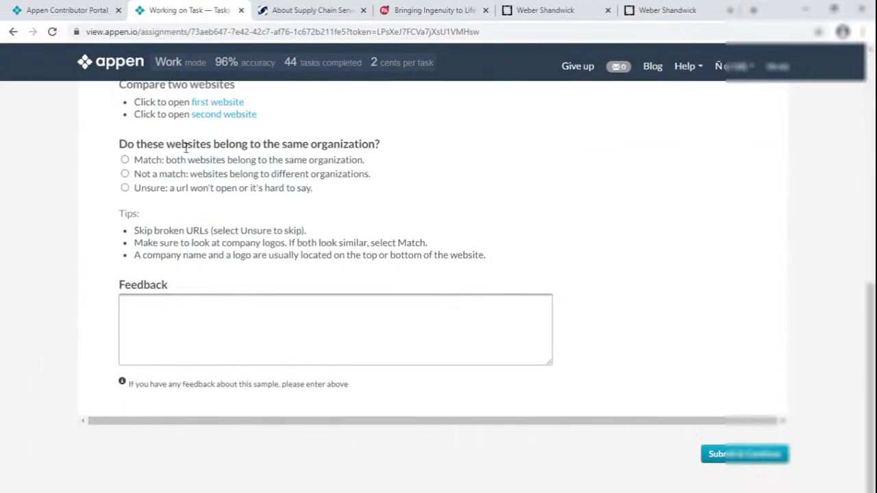
{"action": "left_click", "coordinate": [162, 163]}
- Close the compared websites' tabs, recheck both pairs' answers and submit the task
{"action": "right_click", "coordinate": [174, 7]}
{"action": "left_click", "coordinate": [225, 155]}
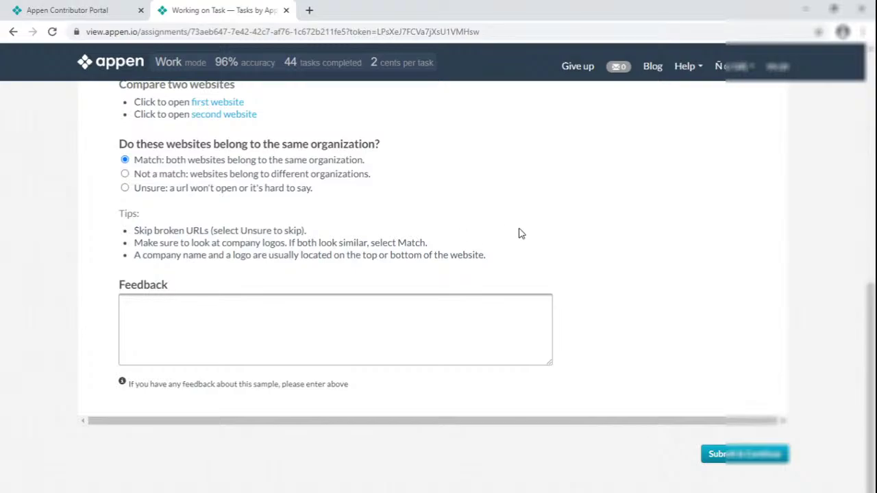
{"action": "key", "text": "Down"}
{"action": "scroll", "coordinate": [489, 288], "scroll_direction": "up", "scroll_amount": 2}
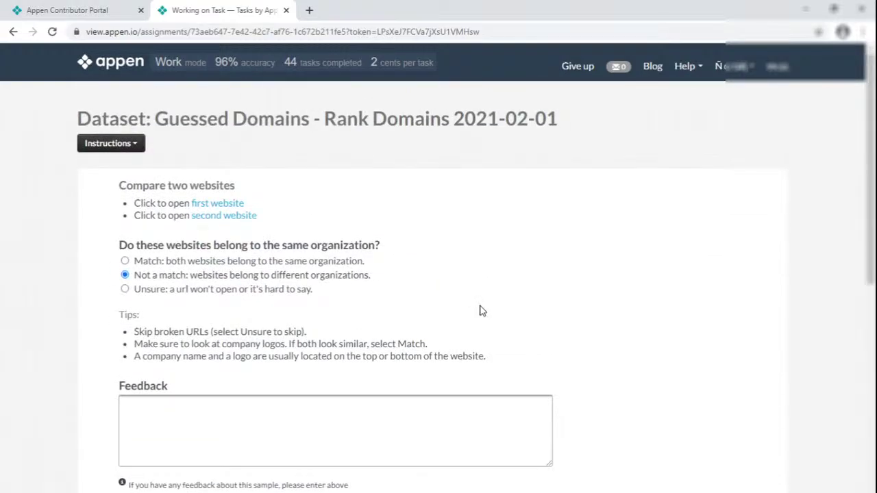
{"action": "key", "text": "Up"}
{"action": "scroll", "coordinate": [480, 311], "scroll_direction": "down", "scroll_amount": 2}
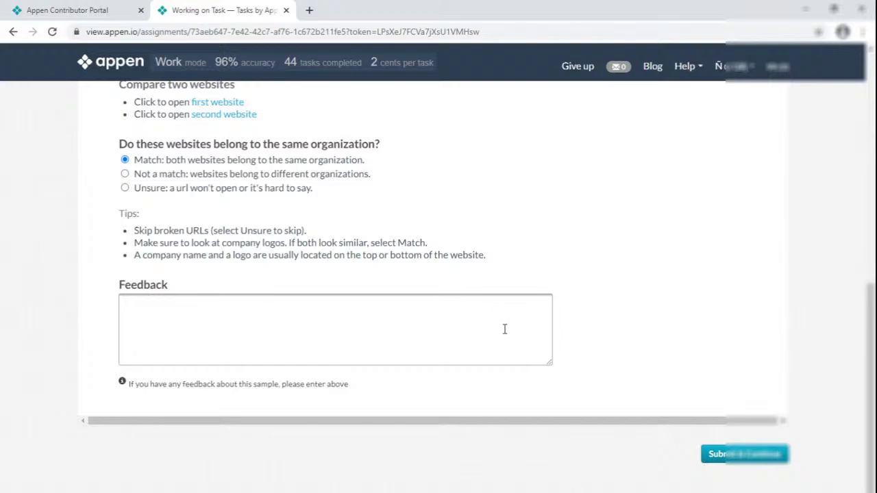
{"action": "left_click", "coordinate": [737, 453]}
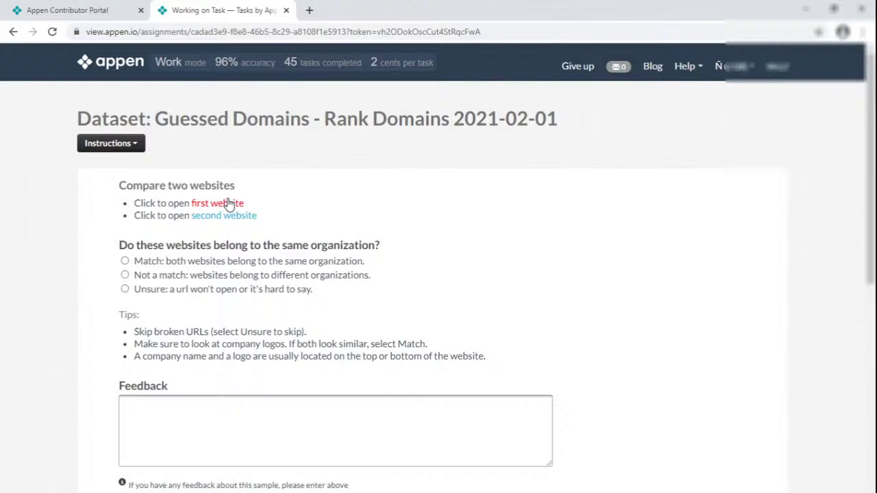
- Open all four websites listed in the two comparisons of the new task
{"action": "left_click", "coordinate": [228, 204]}
{"action": "left_click", "coordinate": [222, 215]}
{"action": "scroll", "coordinate": [242, 192], "scroll_direction": "down", "scroll_amount": 2}
{"action": "left_click", "coordinate": [228, 101]}
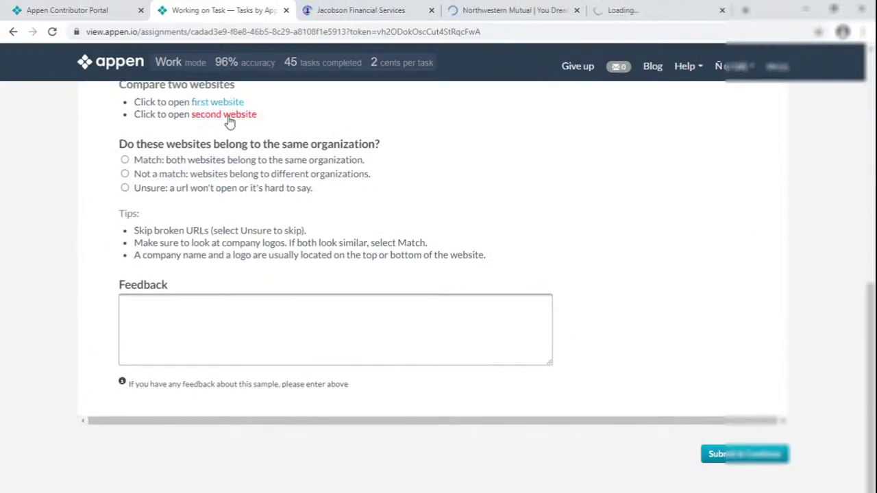
{"action": "left_click", "coordinate": [226, 121]}
{"action": "scroll", "coordinate": [294, 221], "scroll_direction": "up", "scroll_amount": 2}
- Compare Jacobson Financial Services with Northwestern Mutual, and Green Earth Lawn Care with the landscape construction website
{"action": "left_click", "coordinate": [306, 8]}
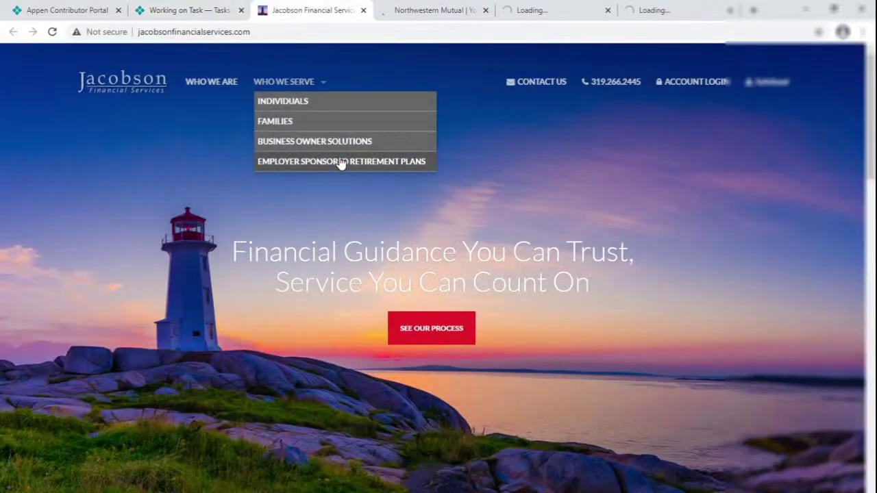
{"action": "left_click", "coordinate": [411, 8]}
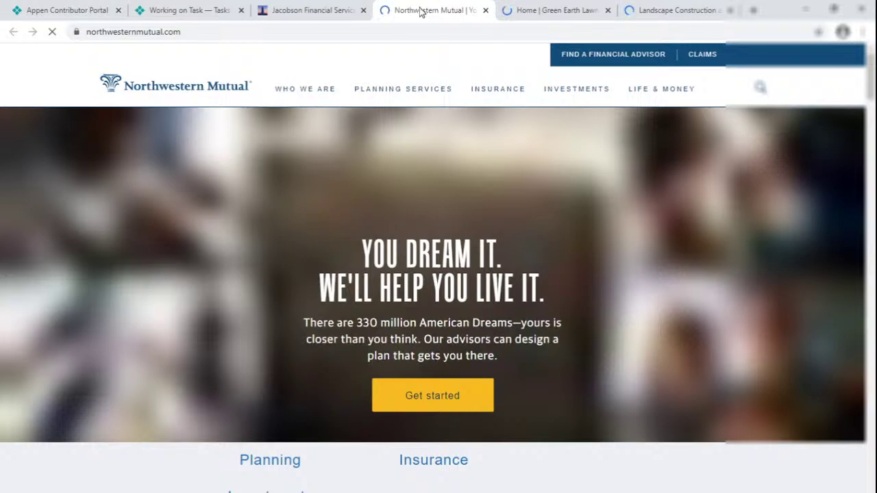
{"action": "left_click", "coordinate": [528, 9]}
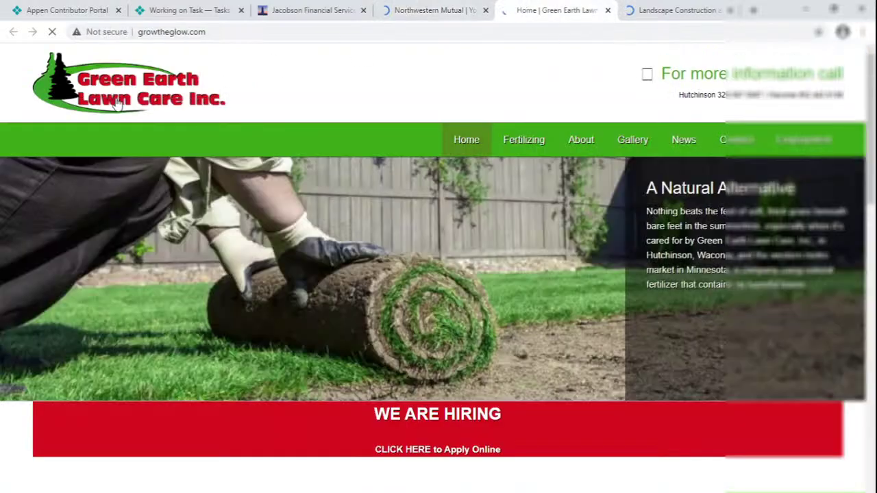
{"action": "left_click", "coordinate": [657, 10]}
- Mark both the financial services pair and the lawn care and landscaping pair as Not a match
{"action": "left_click", "coordinate": [188, 10]}
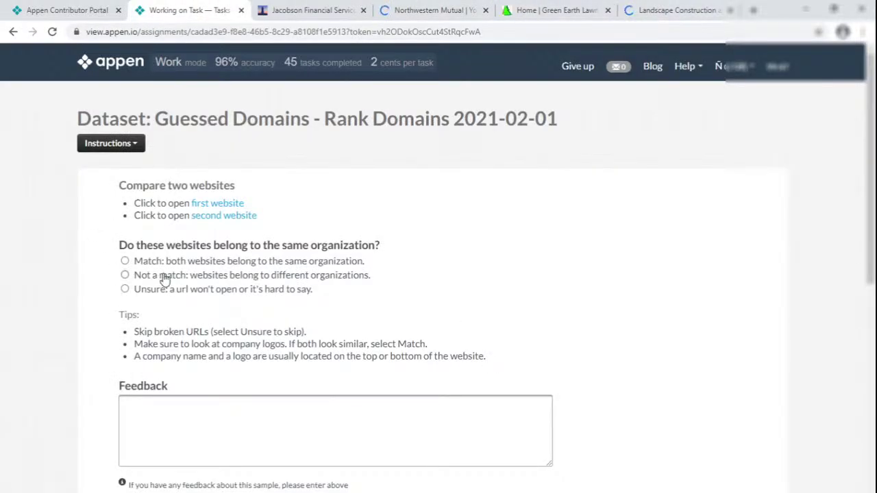
{"action": "scroll", "coordinate": [169, 278], "scroll_direction": "down", "scroll_amount": 2}
{"action": "left_click", "coordinate": [189, 162]}
{"action": "left_click", "coordinate": [192, 173]}
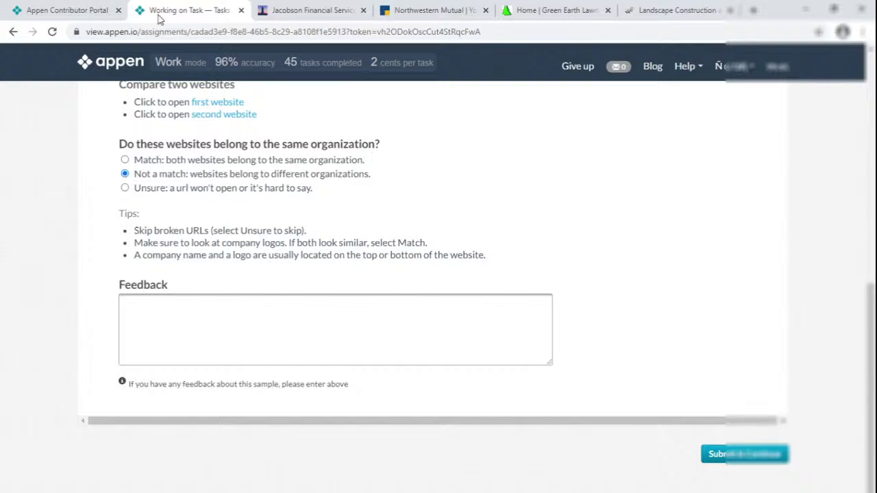
- Close the Jacobson, Northwestern Mutual, Green Earth and landscape construction tabs and submit the task's answers
{"action": "right_click", "coordinate": [156, 8]}
{"action": "left_click", "coordinate": [226, 154]}
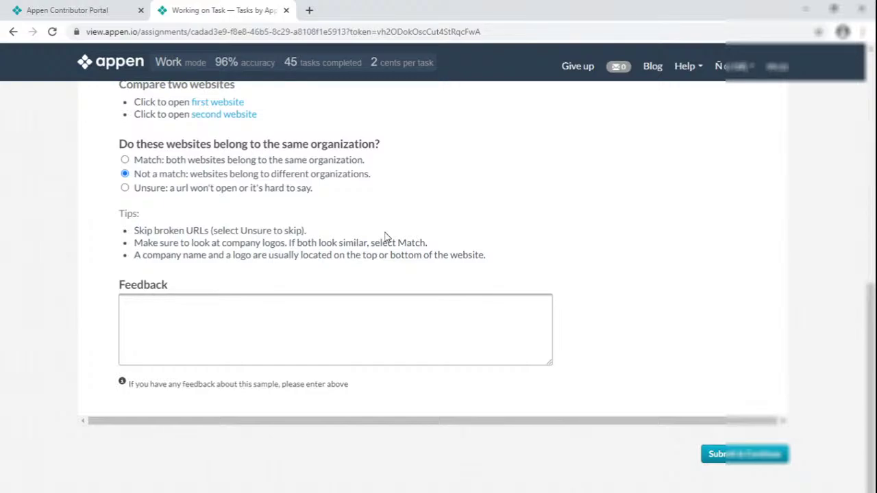
{"action": "left_click", "coordinate": [710, 456]}
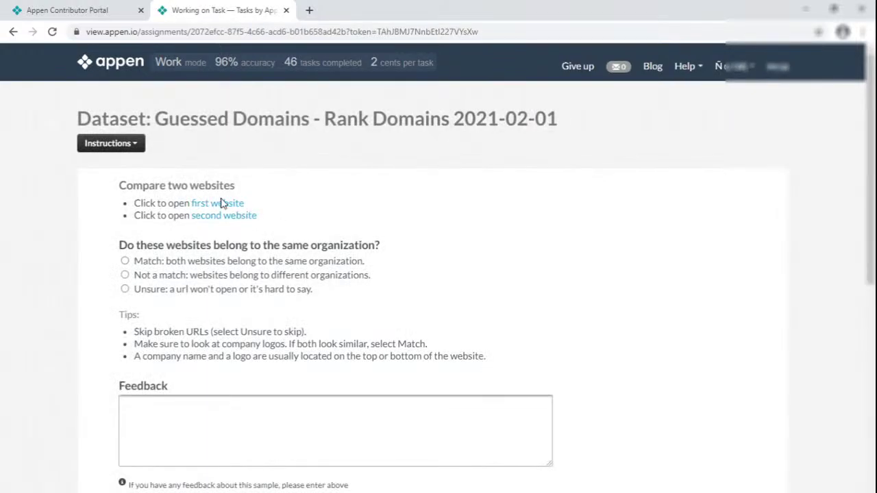
- Open both websites of each of the two pairs in the new task
{"action": "left_click", "coordinate": [221, 203]}
{"action": "left_click", "coordinate": [226, 215]}
{"action": "scroll", "coordinate": [320, 276], "scroll_direction": "down", "scroll_amount": 5}
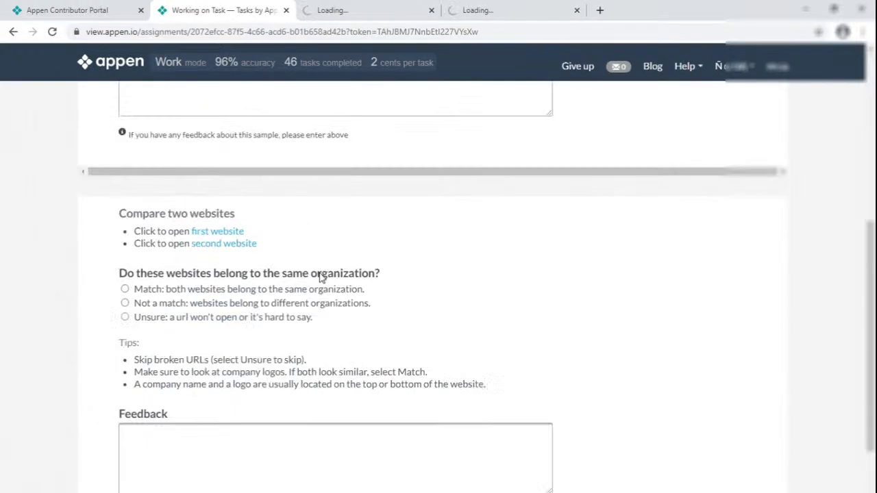
{"action": "scroll", "coordinate": [320, 276], "scroll_direction": "down", "scroll_amount": 1}
{"action": "left_click", "coordinate": [215, 155]}
{"action": "left_click", "coordinate": [215, 168]}
{"action": "scroll", "coordinate": [272, 216], "scroll_direction": "up", "scroll_amount": 6}
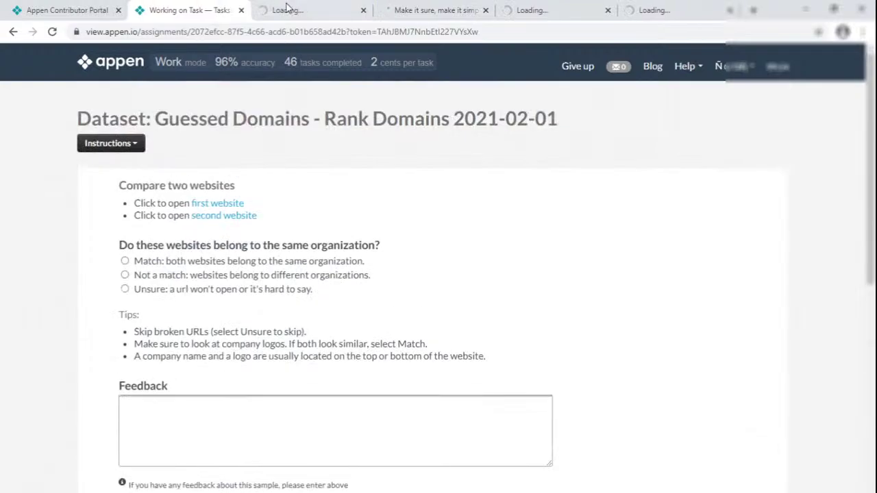
- Compare twintechnology.co.uk with RINA, and Cellcom with Nsight
{"action": "left_click", "coordinate": [287, 9]}
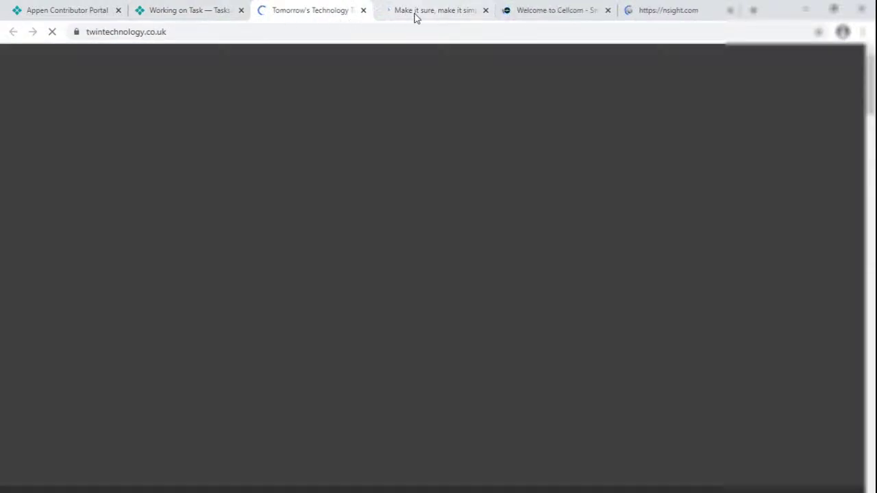
{"action": "left_click", "coordinate": [415, 12]}
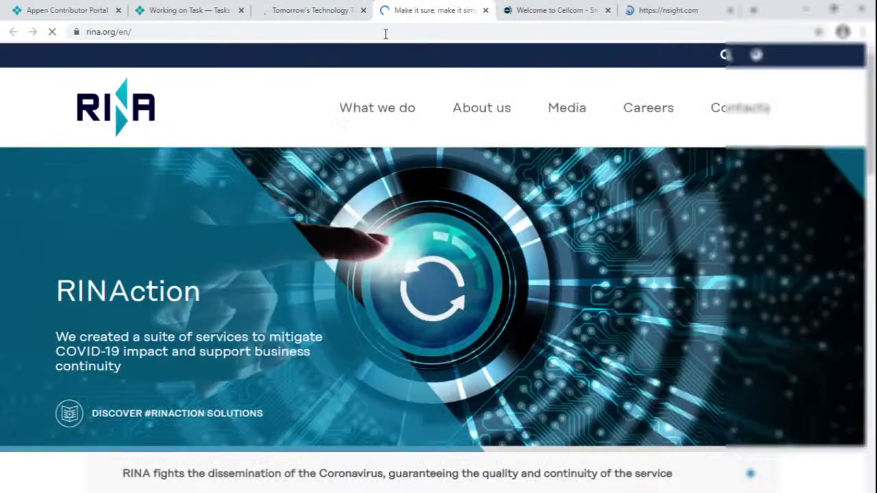
{"action": "left_click", "coordinate": [570, 10]}
{"action": "left_click", "coordinate": [652, 10]}
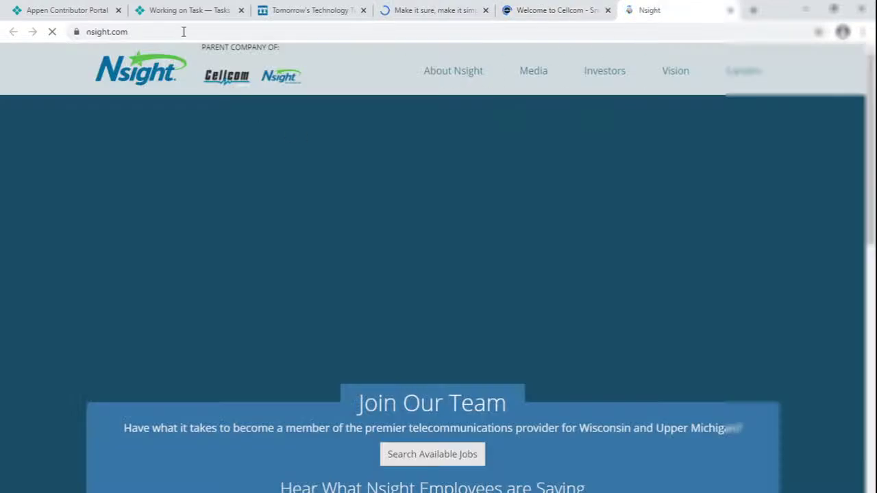
- Mark the twintechnology.co.uk and RINA pair and the Cellcom and Nsight pair as Not a match
{"action": "left_click", "coordinate": [183, 11]}
{"action": "left_click", "coordinate": [154, 274]}
{"action": "scroll", "coordinate": [182, 180], "scroll_direction": "down", "scroll_amount": 2}
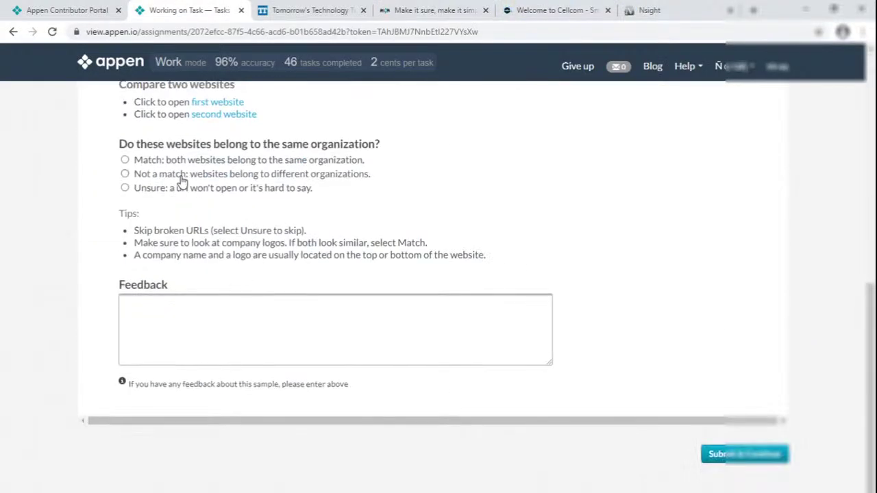
{"action": "left_click", "coordinate": [180, 176]}
- Close the twintechnology.co.uk, RINA, Cellcom and Nsight tabs and submit the task's answers
{"action": "right_click", "coordinate": [183, 7]}
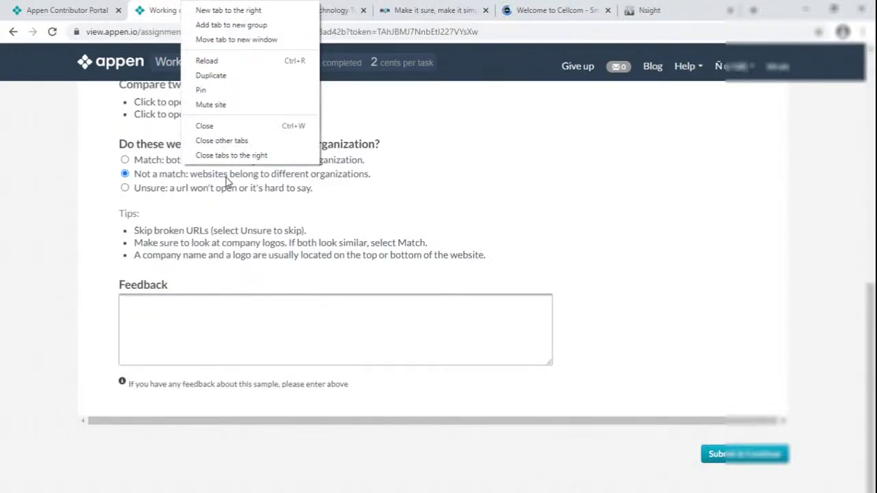
{"action": "left_click", "coordinate": [231, 155]}
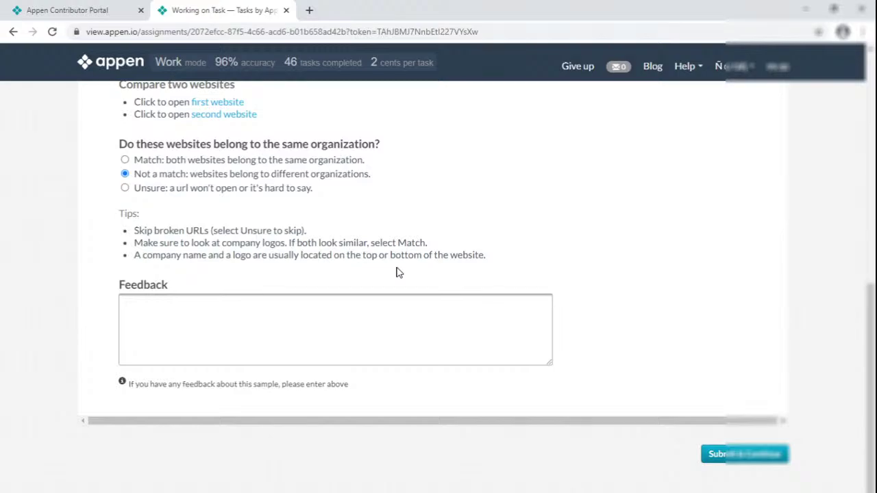
{"action": "left_click", "coordinate": [706, 449]}
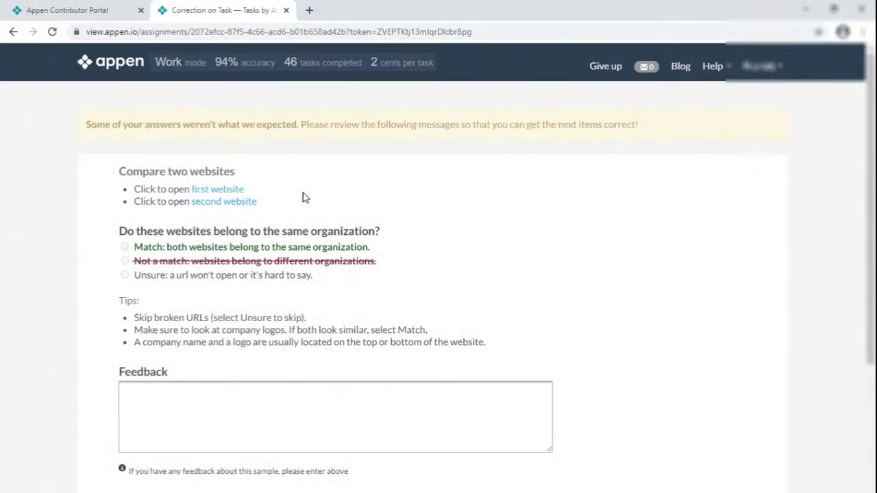
- Review the correction and its reason for the missed test question, reopening the Cellcom and Nsight websites to check it
{"action": "scroll", "coordinate": [305, 198], "scroll_direction": "down", "scroll_amount": 3}
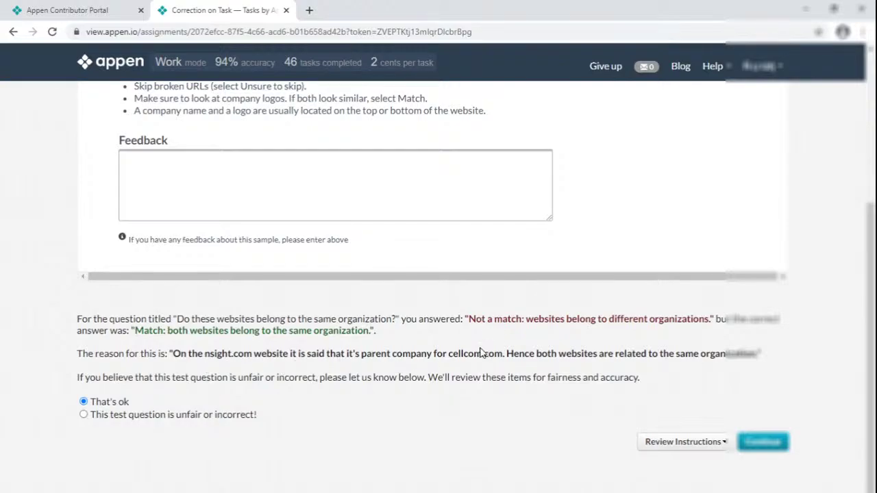
{"action": "scroll", "coordinate": [482, 336], "scroll_direction": "up", "scroll_amount": 3}
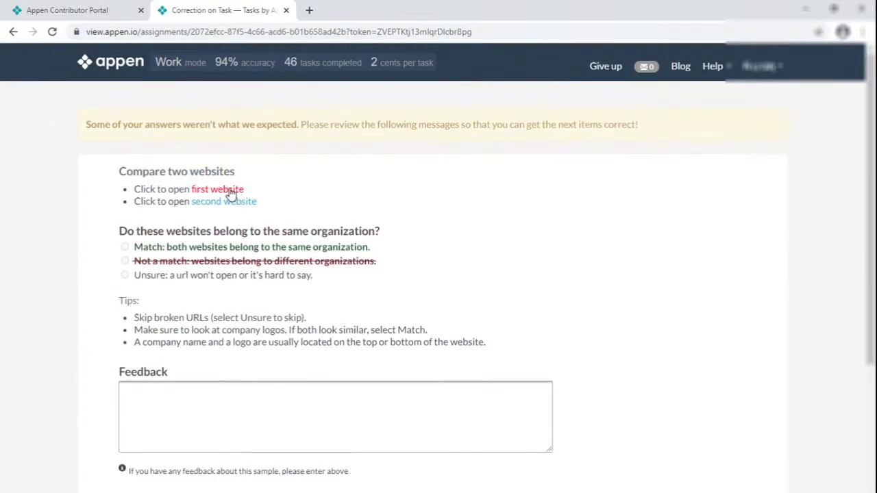
{"action": "left_click", "coordinate": [231, 192]}
{"action": "left_click", "coordinate": [227, 203]}
{"action": "key", "text": "ctrl+Tab"}
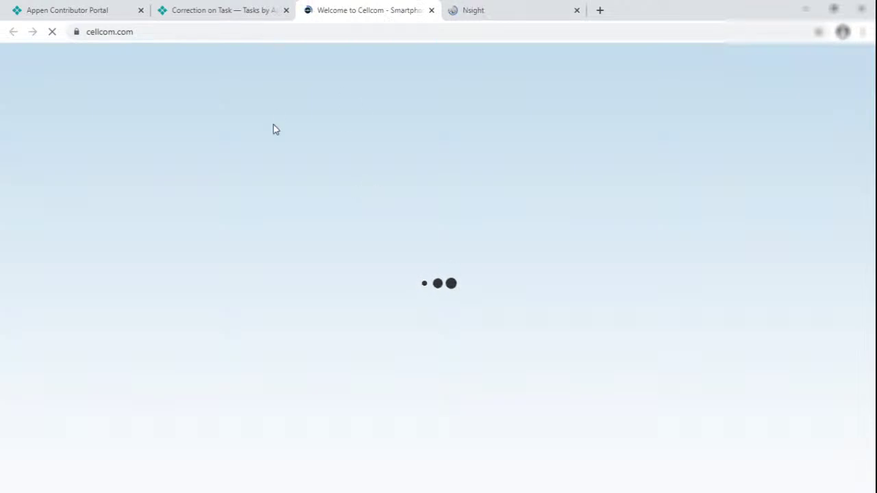
{"action": "key", "text": "ctrl+shift+Tab"}
{"action": "scroll", "coordinate": [267, 369], "scroll_direction": "down", "scroll_amount": 3}
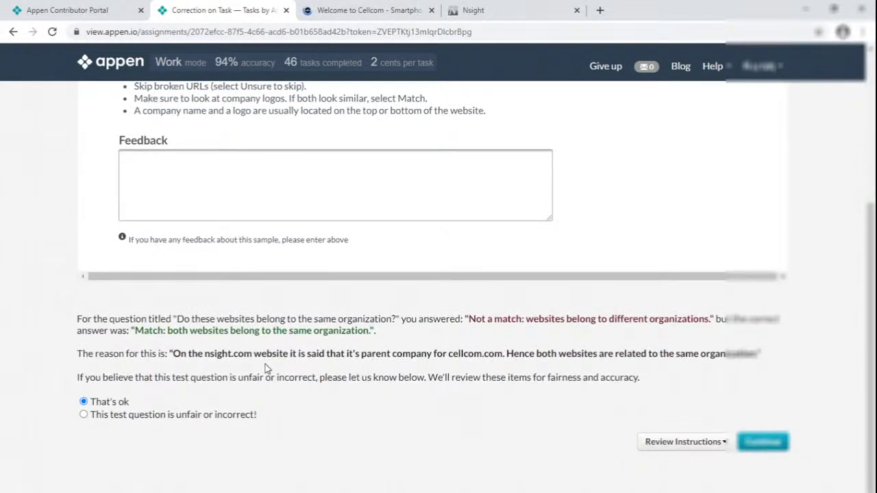
- Examine the Nsight and Cellcom websites from header to footer for the parent-company relationship cited in the correction
{"action": "left_click", "coordinate": [473, 10]}
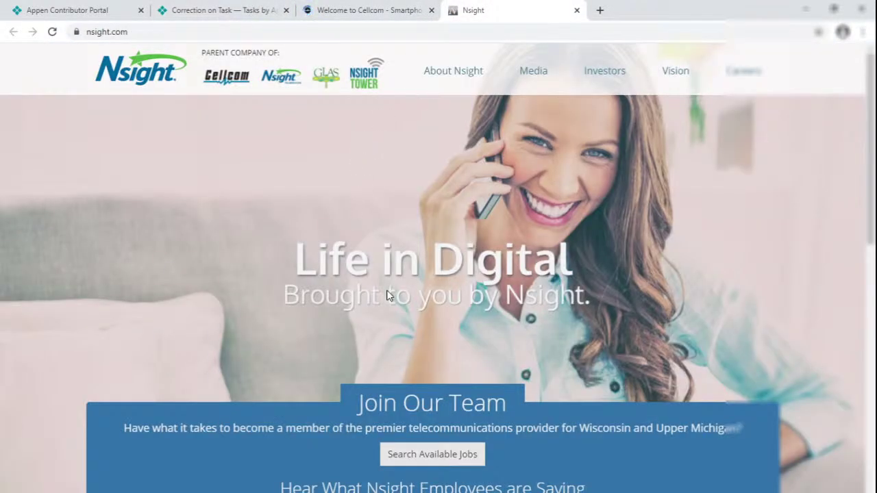
{"action": "scroll", "coordinate": [387, 295], "scroll_direction": "down", "scroll_amount": 3}
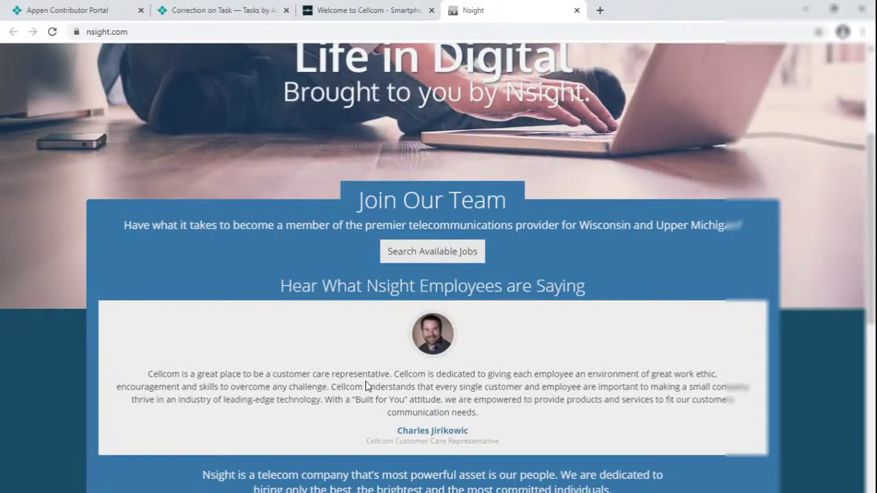
{"action": "scroll", "coordinate": [394, 416], "scroll_direction": "down", "scroll_amount": 7}
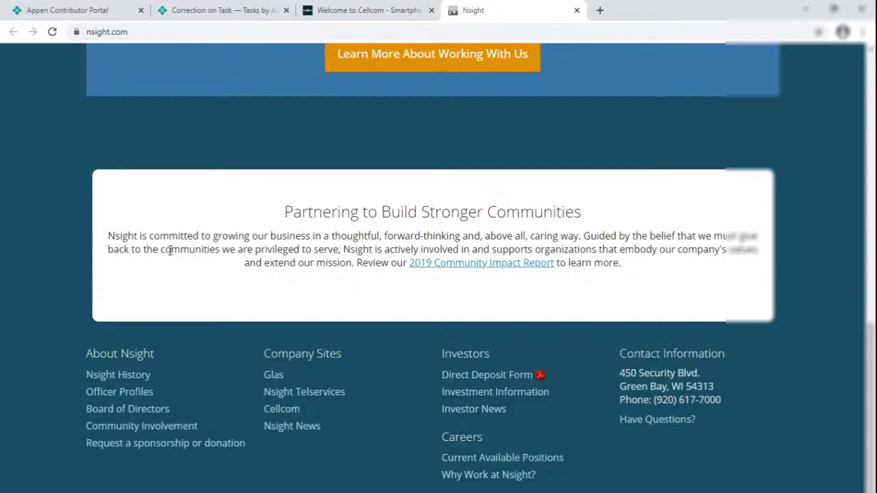
{"action": "scroll", "coordinate": [312, 322], "scroll_direction": "up", "scroll_amount": 10}
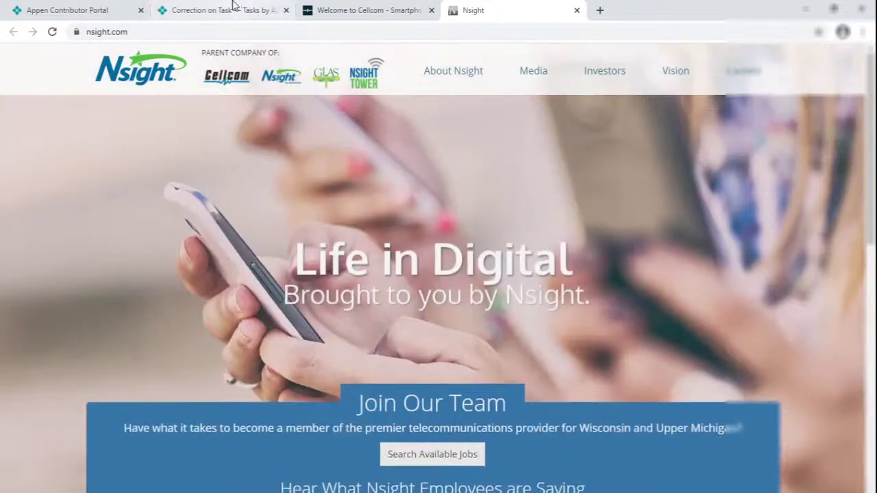
{"action": "left_click", "coordinate": [226, 10]}
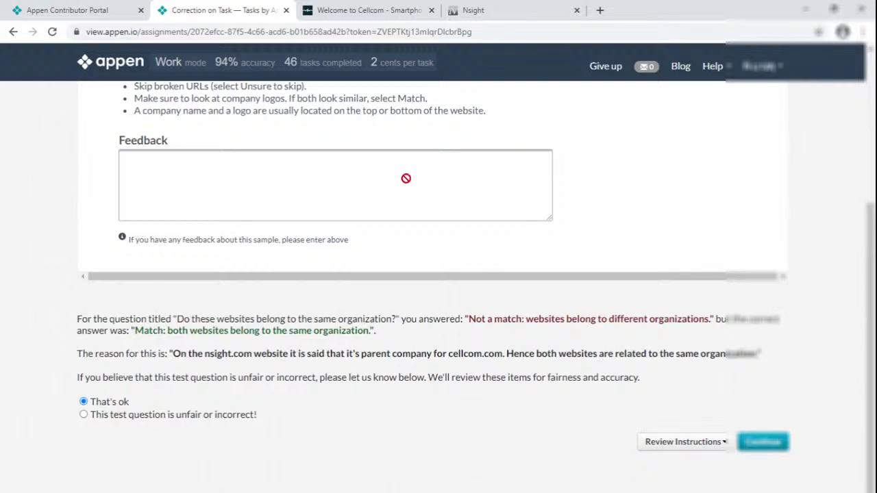
{"action": "left_click", "coordinate": [352, 13]}
{"action": "scroll", "coordinate": [291, 271], "scroll_direction": "down", "scroll_amount": 5}
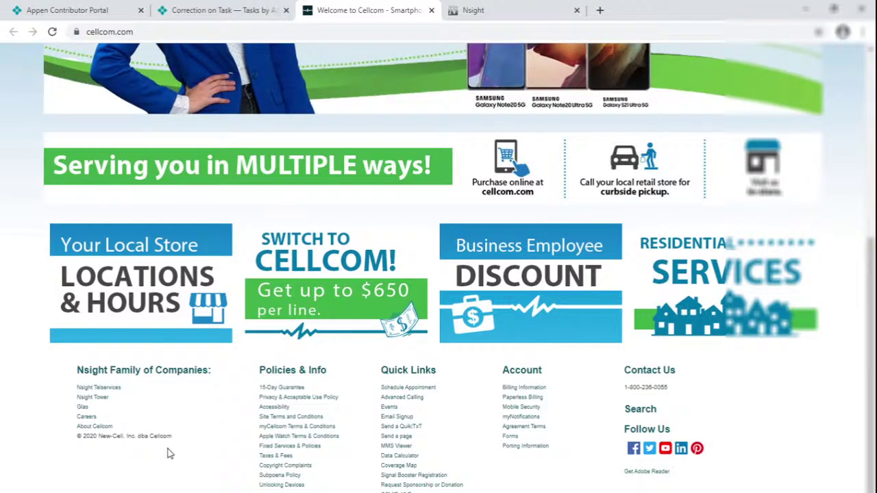
{"action": "scroll", "coordinate": [395, 404], "scroll_direction": "up", "scroll_amount": 5}
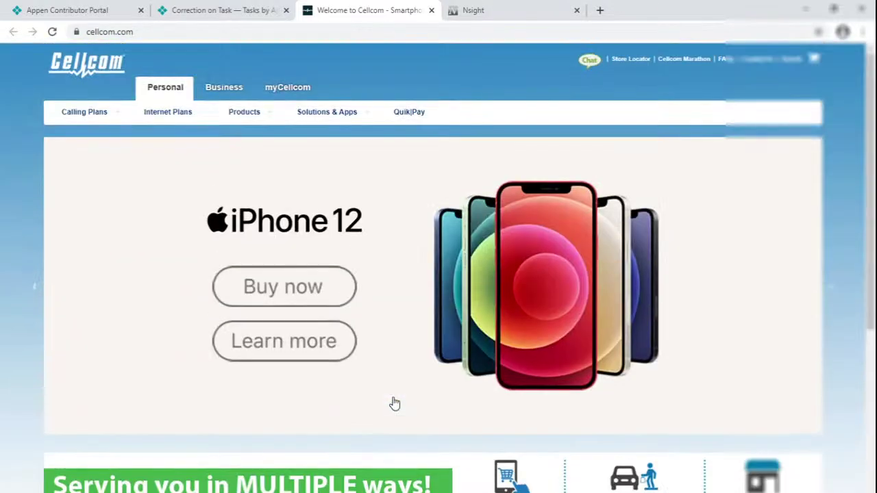
{"action": "left_click", "coordinate": [493, 9]}
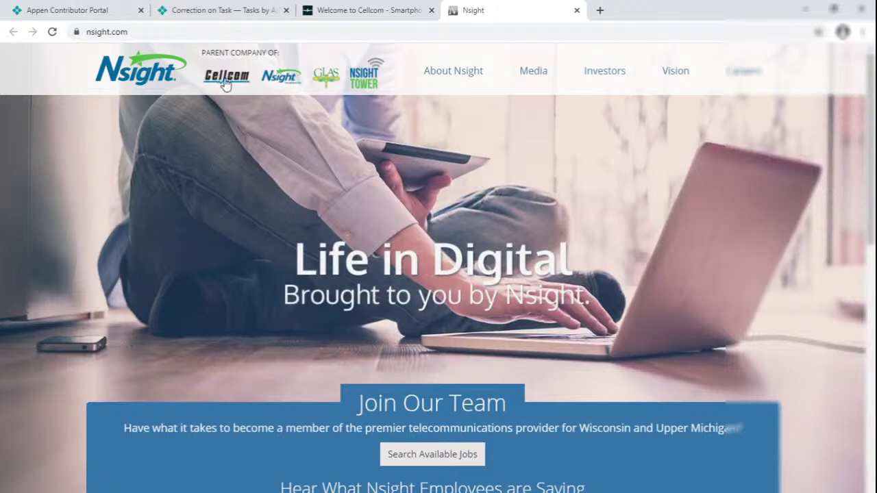
- Acknowledge the correction as OK to continue to the next task, and close the Cellcom and Nsight tabs
{"action": "left_click", "coordinate": [218, 9]}
{"action": "left_click", "coordinate": [763, 442]}
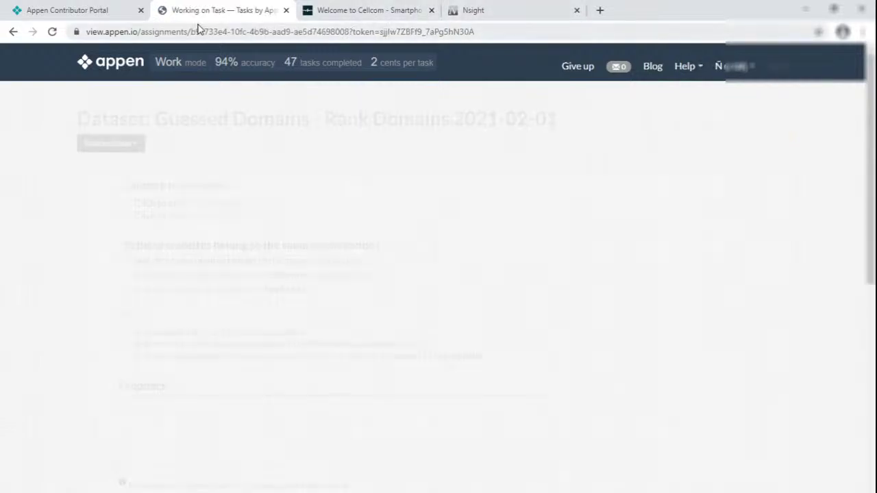
{"action": "right_click", "coordinate": [218, 10]}
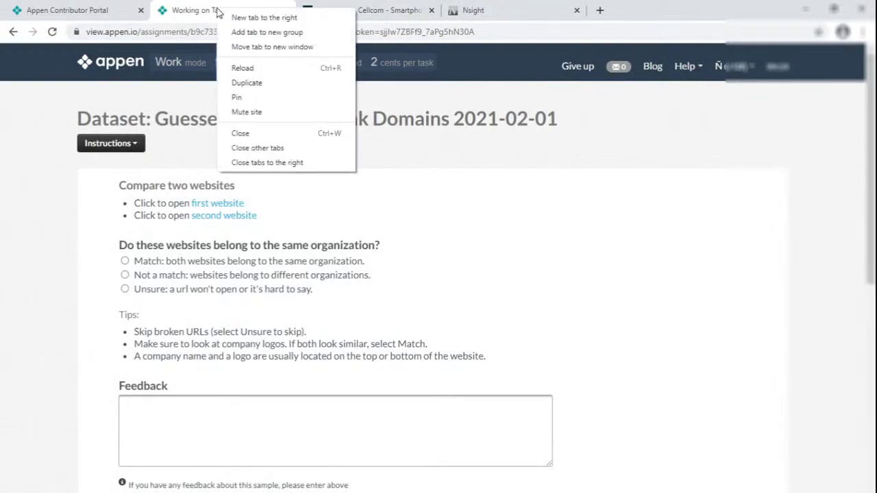
{"action": "left_click", "coordinate": [264, 163]}
- Open the first and second websites of both pairs in the new domain-ranking task
{"action": "left_click", "coordinate": [237, 217]}
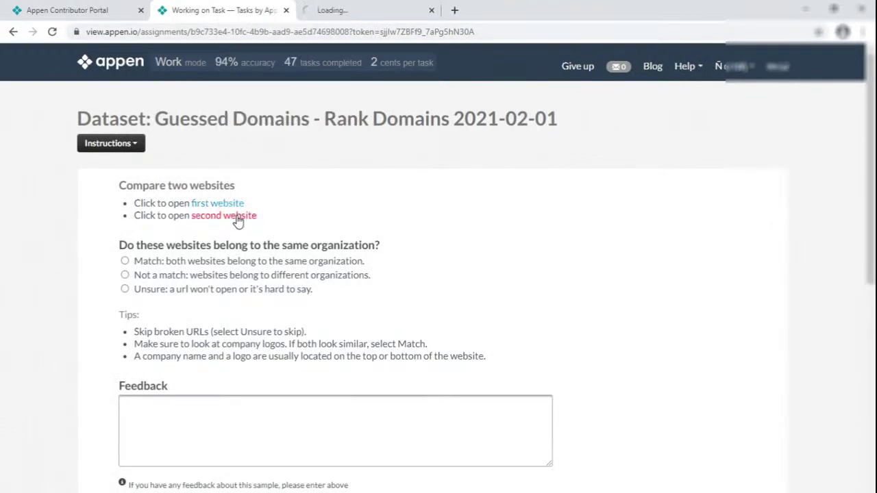
{"action": "left_click", "coordinate": [237, 216]}
{"action": "scroll", "coordinate": [237, 221], "scroll_direction": "down", "scroll_amount": 2}
{"action": "left_click", "coordinate": [235, 115], "text": "ctrl"}
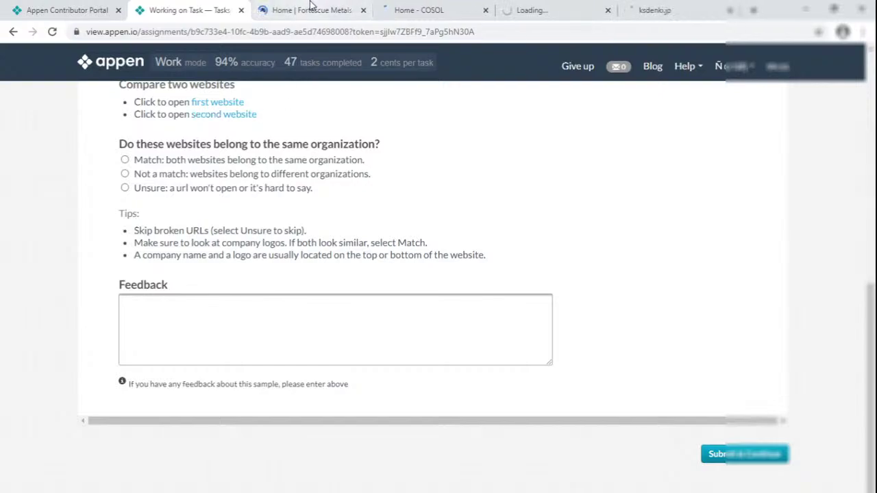
- Compare the Fortescue website with COSOL, and the Farhi Holdings website with ksdenki.jp
{"action": "key", "text": "ctrl+Tab"}
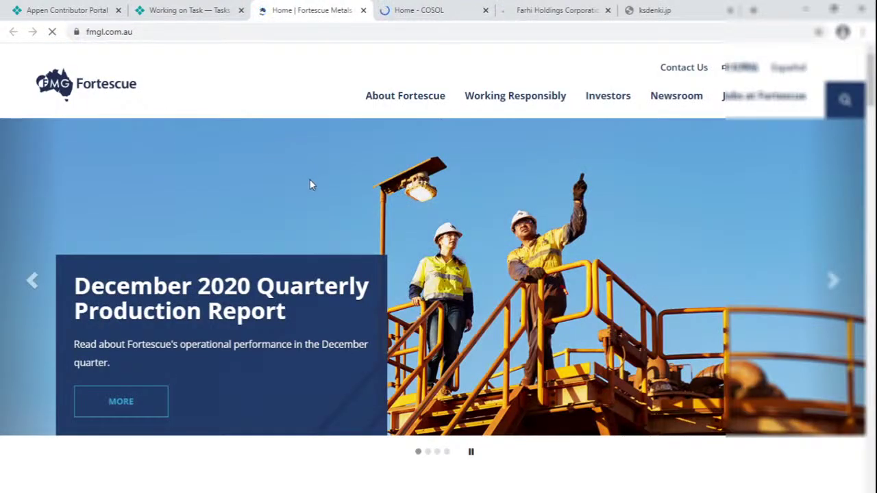
{"action": "scroll", "coordinate": [309, 185], "scroll_direction": "down", "scroll_amount": 10}
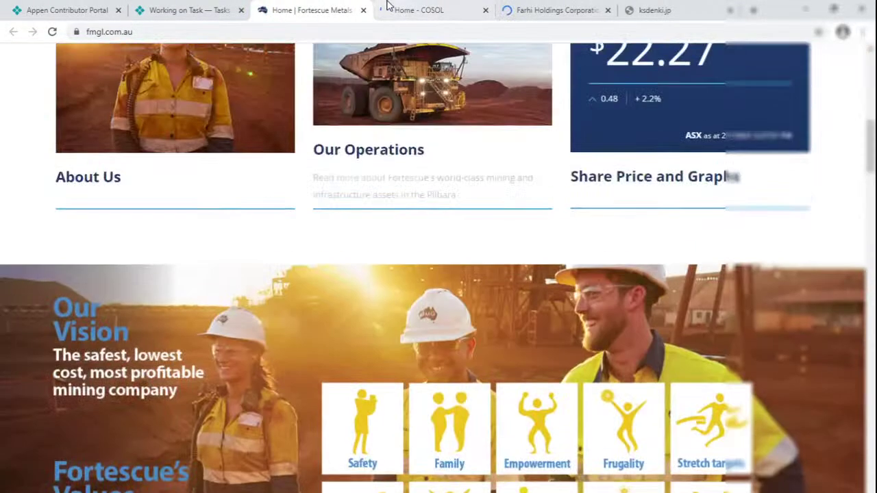
{"action": "left_click", "coordinate": [401, 9]}
{"action": "scroll", "coordinate": [262, 206], "scroll_direction": "down", "scroll_amount": 10}
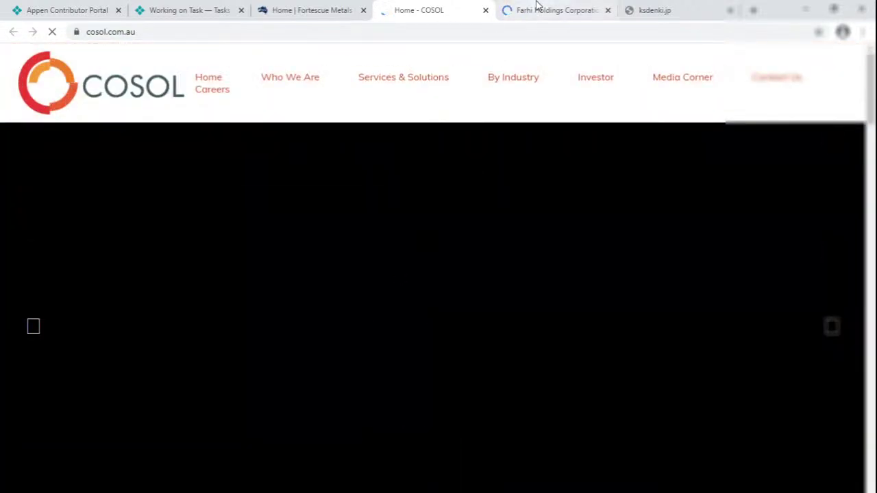
{"action": "left_click", "coordinate": [537, 8]}
{"action": "scroll", "coordinate": [373, 231], "scroll_direction": "down", "scroll_amount": 15}
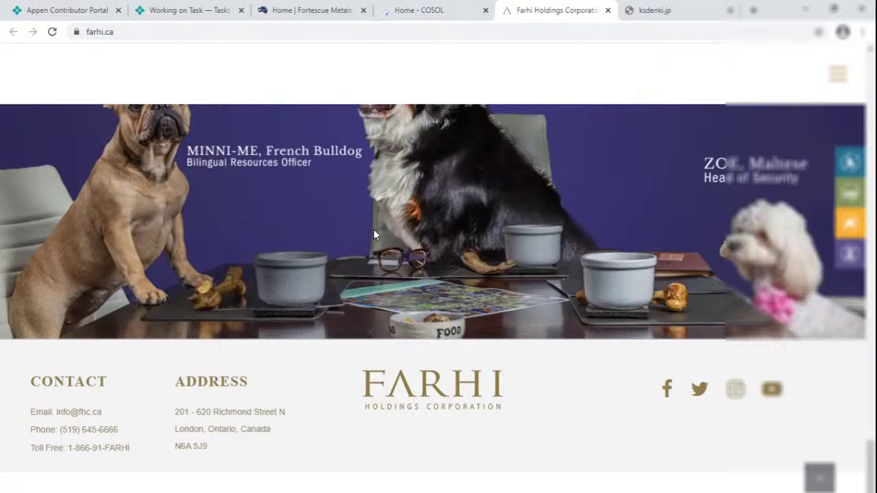
{"action": "left_click", "coordinate": [652, 10]}
- Answer the organization question for both pairs, marking the Farhi Holdings and ksdenki.jp pair as Unsure
{"action": "left_click", "coordinate": [188, 9]}
{"action": "scroll", "coordinate": [235, 293], "scroll_direction": "up", "scroll_amount": 2}
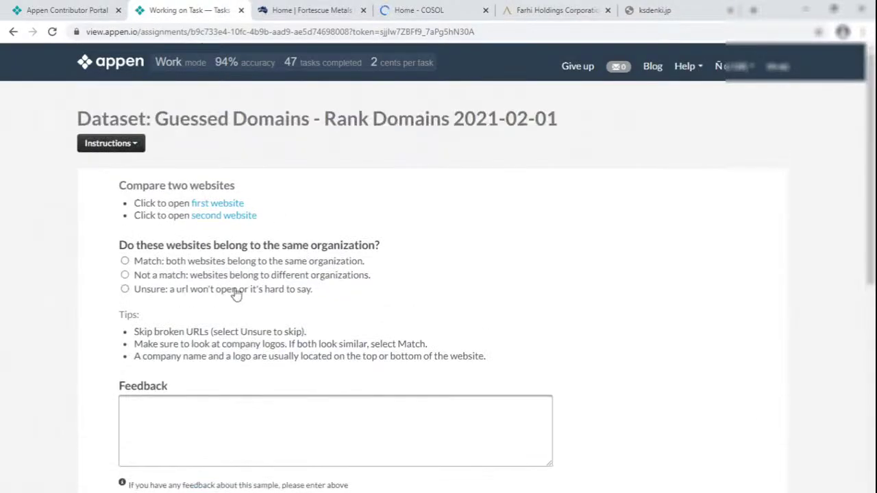
{"action": "scroll", "coordinate": [322, 280], "scroll_direction": "down", "scroll_amount": 2}
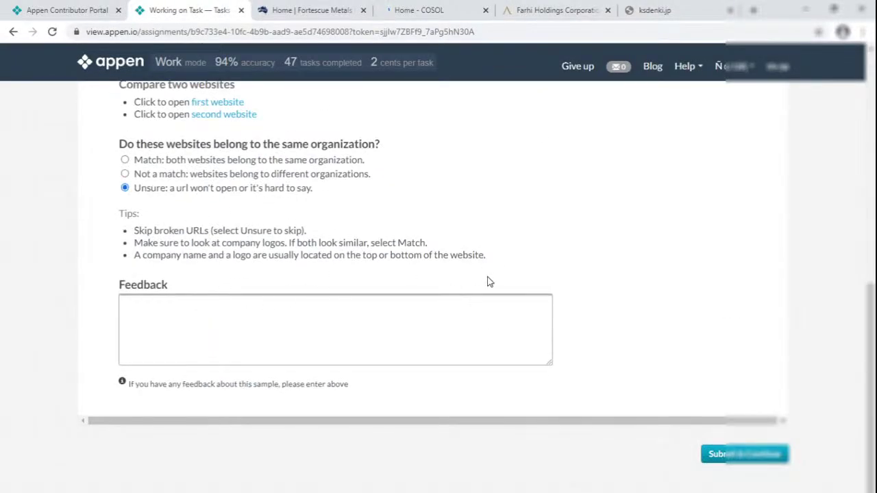
- Close the Fortescue, COSOL, Farhi Holdings and ksdenki.jp tabs and submit the task's answers
{"action": "right_click", "coordinate": [207, 10]}
{"action": "left_click", "coordinate": [256, 162]}
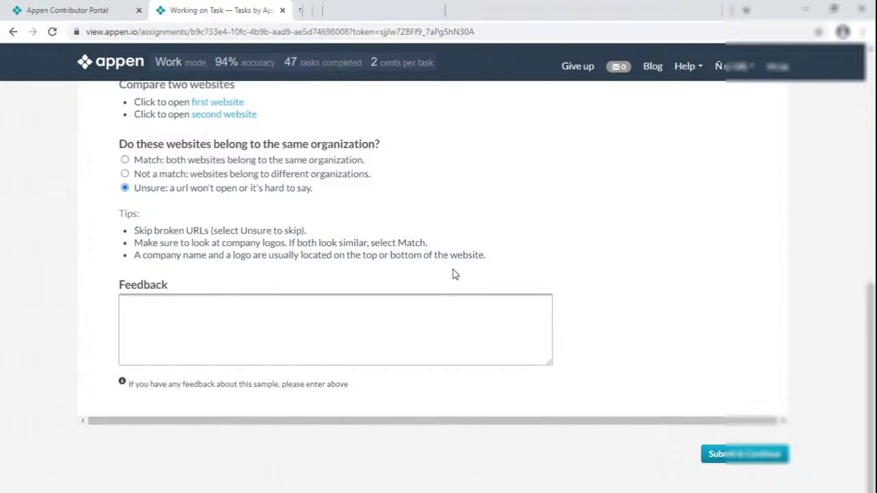
{"action": "left_click", "coordinate": [744, 453]}
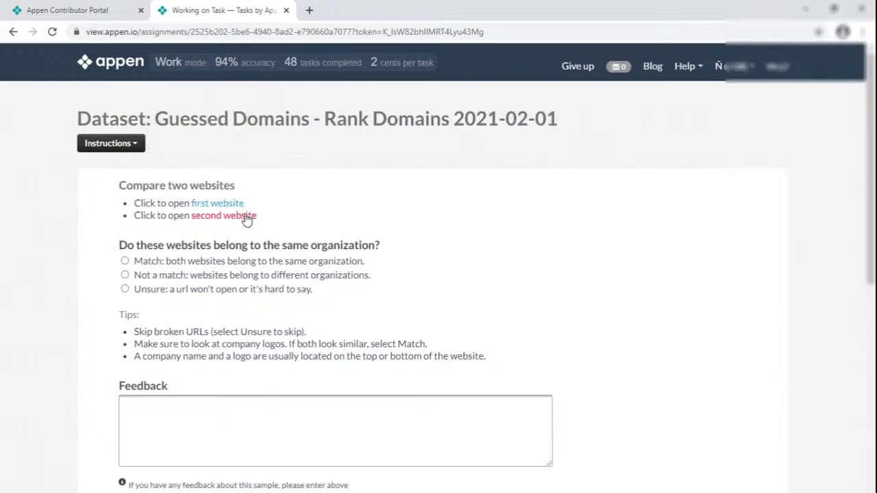
- Open the websites of both pairs in the next task and bring up the aif.org site
{"action": "left_click", "coordinate": [237, 216]}
{"action": "scroll", "coordinate": [314, 219], "scroll_direction": "down", "scroll_amount": 2}
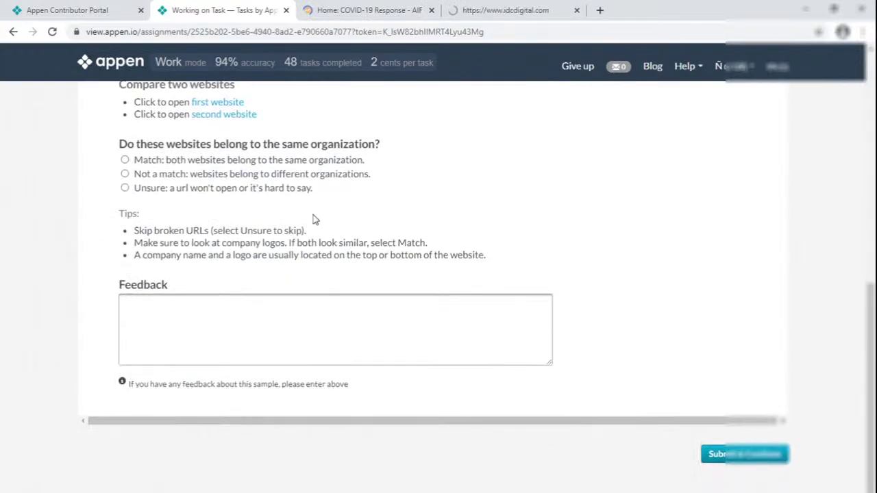
{"action": "left_click", "coordinate": [227, 115]}
{"action": "left_click", "coordinate": [311, 10]}
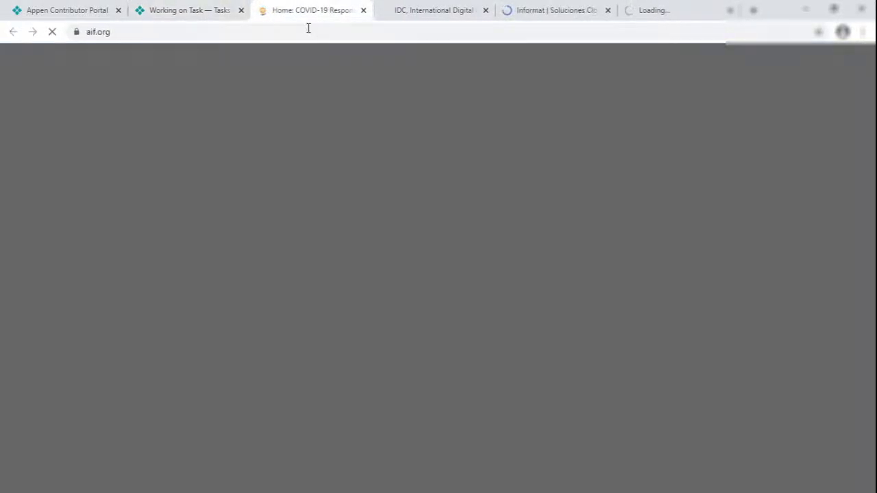